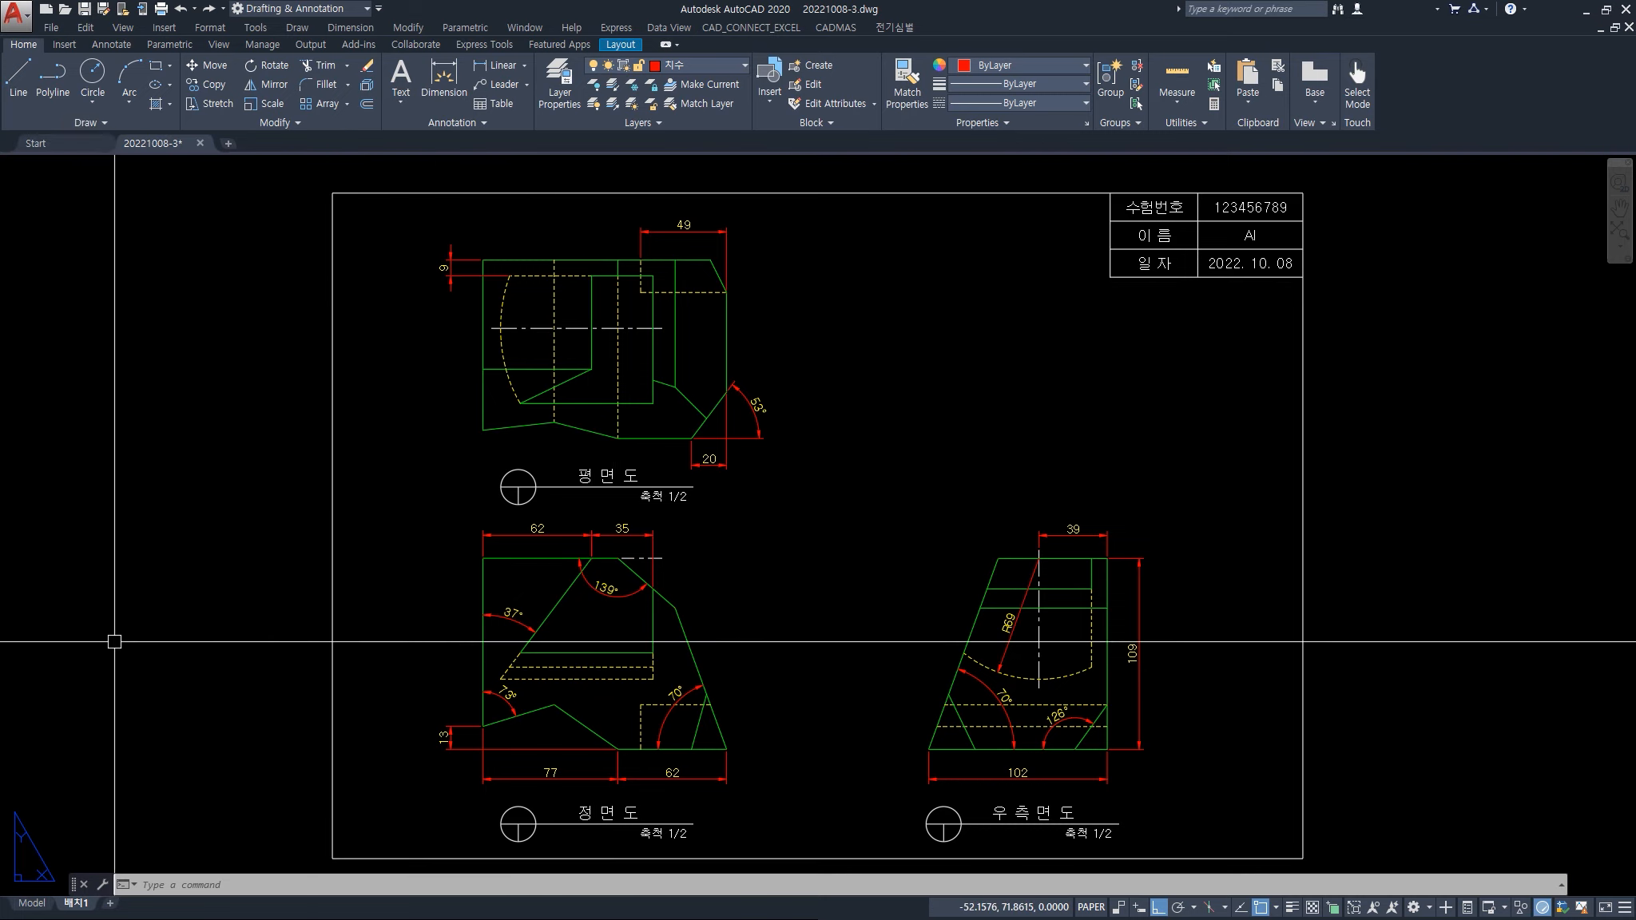
- Switch to model space and copy all three dimensioned views horizontally into the empty area beside the originals
{"action": "left_click", "coordinate": [32, 904]}
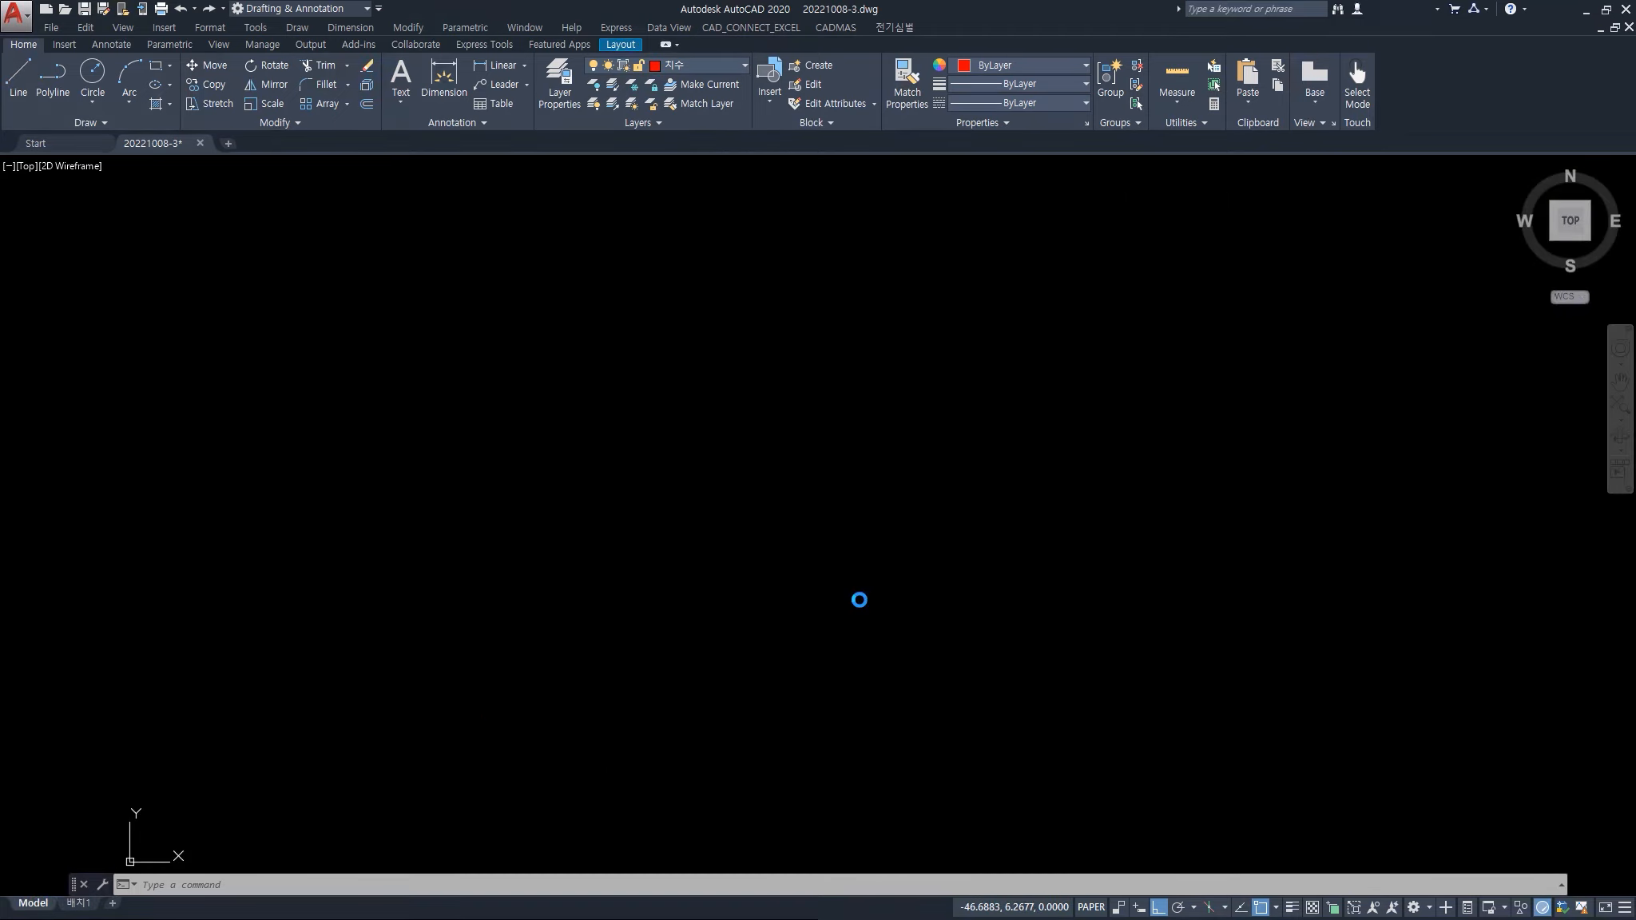
{"action": "scroll", "coordinate": [866, 582], "scroll_direction": "down", "scroll_amount": 2}
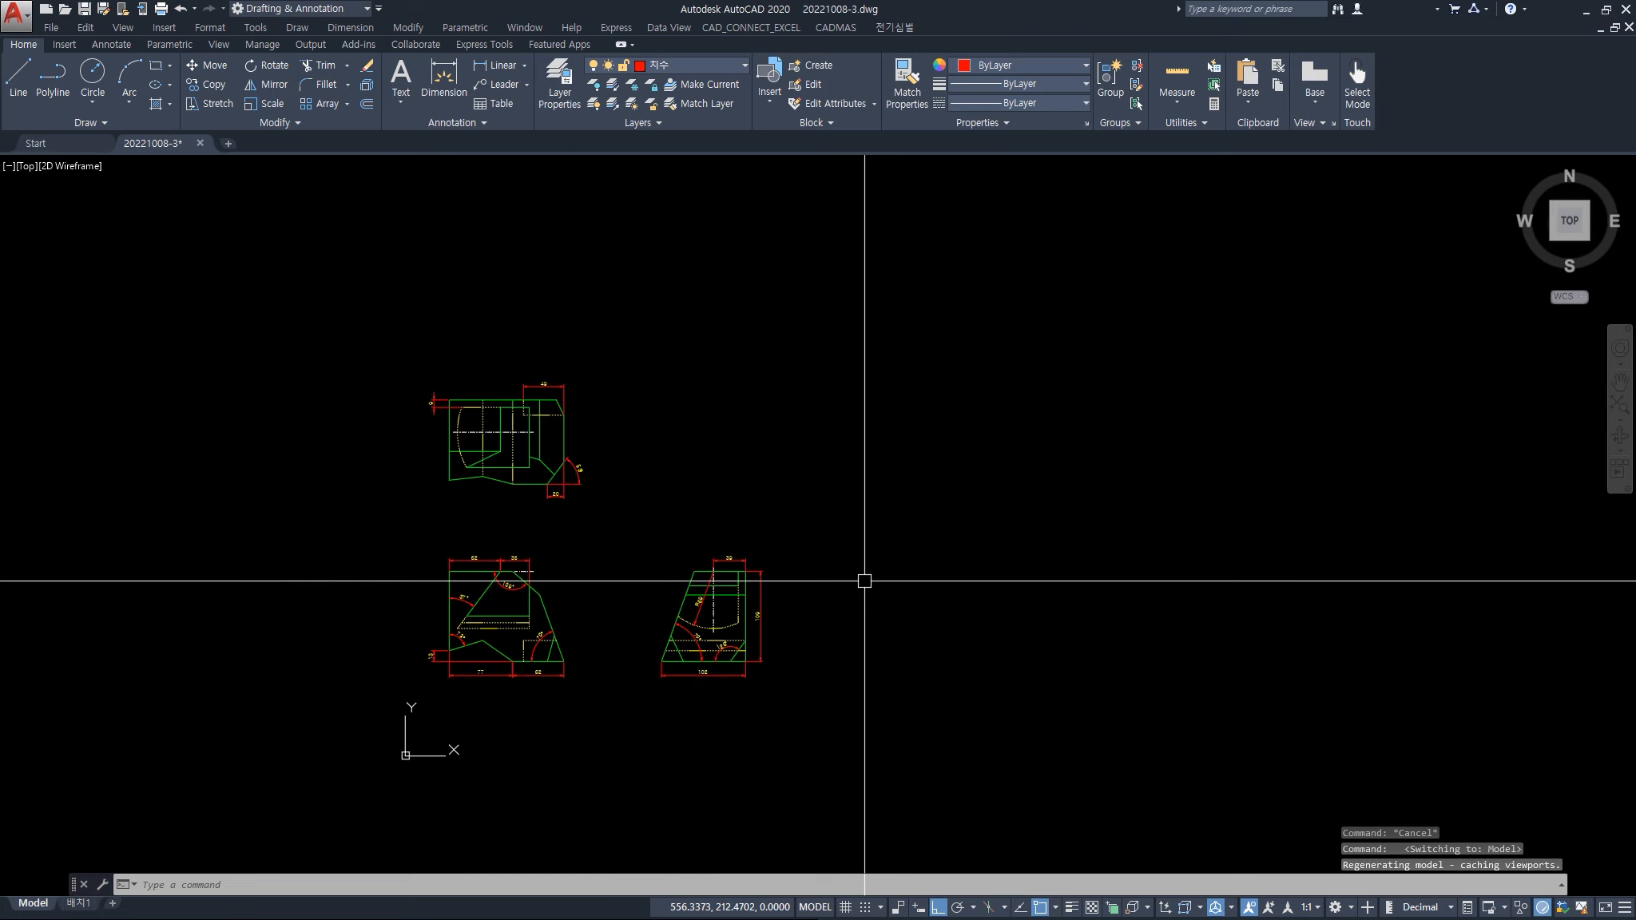
{"action": "middle_click_drag", "start_coordinate": [877, 591], "coordinate": [754, 587]}
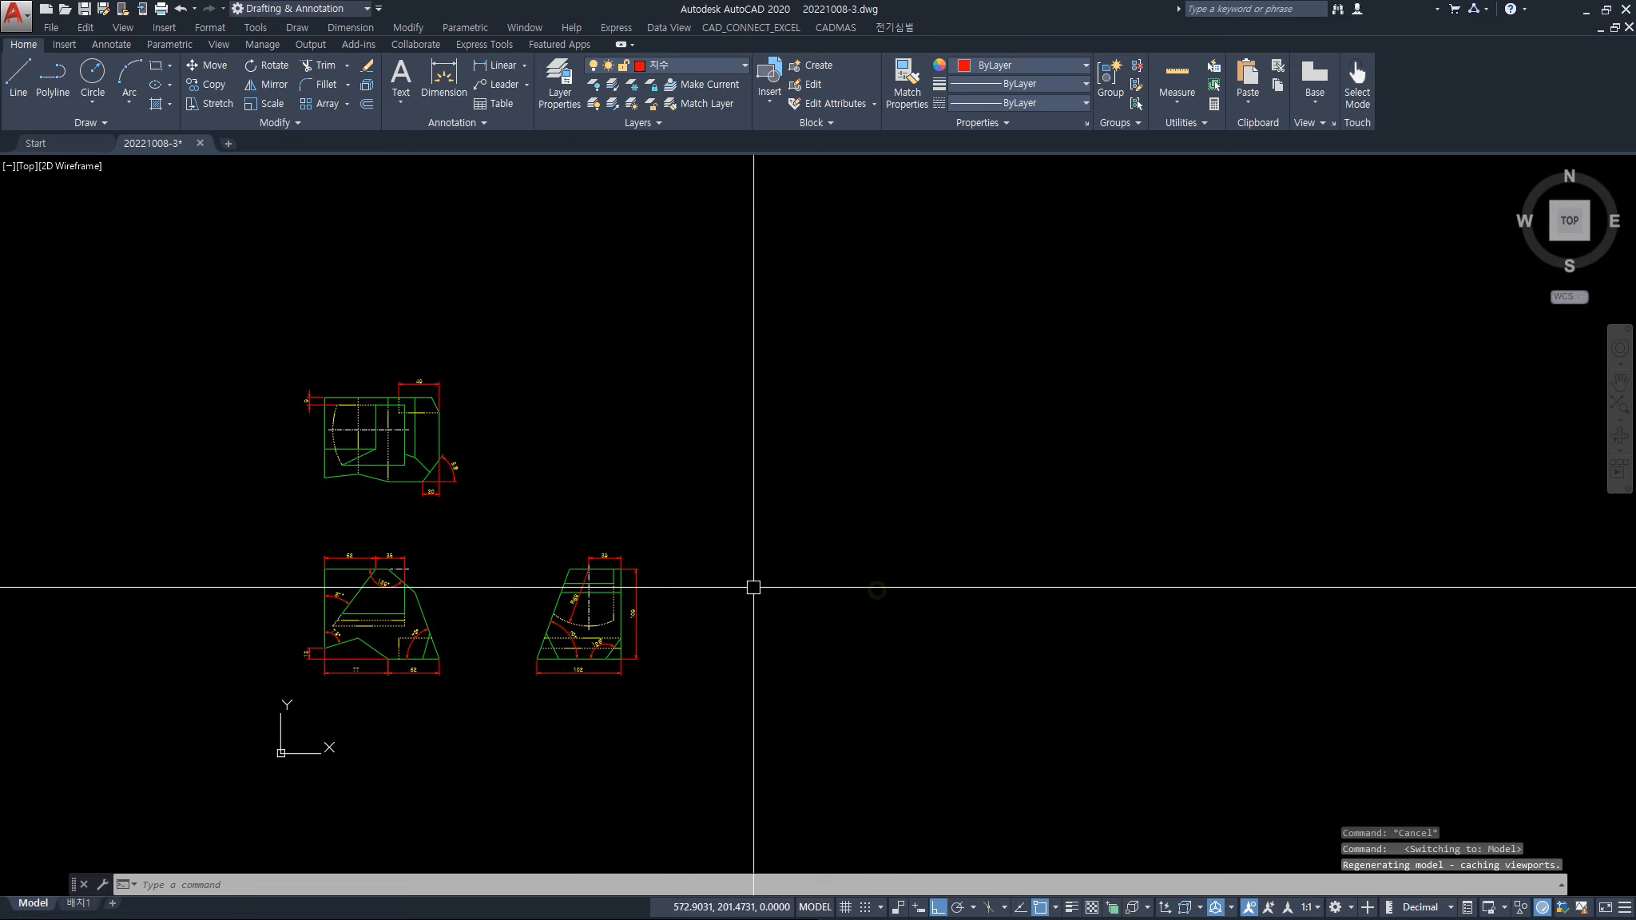
{"action": "type", "text": "co"}
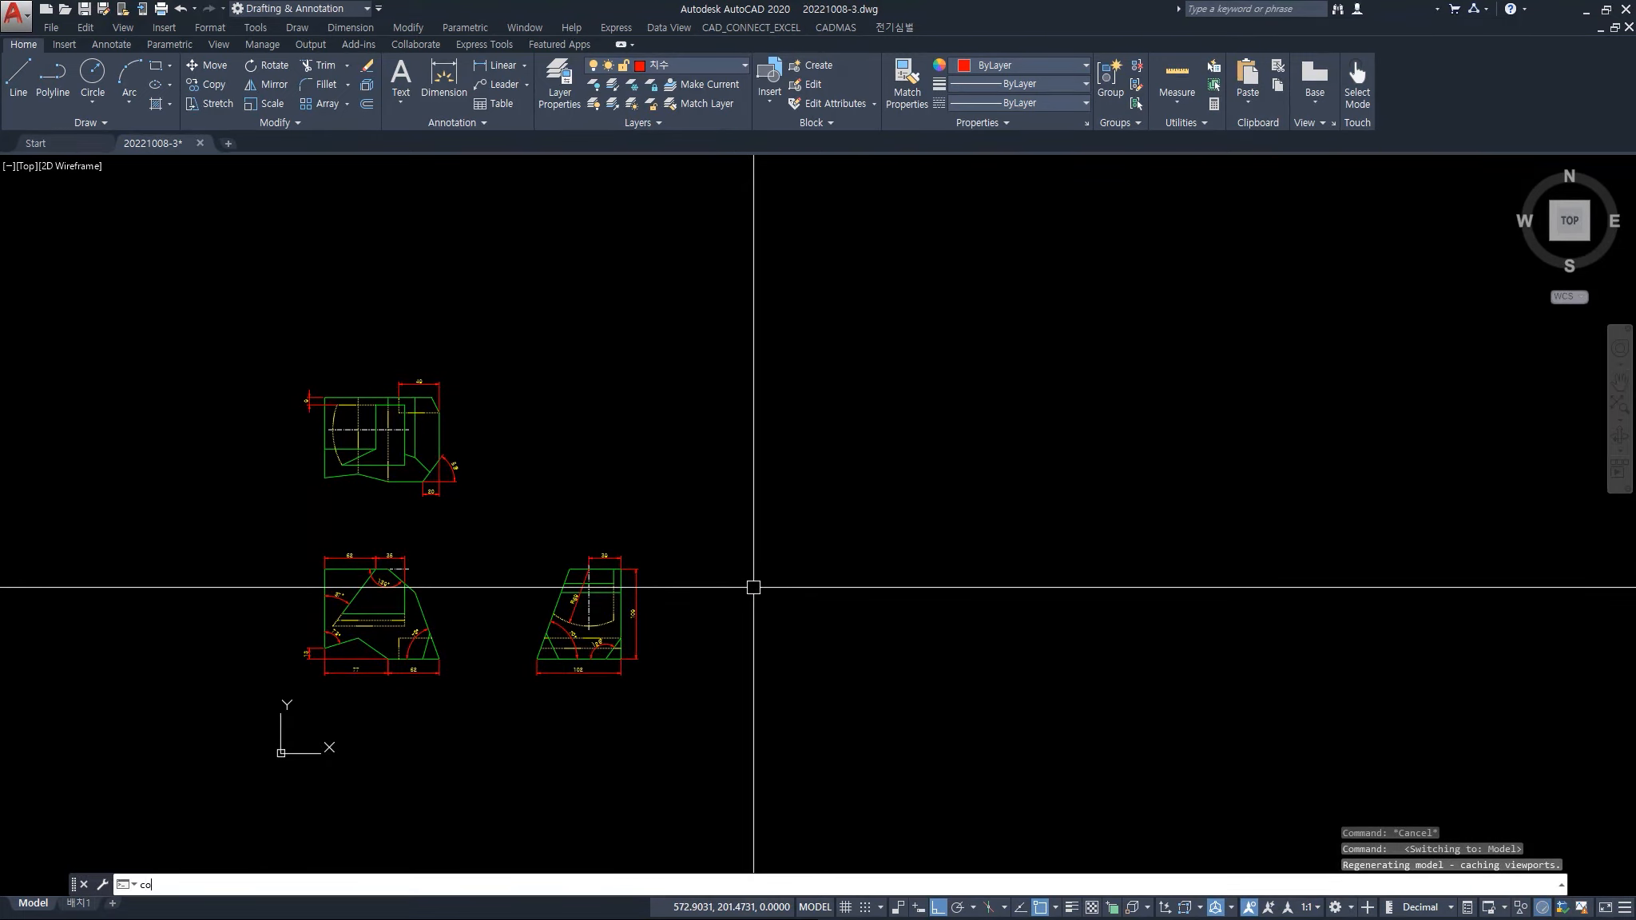
{"action": "key", "text": "Return"}
{"action": "left_click", "coordinate": [245, 321]}
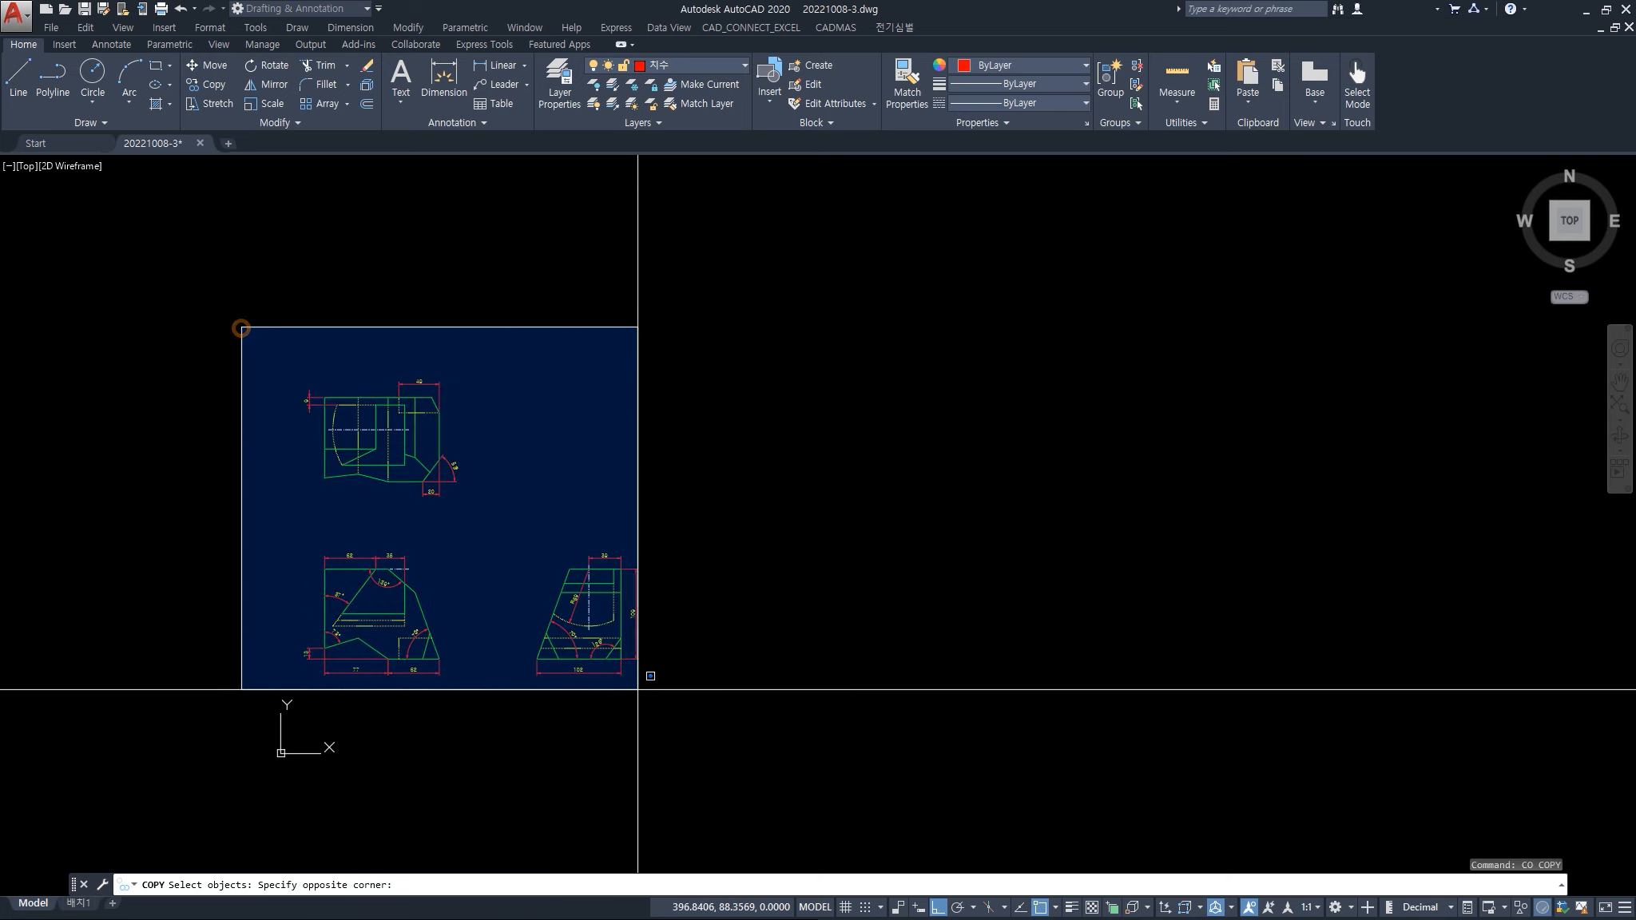
{"action": "left_click", "coordinate": [733, 730]}
{"action": "key", "text": "Return"}
{"action": "left_click", "coordinate": [391, 736]}
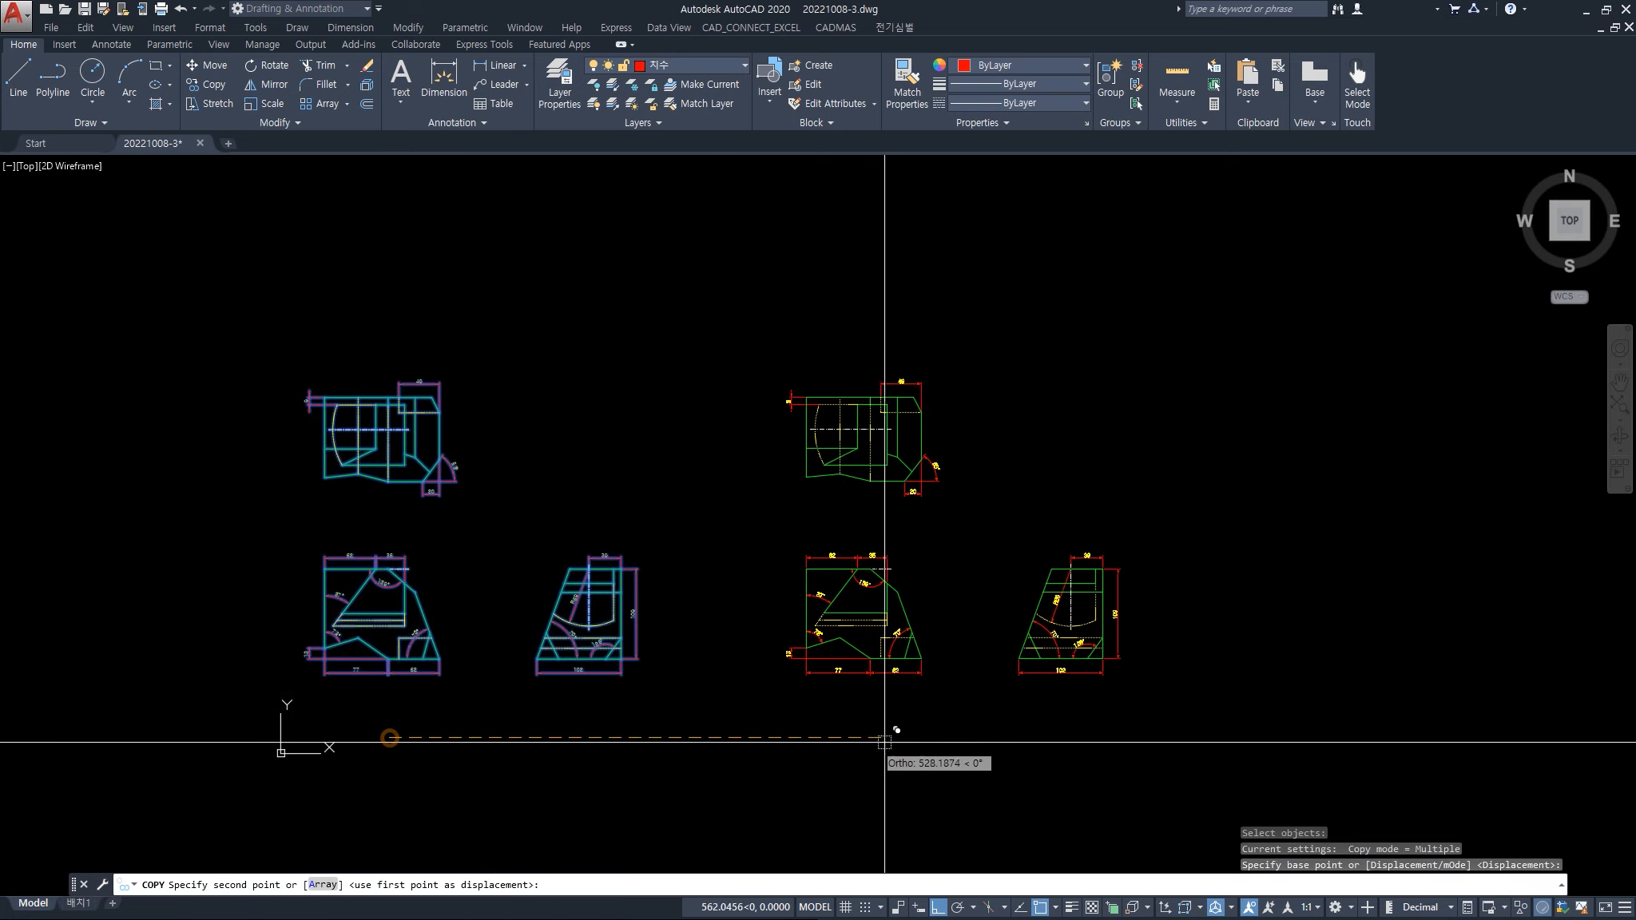
{"action": "key", "text": "Escape"}
- Delete the 77 and 62 dimensions beneath the copied front view
{"action": "scroll", "coordinate": [990, 695], "scroll_direction": "up", "scroll_amount": 6}
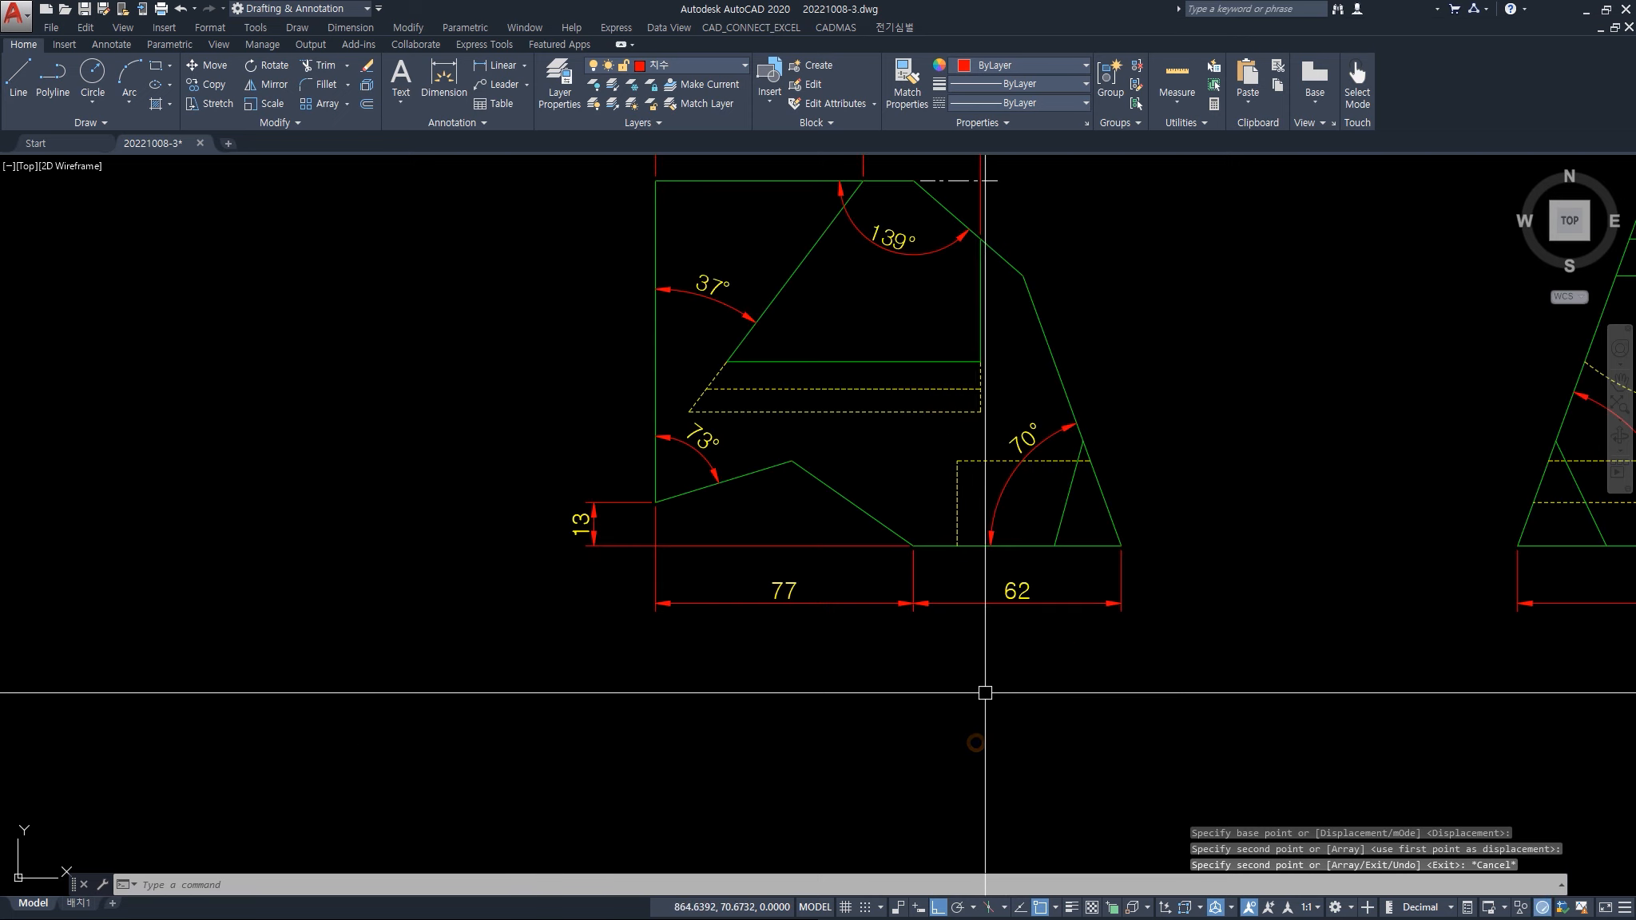
{"action": "left_click", "coordinate": [992, 657]}
{"action": "left_click", "coordinate": [807, 582]}
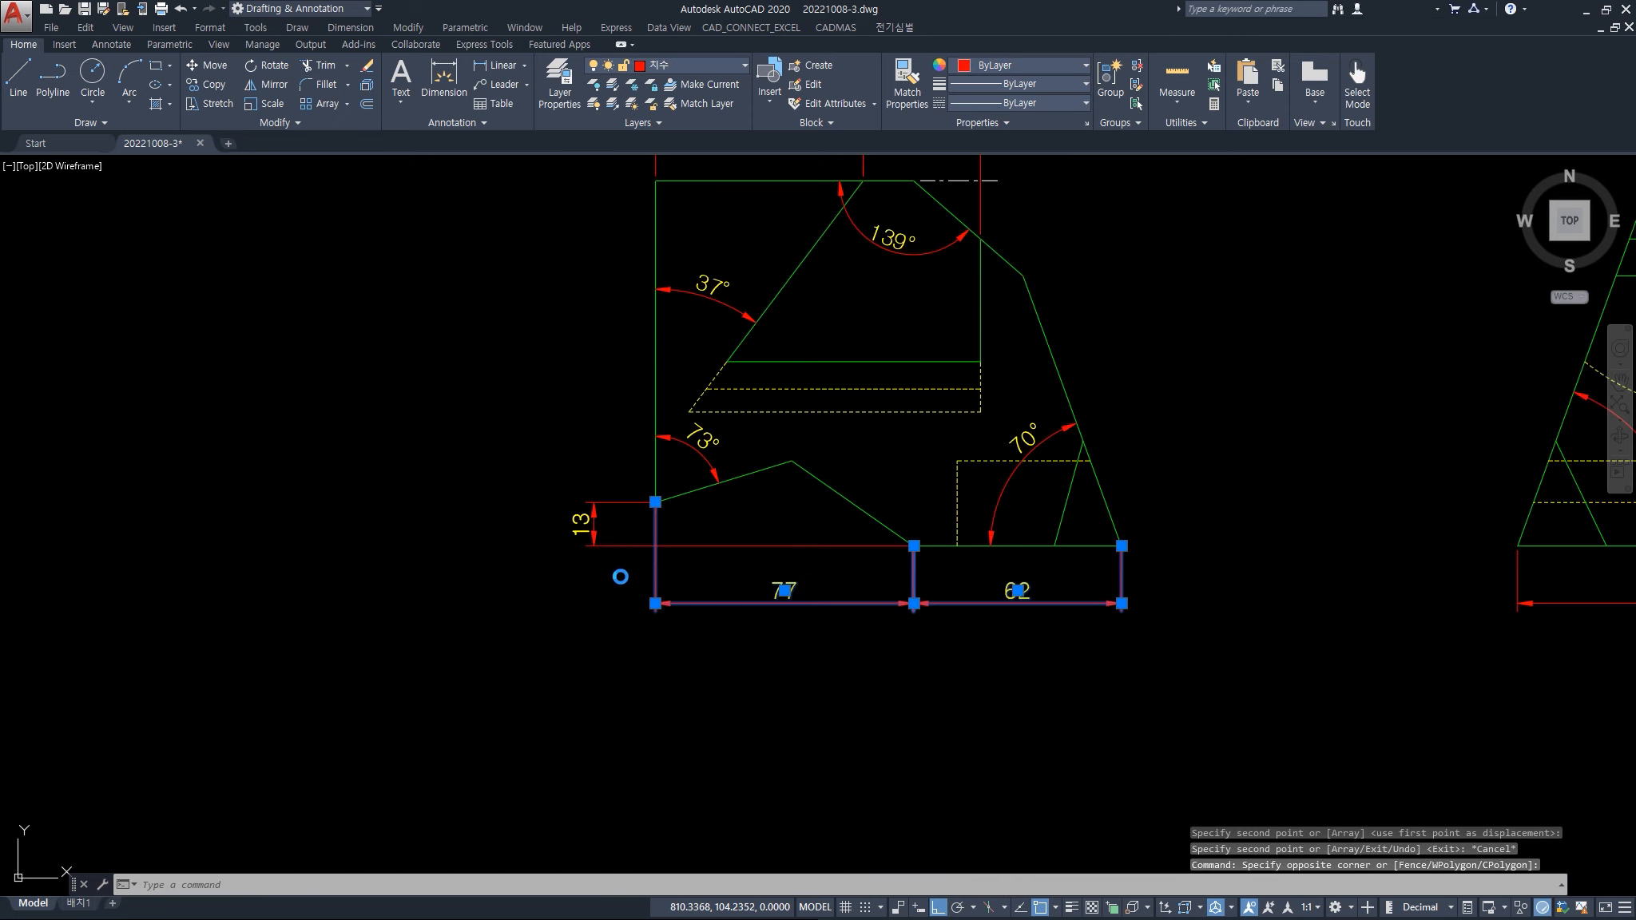
{"action": "key", "text": "Delete"}
- Delete all remaining linear, angular and radius dimensions from the copied front, side and top views
{"action": "left_click", "coordinate": [622, 570]}
{"action": "left_click", "coordinate": [576, 484]}
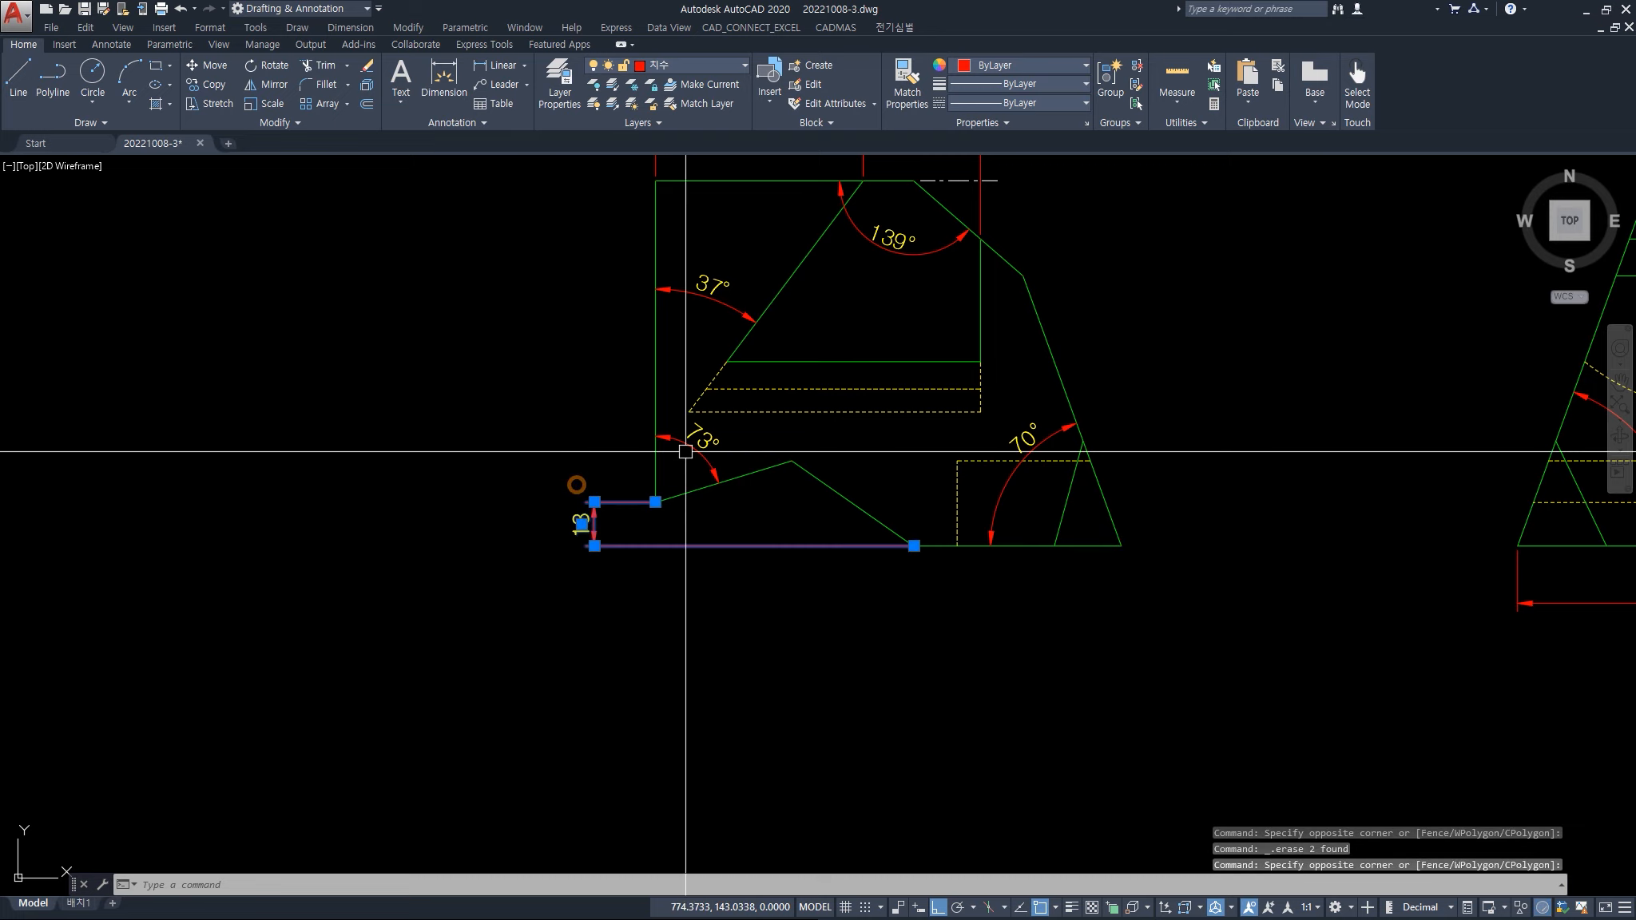
{"action": "left_click", "coordinate": [705, 447]}
{"action": "left_click", "coordinate": [1013, 475]}
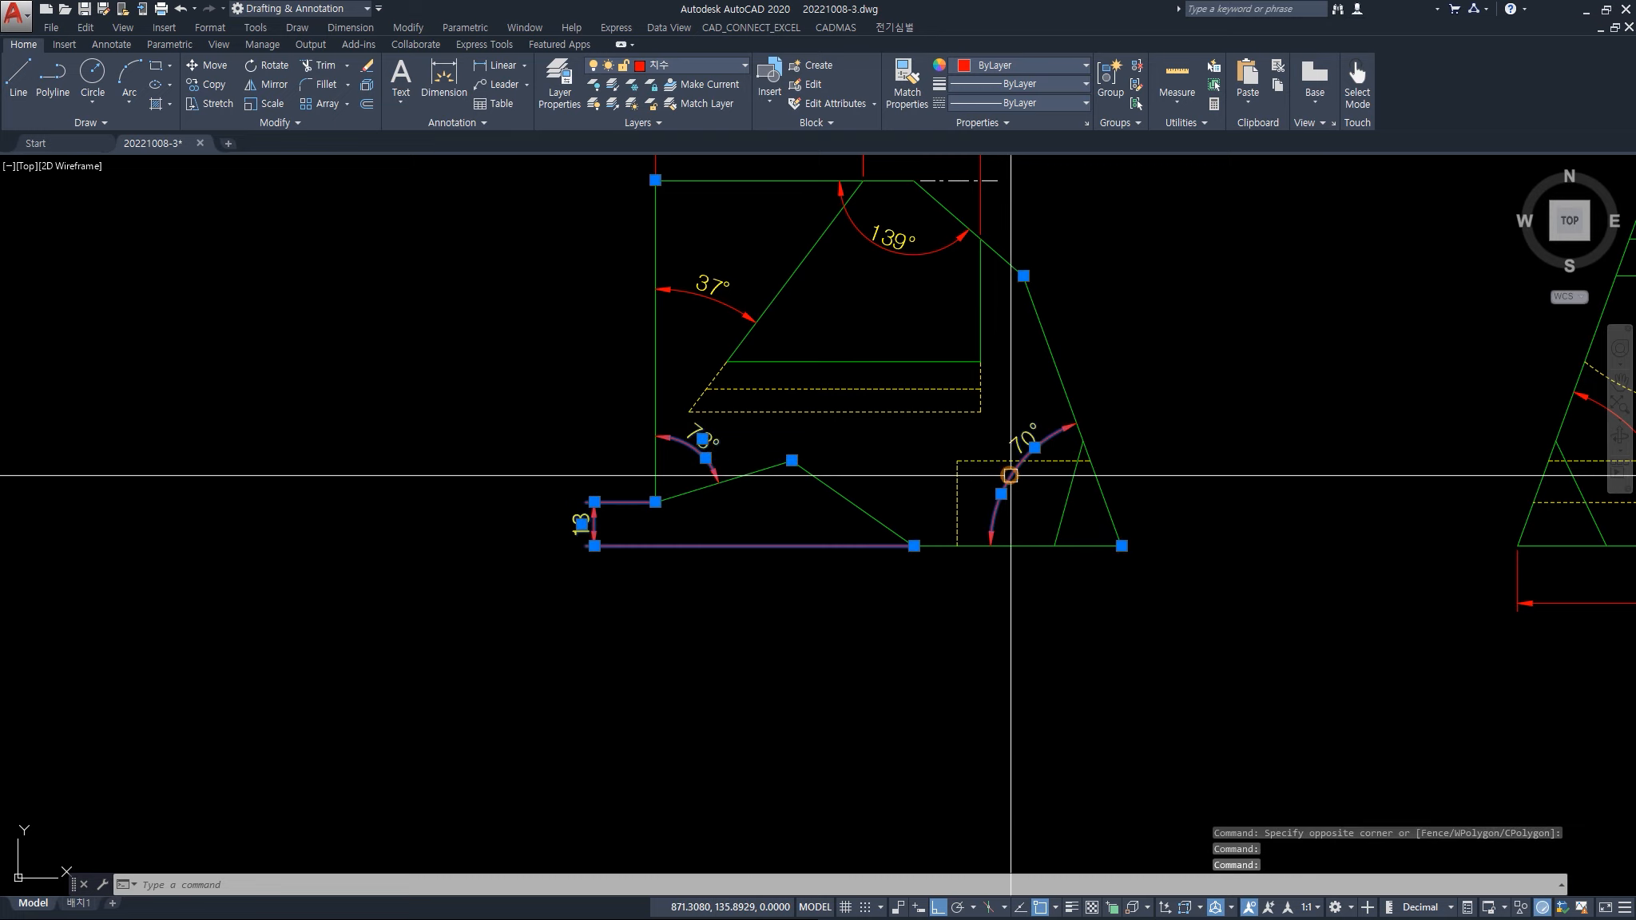
{"action": "middle_click_drag", "start_coordinate": [859, 296], "coordinate": [845, 522]}
{"action": "left_click", "coordinate": [883, 511]}
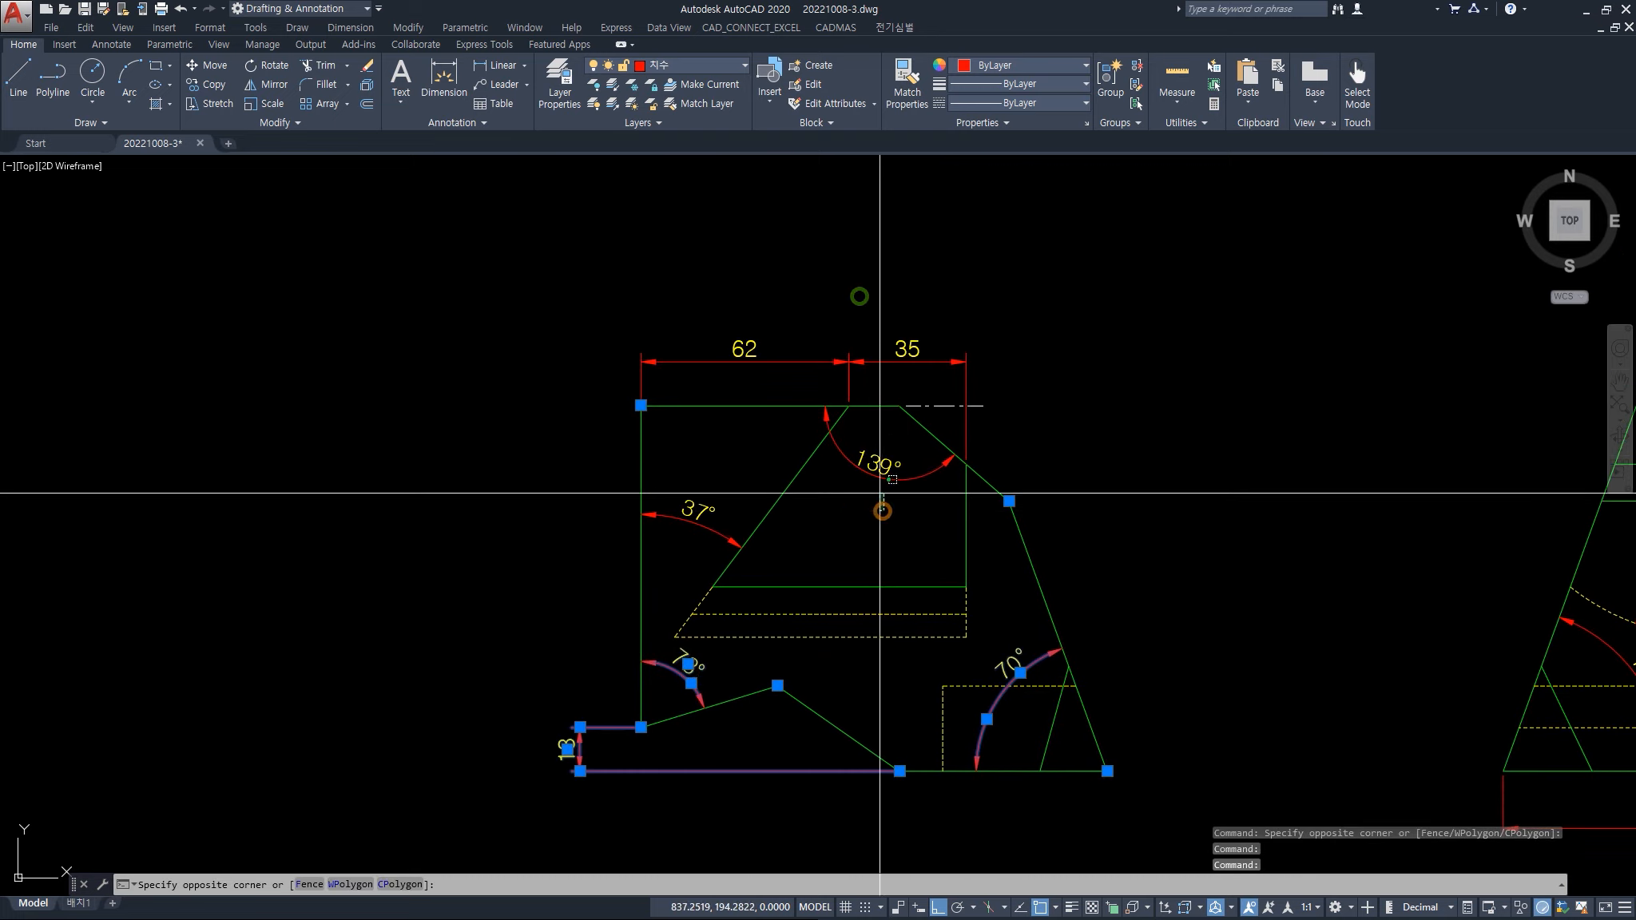
{"action": "left_click", "coordinate": [686, 492]}
{"action": "left_click", "coordinate": [995, 368]}
{"action": "left_click", "coordinate": [610, 317]}
{"action": "scroll", "coordinate": [799, 409], "scroll_direction": "down", "scroll_amount": 4}
{"action": "middle_click_drag", "start_coordinate": [882, 462], "coordinate": [753, 458]}
{"action": "scroll", "coordinate": [931, 548], "scroll_direction": "up", "scroll_amount": 2}
{"action": "left_click", "coordinate": [1211, 604]}
{"action": "left_click", "coordinate": [1136, 574]}
{"action": "left_click", "coordinate": [1223, 565]}
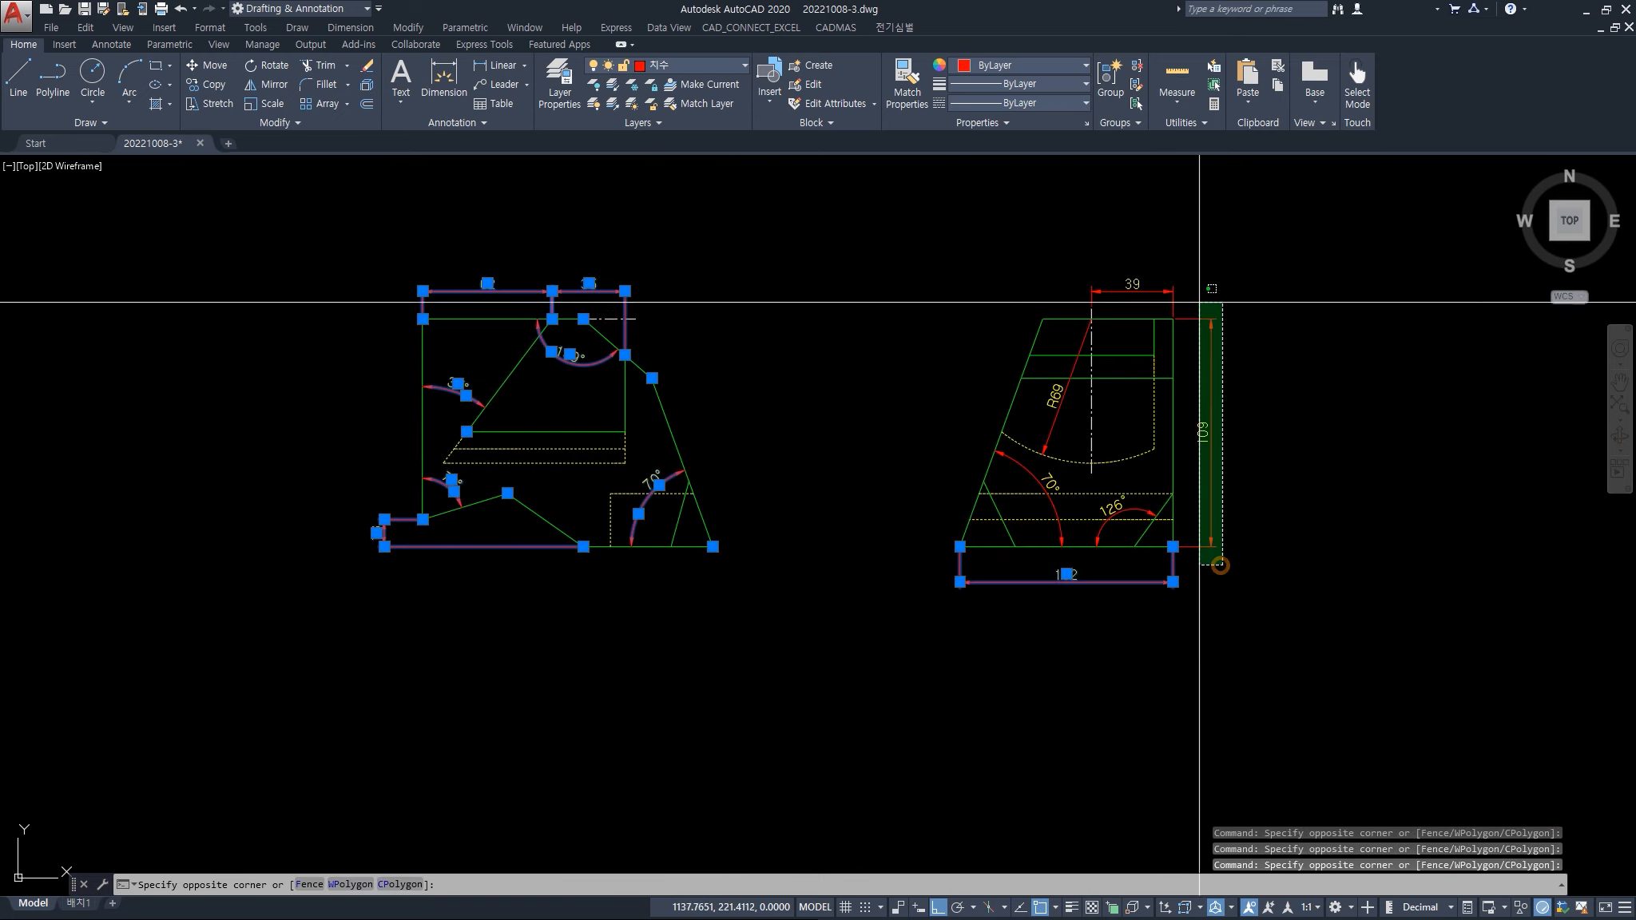
{"action": "left_click", "coordinate": [1203, 294]}
{"action": "left_click", "coordinate": [1190, 292]}
{"action": "left_click", "coordinate": [1161, 280]}
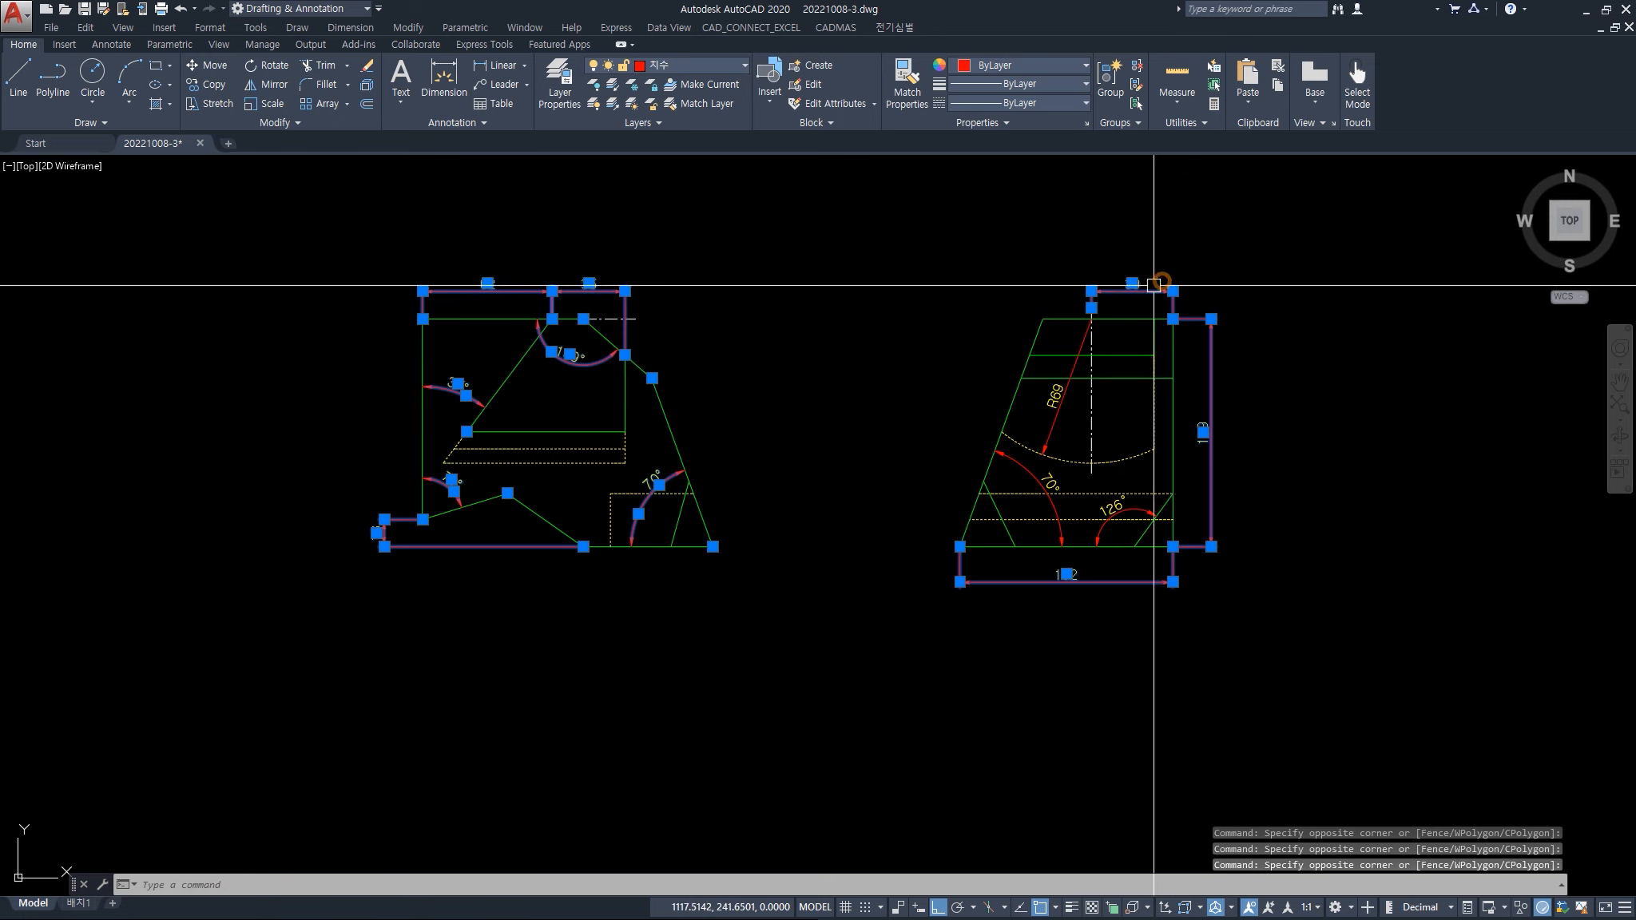
{"action": "left_click", "coordinate": [1060, 390]}
{"action": "left_click", "coordinate": [1017, 464]}
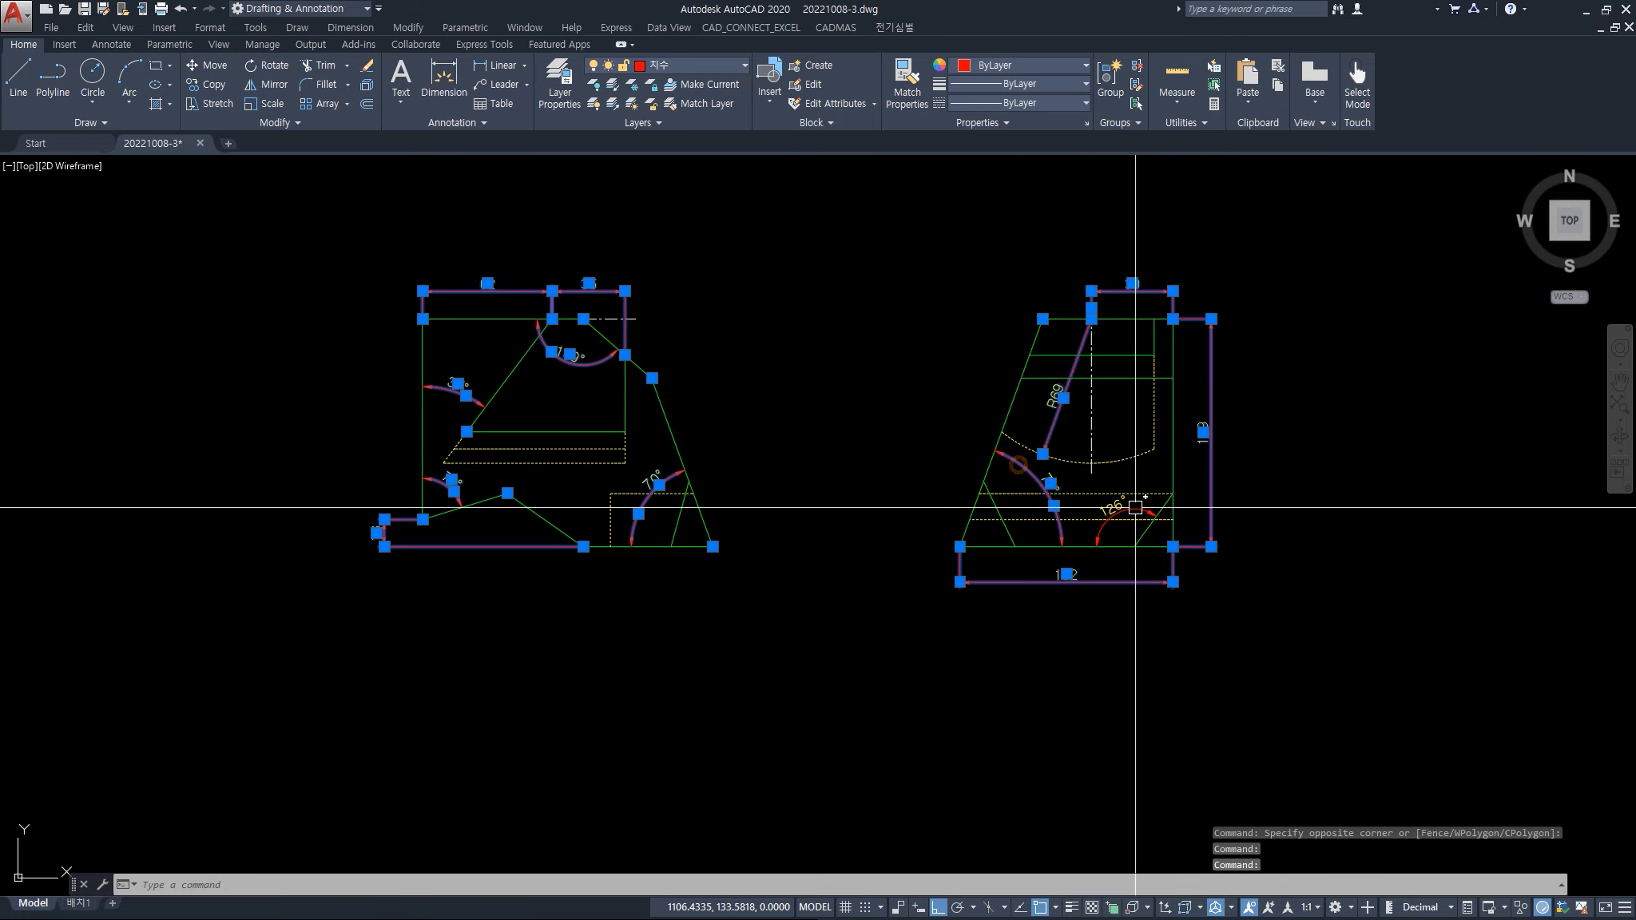
{"action": "left_click", "coordinate": [1134, 508]}
{"action": "middle_click_drag", "start_coordinate": [696, 309], "coordinate": [817, 672]}
{"action": "left_click", "coordinate": [876, 517]}
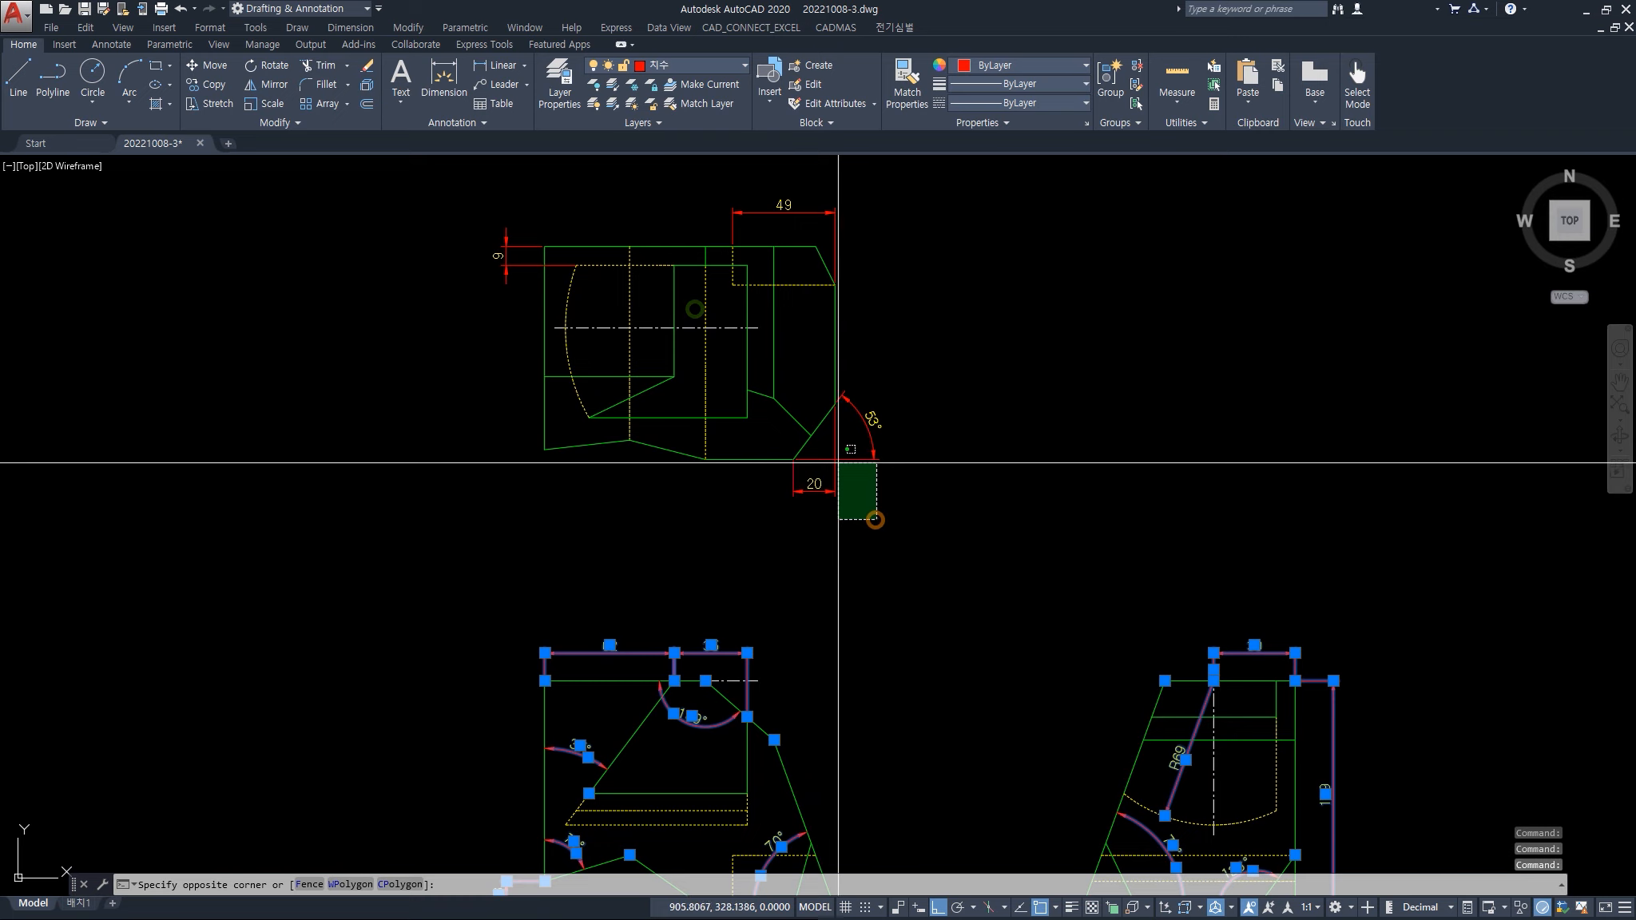
{"action": "left_click", "coordinate": [836, 454]}
{"action": "left_click", "coordinate": [850, 228]}
{"action": "left_click", "coordinate": [652, 204]}
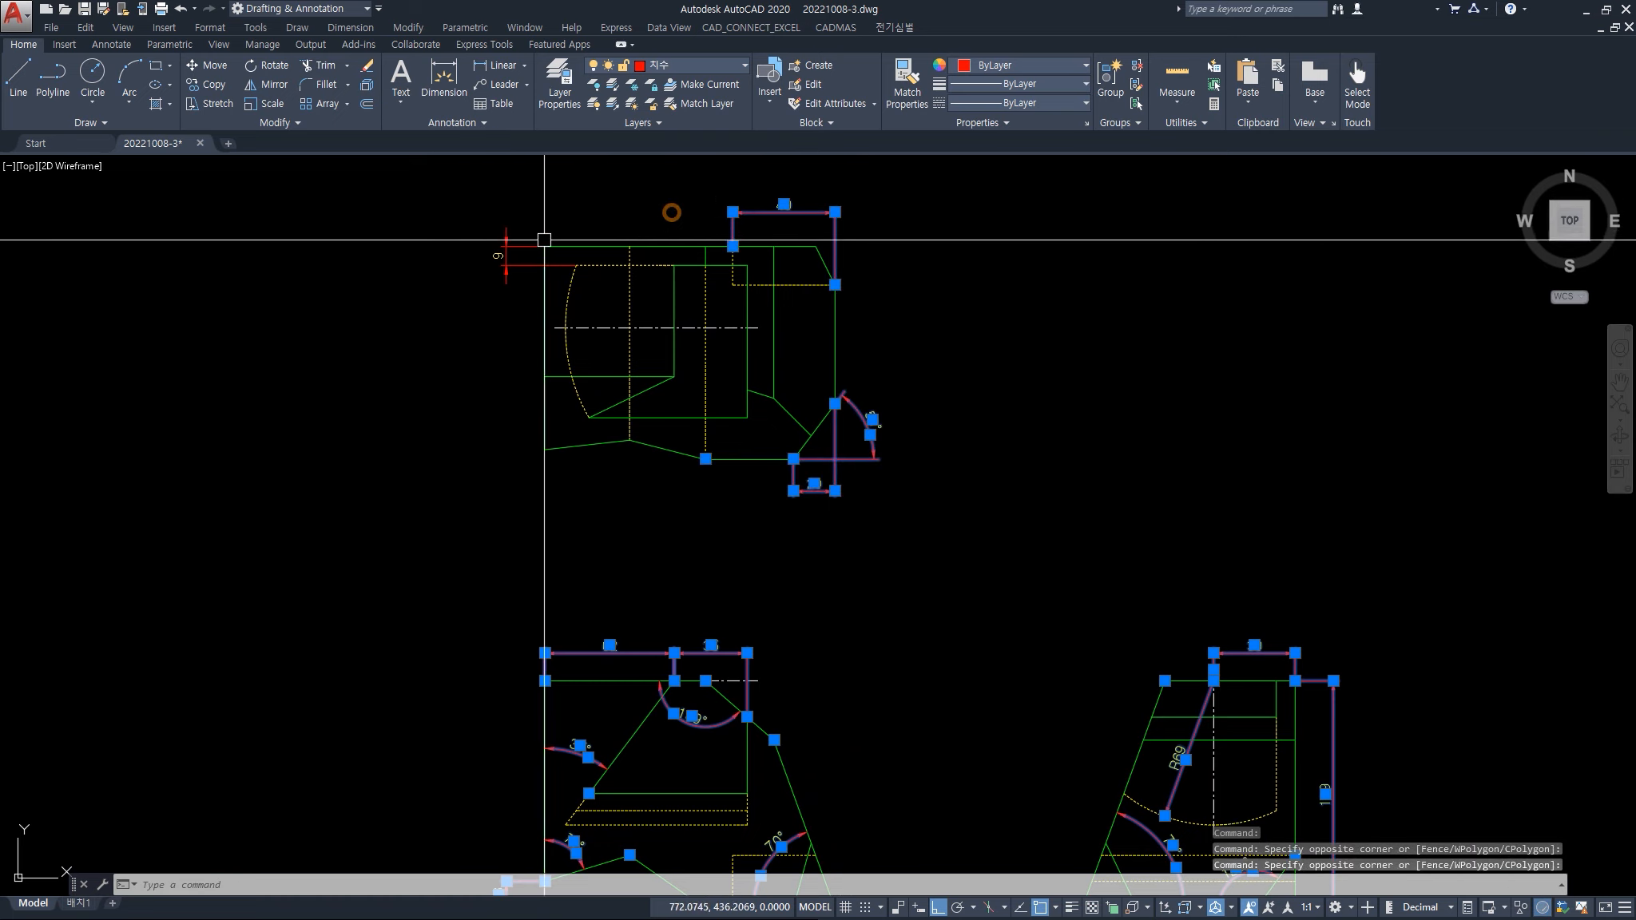
{"action": "left_click", "coordinate": [515, 303]}
{"action": "left_click", "coordinate": [455, 230]}
{"action": "right_click", "coordinate": [422, 419]}
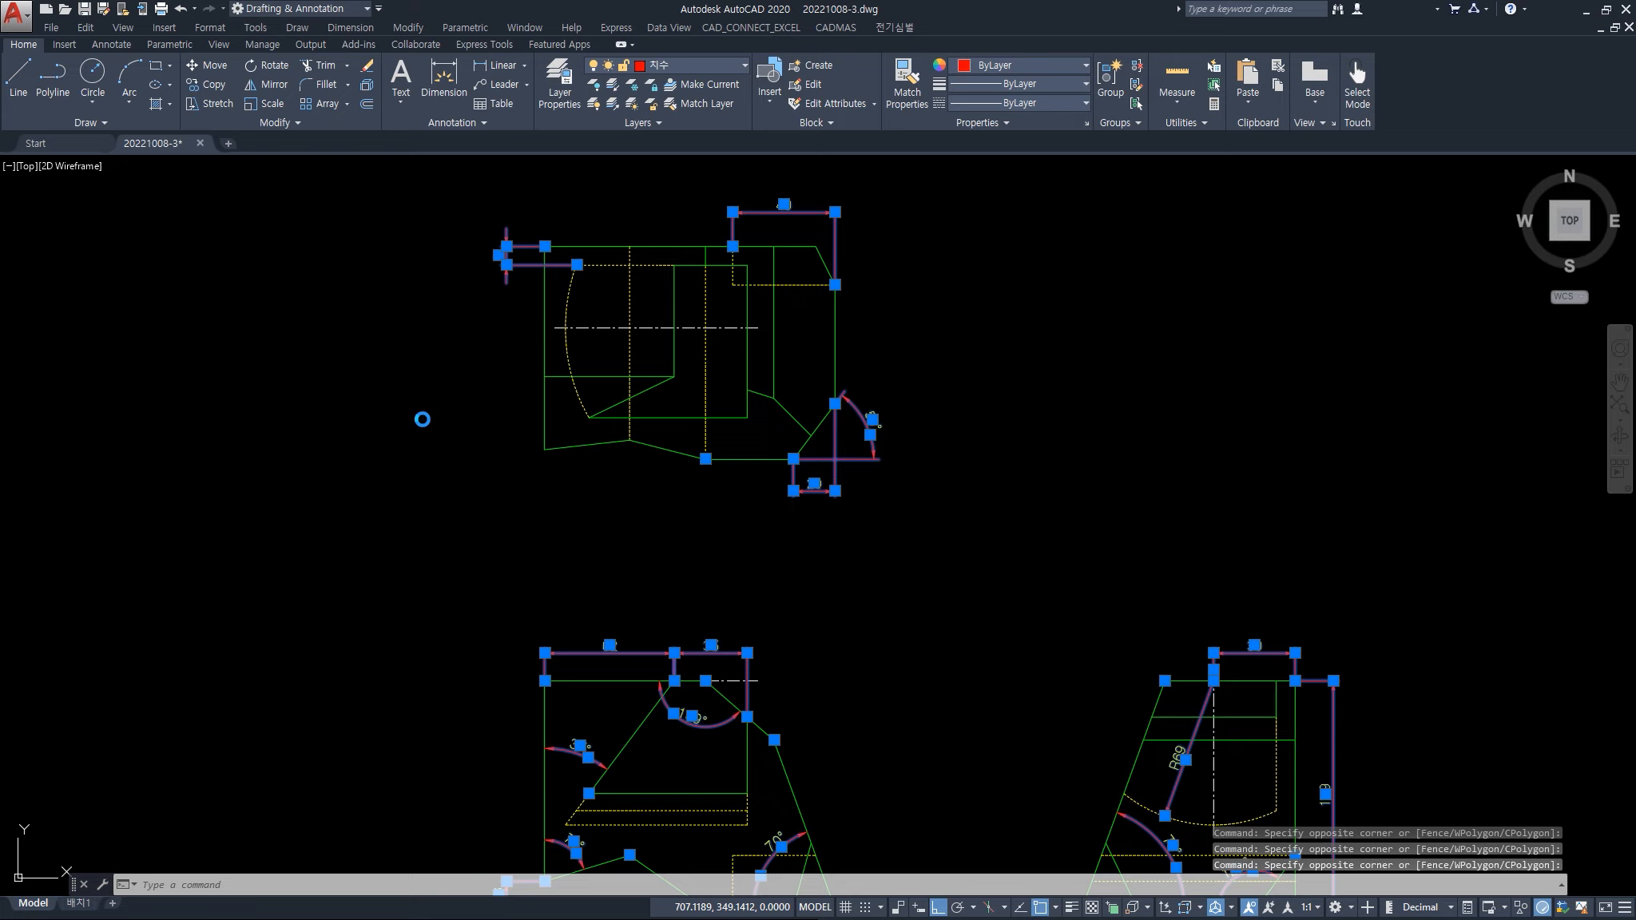
{"action": "key", "text": "Delete"}
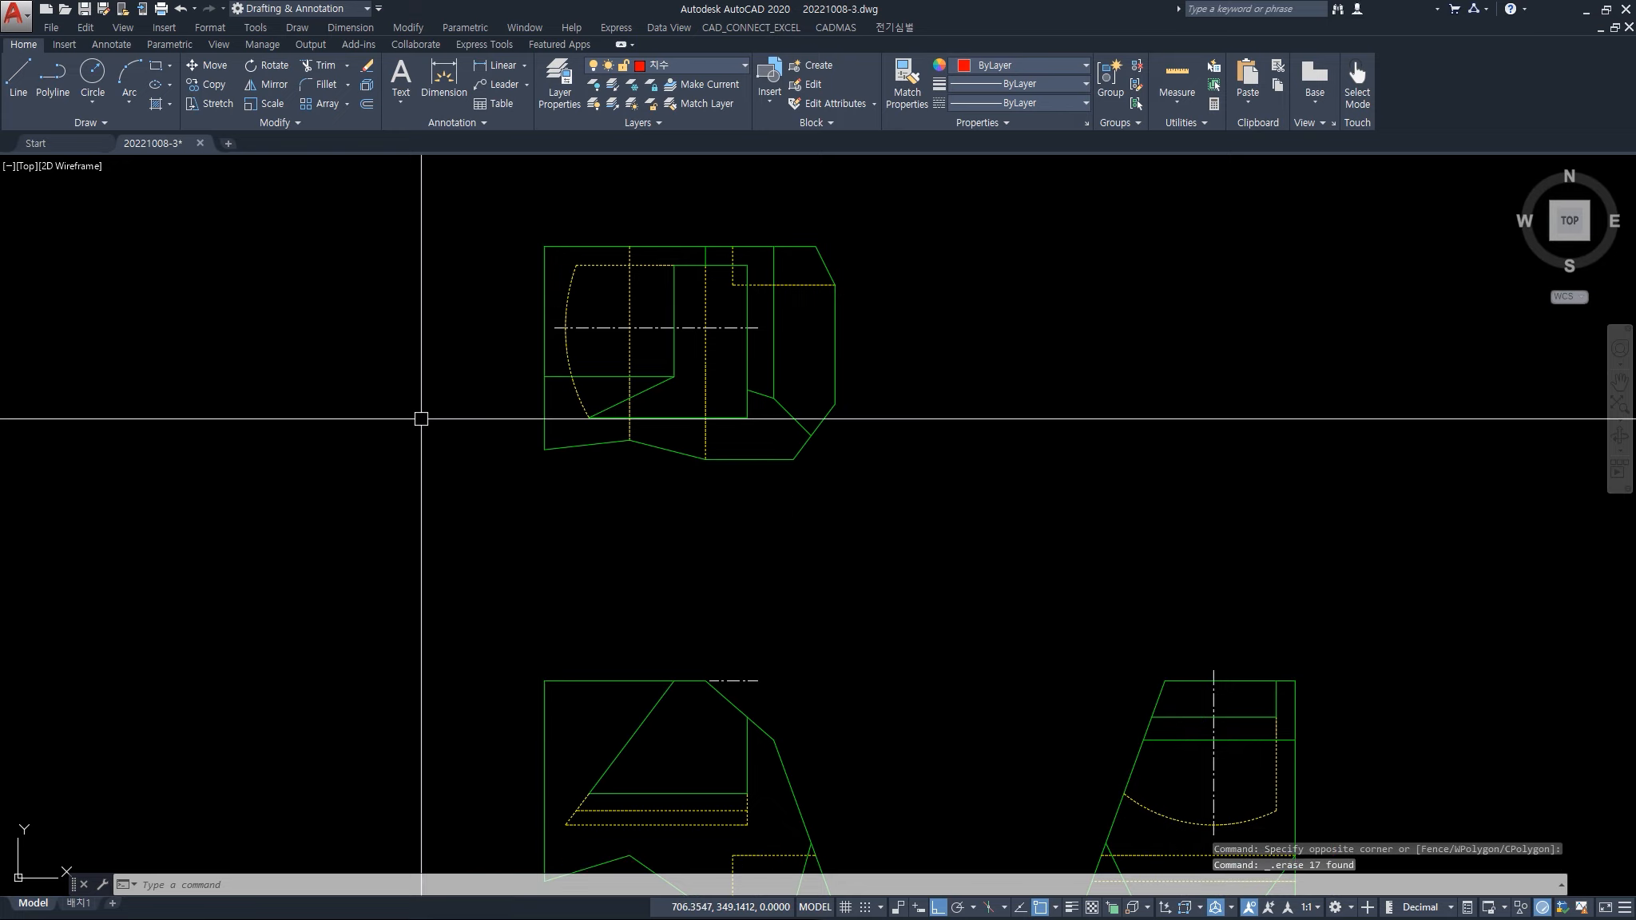
- Join the lines of the copied front view's outer outline into one closed polyline
{"action": "scroll", "coordinate": [614, 570], "scroll_direction": "down", "scroll_amount": 2}
{"action": "scroll", "coordinate": [643, 669], "scroll_direction": "up", "scroll_amount": 4}
{"action": "scroll", "coordinate": [680, 704], "scroll_direction": "up", "scroll_amount": 1}
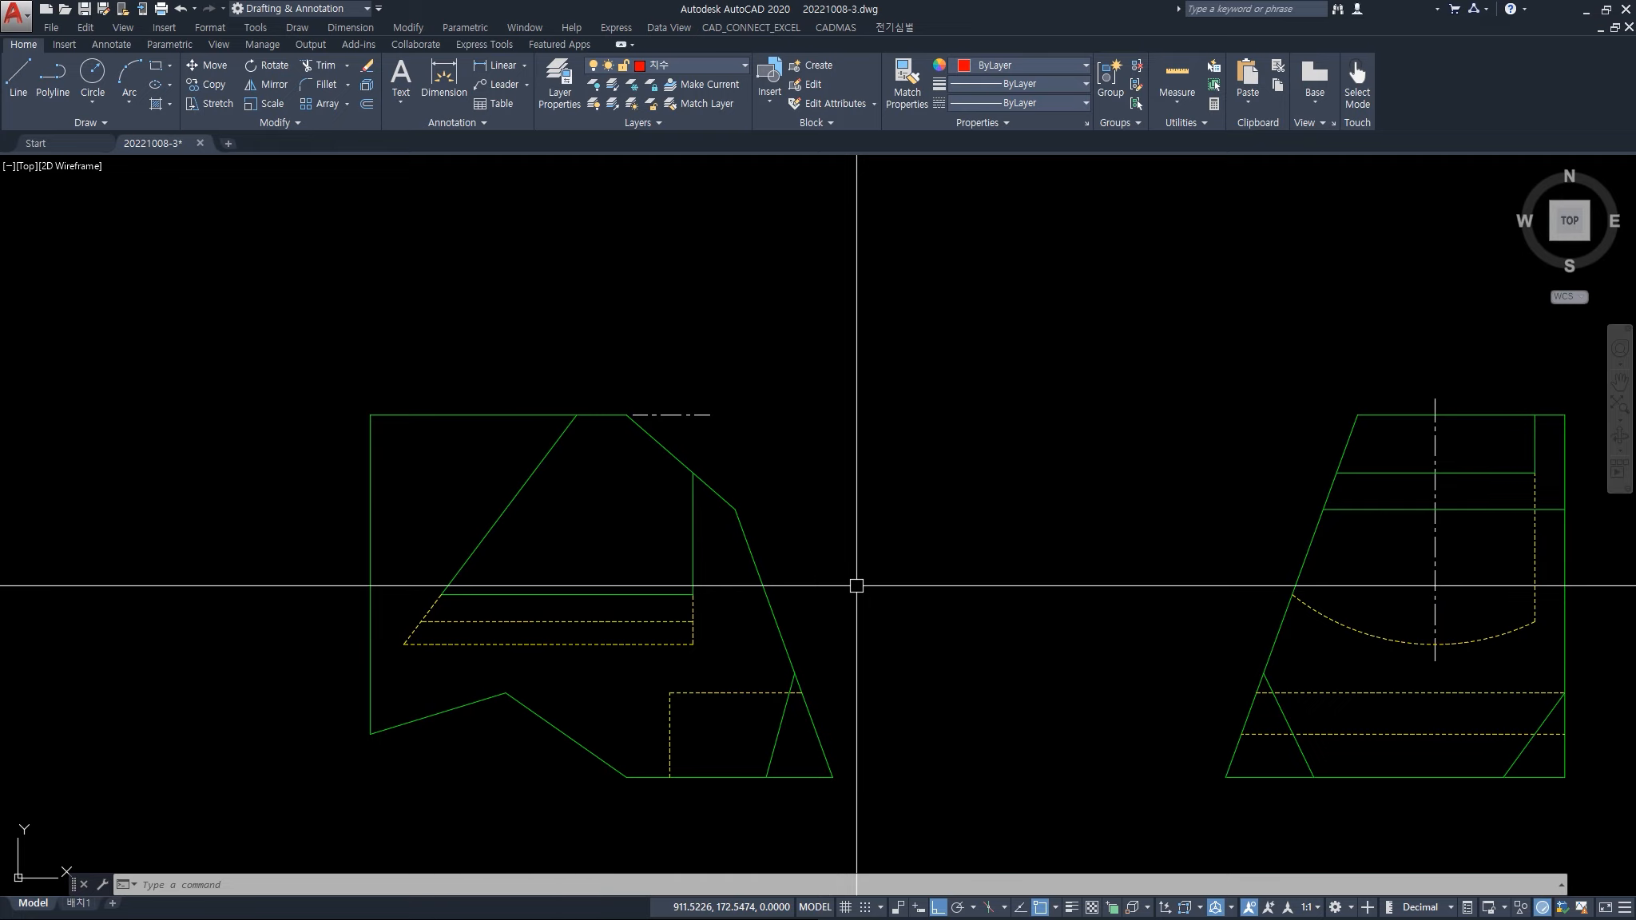
{"action": "type", "text": "j"}
{"action": "key", "text": "Return"}
{"action": "left_click", "coordinate": [731, 475]}
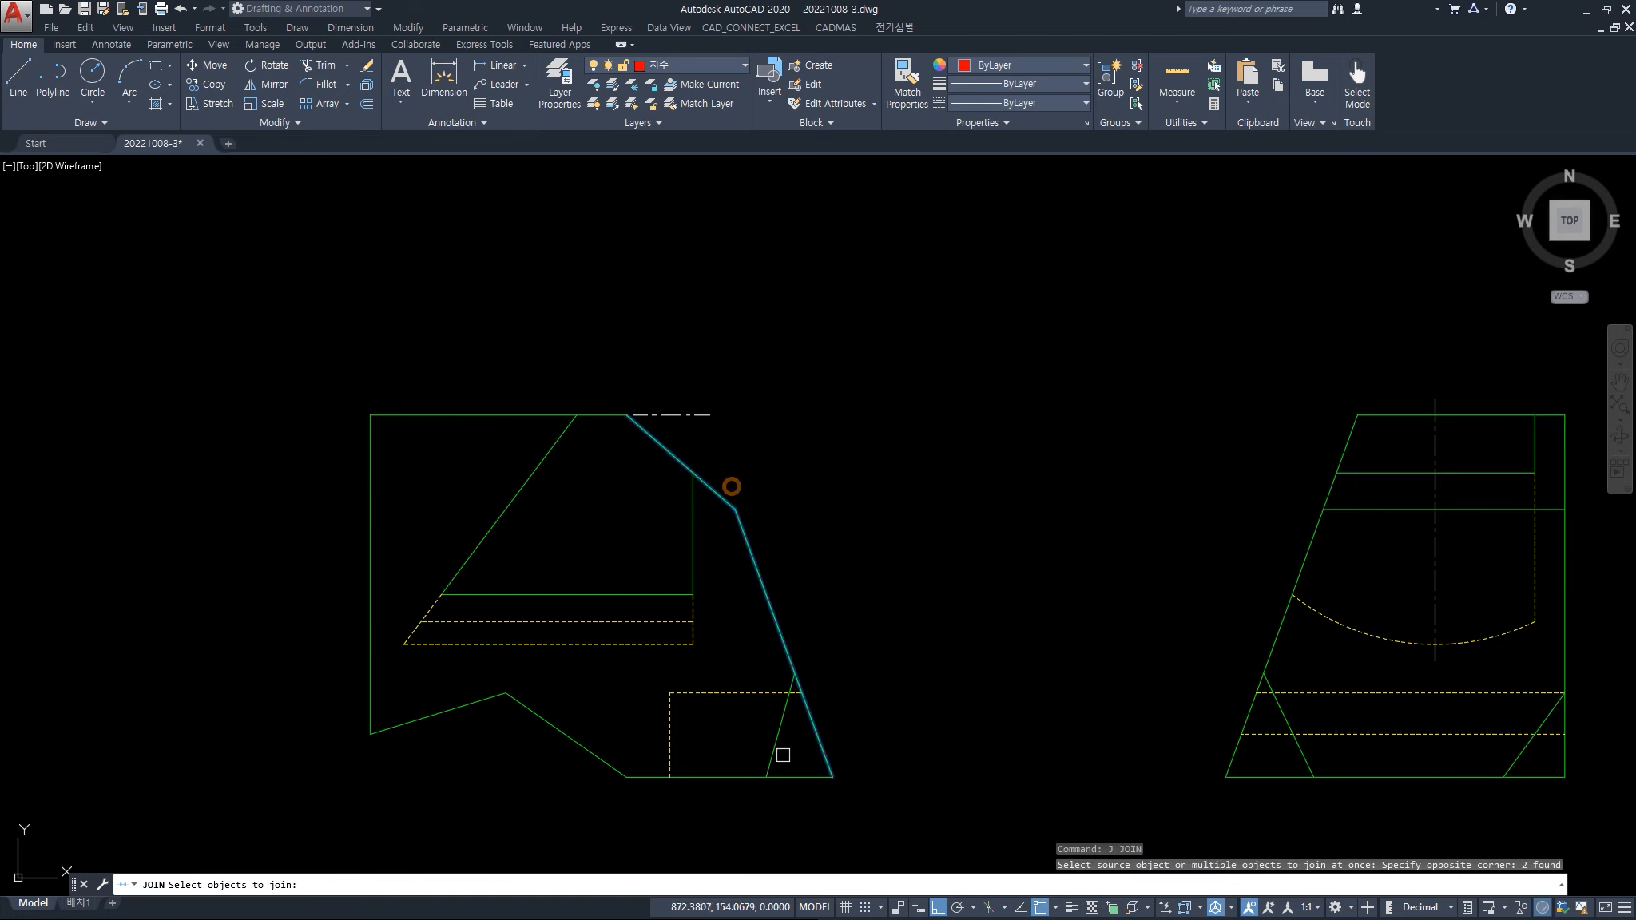
{"action": "left_click", "coordinate": [839, 791]}
{"action": "left_click", "coordinate": [805, 756]}
{"action": "left_click", "coordinate": [648, 824]}
{"action": "left_click", "coordinate": [568, 727]}
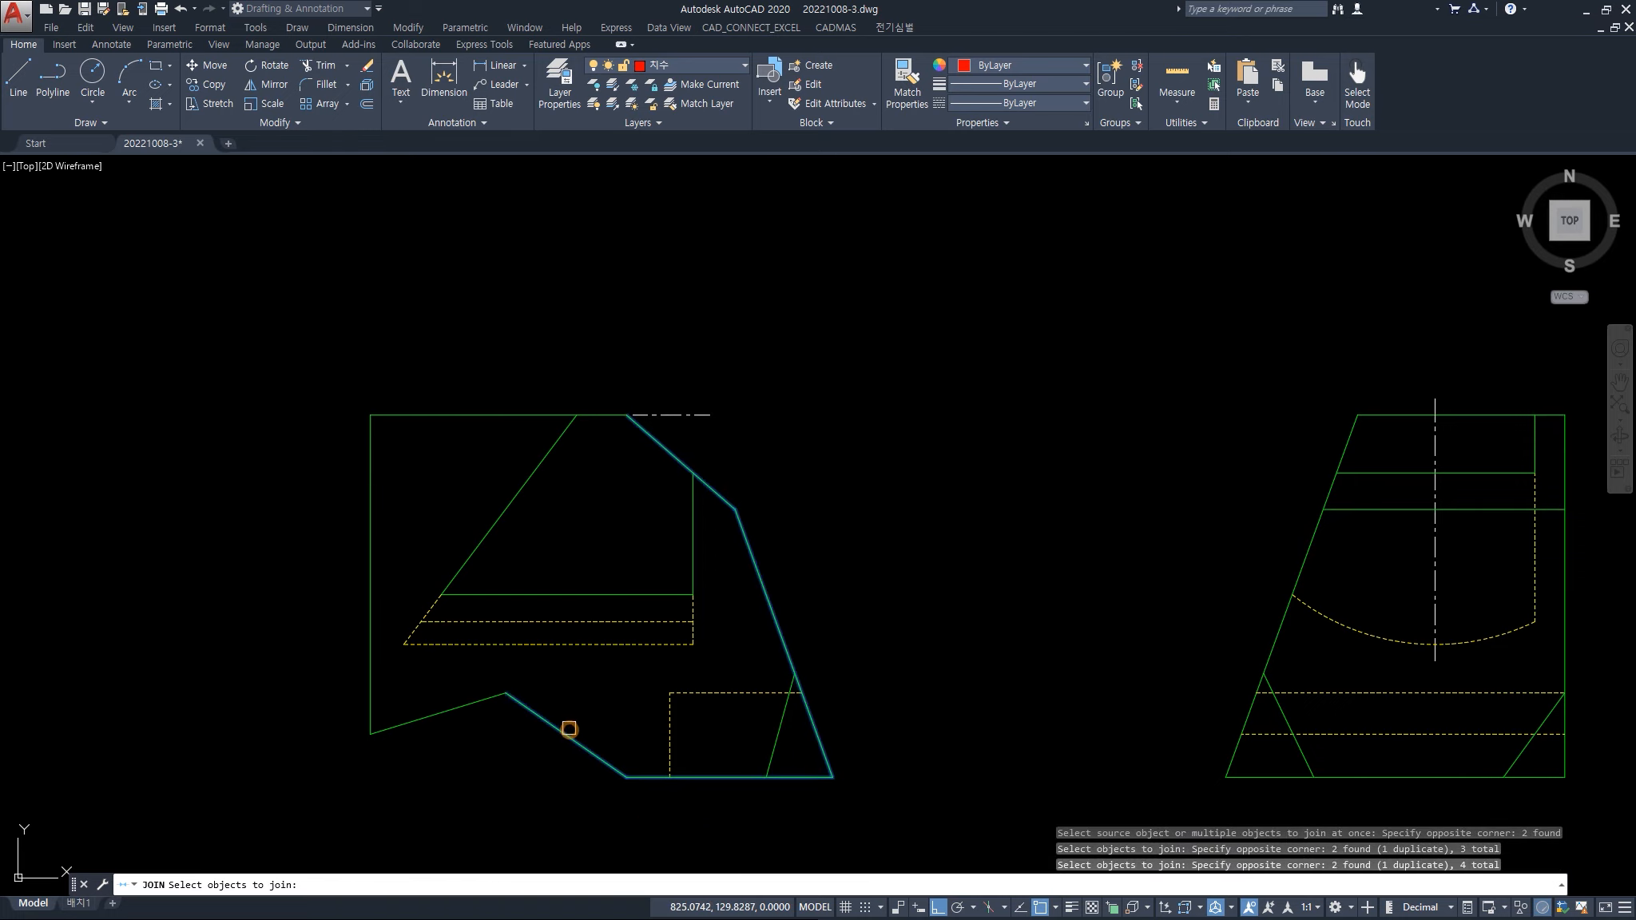
{"action": "left_click", "coordinate": [510, 769]}
{"action": "left_click", "coordinate": [328, 711]}
{"action": "left_click", "coordinate": [440, 448]}
{"action": "left_click", "coordinate": [385, 417]}
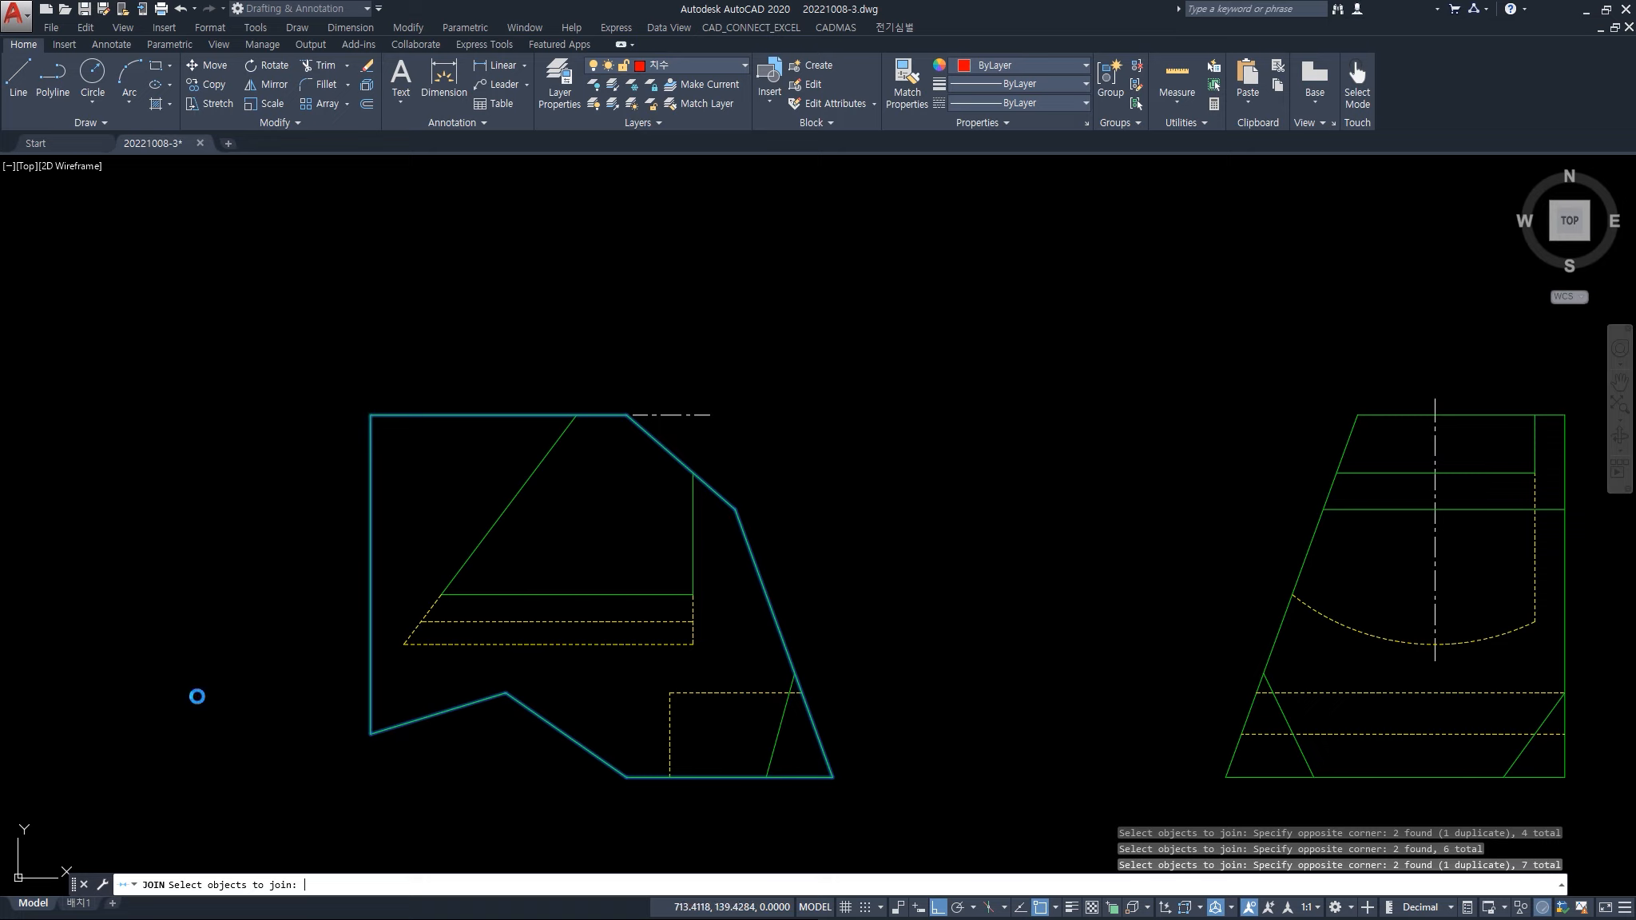
{"action": "key", "text": "Return"}
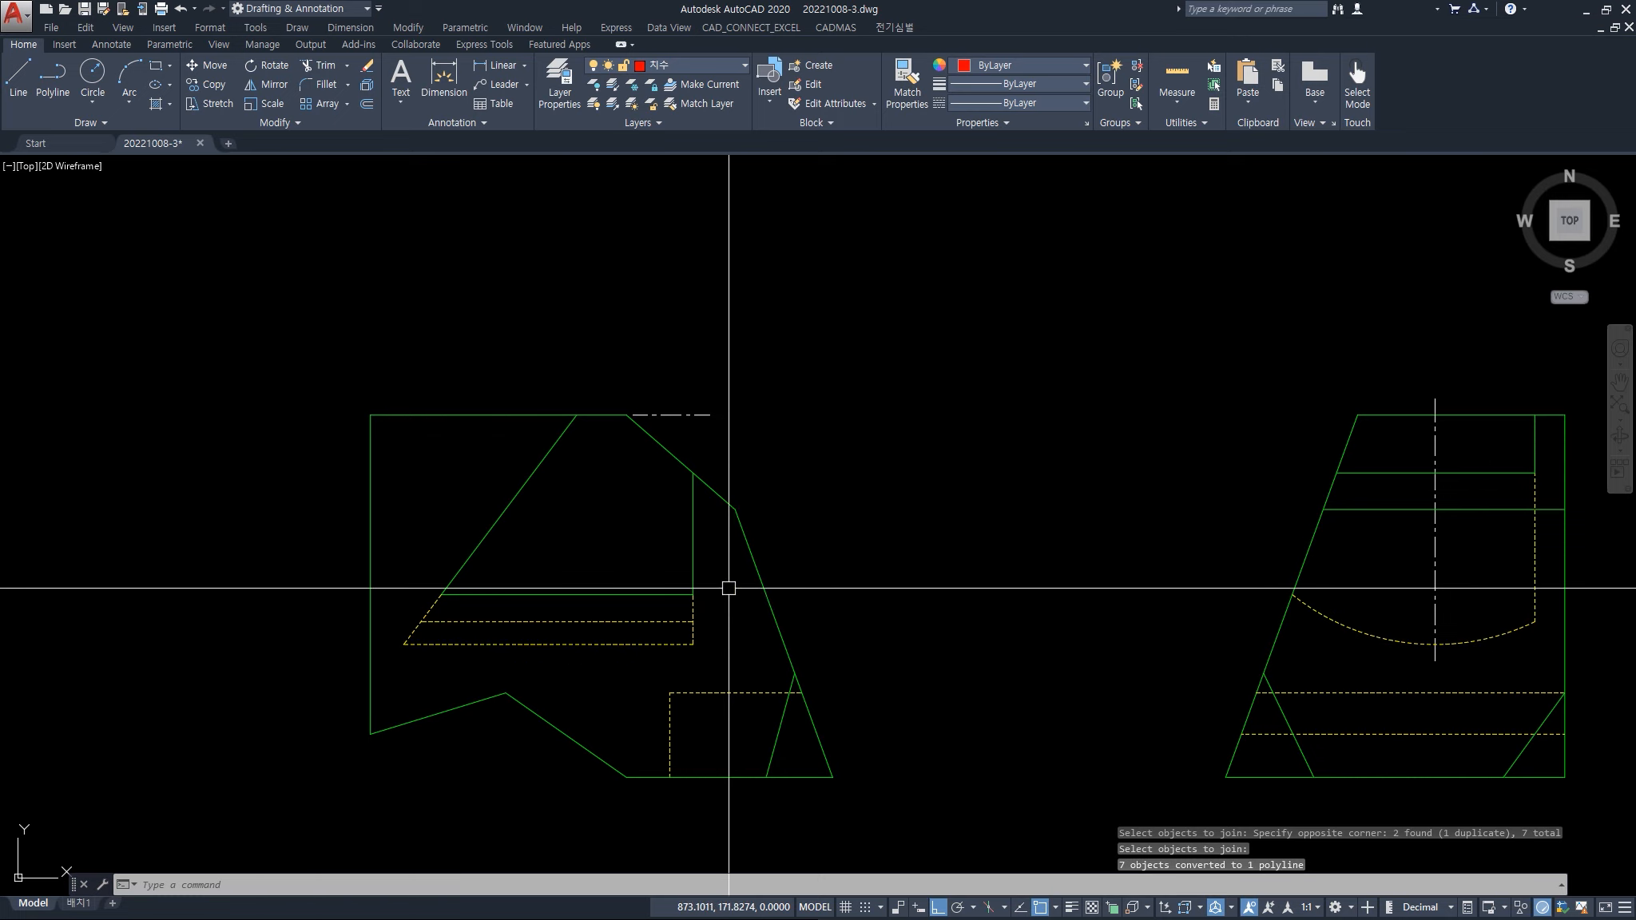
{"action": "left_click", "coordinate": [760, 583]}
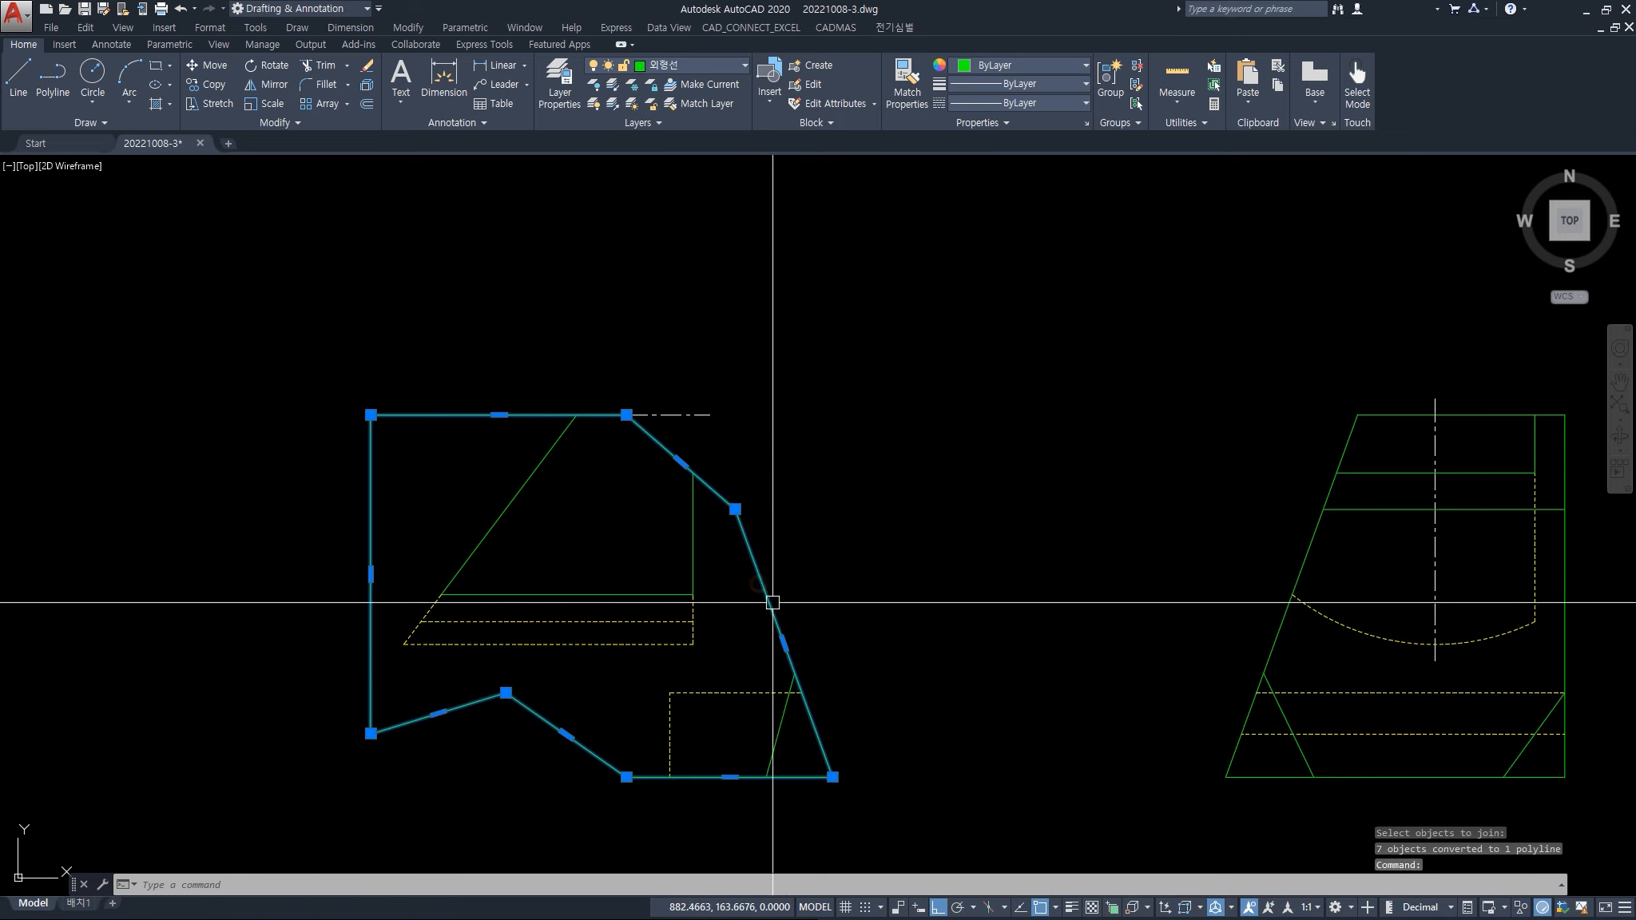
{"action": "key", "text": "Escape"}
- Create a polyline boundary inside the copied side view's lower-right corner triangle, using only its diagonal, base and vertical edge lines as the boundary set
{"action": "middle_click_drag", "start_coordinate": [997, 626], "coordinate": [819, 598]}
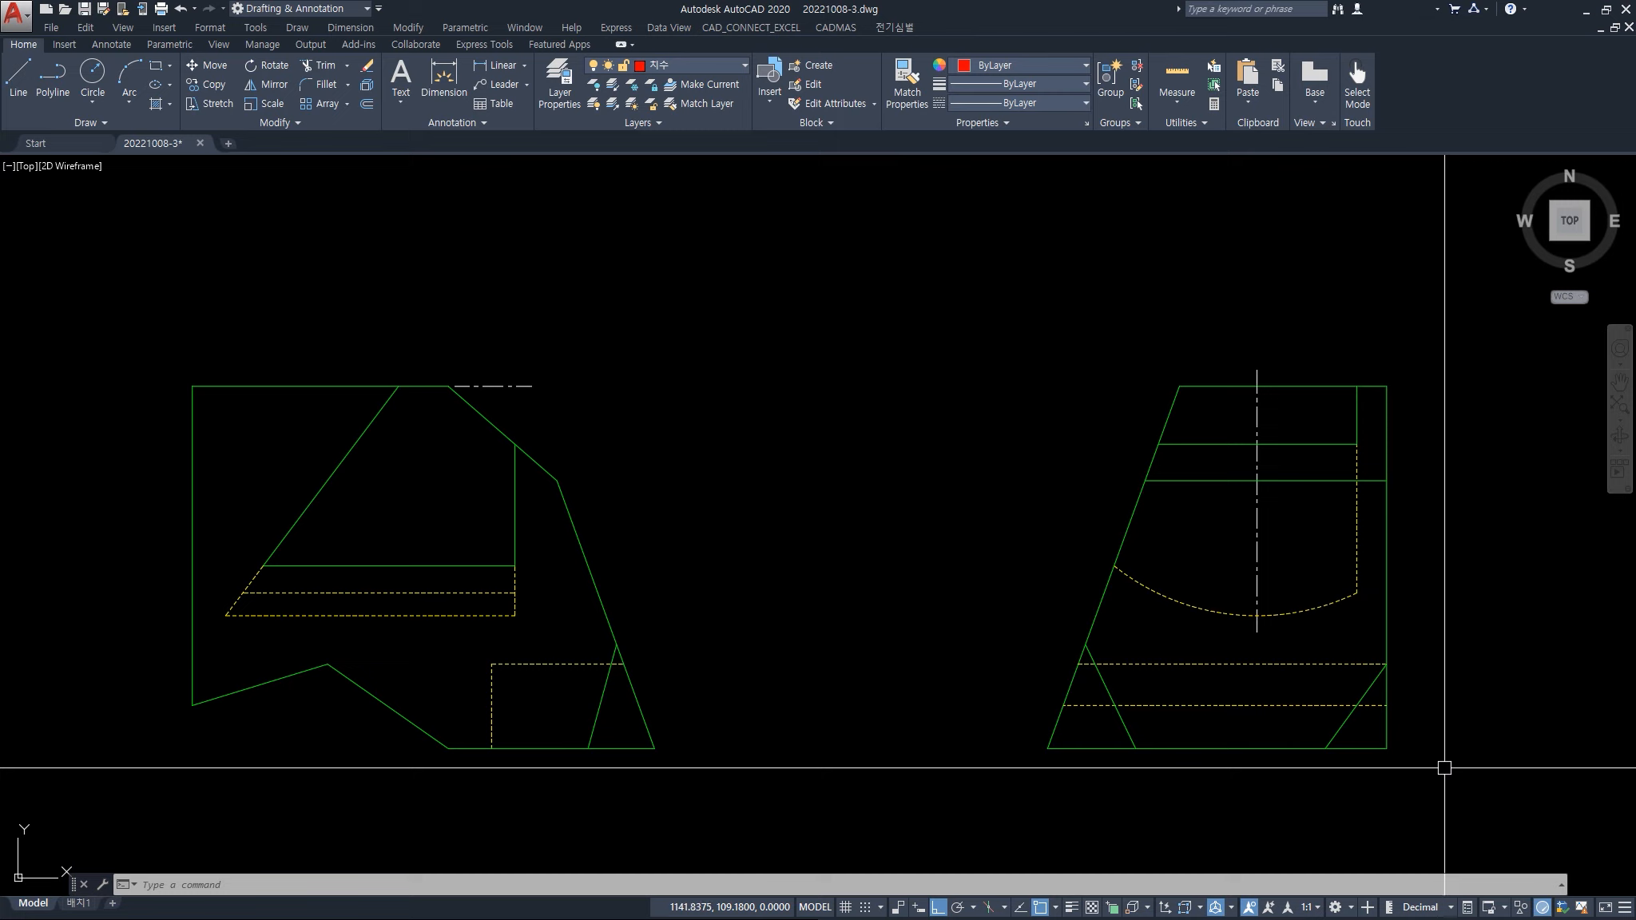
{"action": "type", "text": "bo"}
{"action": "key", "text": "Return"}
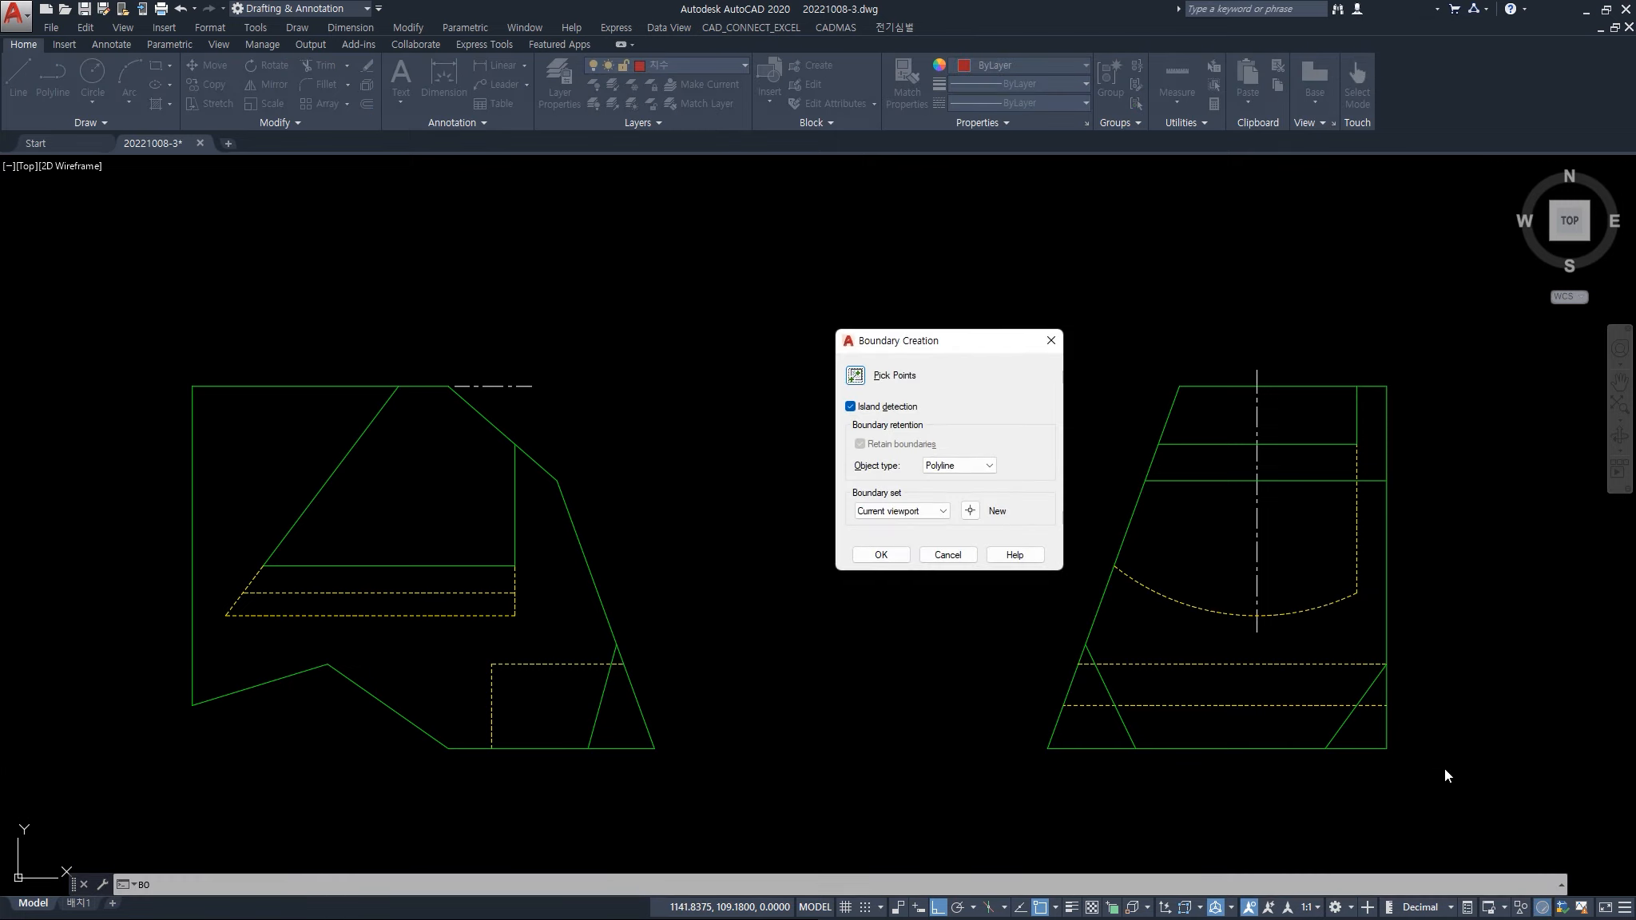
{"action": "left_click", "coordinate": [971, 511]}
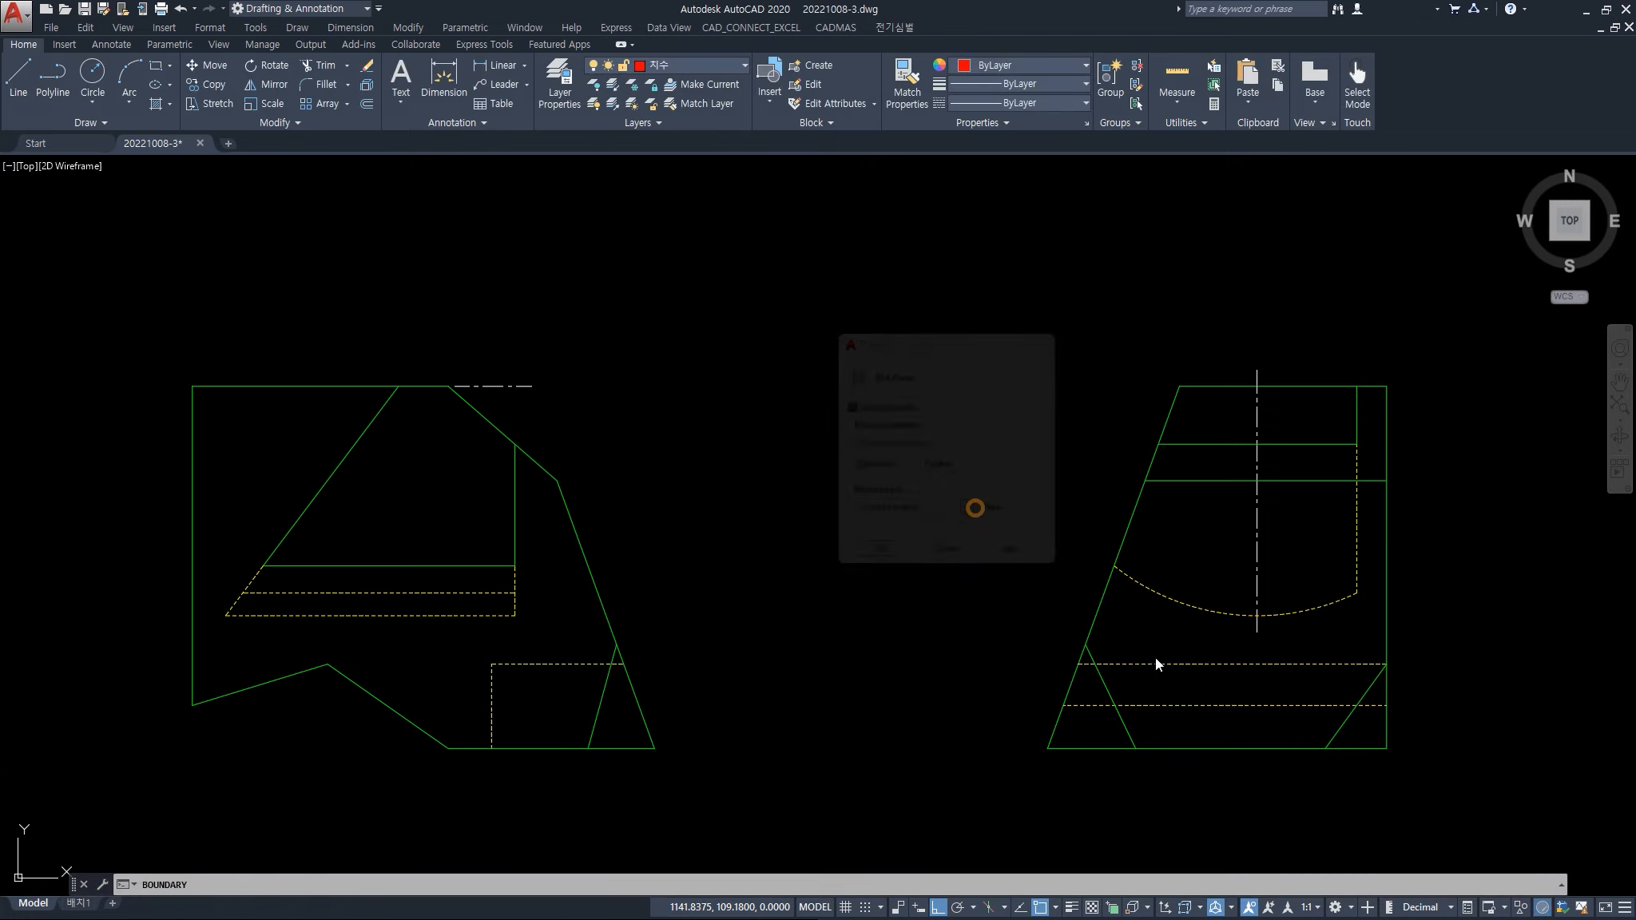
{"action": "left_click", "coordinate": [1516, 809]}
{"action": "left_click", "coordinate": [1258, 726]}
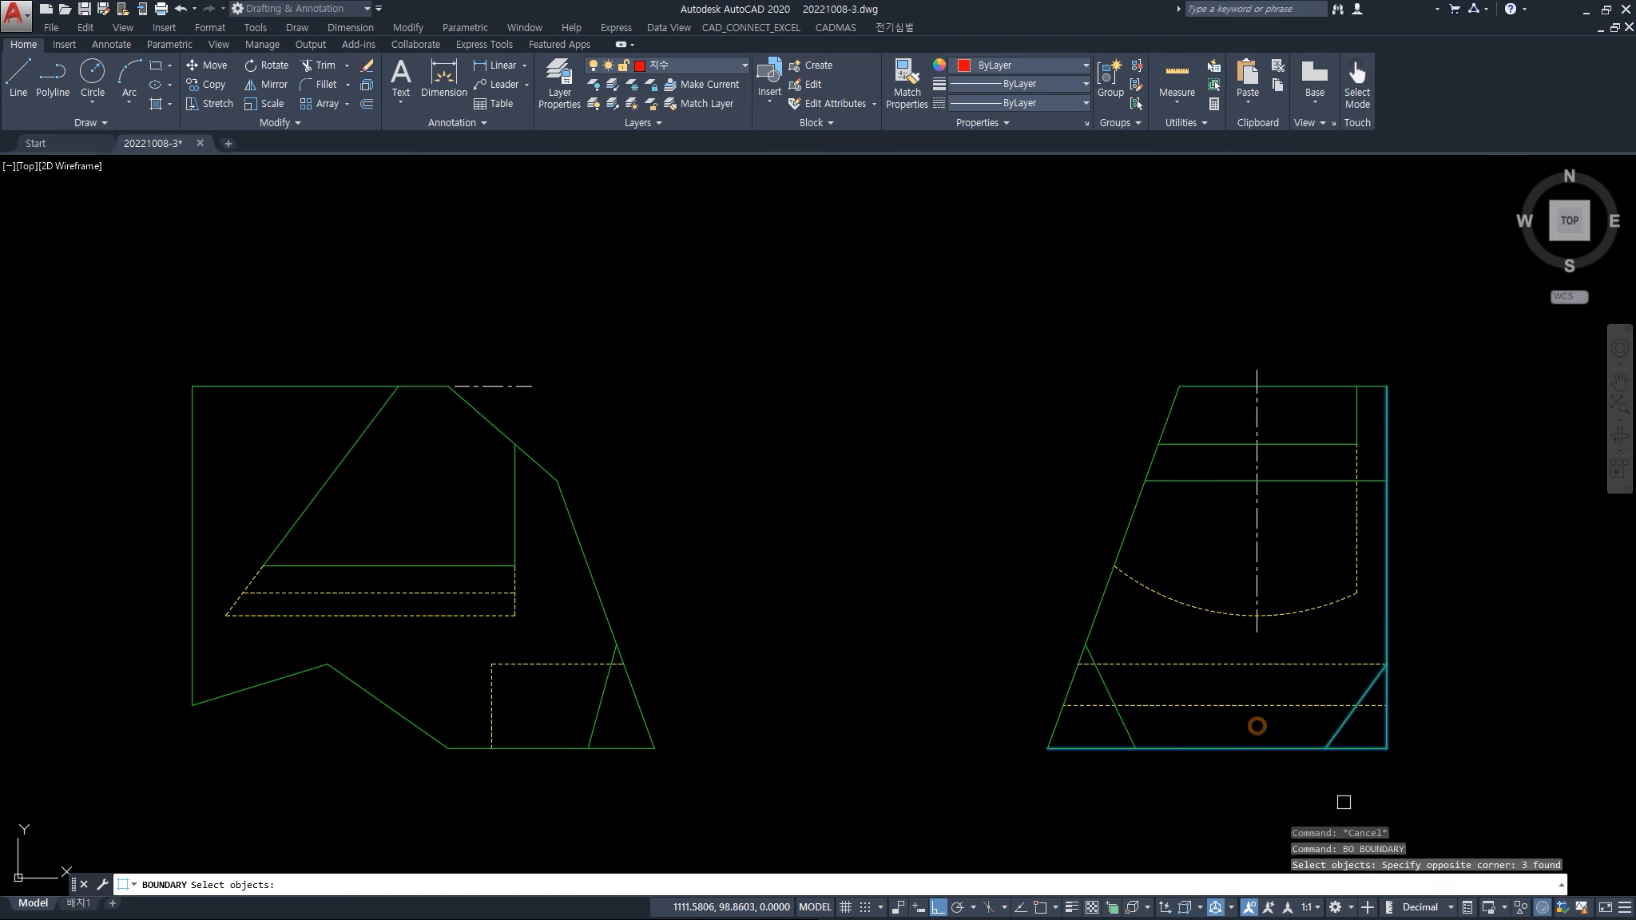
{"action": "key", "text": "Return"}
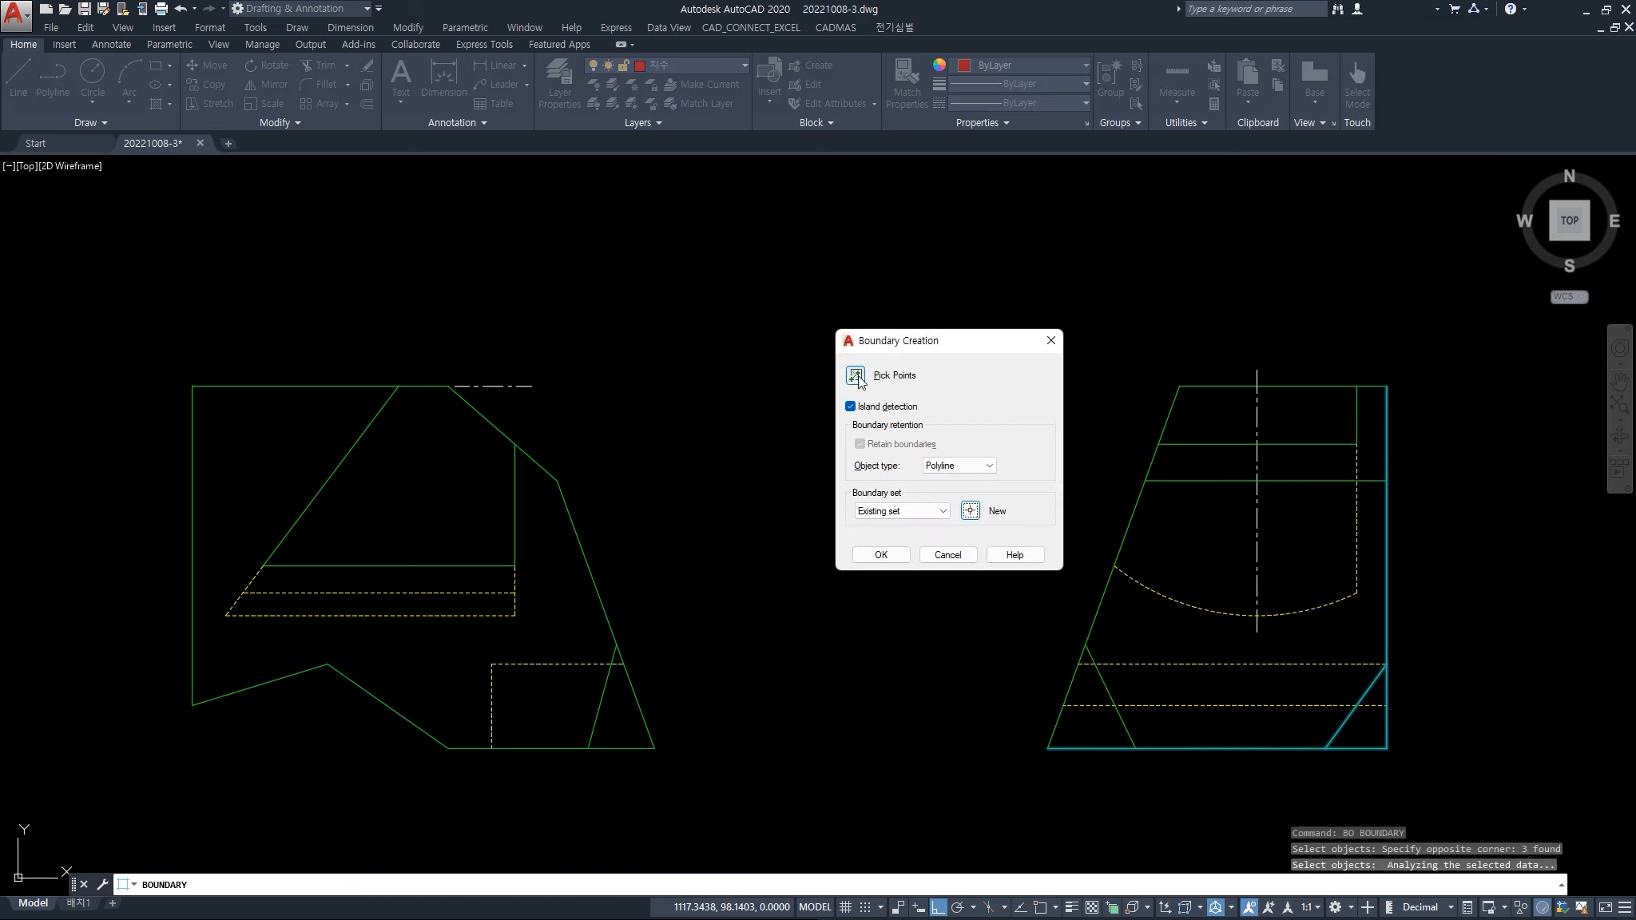
{"action": "left_click", "coordinate": [856, 377]}
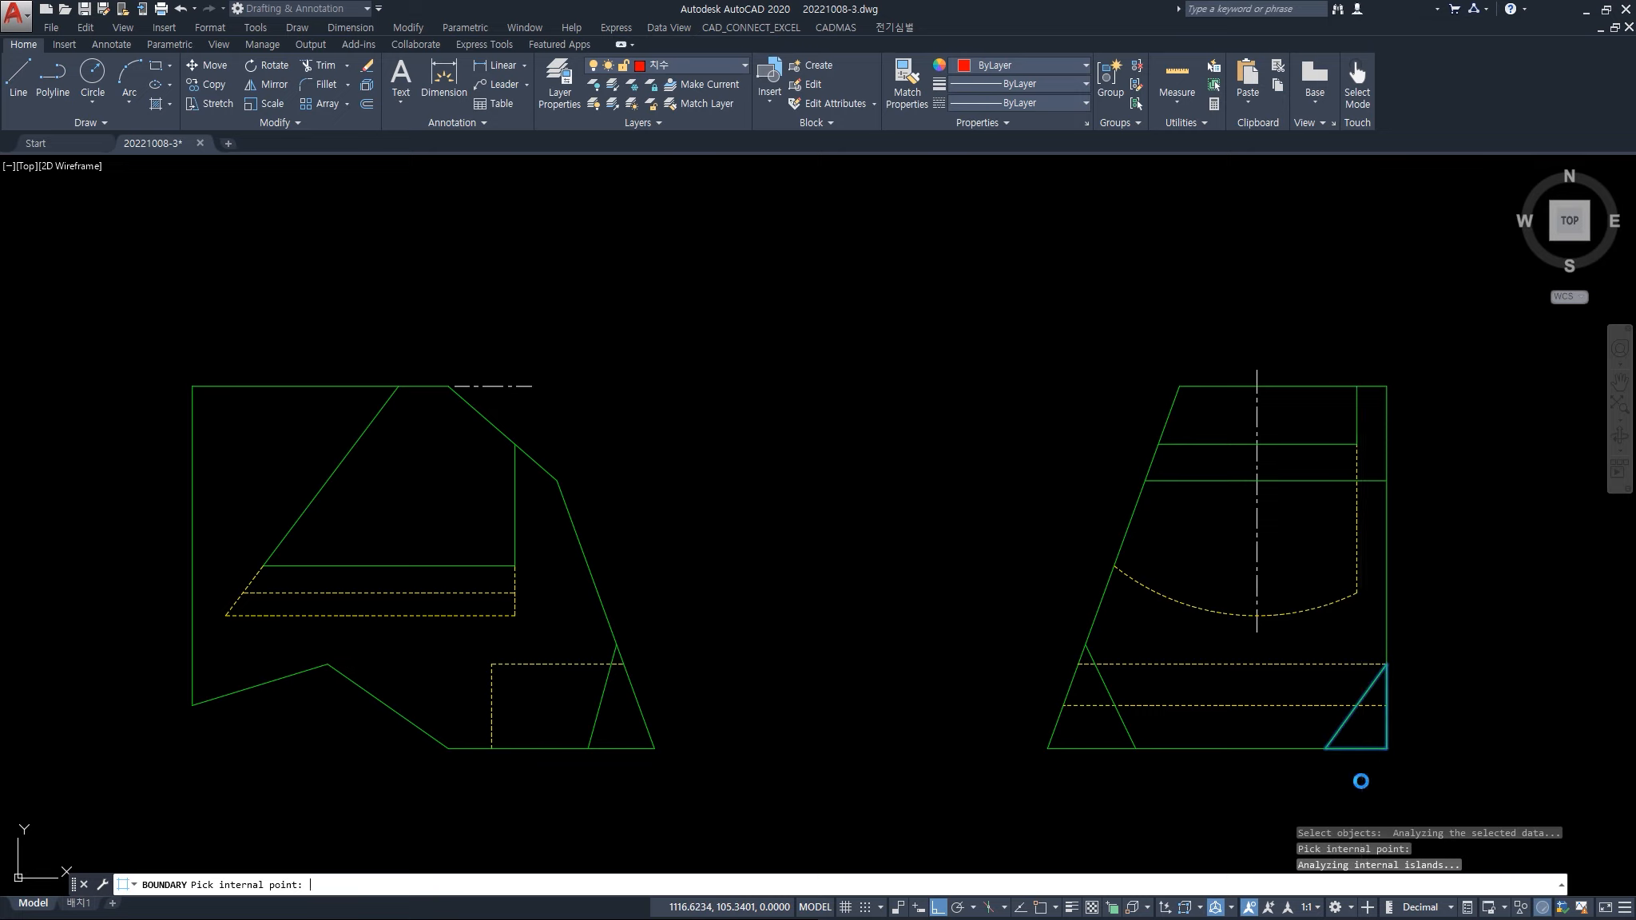
{"action": "key", "text": "Return"}
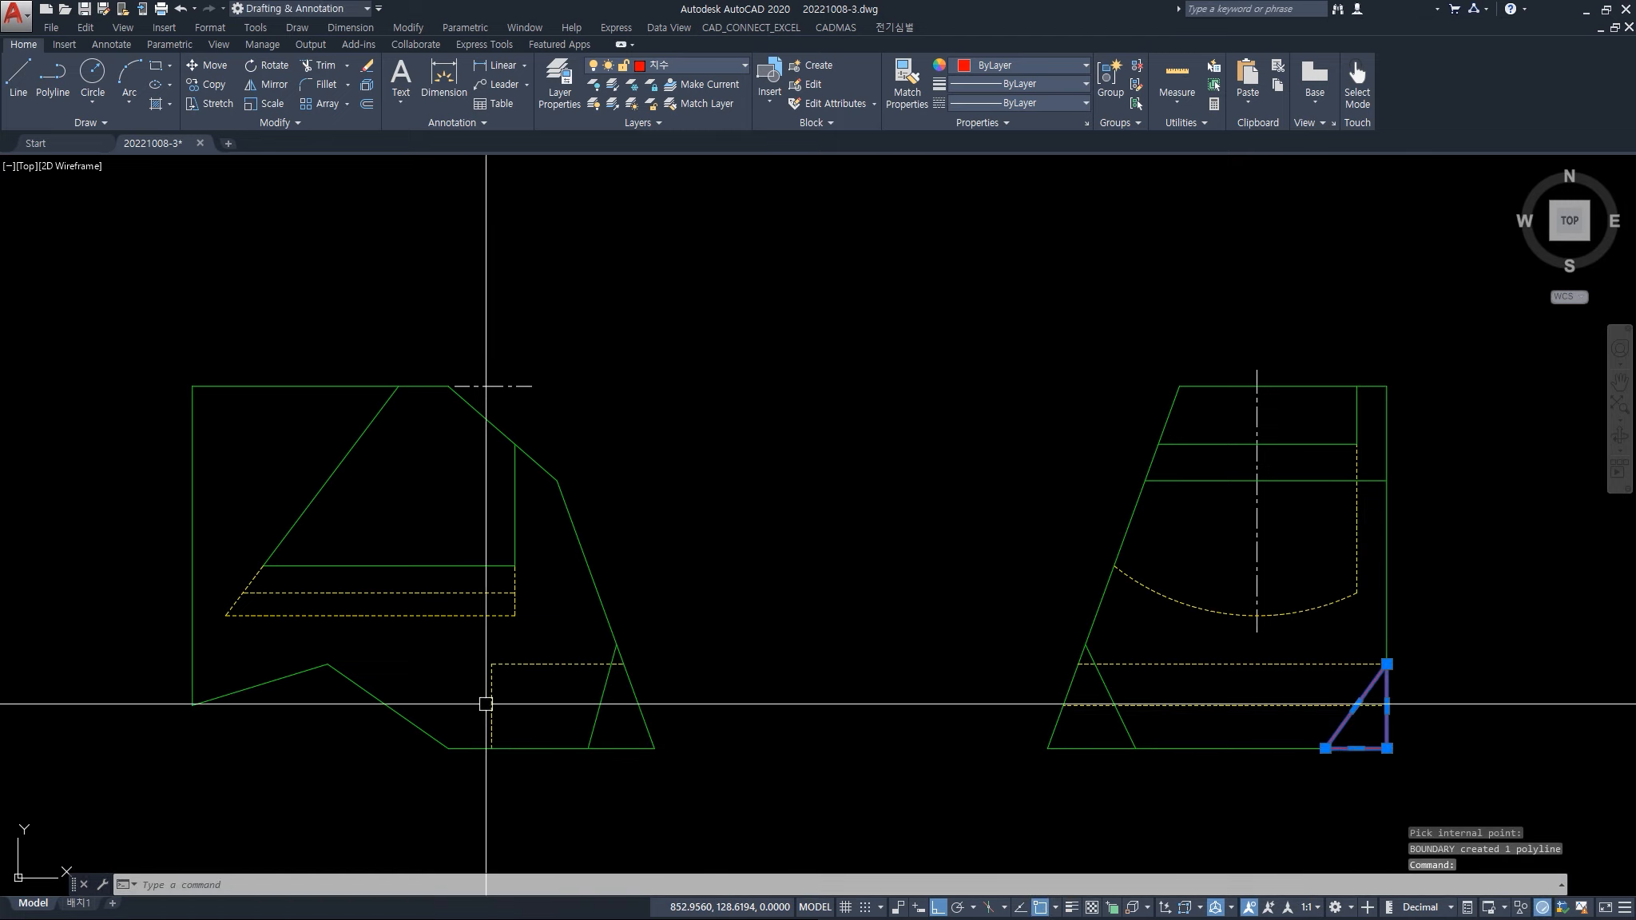
{"action": "key", "text": "Escape"}
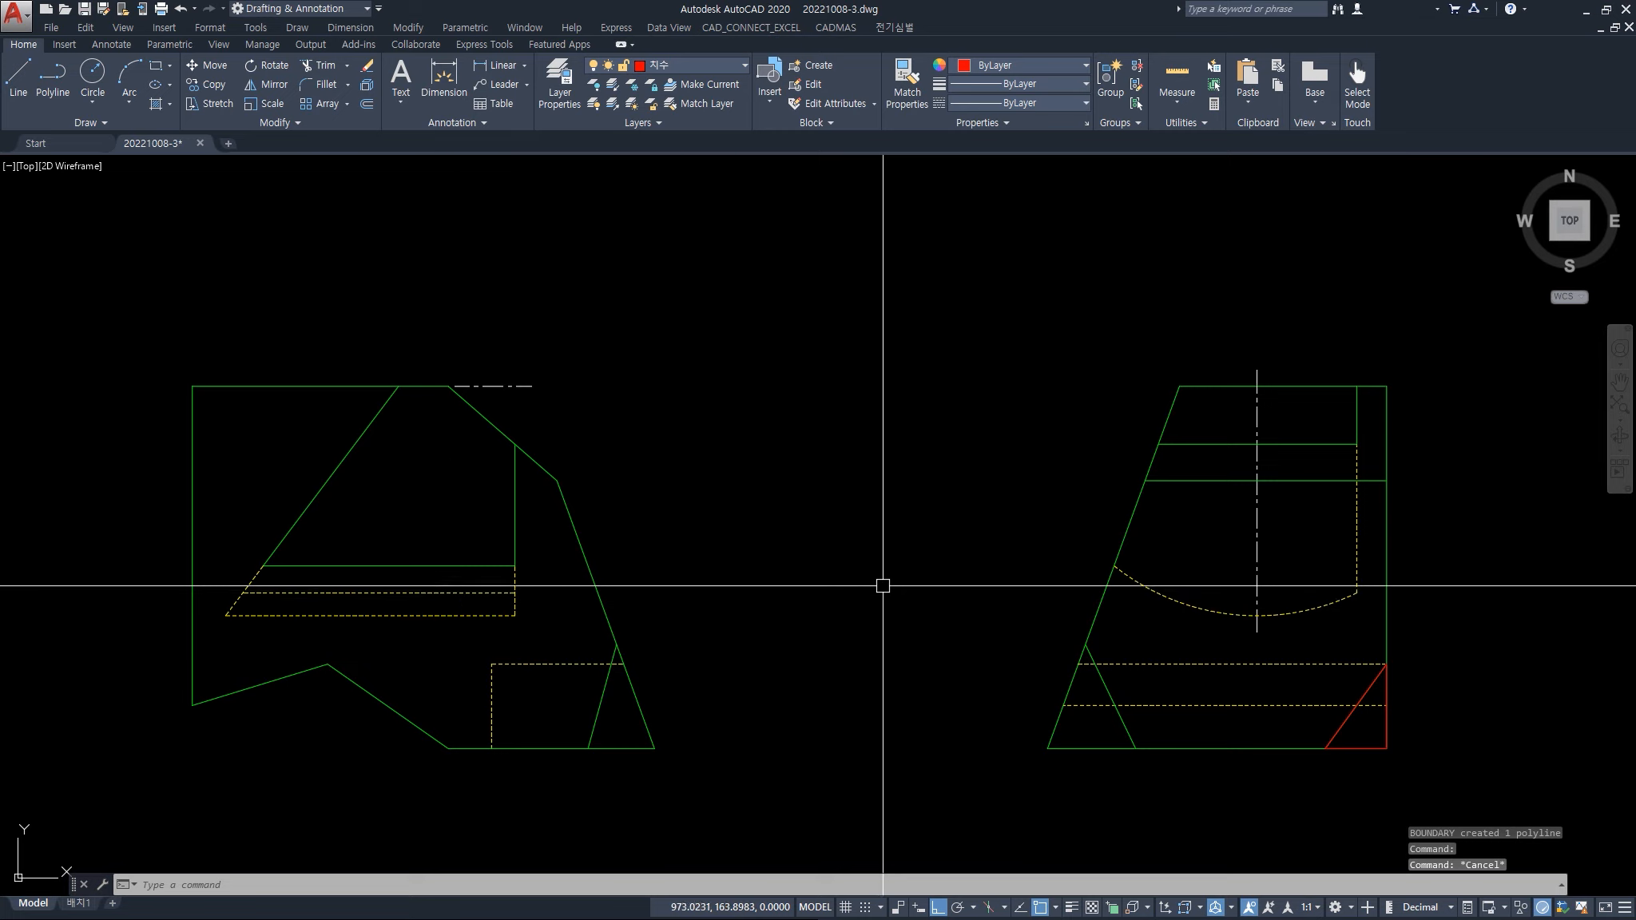
- Examine the slanted, top, vertical and arc edges that enclose the curved-bottom region of the copied side view
{"action": "scroll", "coordinate": [884, 559], "scroll_direction": "down", "scroll_amount": 2}
{"action": "middle_click_drag", "start_coordinate": [874, 527], "coordinate": [855, 712]}
{"action": "middle_click_drag", "start_coordinate": [806, 548], "coordinate": [805, 631]}
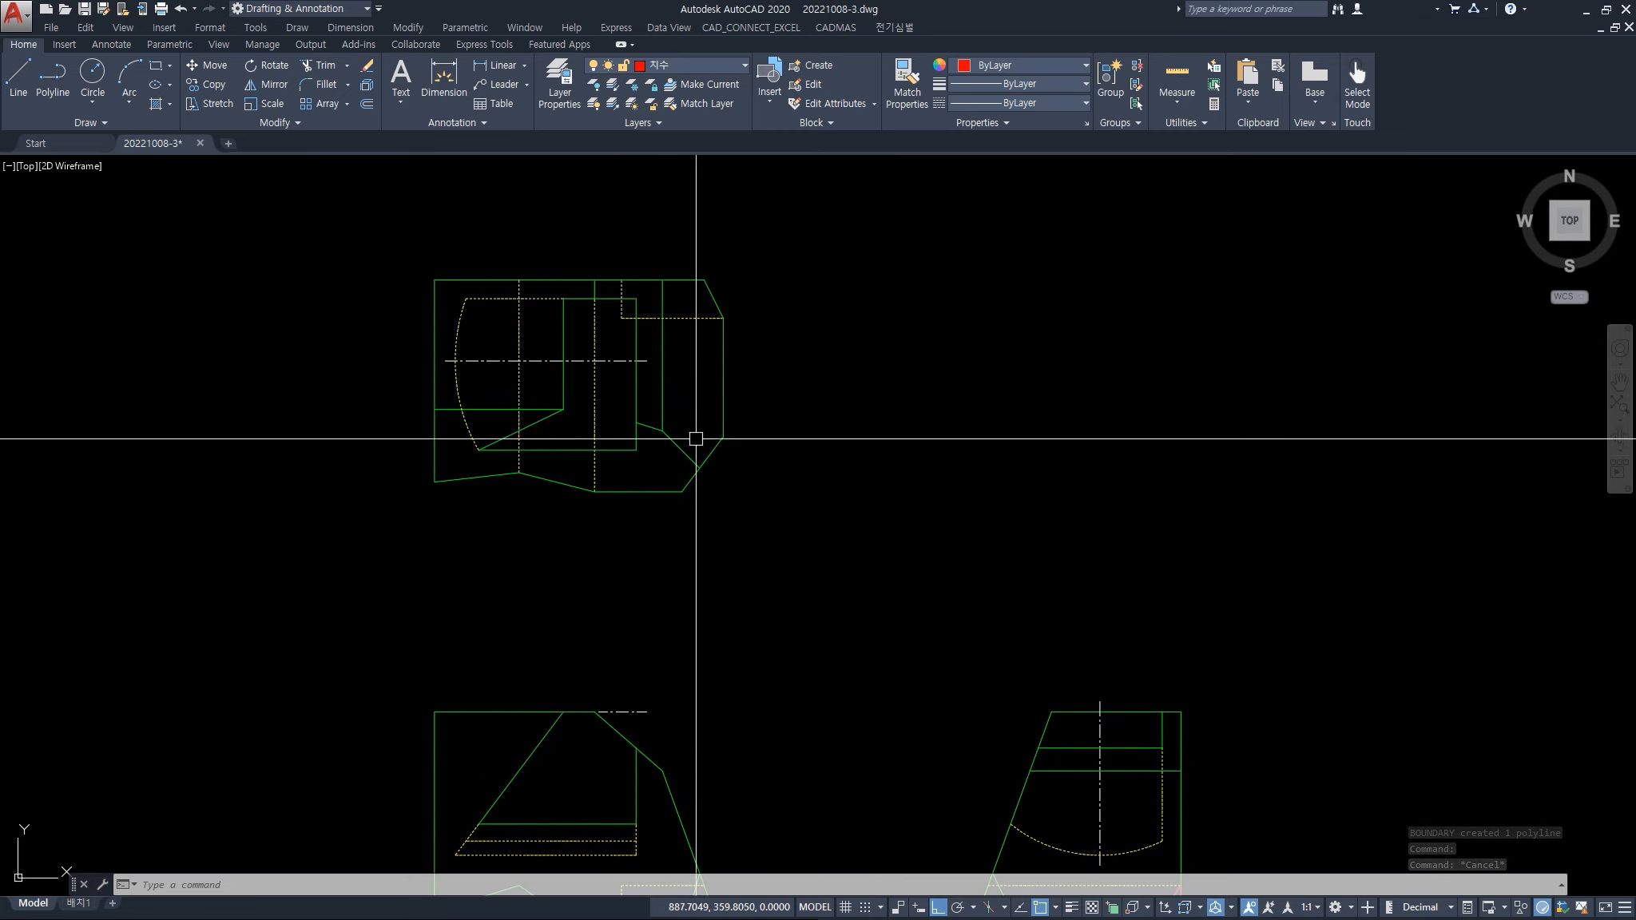
{"action": "middle_click_drag", "start_coordinate": [862, 596], "coordinate": [801, 446]}
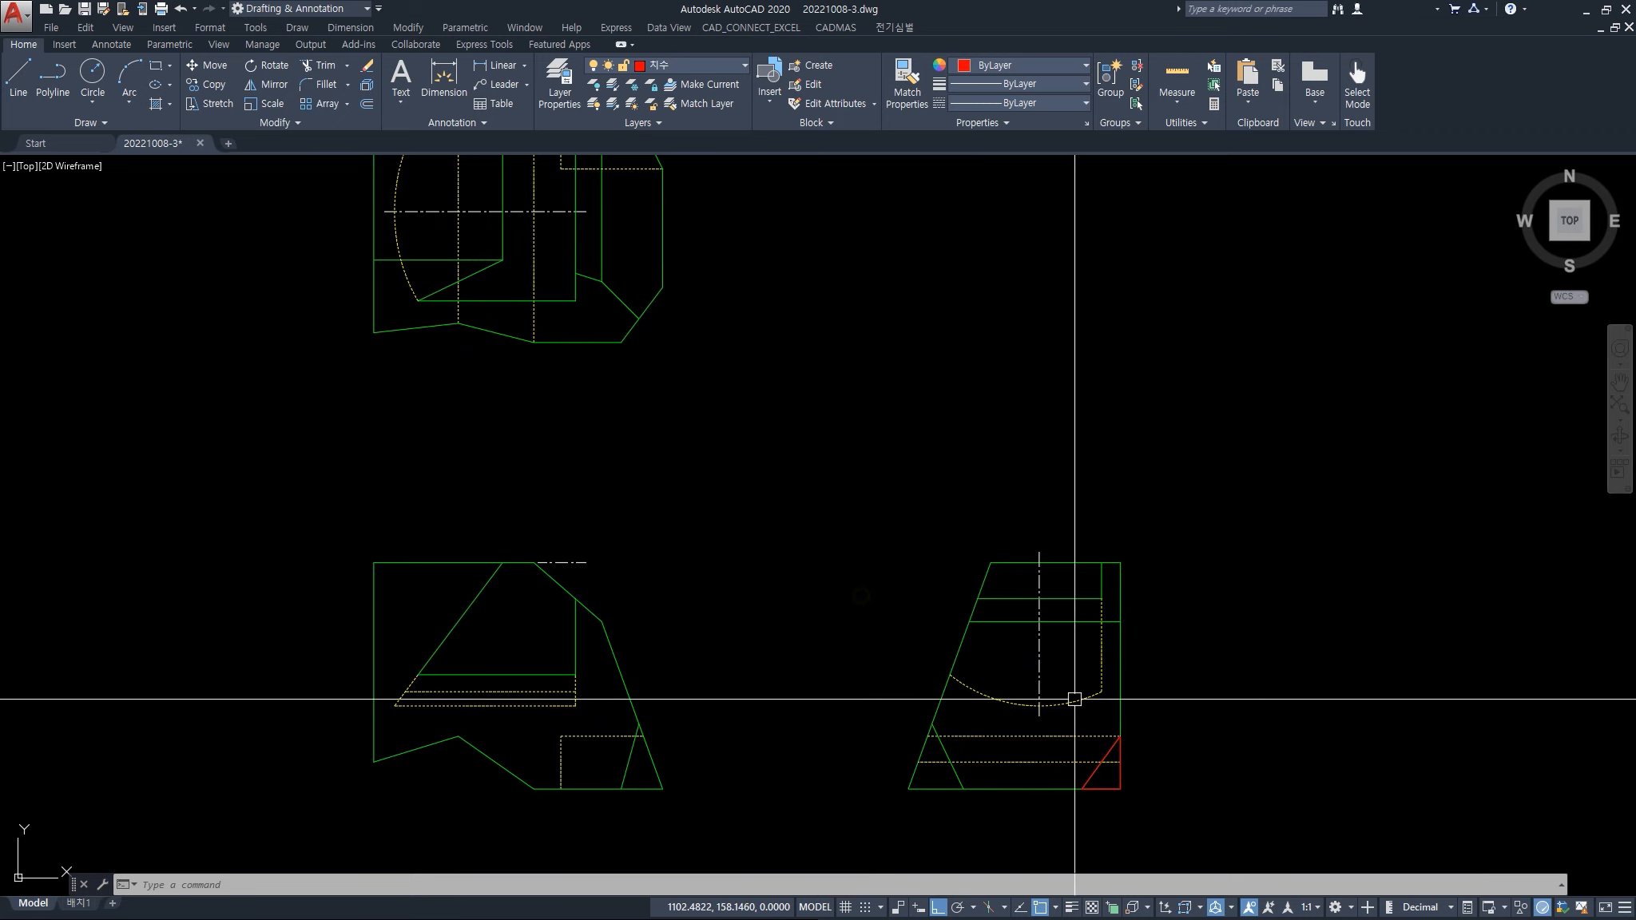
{"action": "scroll", "coordinate": [1075, 700], "scroll_direction": "up", "scroll_amount": 2}
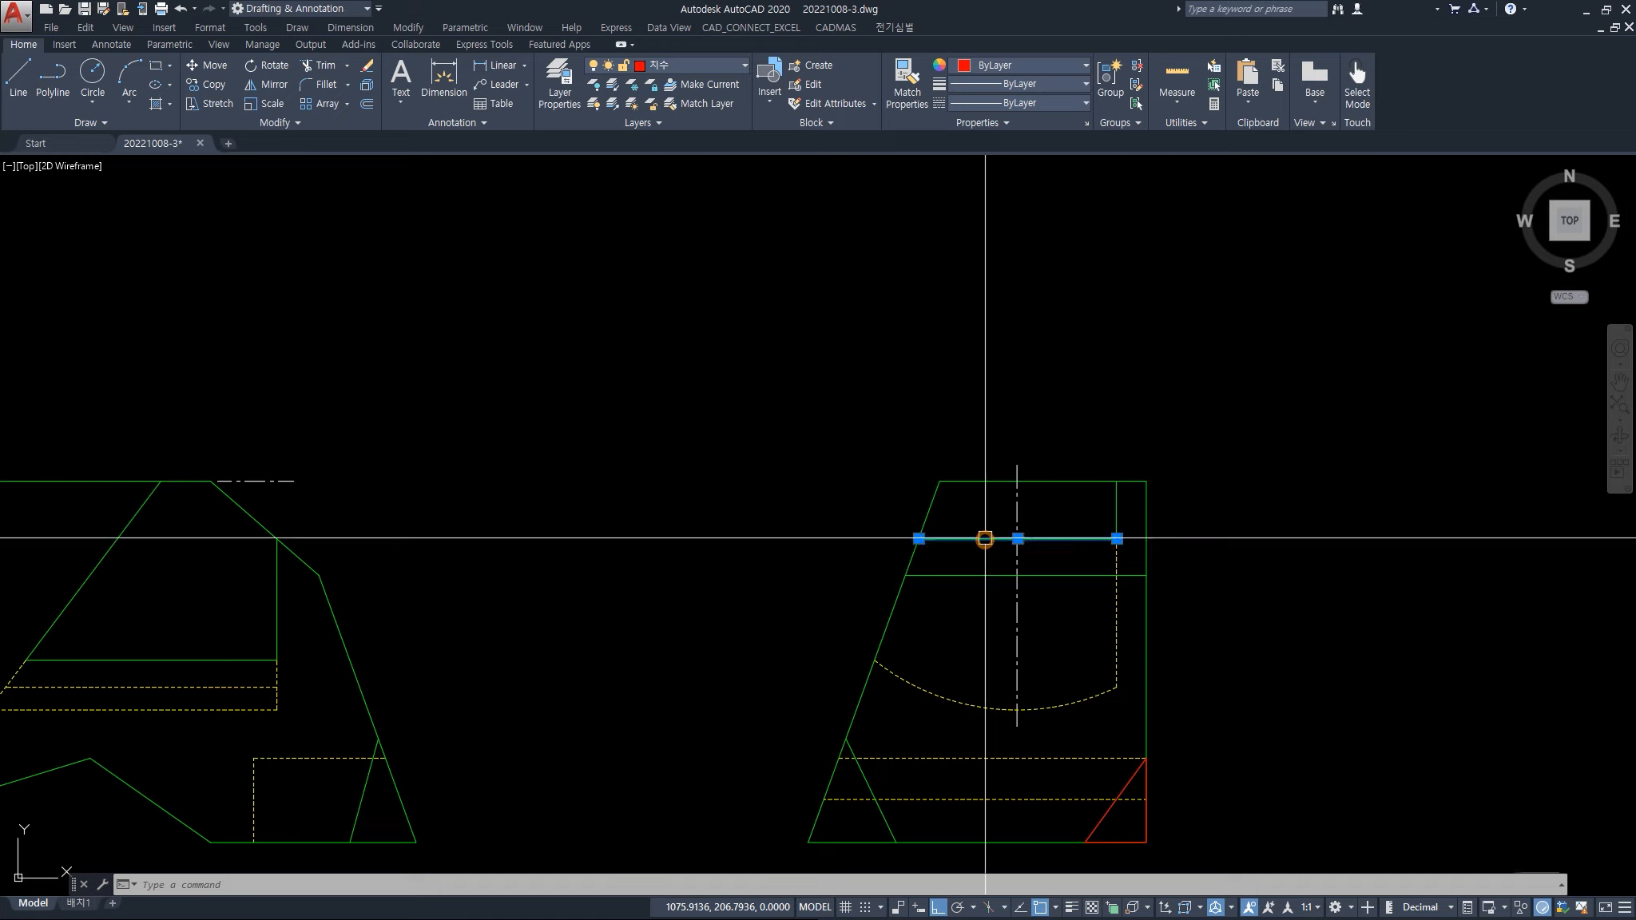
{"action": "left_click", "coordinate": [1069, 480]}
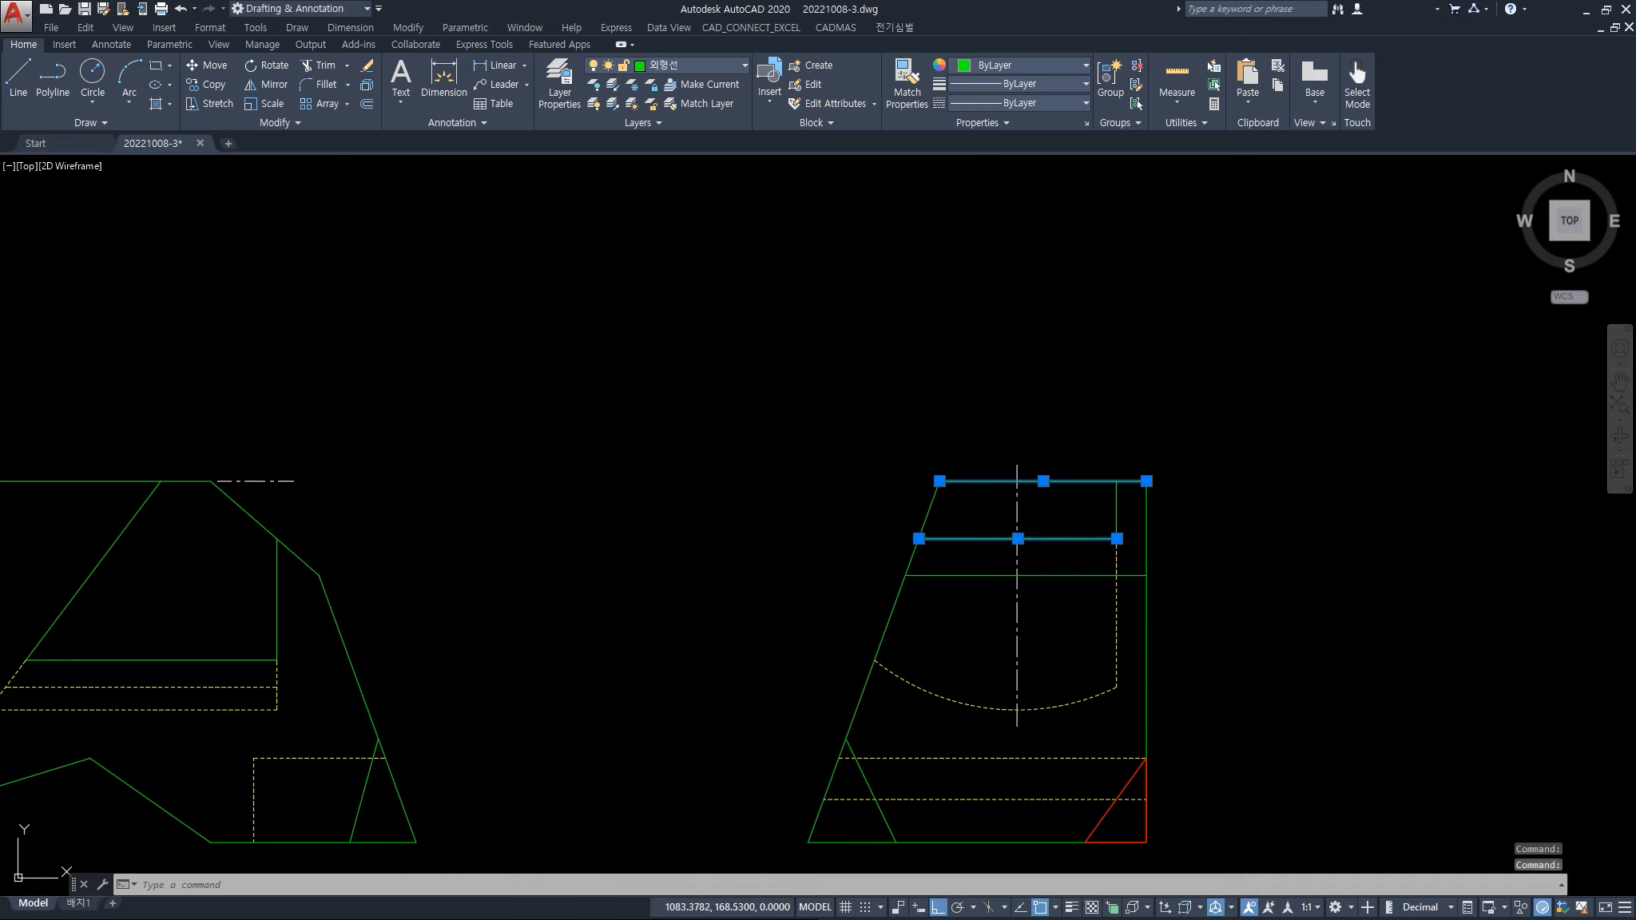
{"action": "key", "text": "Escape"}
{"action": "key", "text": "Escape"}
{"action": "key", "text": "Escape"}
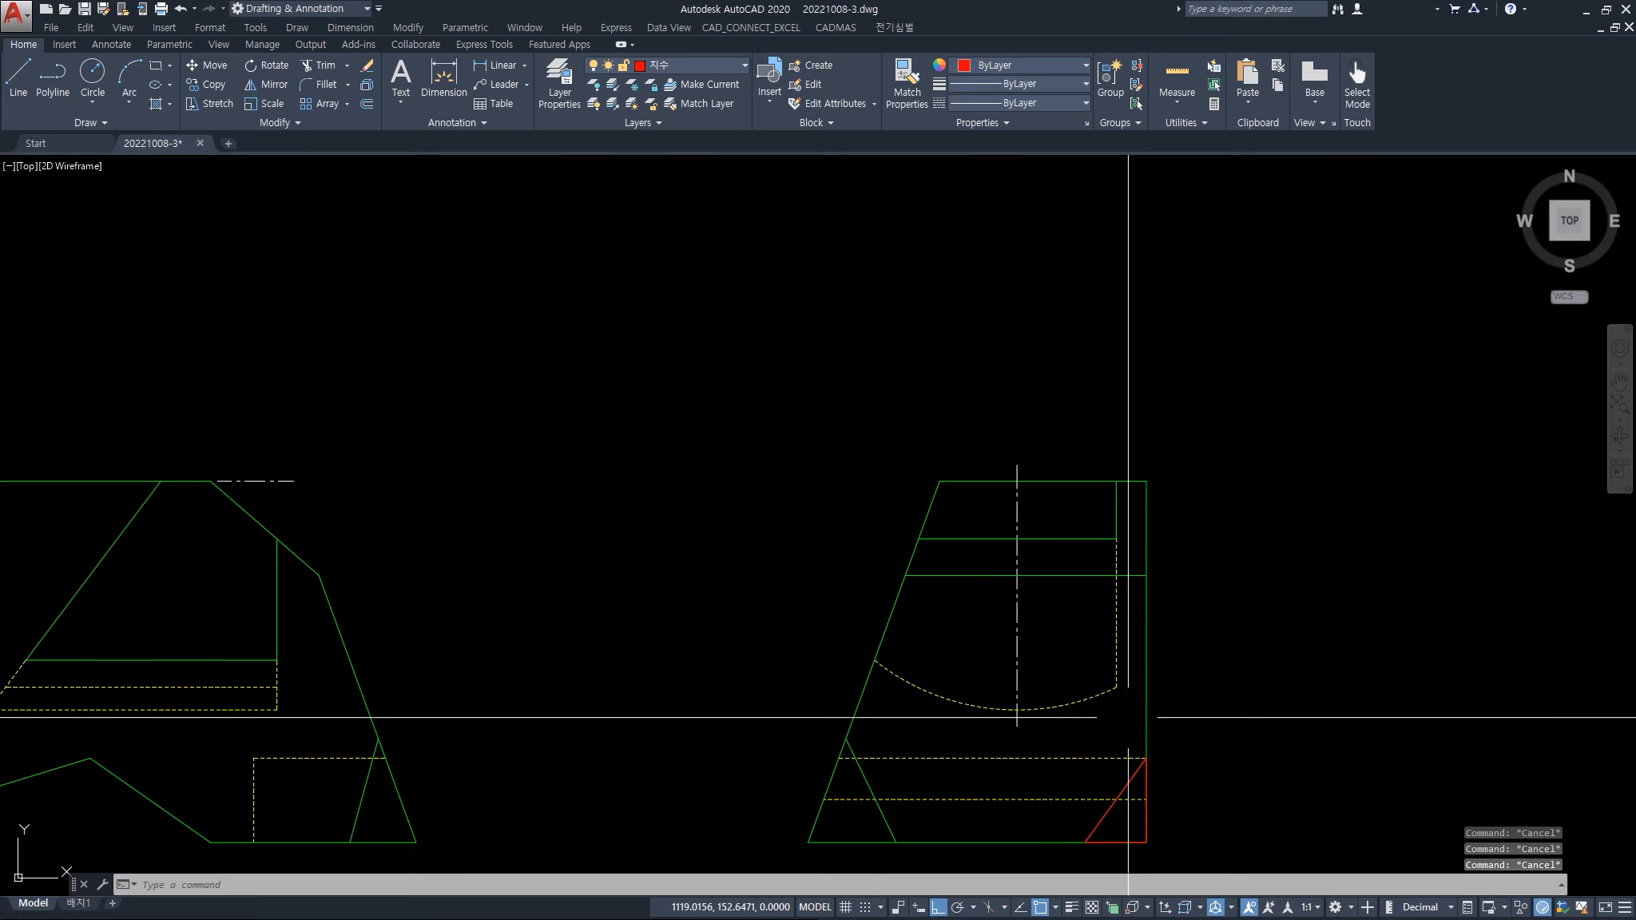
{"action": "left_click", "coordinate": [1128, 717]}
{"action": "left_click", "coordinate": [1095, 658]}
{"action": "left_click", "coordinate": [898, 632]}
{"action": "left_click", "coordinate": [808, 627]}
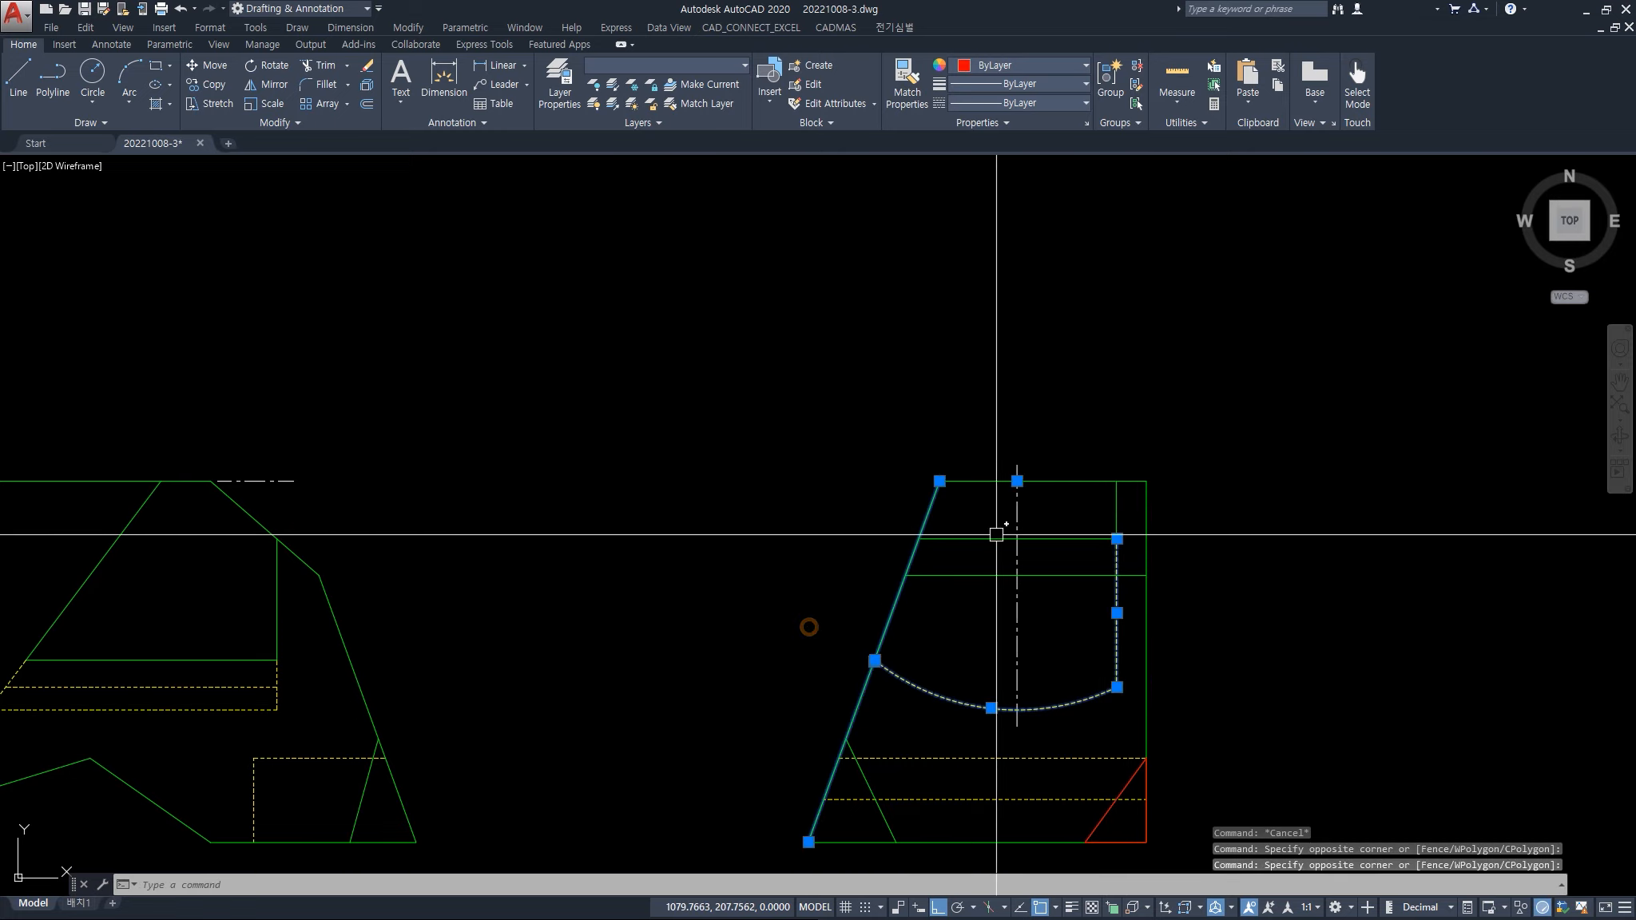
{"action": "left_click", "coordinate": [1126, 502]}
{"action": "left_click", "coordinate": [1102, 458]}
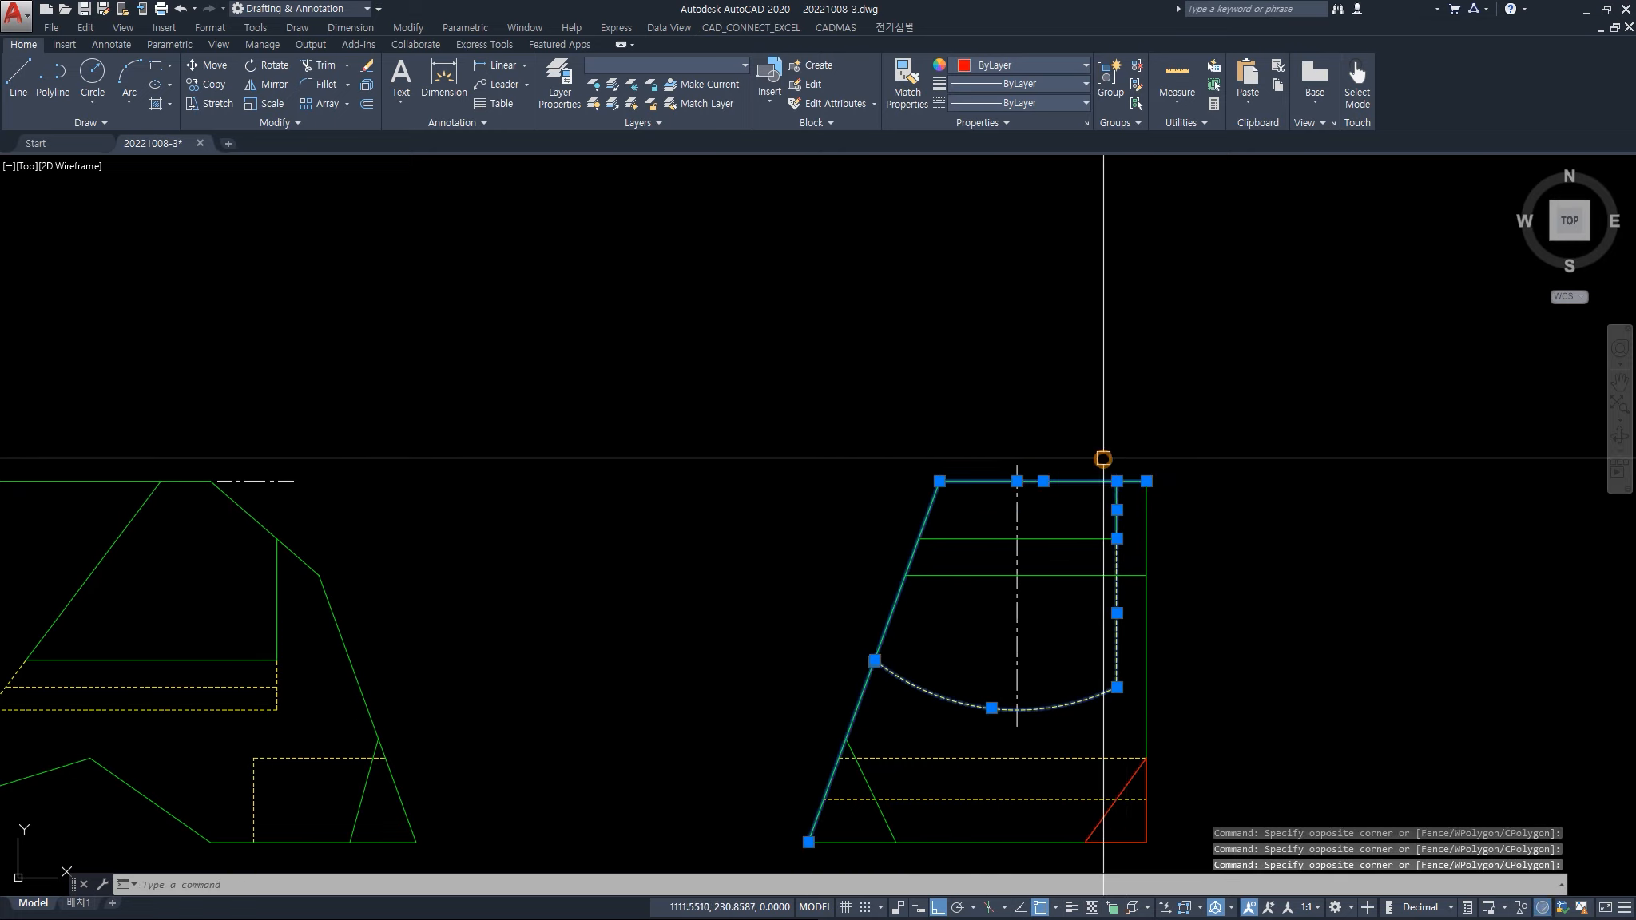
{"action": "key", "text": "Escape"}
{"action": "key", "text": "Escape"}
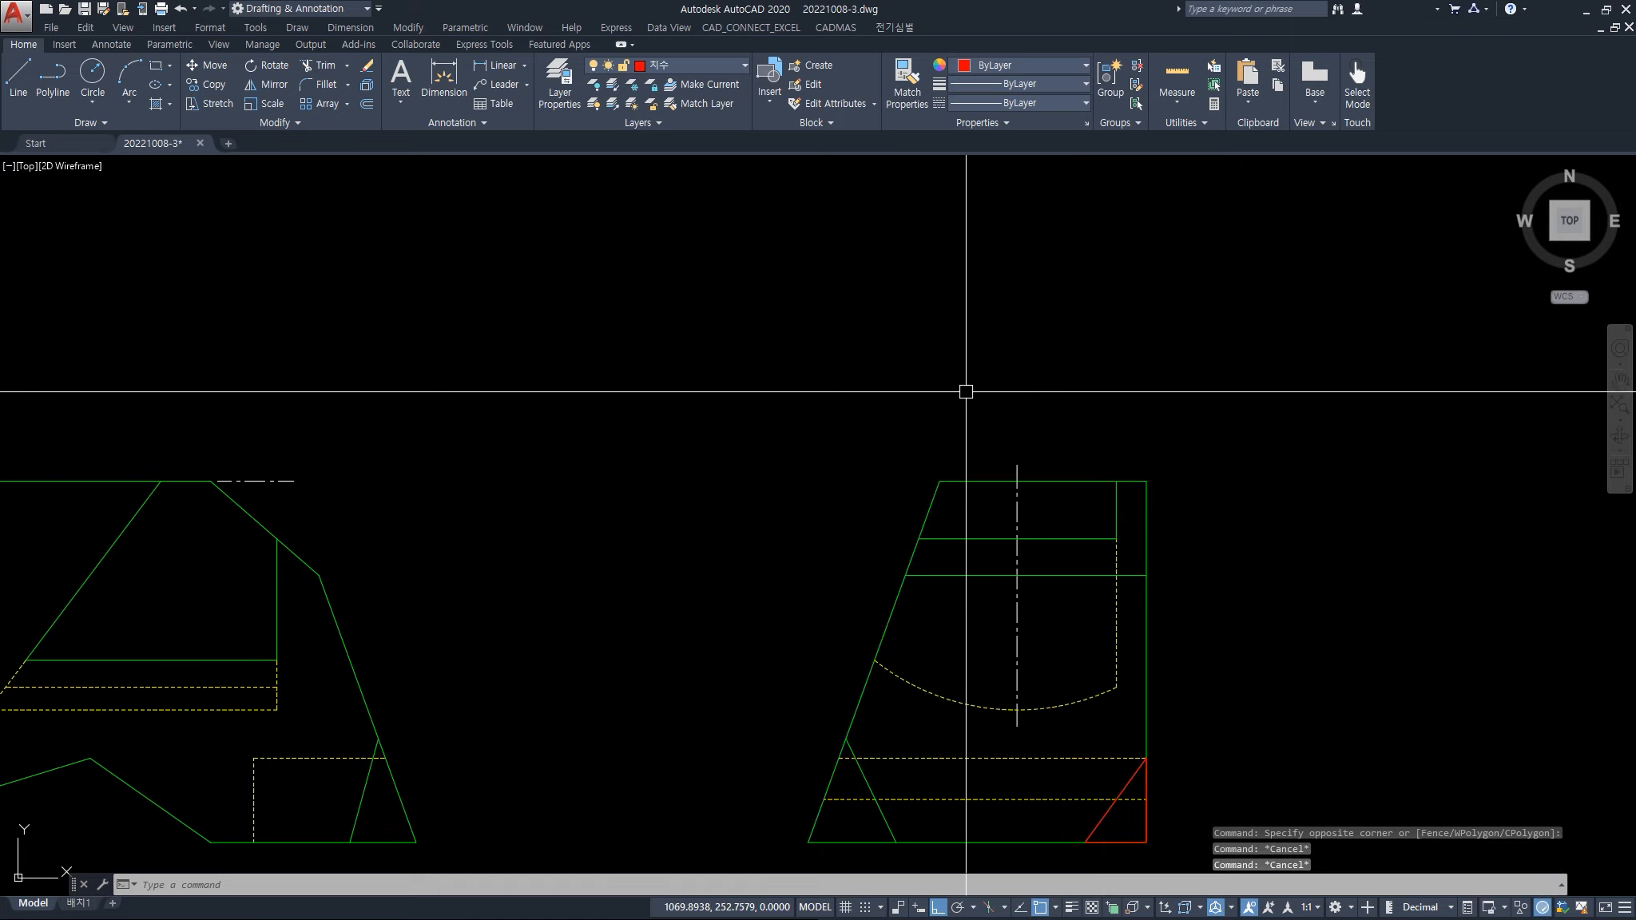
- Create a polyline boundary inside the copied side view's arc-bottomed region, using only its slanted, top, vertical and arc edges as the boundary set
{"action": "type", "text": "bo"}
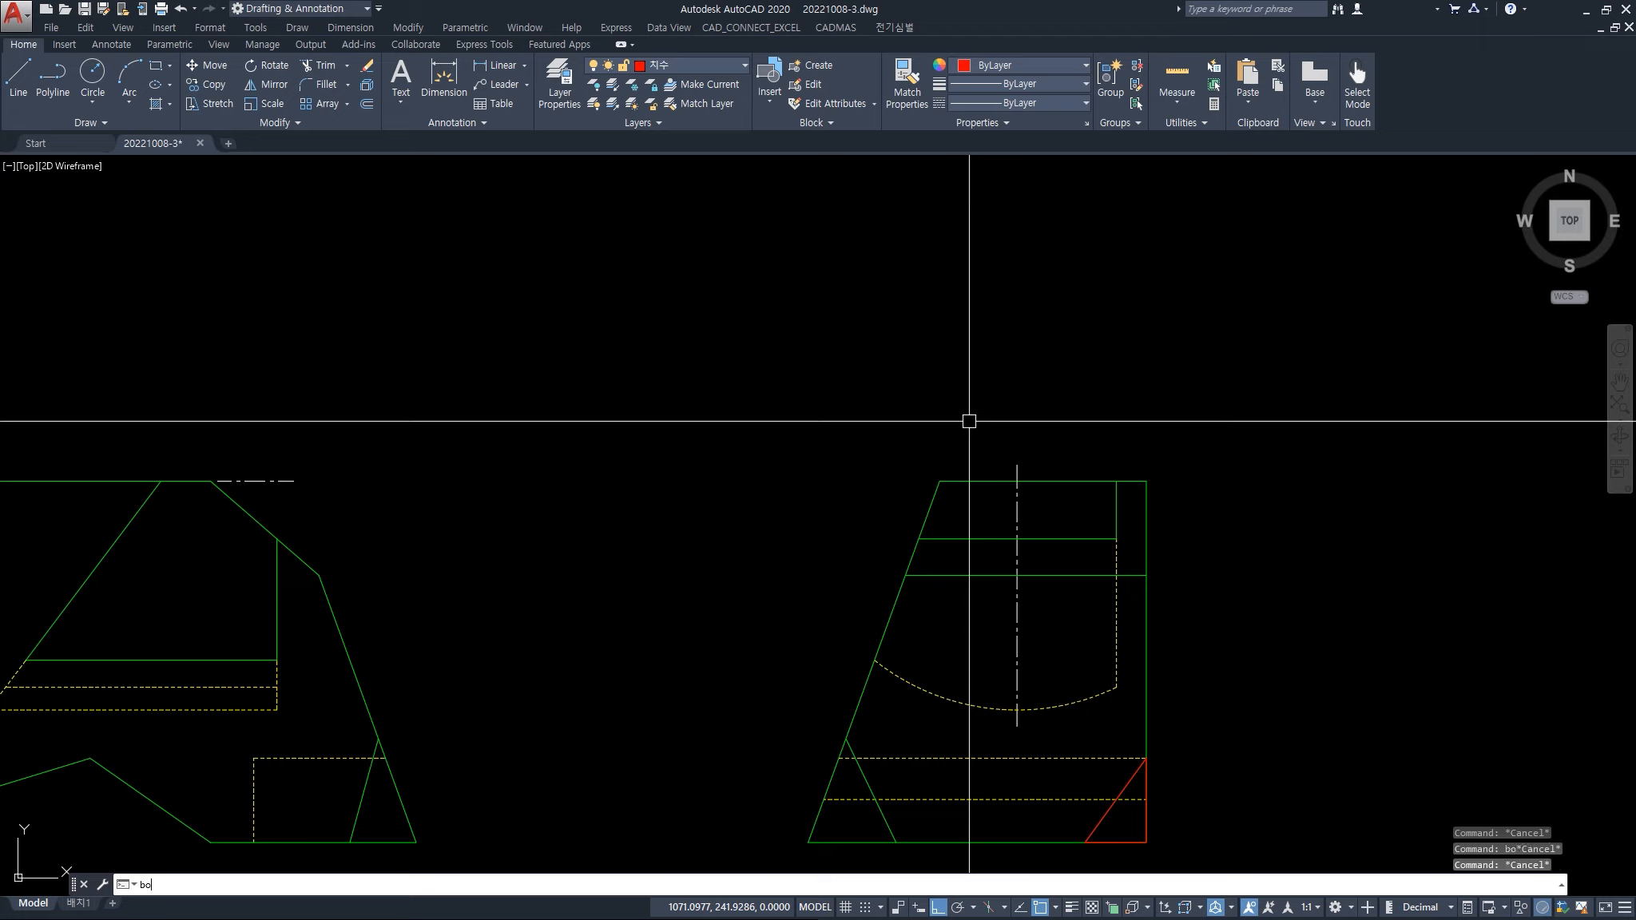
{"action": "key", "text": "Return"}
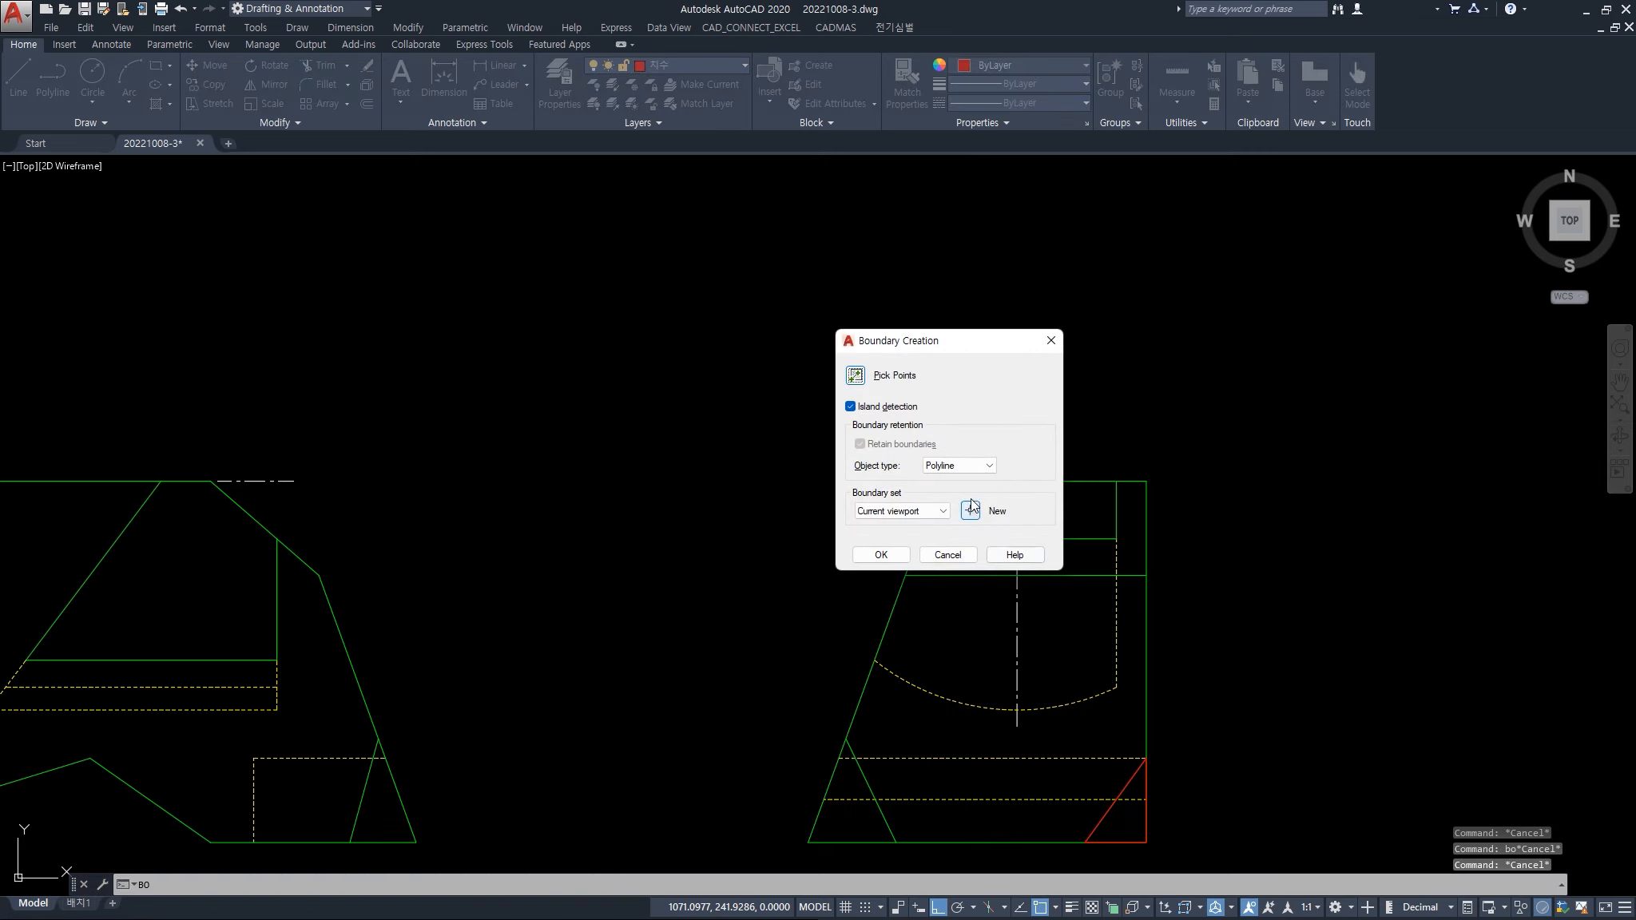
{"action": "left_click", "coordinate": [971, 511]}
{"action": "left_click", "coordinate": [1118, 709]}
{"action": "left_click", "coordinate": [1062, 633]}
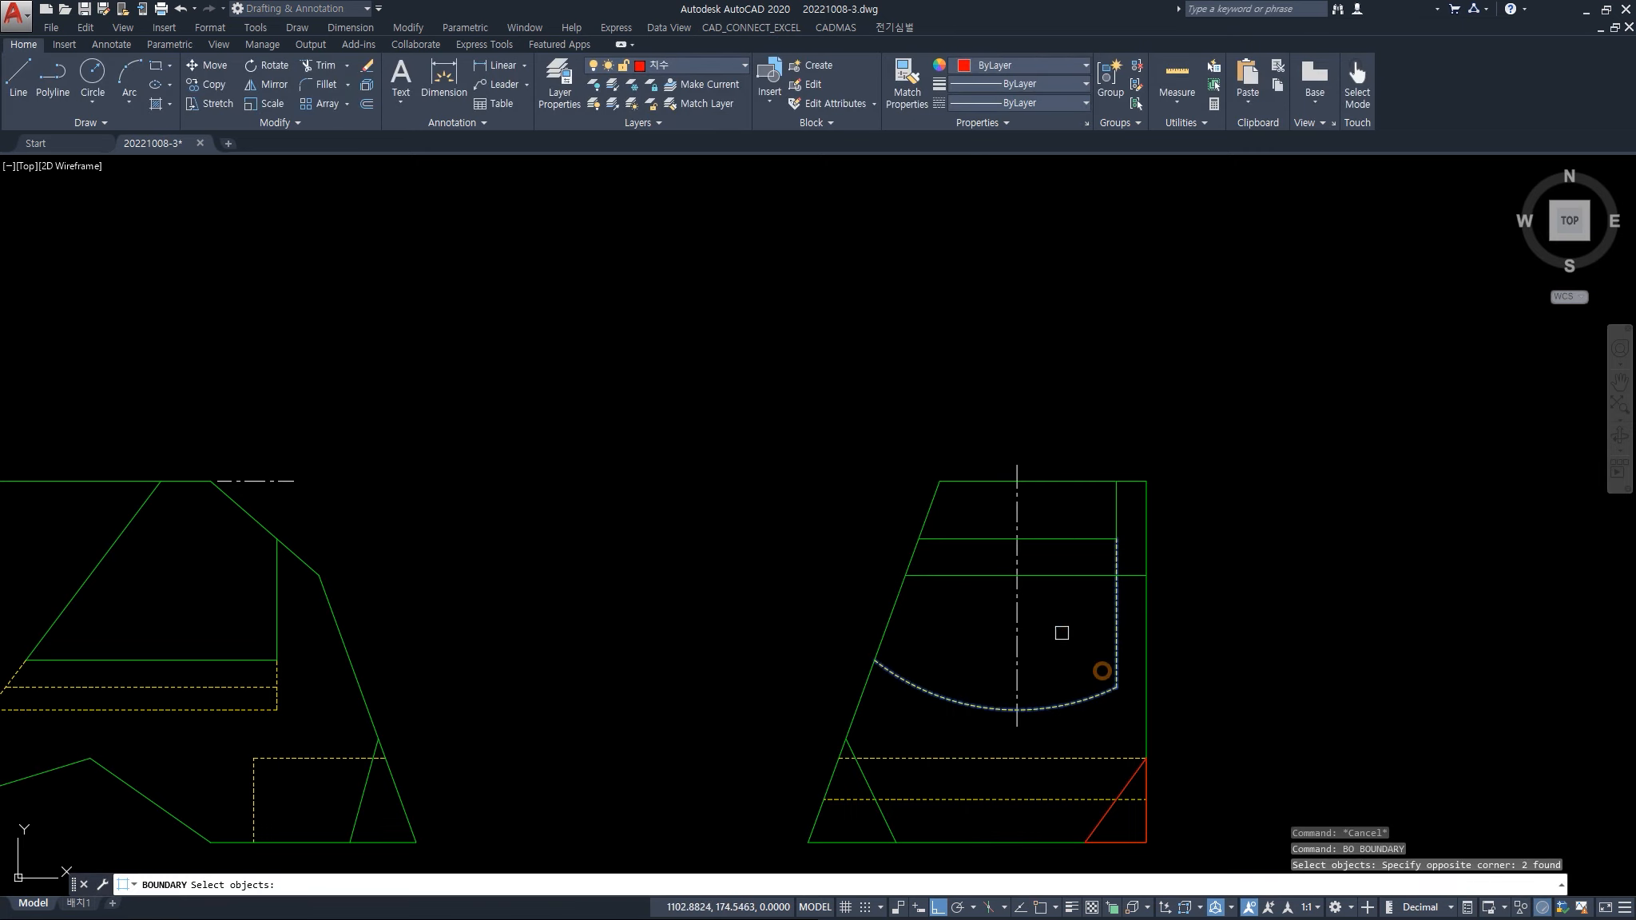
{"action": "left_click", "coordinate": [977, 499]}
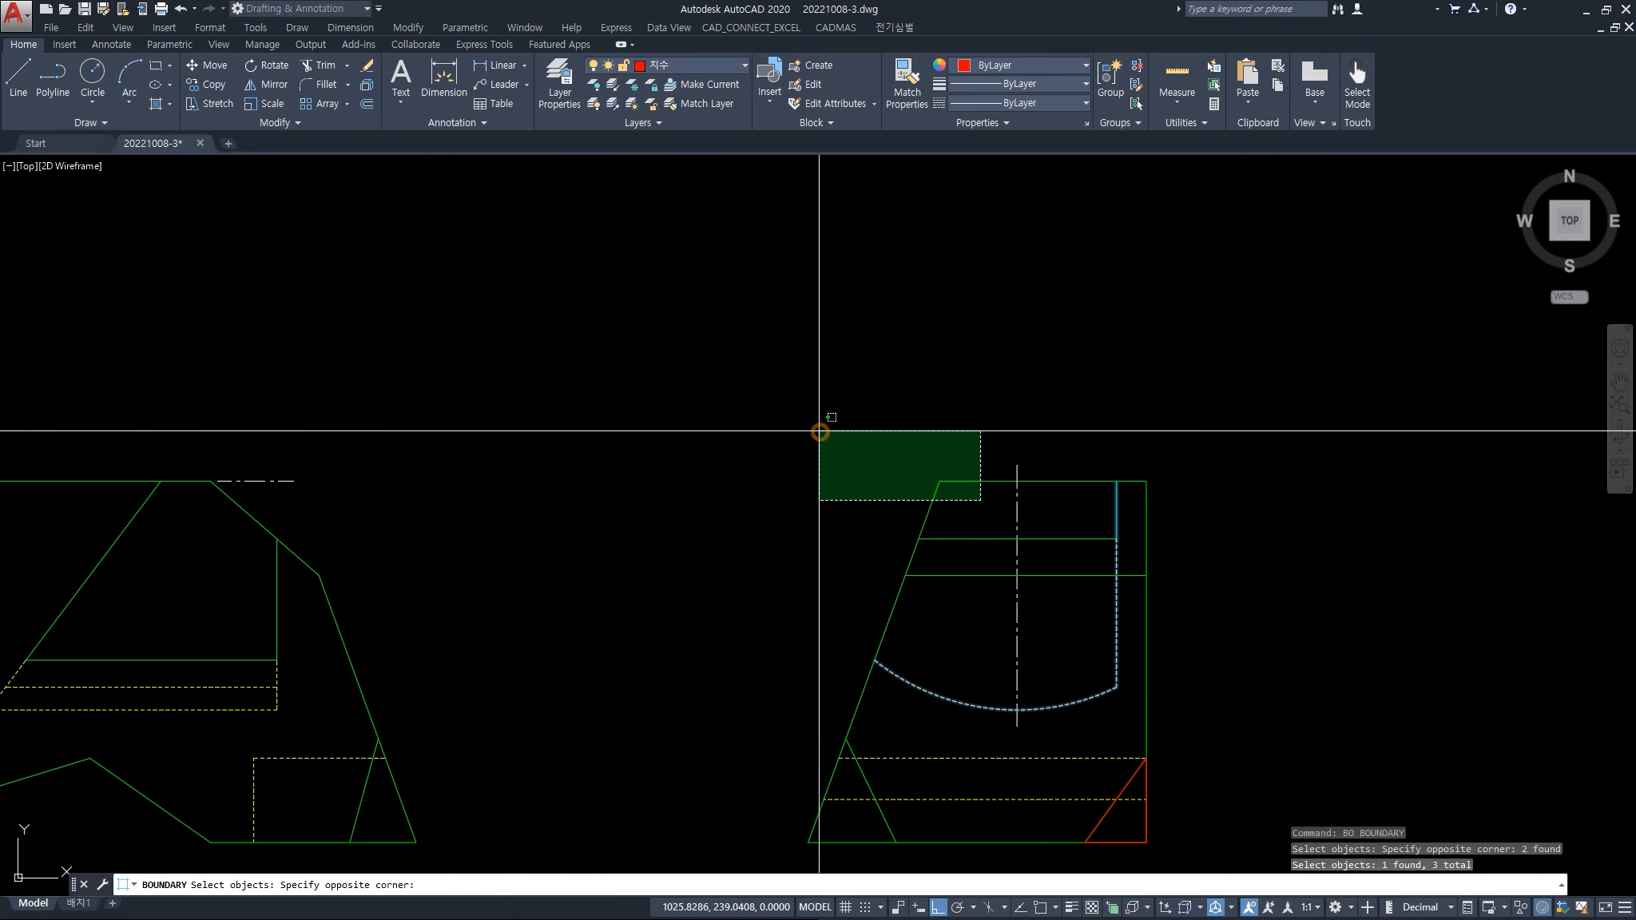
{"action": "left_click", "coordinate": [819, 432]}
{"action": "key", "text": "Return"}
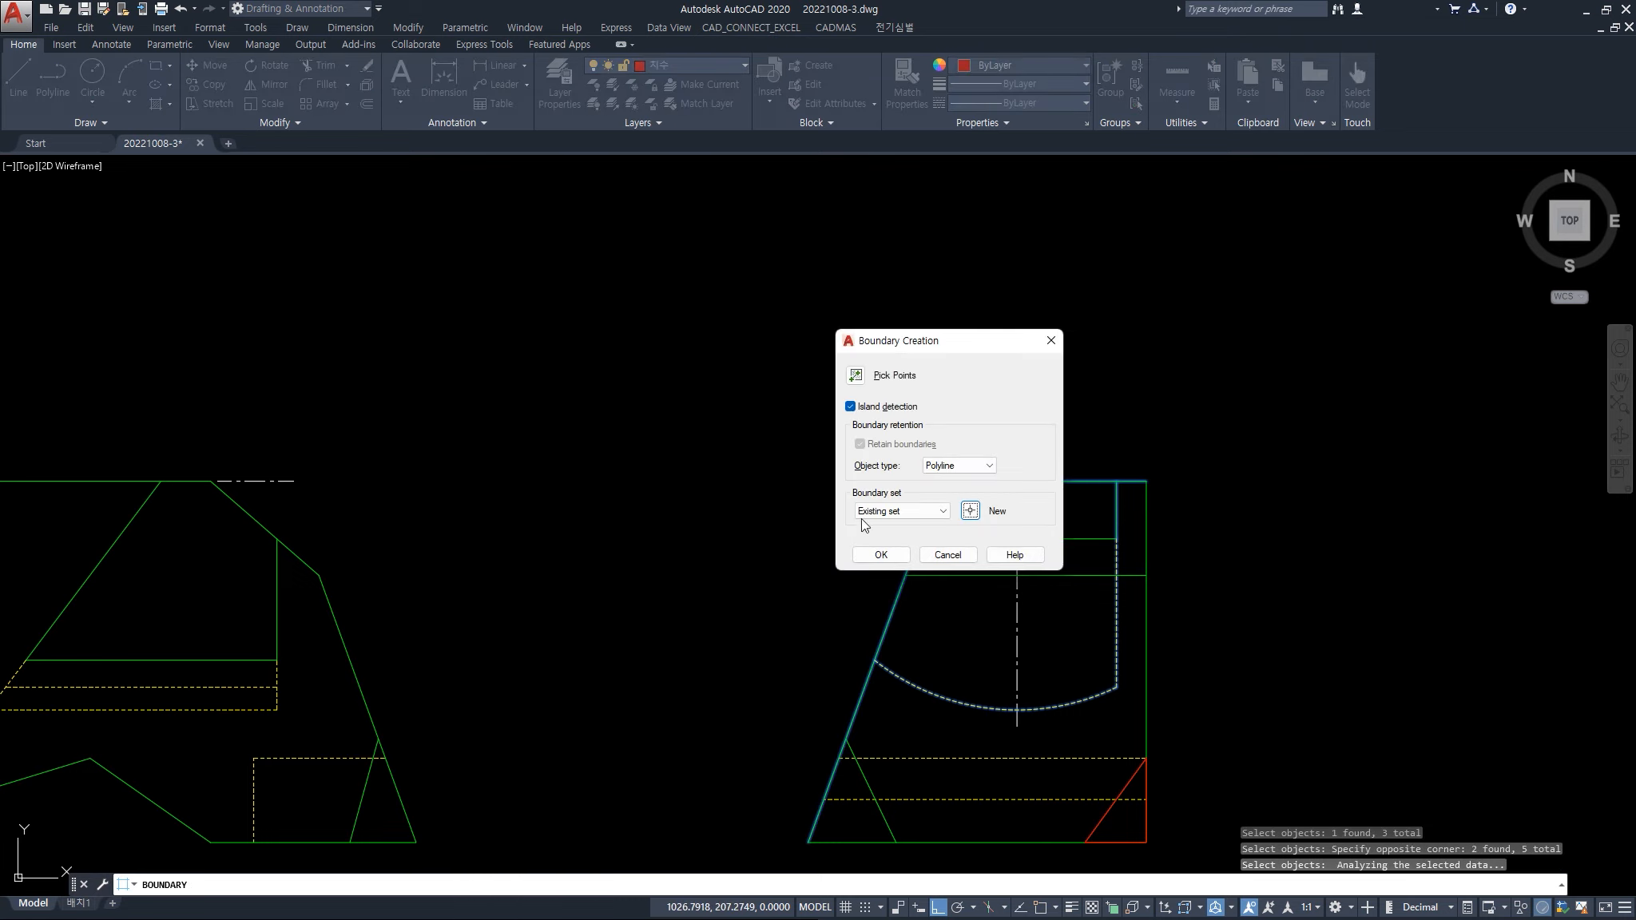
{"action": "left_click", "coordinate": [862, 379]}
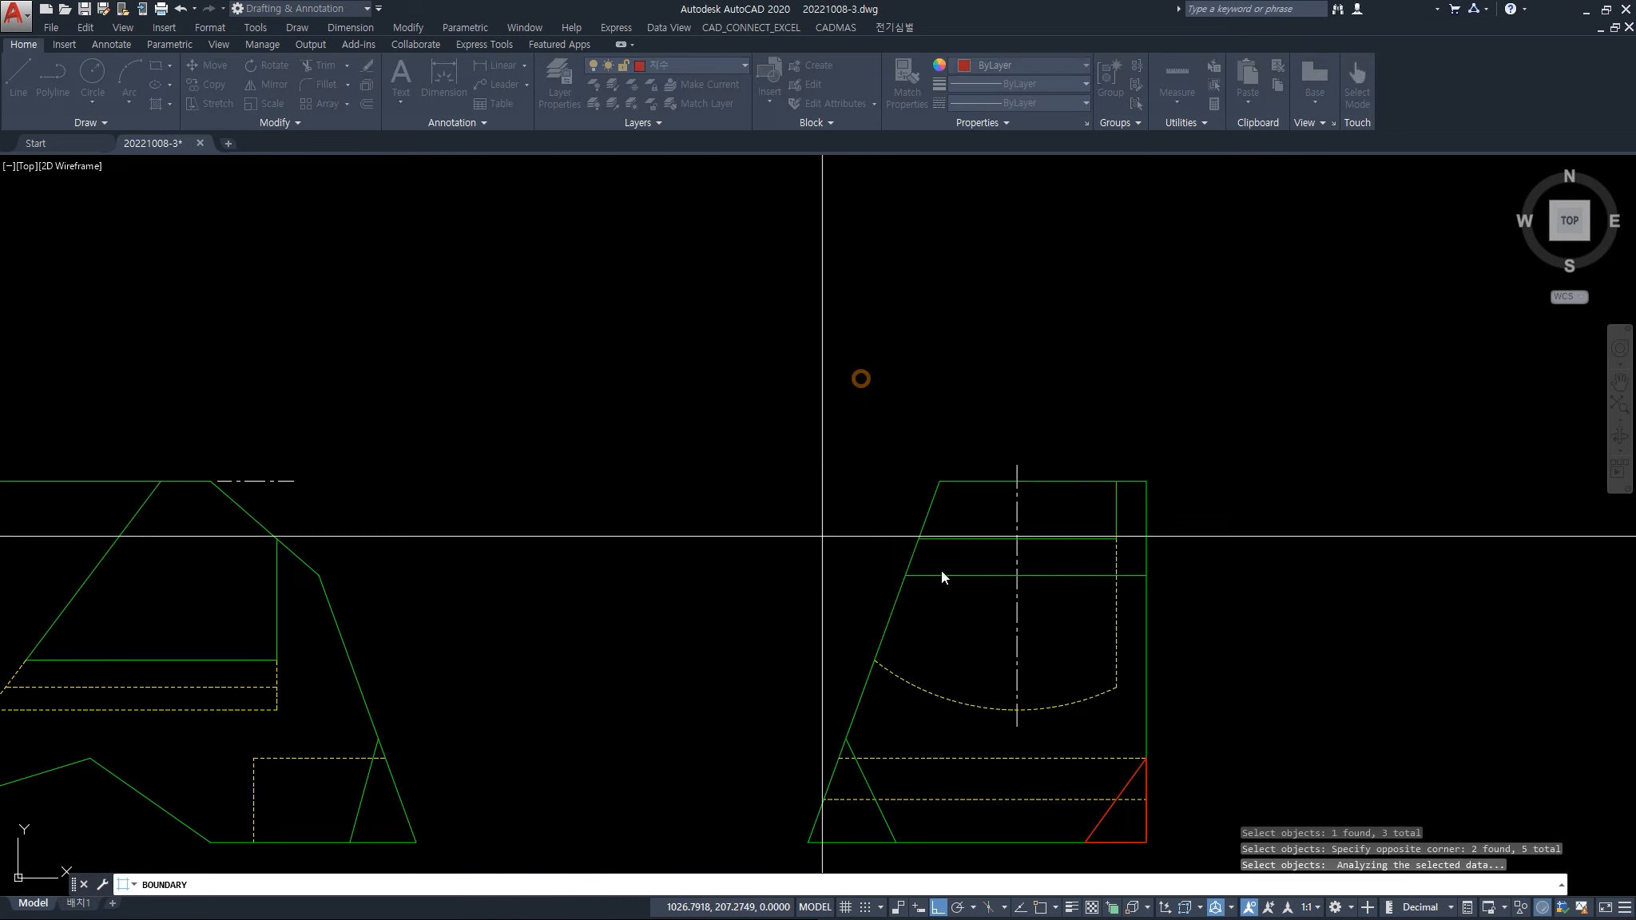
{"action": "left_click", "coordinate": [983, 615]}
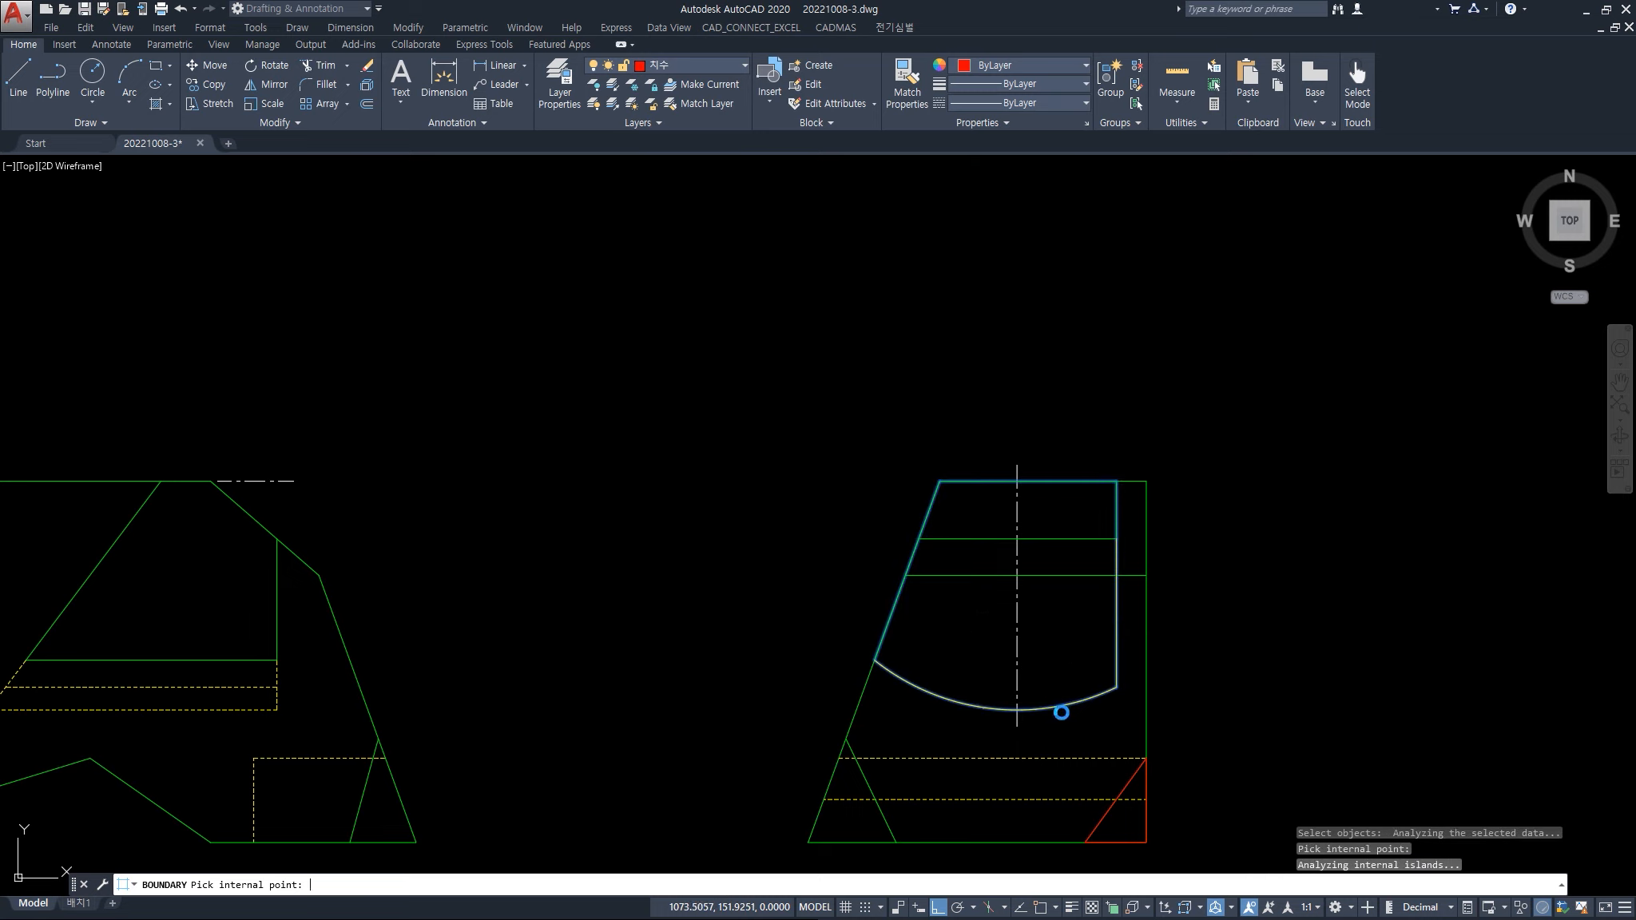
{"action": "key", "text": "Return"}
- Switch the model to the SE Isometric view with the copied views in sight
{"action": "scroll", "coordinate": [1075, 699], "scroll_direction": "down", "scroll_amount": 3}
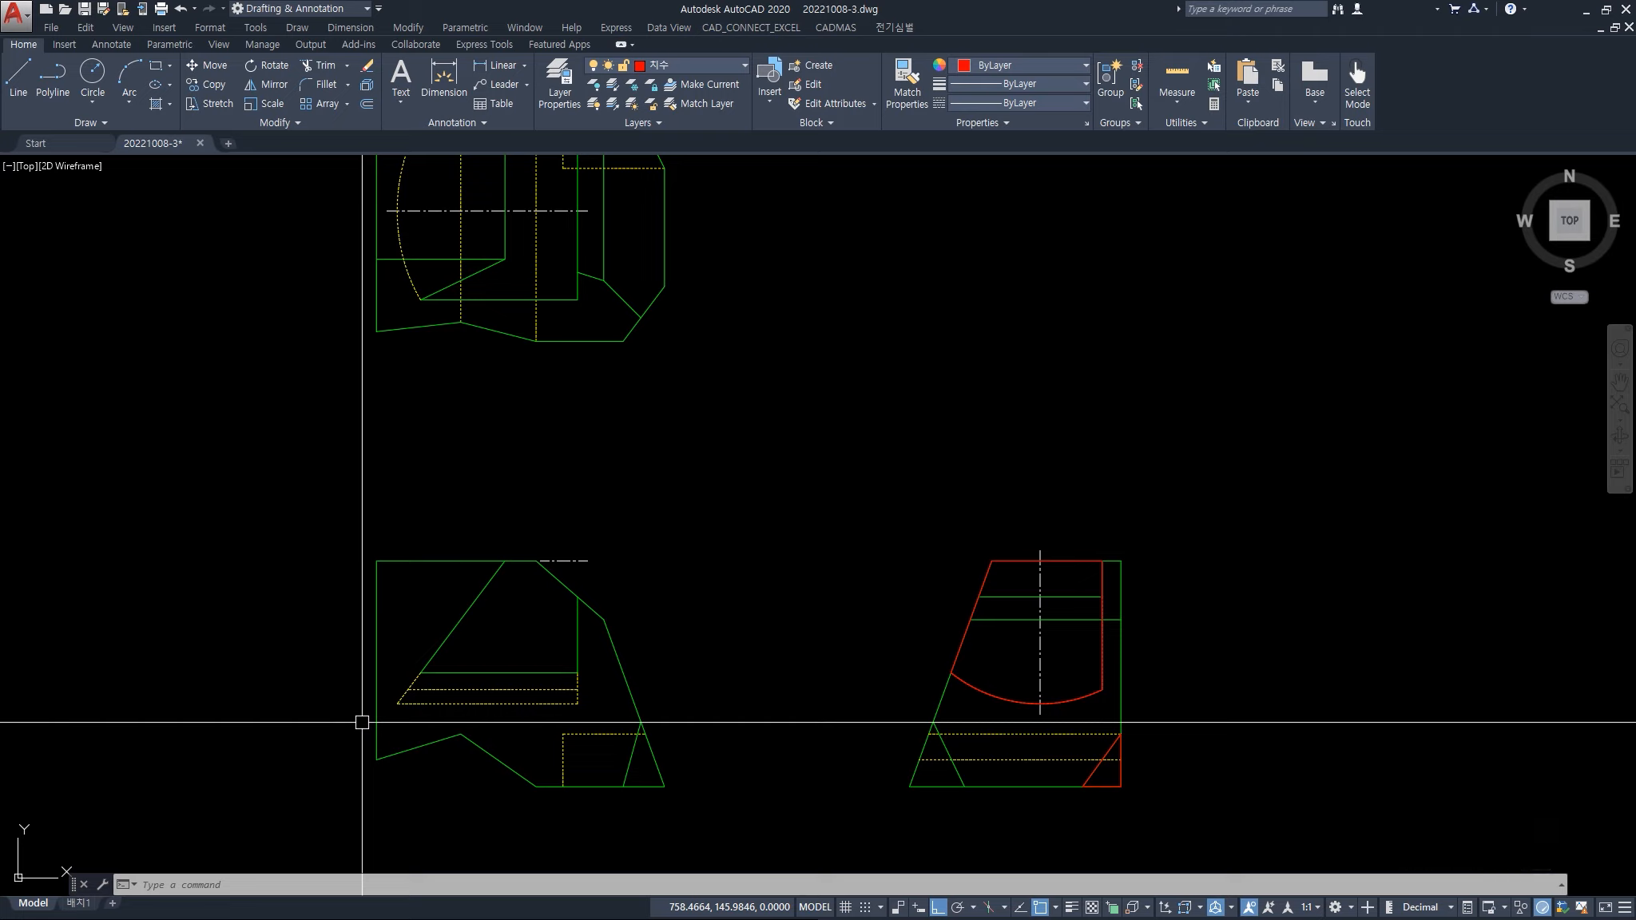
{"action": "scroll", "coordinate": [547, 694], "scroll_direction": "down", "scroll_amount": 2}
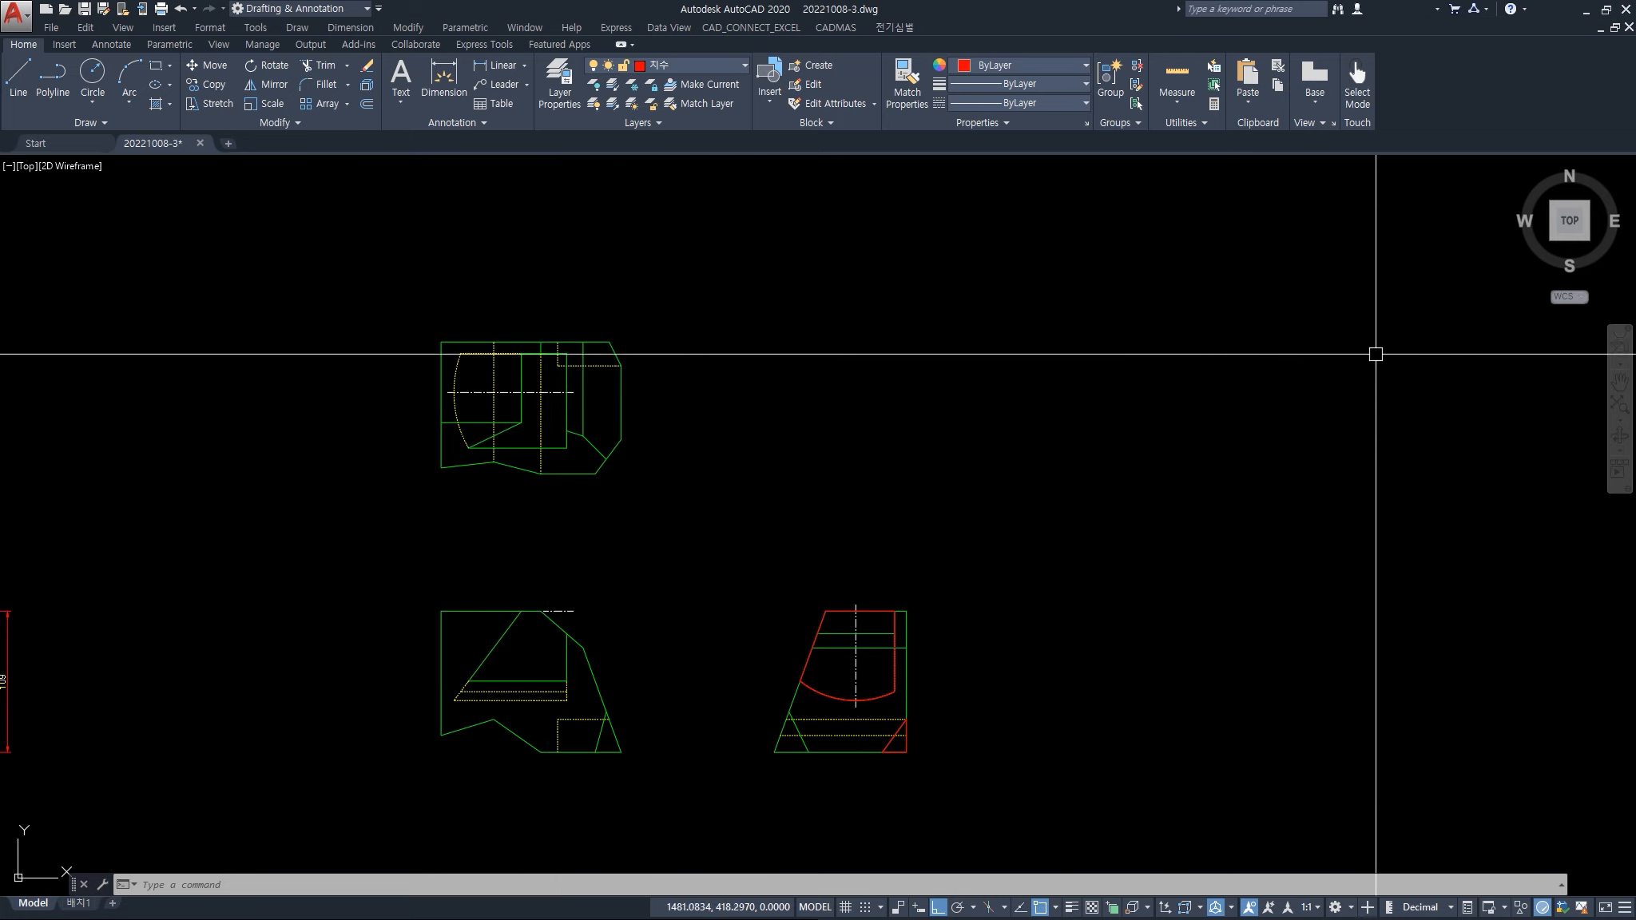
{"action": "left_click", "coordinate": [1587, 239]}
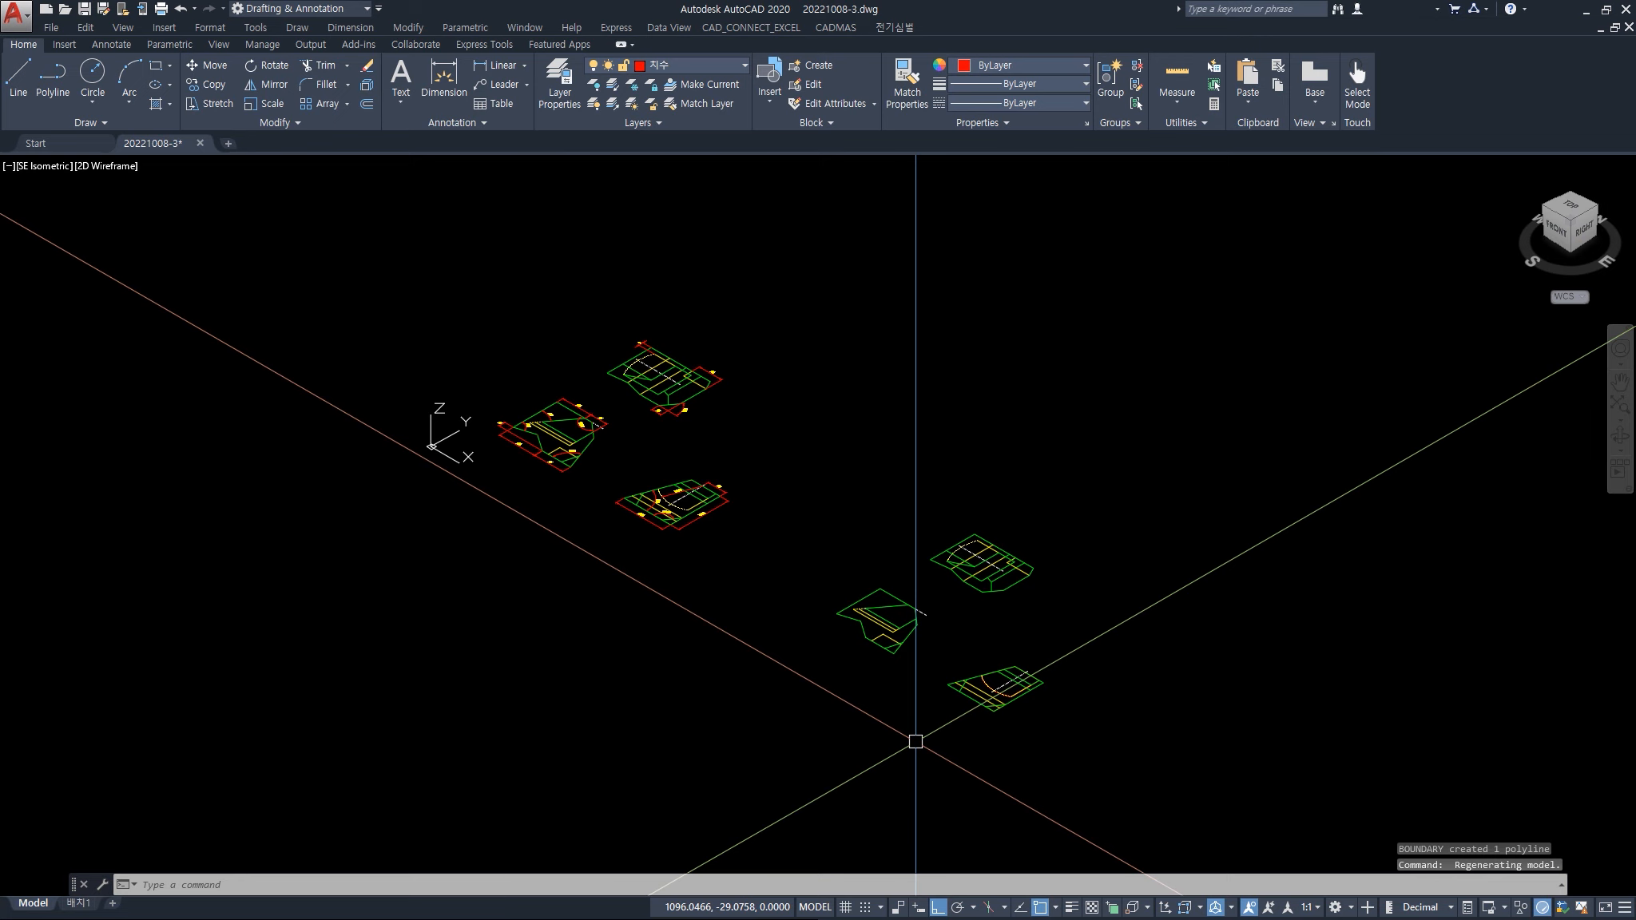
{"action": "scroll", "coordinate": [916, 741], "scroll_direction": "up", "scroll_amount": 3}
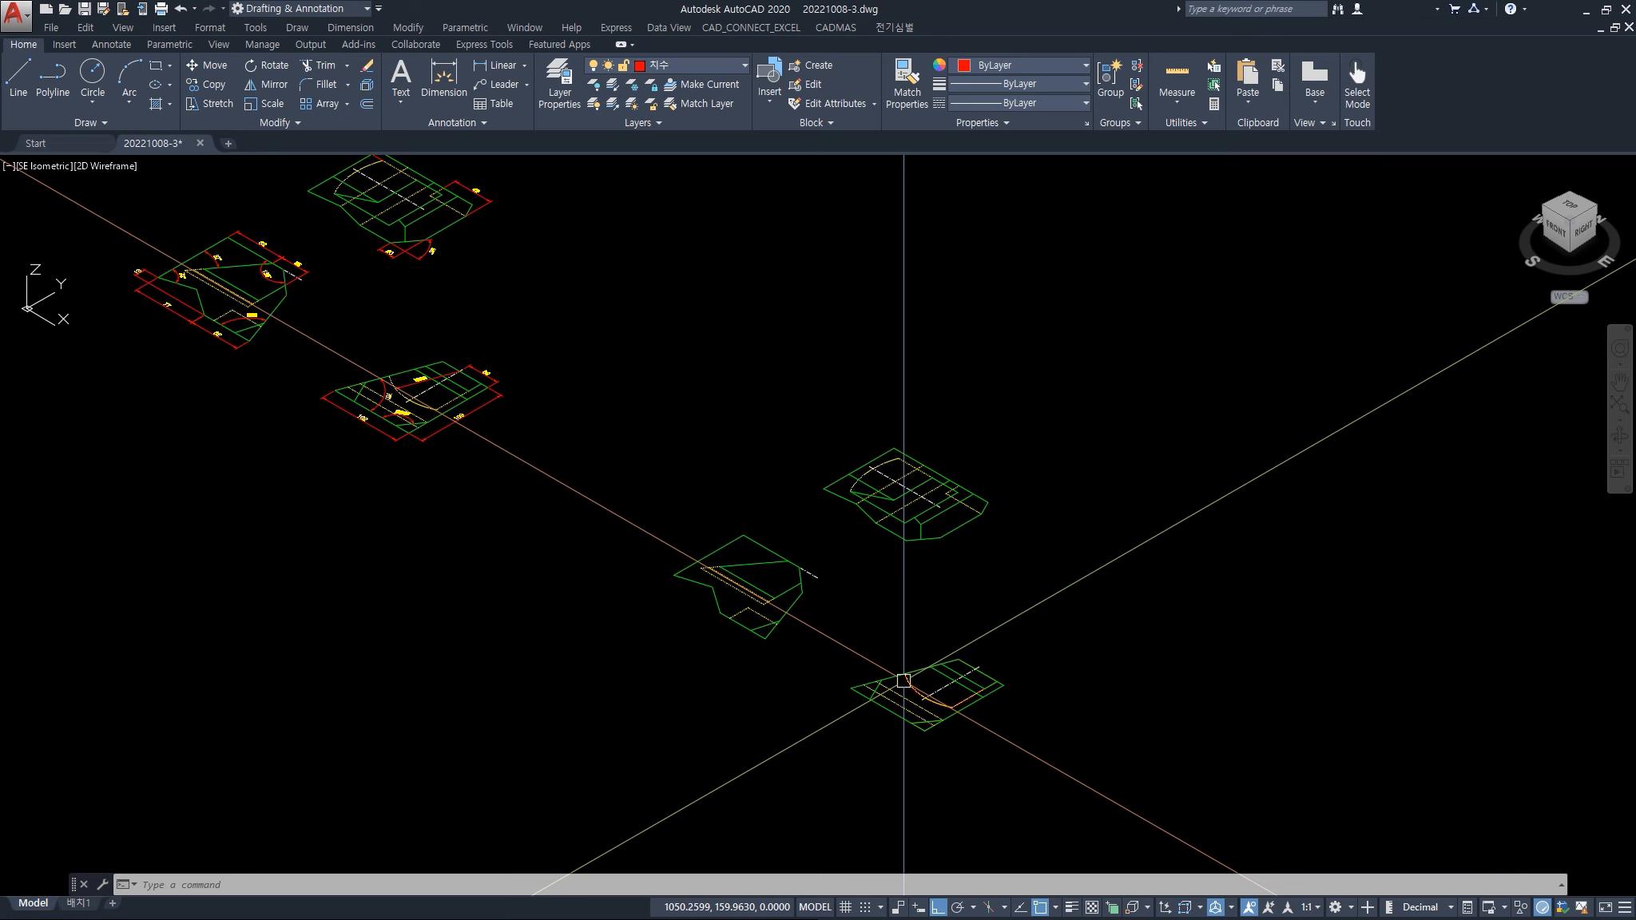
- Rotate the copied front and side views 90° in 3D about the X axis through the front view's lower-right corner
{"action": "type", "text": "3r"}
{"action": "key", "text": "Return"}
{"action": "left_click", "coordinate": [630, 525]}
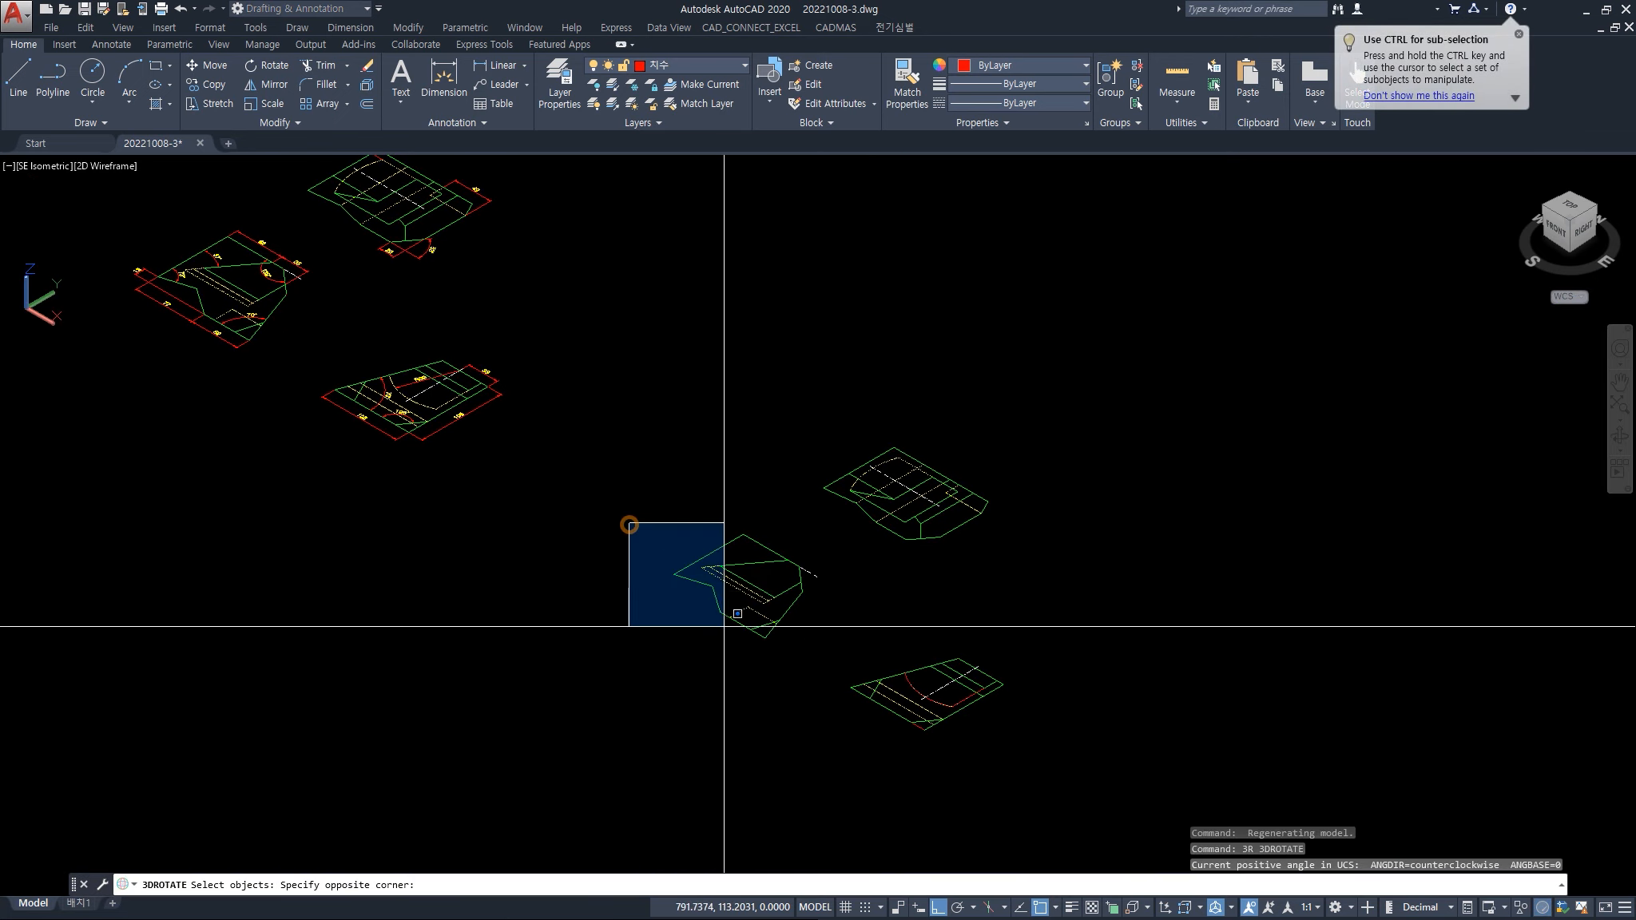
{"action": "left_click", "coordinate": [822, 653]}
{"action": "left_click", "coordinate": [823, 614]}
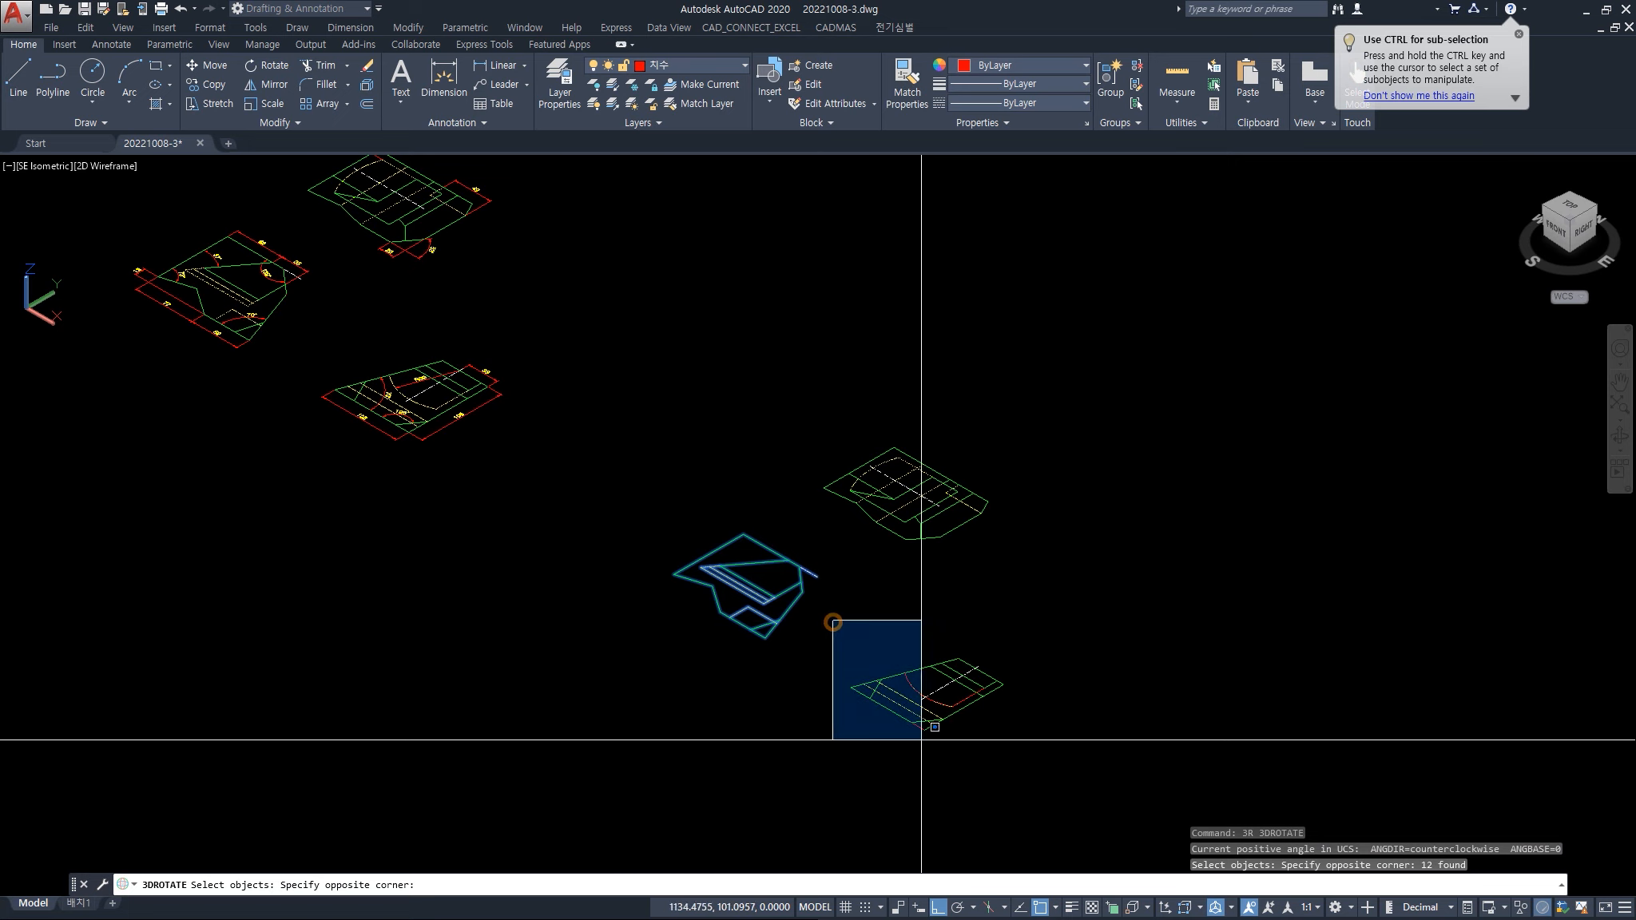
{"action": "left_click", "coordinate": [1076, 763]}
{"action": "key", "text": "Return"}
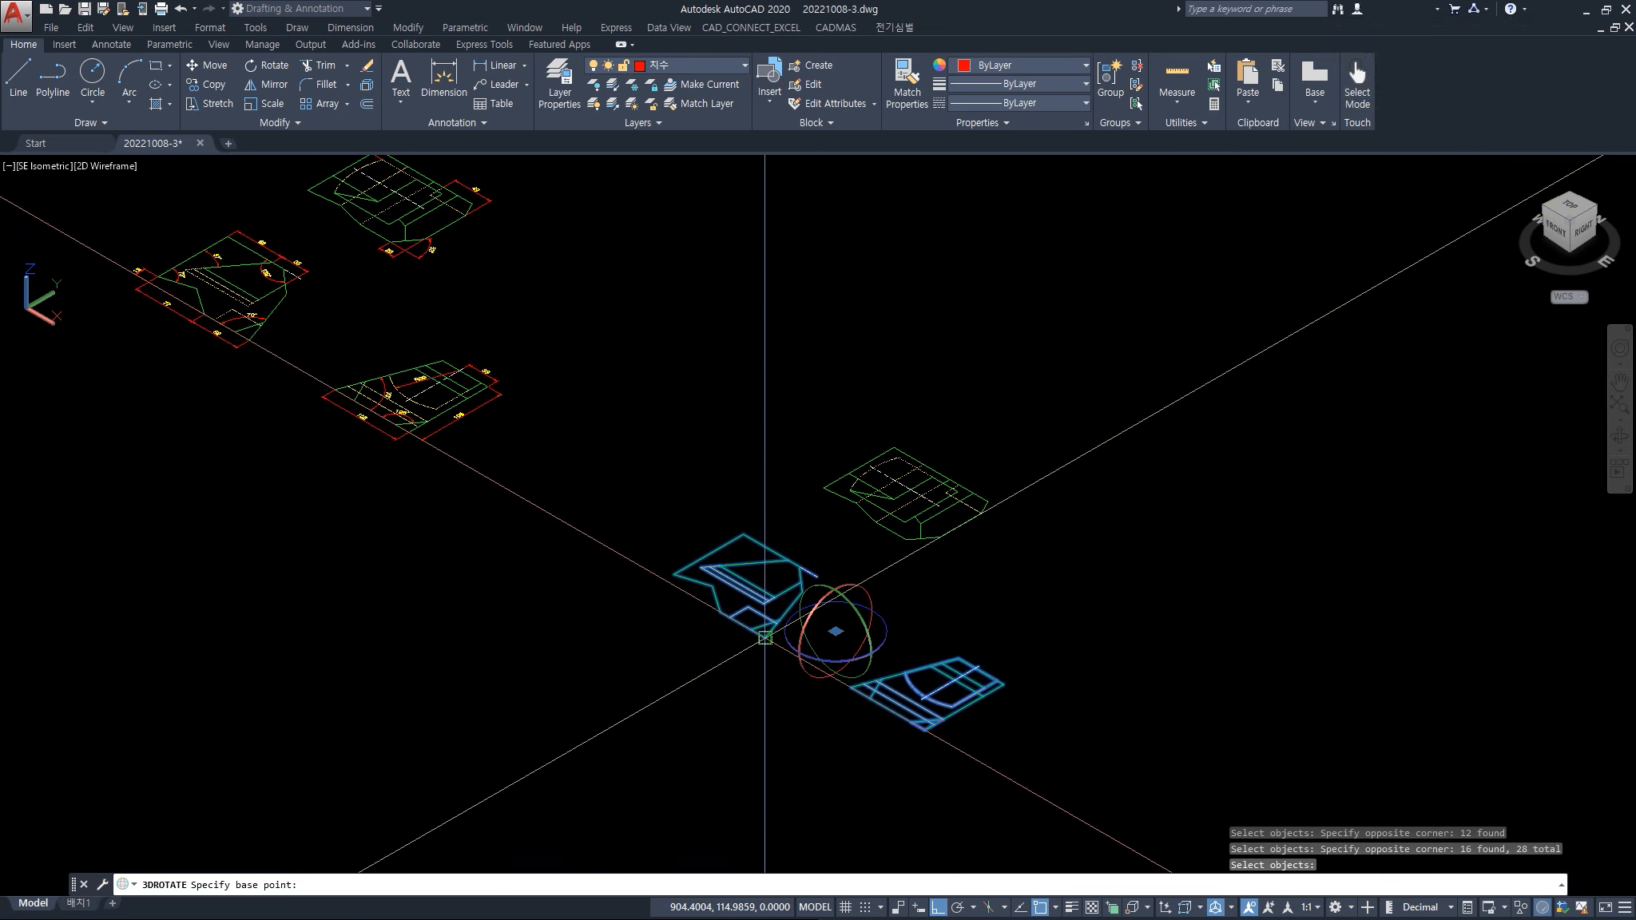
{"action": "left_click", "coordinate": [765, 638]}
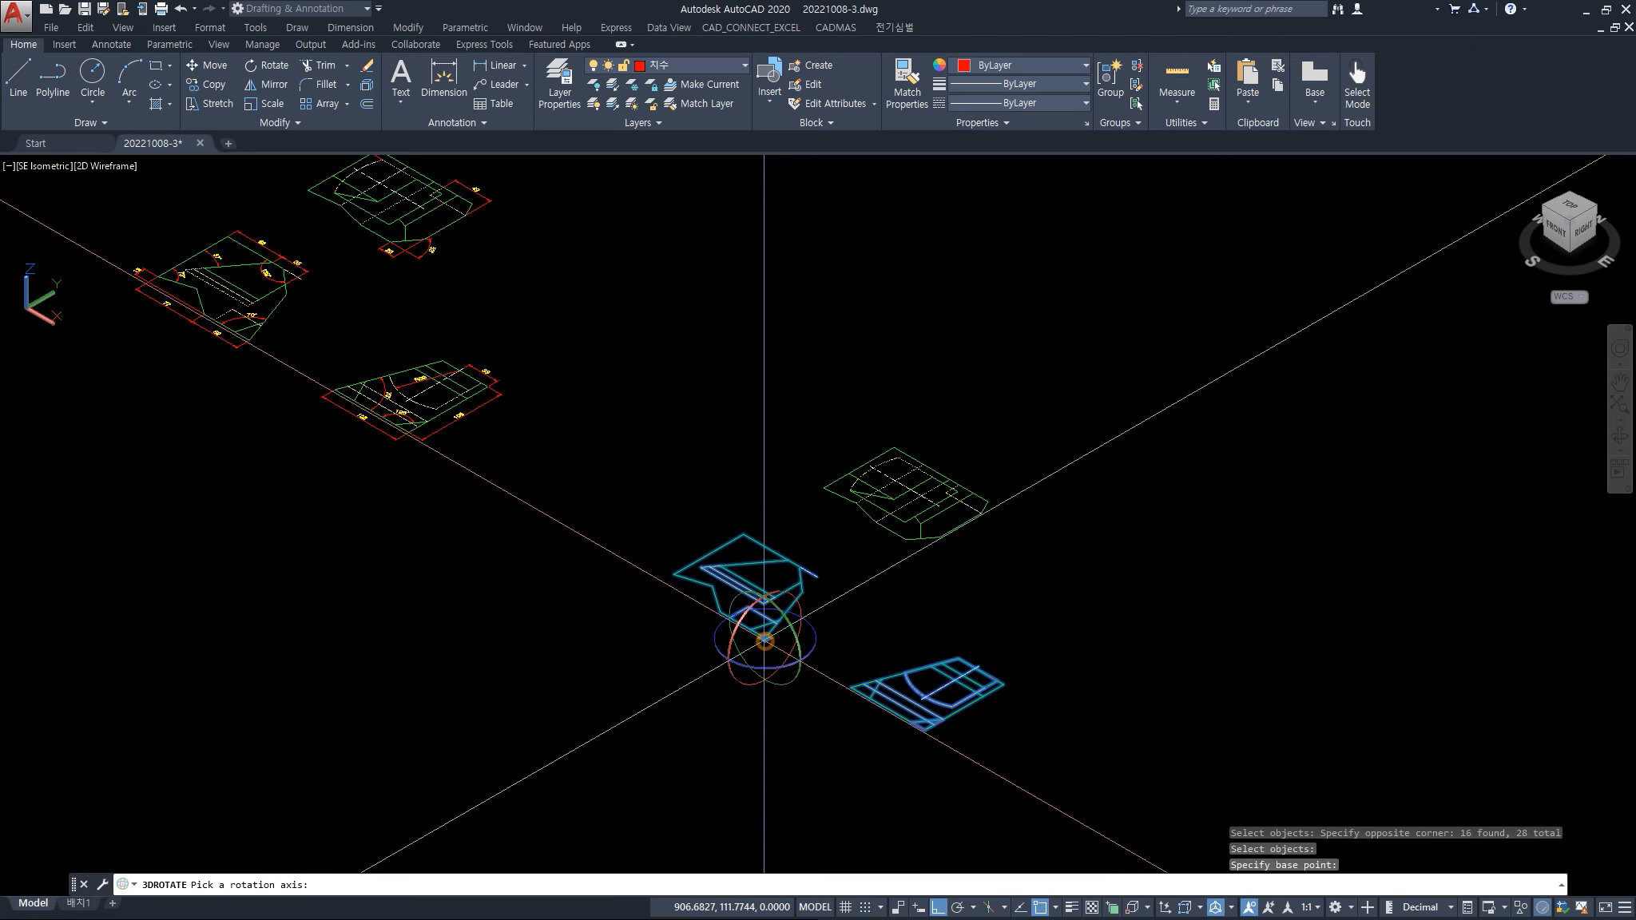
{"action": "left_click", "coordinate": [742, 617]}
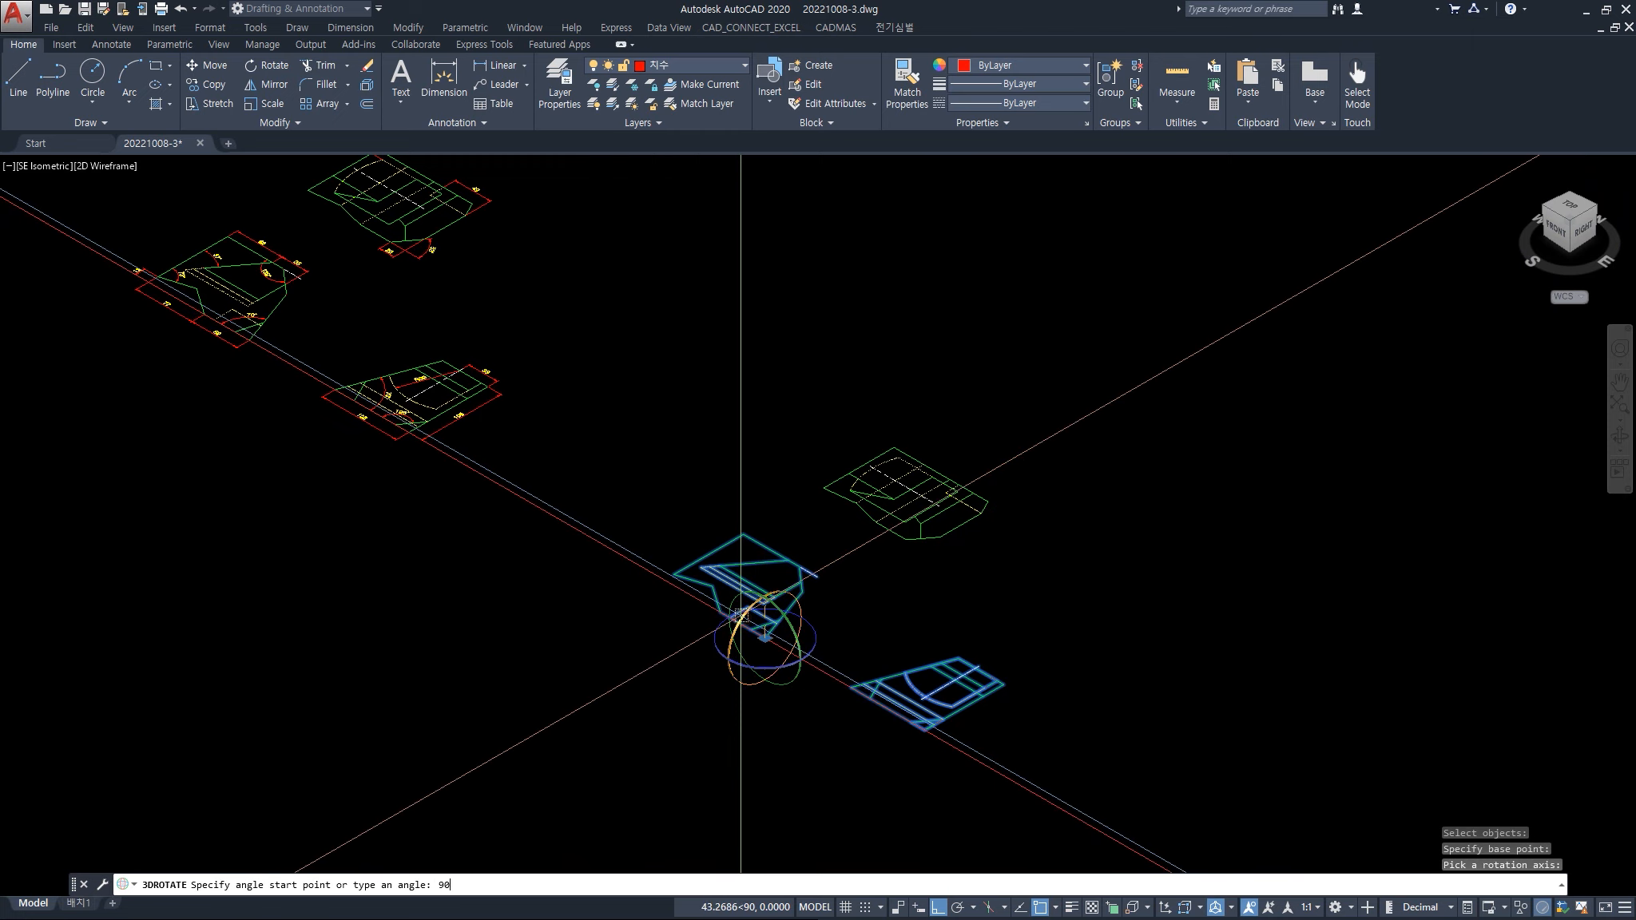
{"action": "key", "text": "Return"}
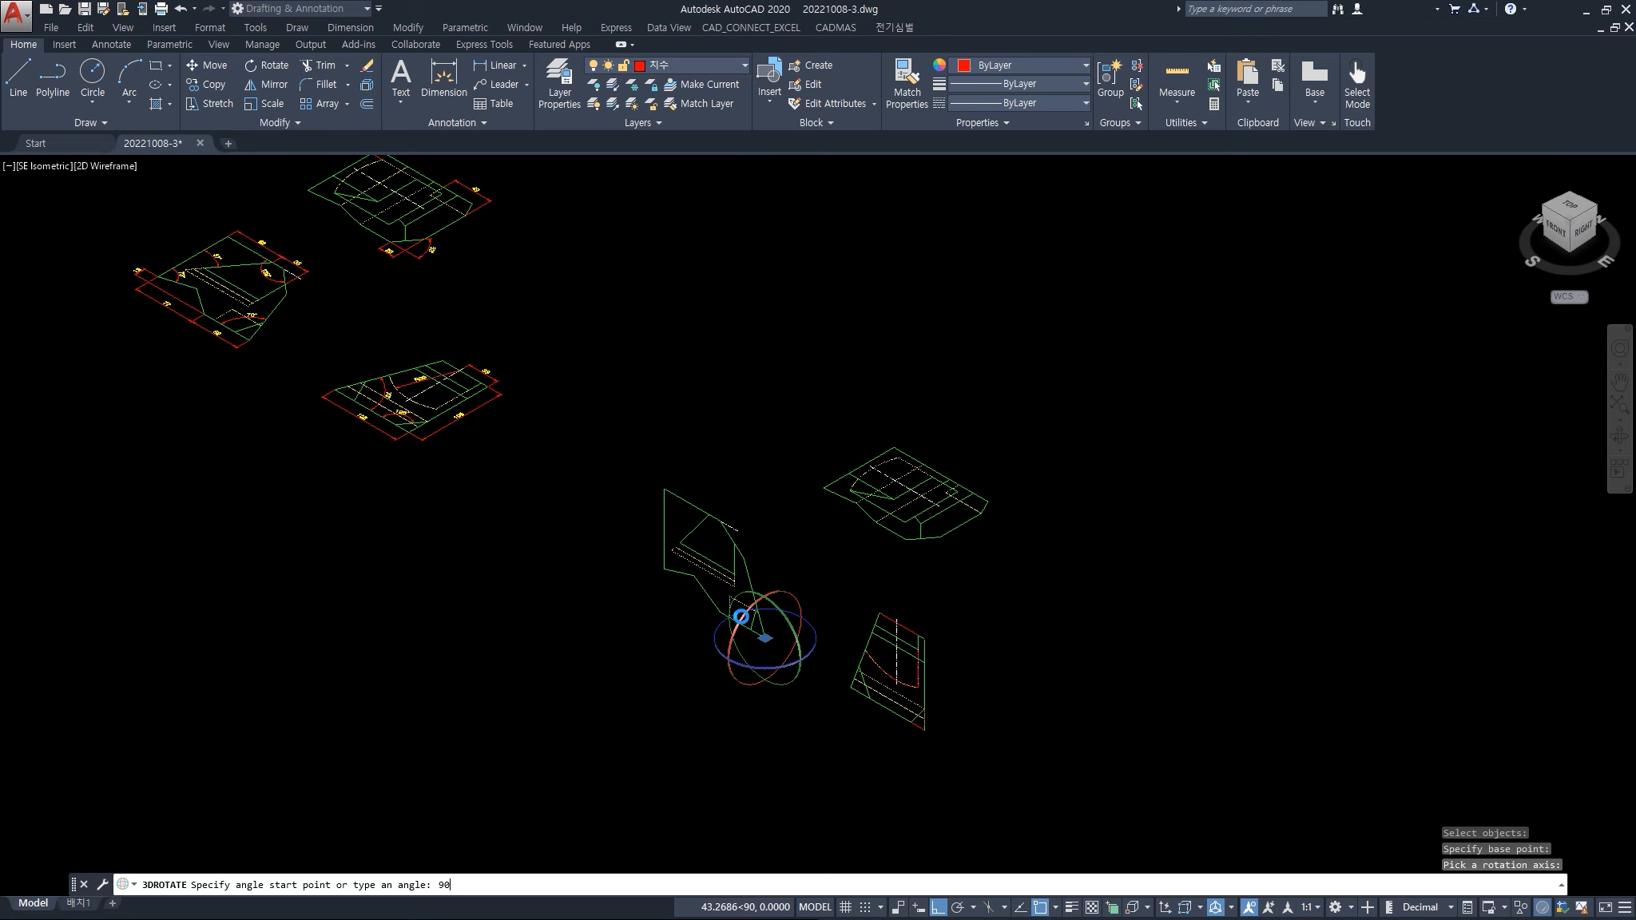
{"action": "key", "text": "Return"}
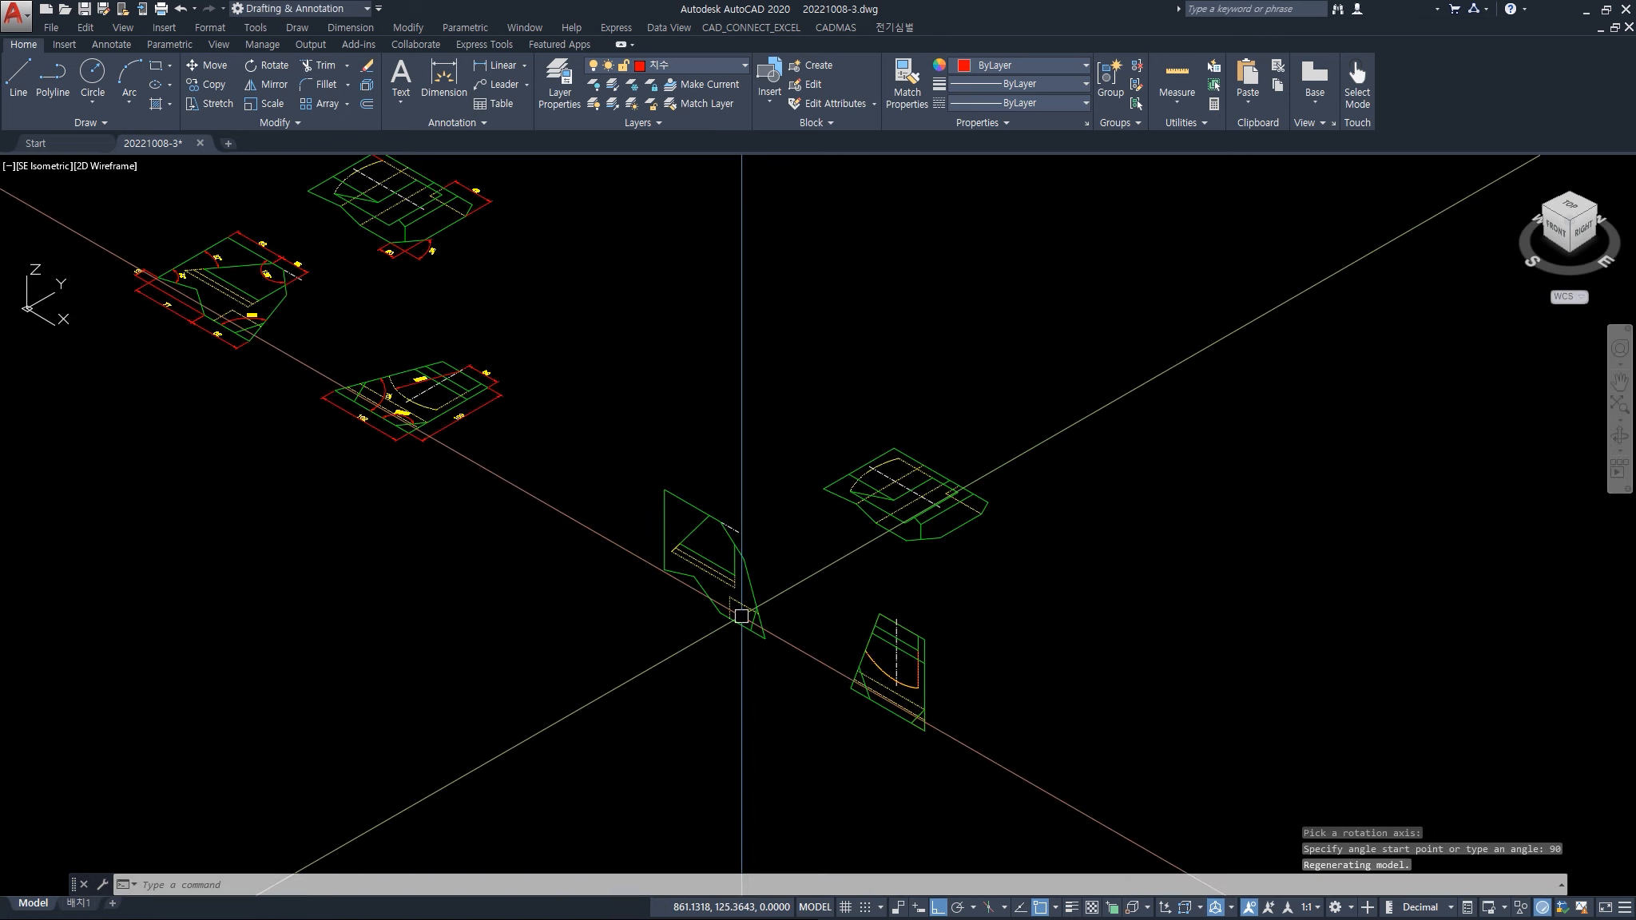
- Rotate the upright copied side view 90° in plan about its lower-right corner
{"action": "middle_click_drag", "start_coordinate": [832, 647], "coordinate": [819, 620]}
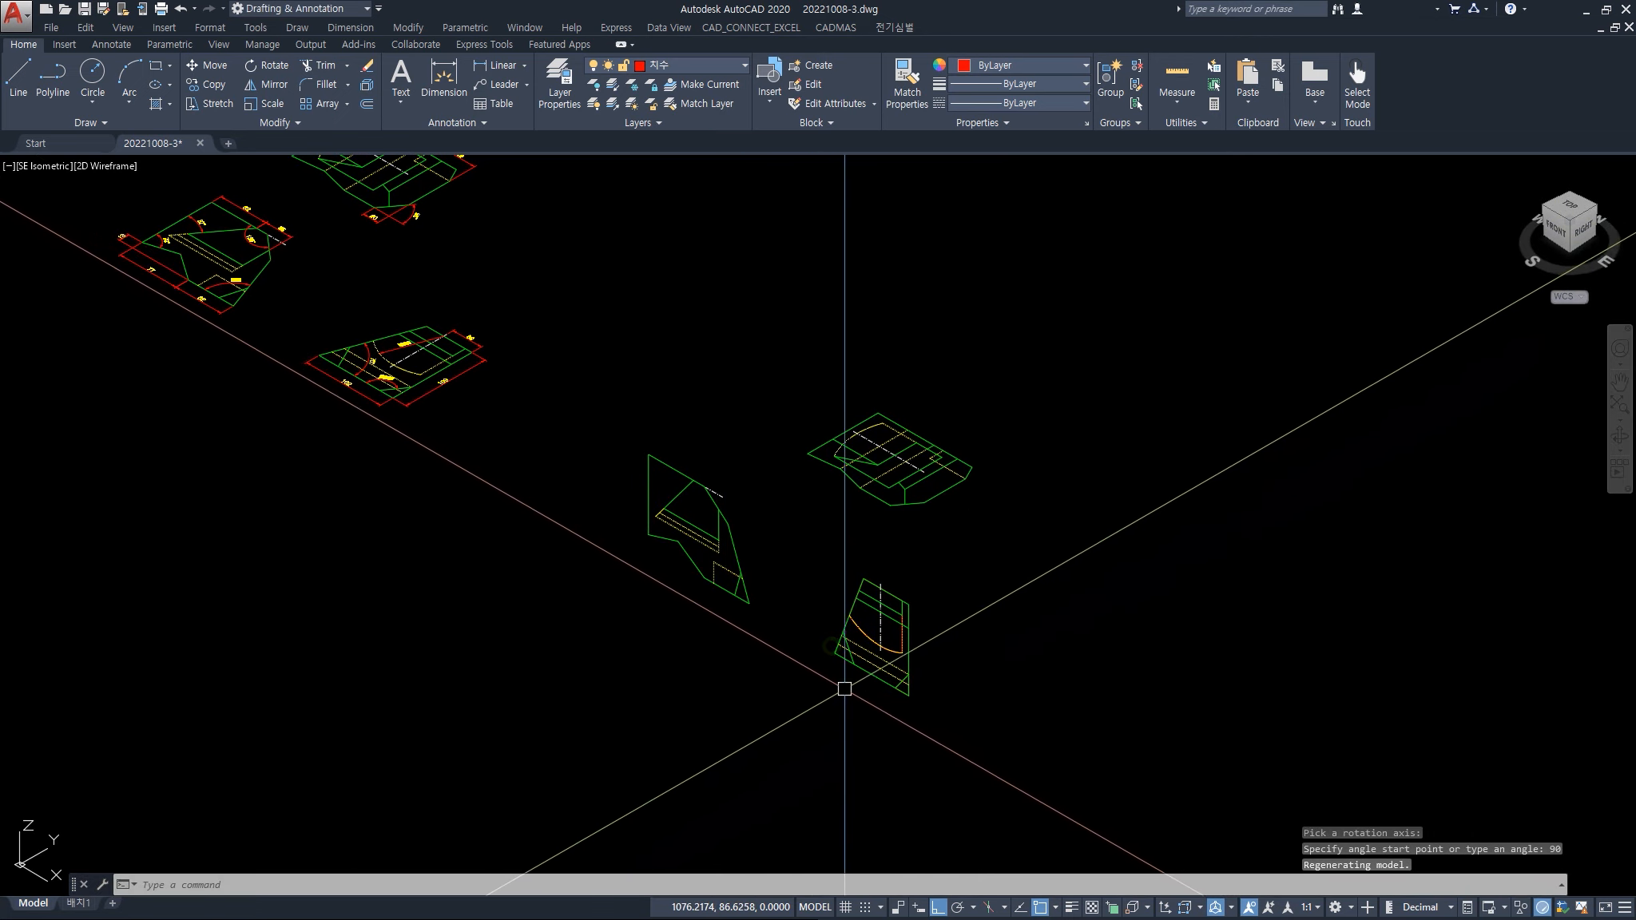
{"action": "type", "text": "r"}
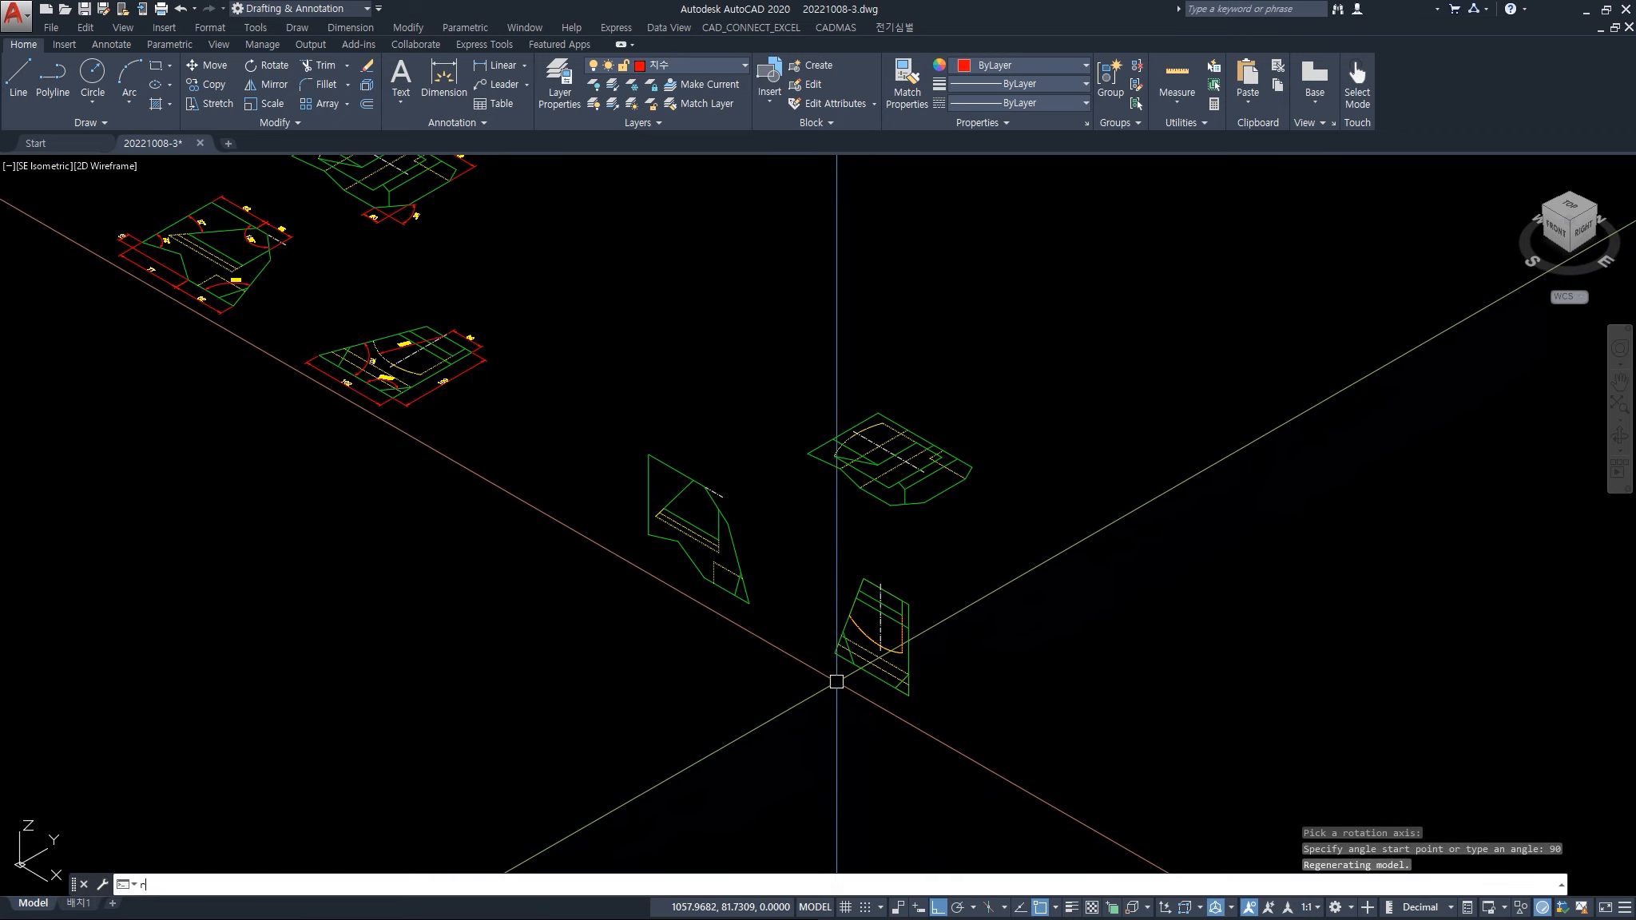
{"action": "type", "text": "o"}
{"action": "key", "text": "Return"}
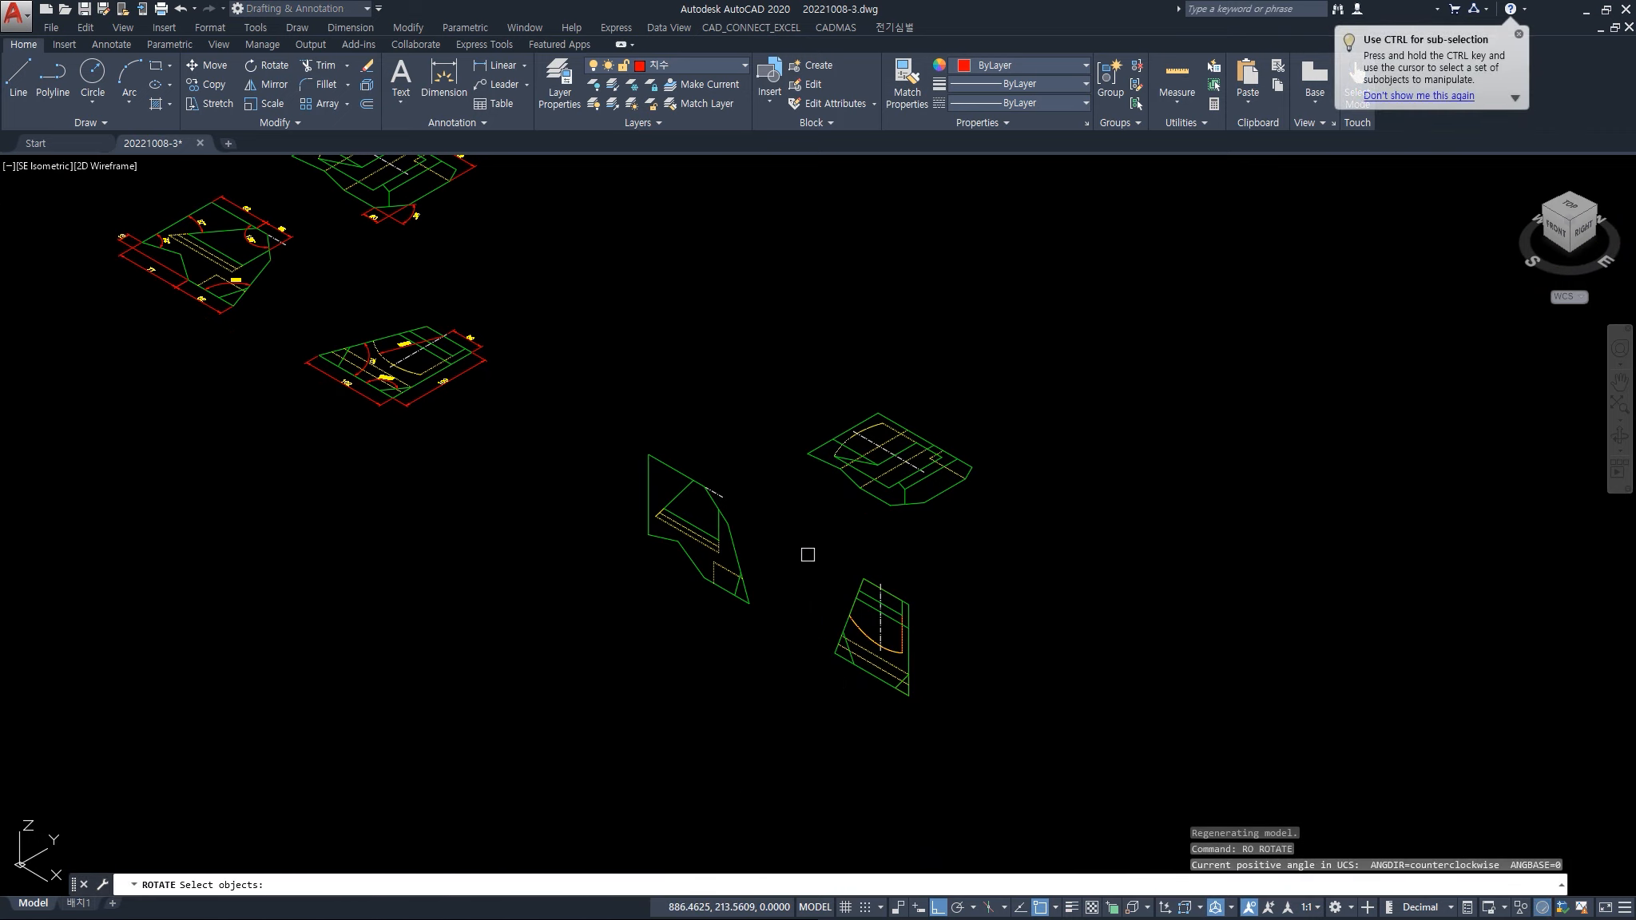
{"action": "left_click", "coordinate": [973, 745]}
{"action": "key", "text": "Return"}
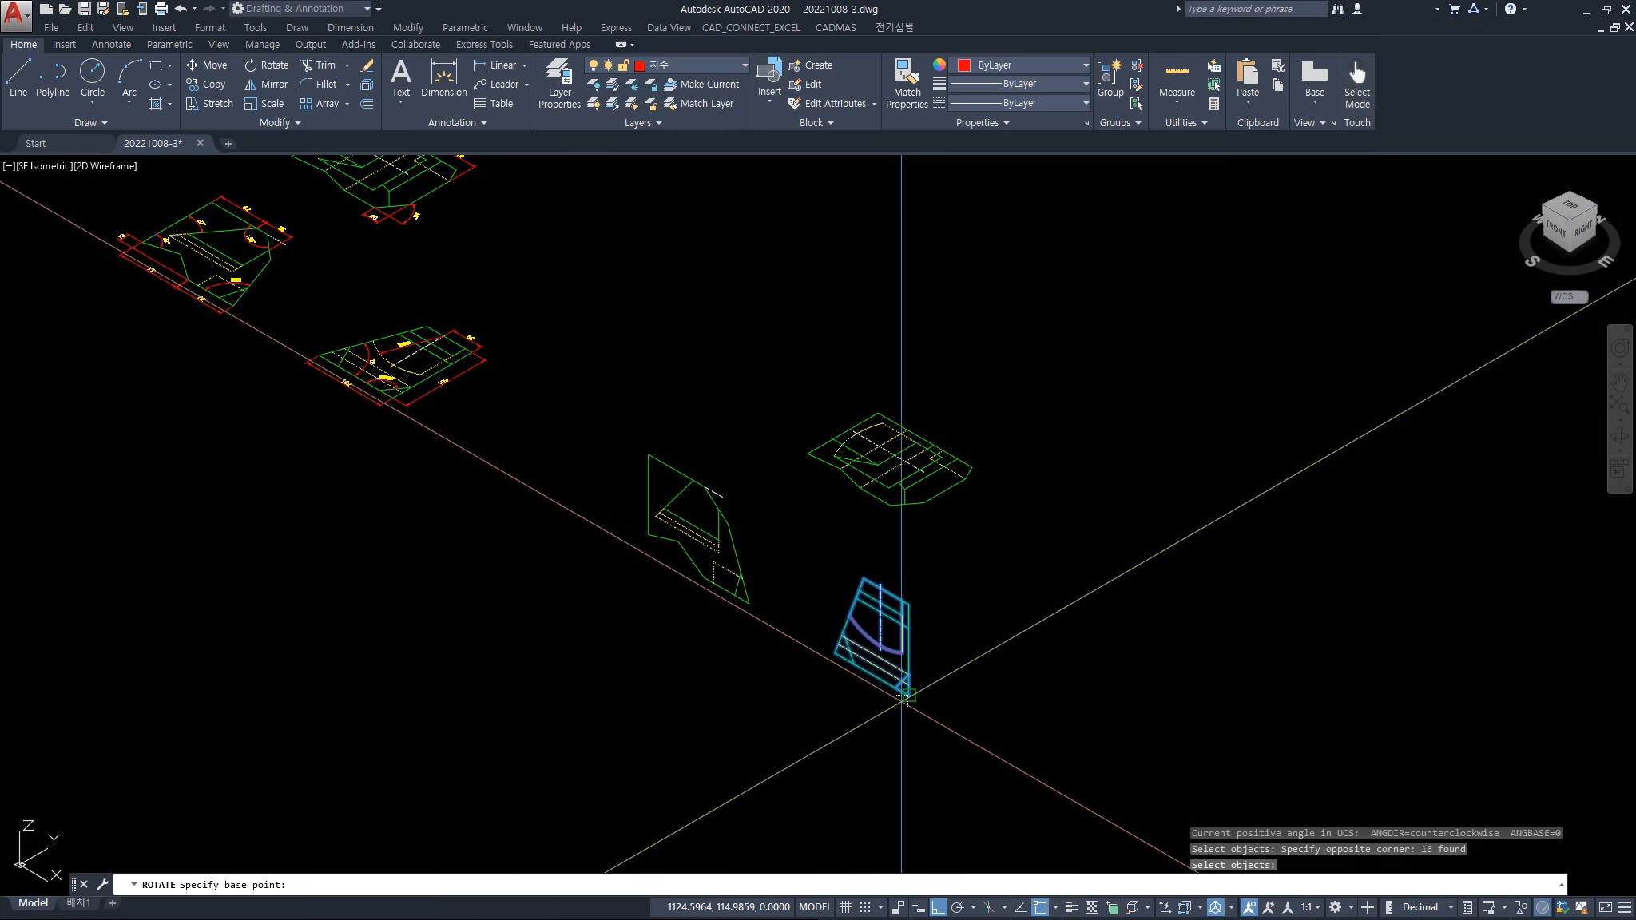
{"action": "left_click", "coordinate": [906, 701]}
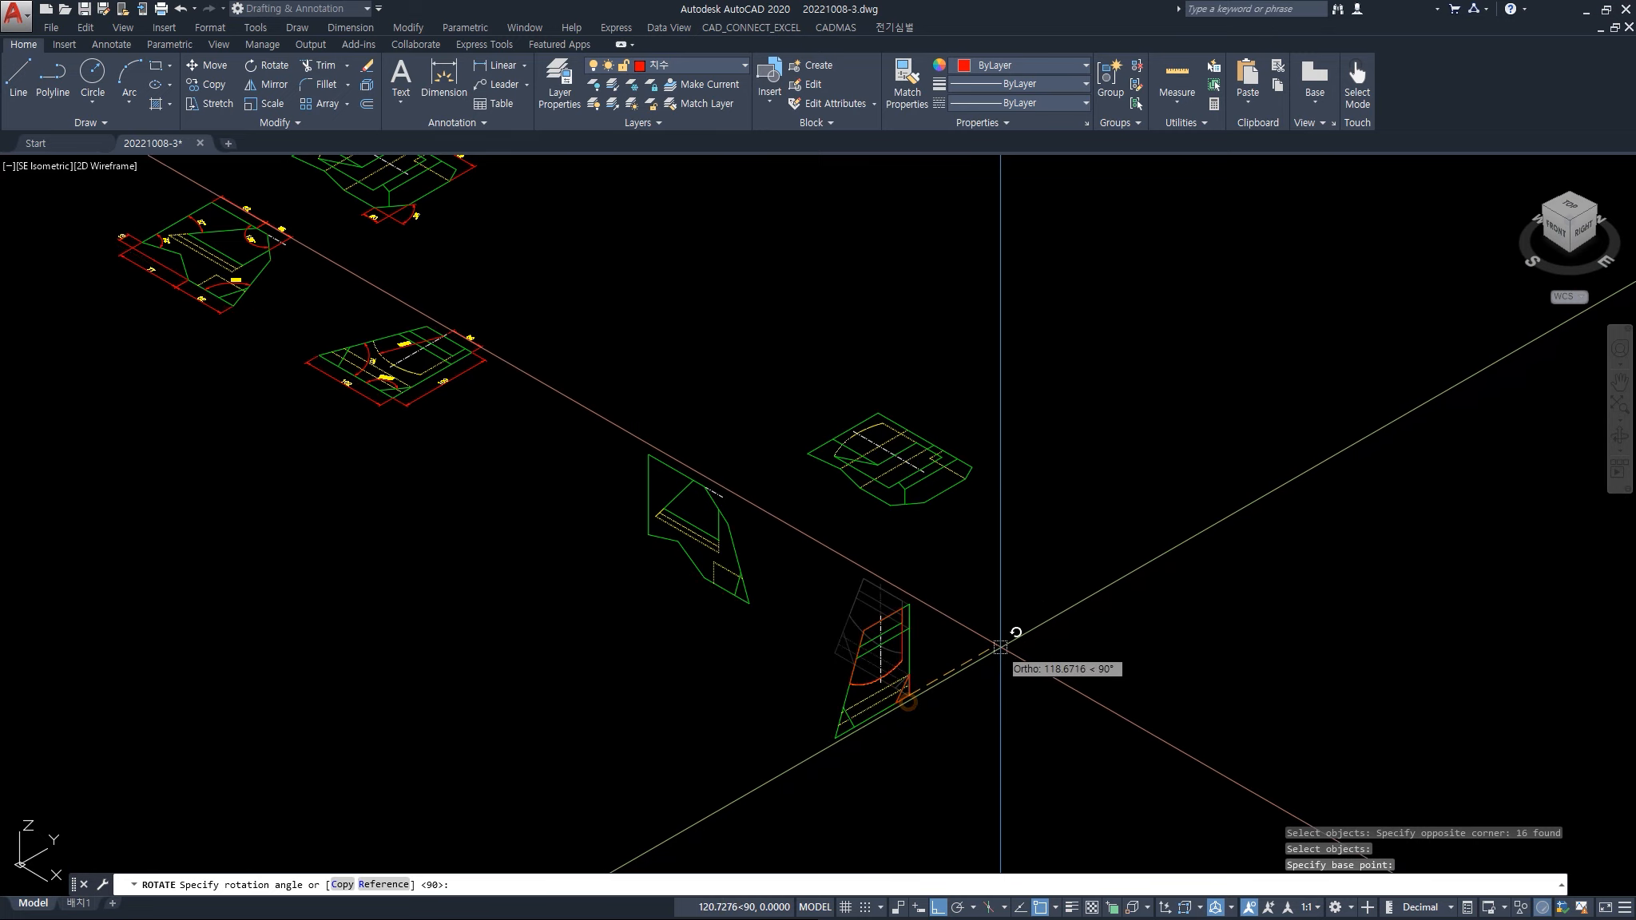
{"action": "left_click", "coordinate": [1021, 643]}
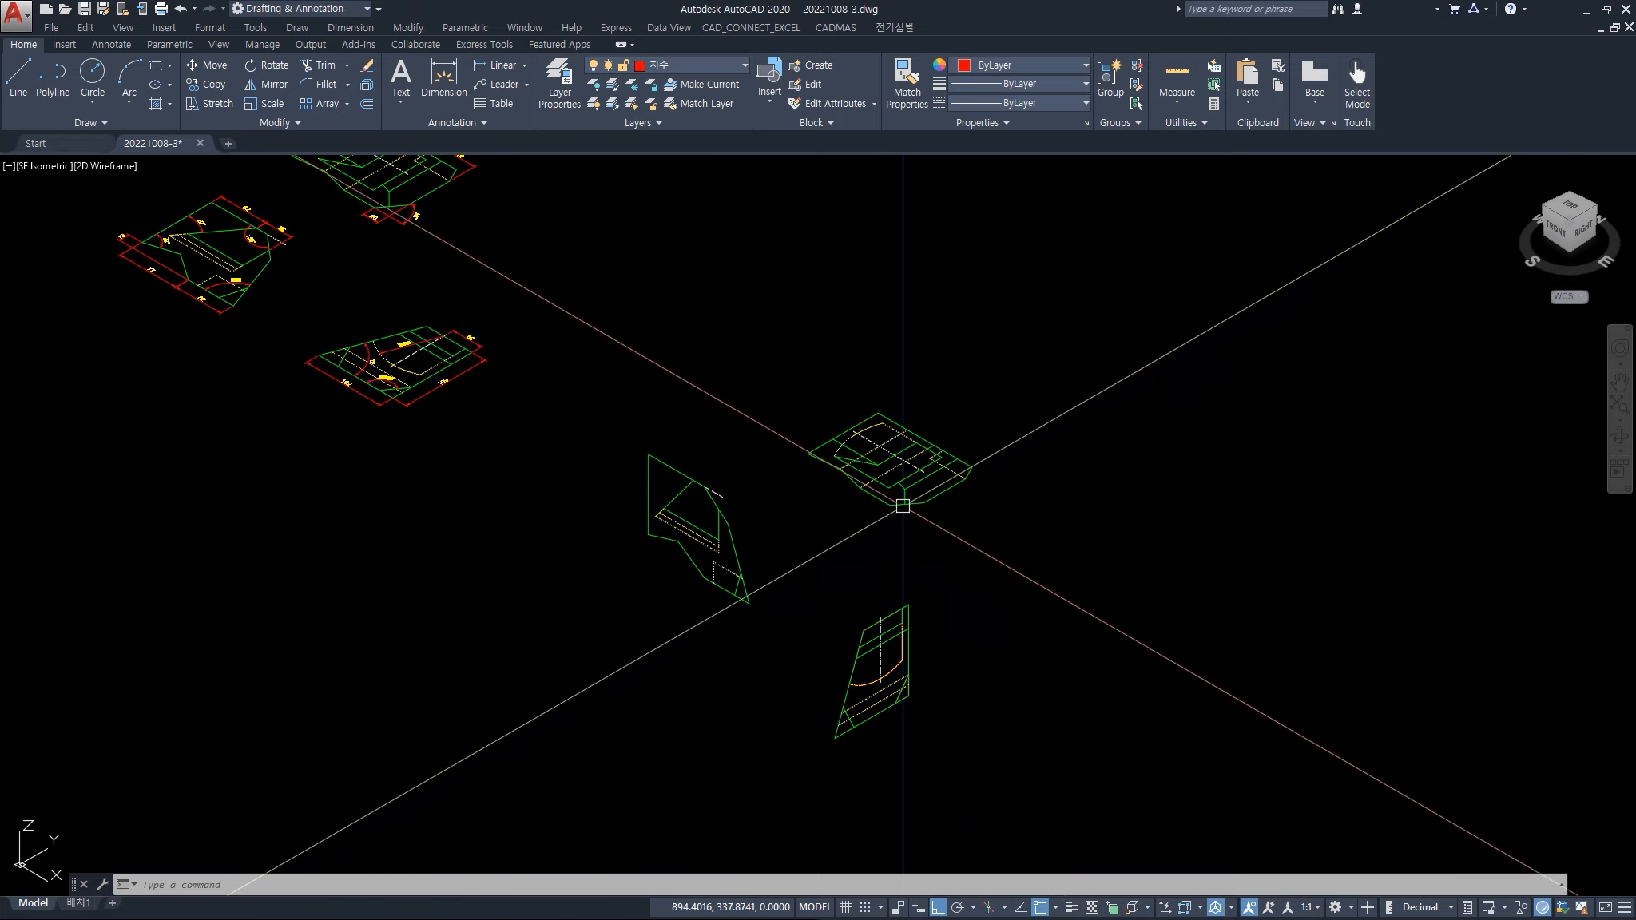
{"action": "scroll", "coordinate": [905, 504], "scroll_direction": "up", "scroll_amount": 5}
{"action": "left_click", "coordinate": [921, 492]}
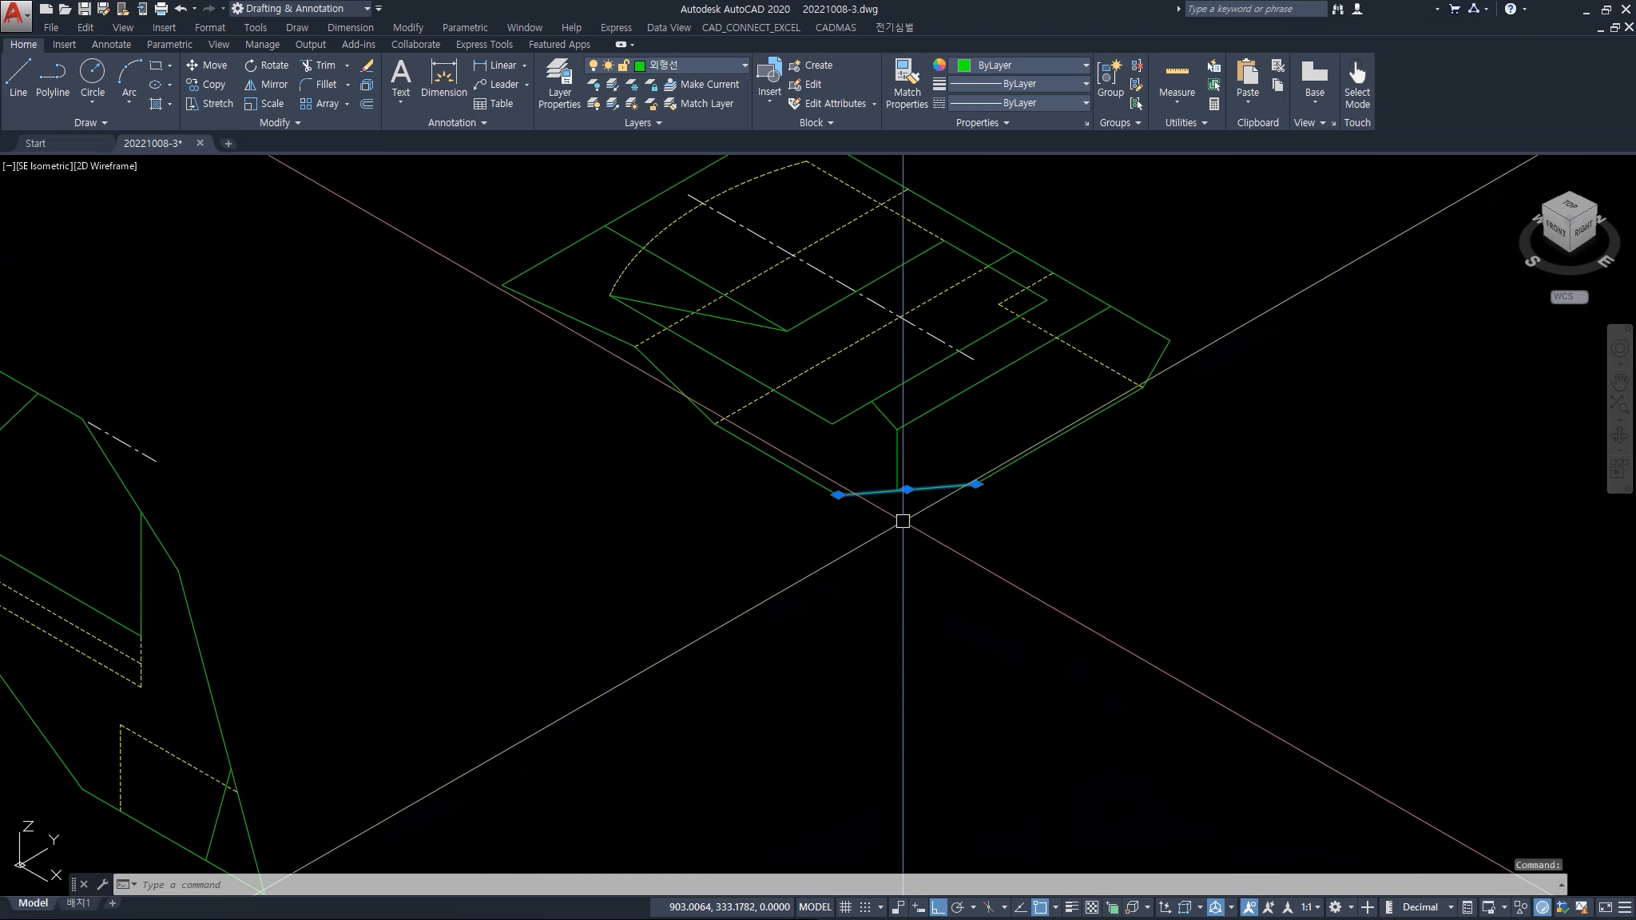
{"action": "scroll", "coordinate": [899, 518], "scroll_direction": "down", "scroll_amount": 4}
{"action": "key", "text": "Escape"}
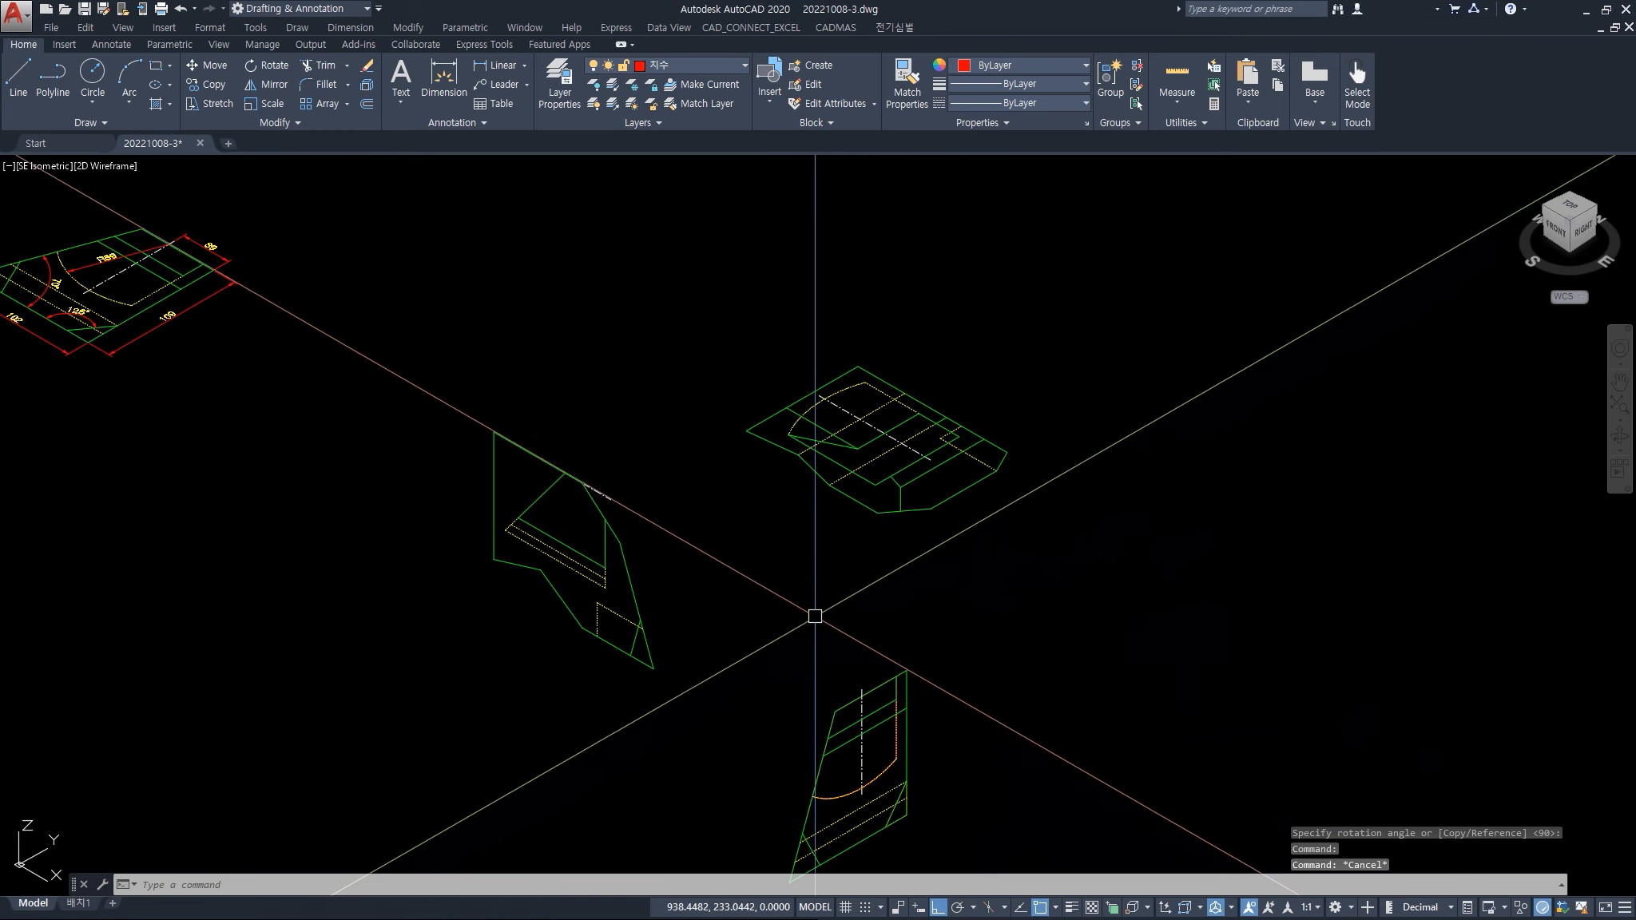
{"action": "middle_click_drag", "start_coordinate": [806, 613], "coordinate": [804, 531]}
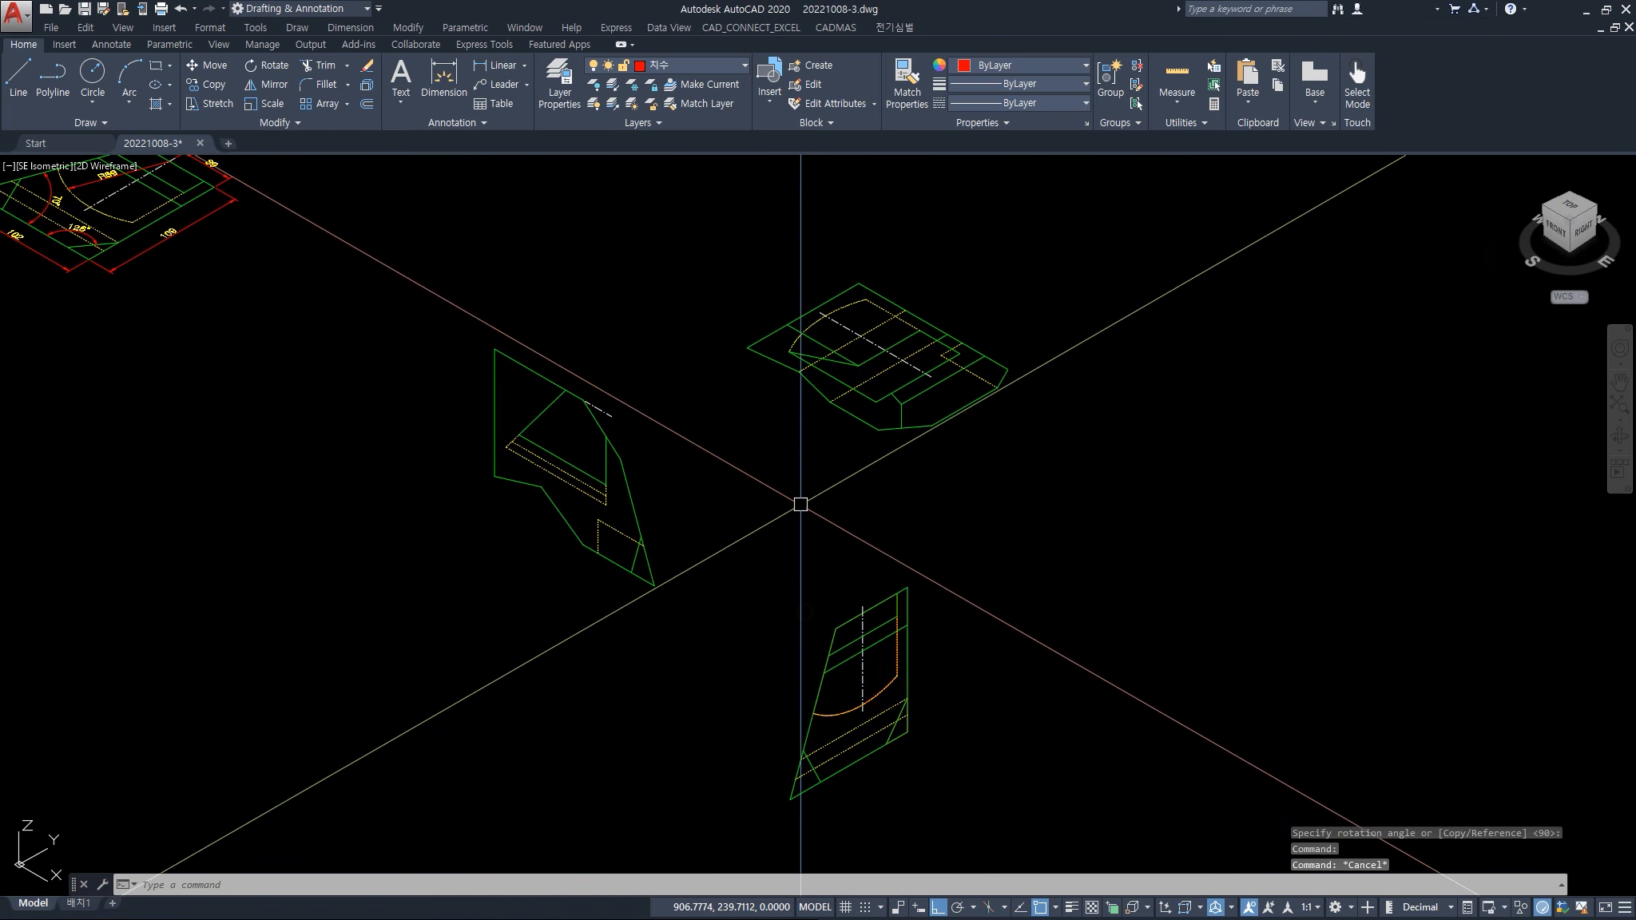
- Draw two reference lines running from the plan view's front corner to the front view's base and on to the side view's lower-right corner
{"action": "type", "text": "l"}
{"action": "key", "text": "Return"}
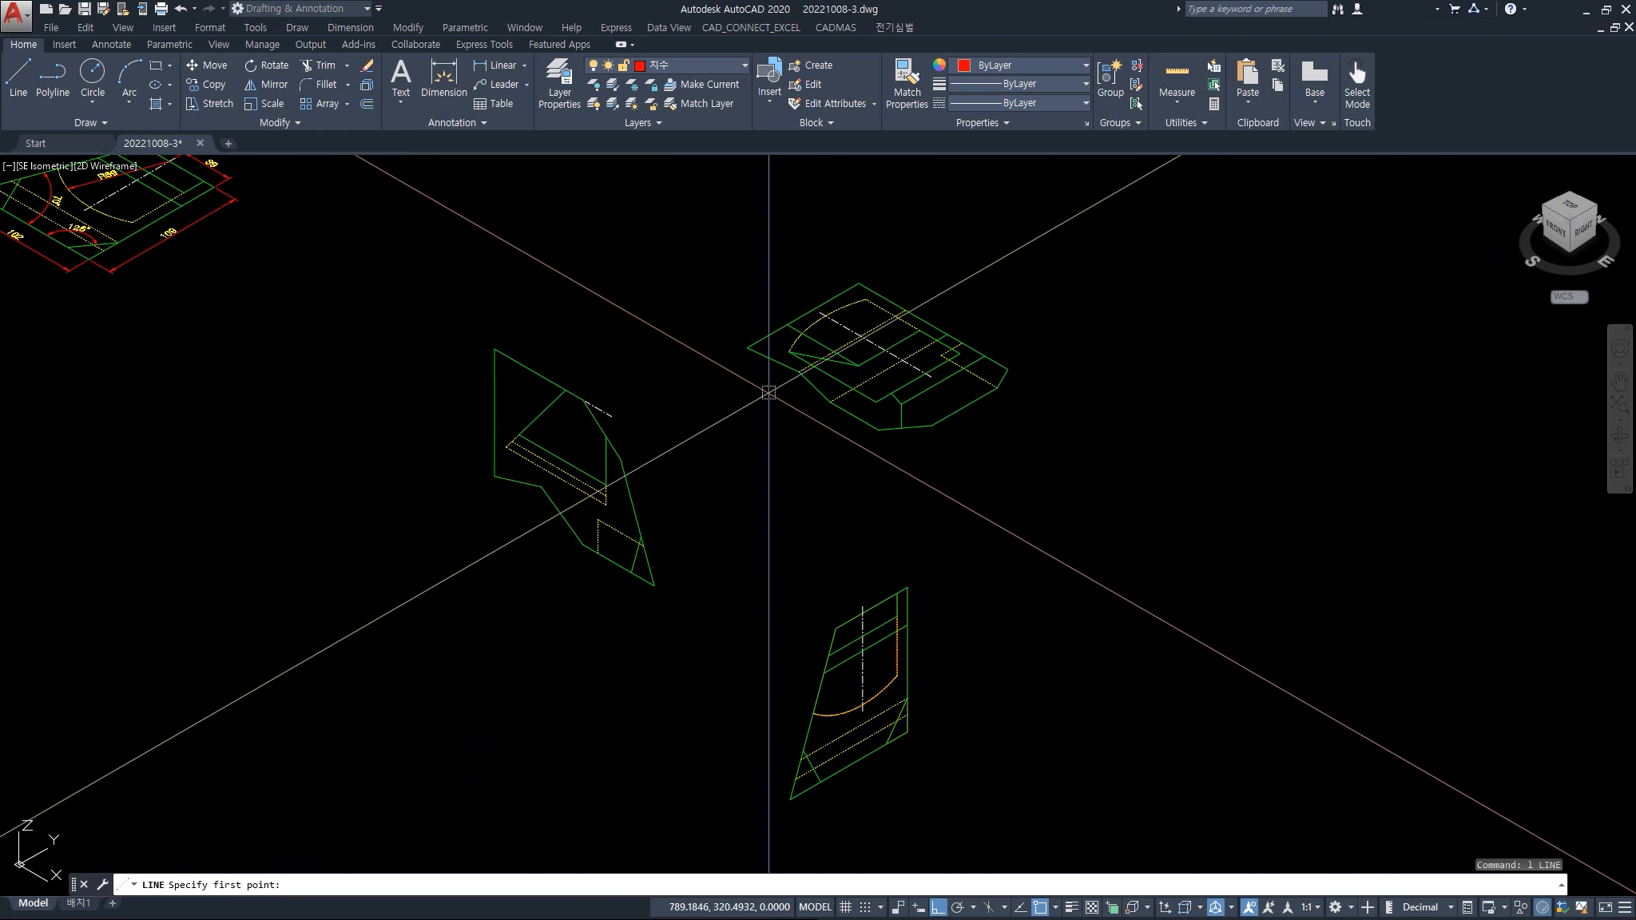
{"action": "left_click", "coordinate": [875, 435]}
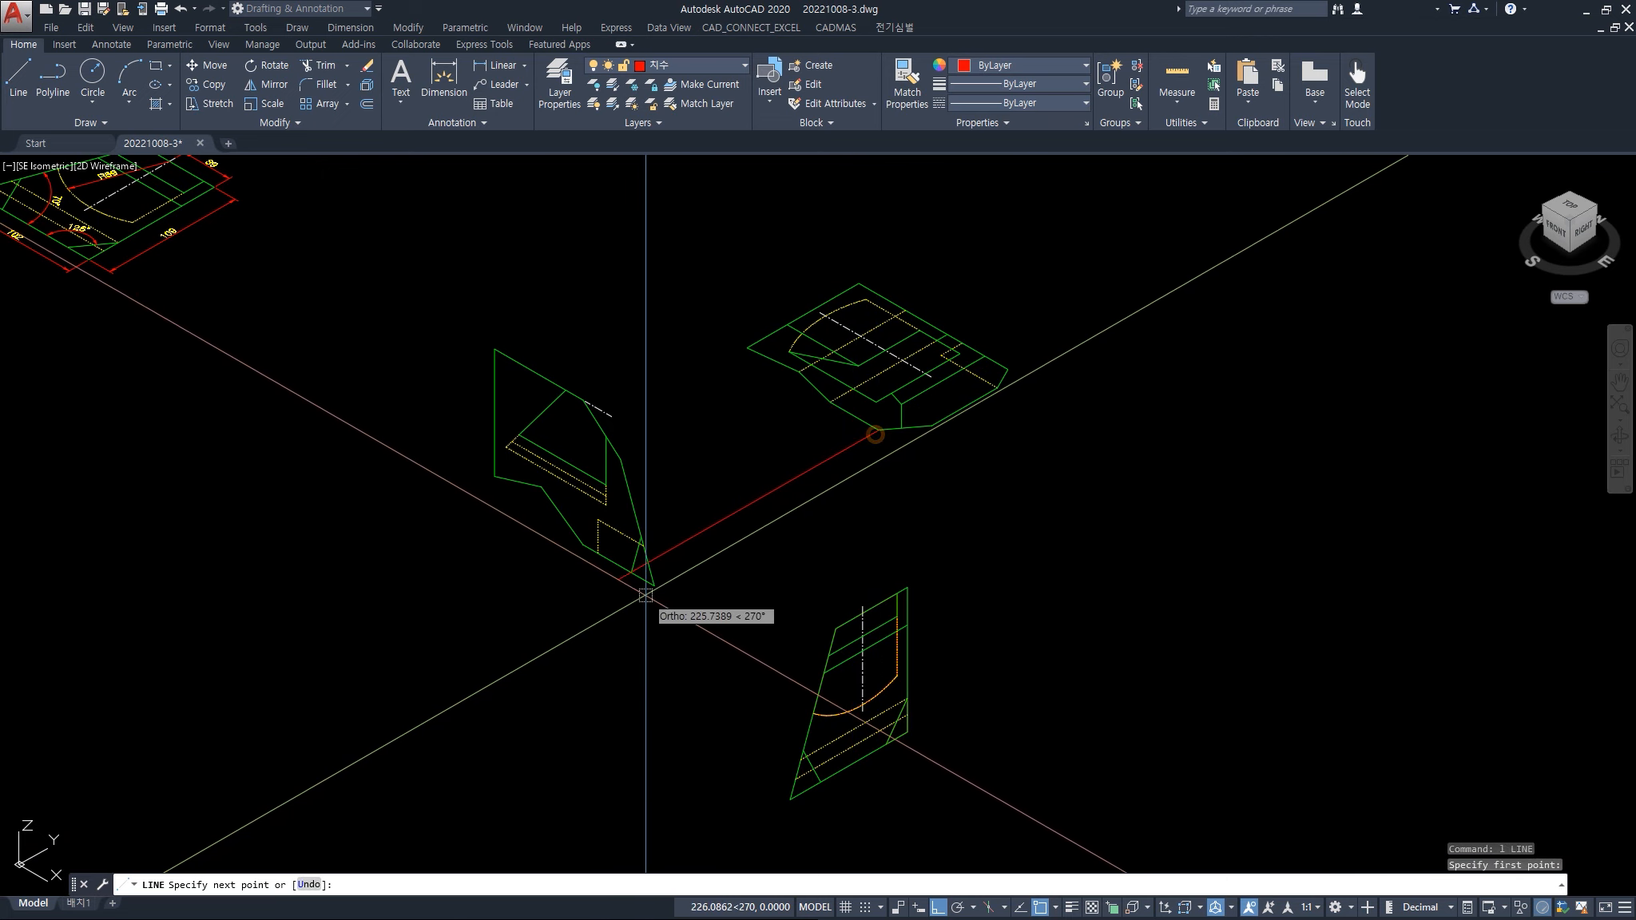
{"action": "left_click", "coordinate": [629, 577]}
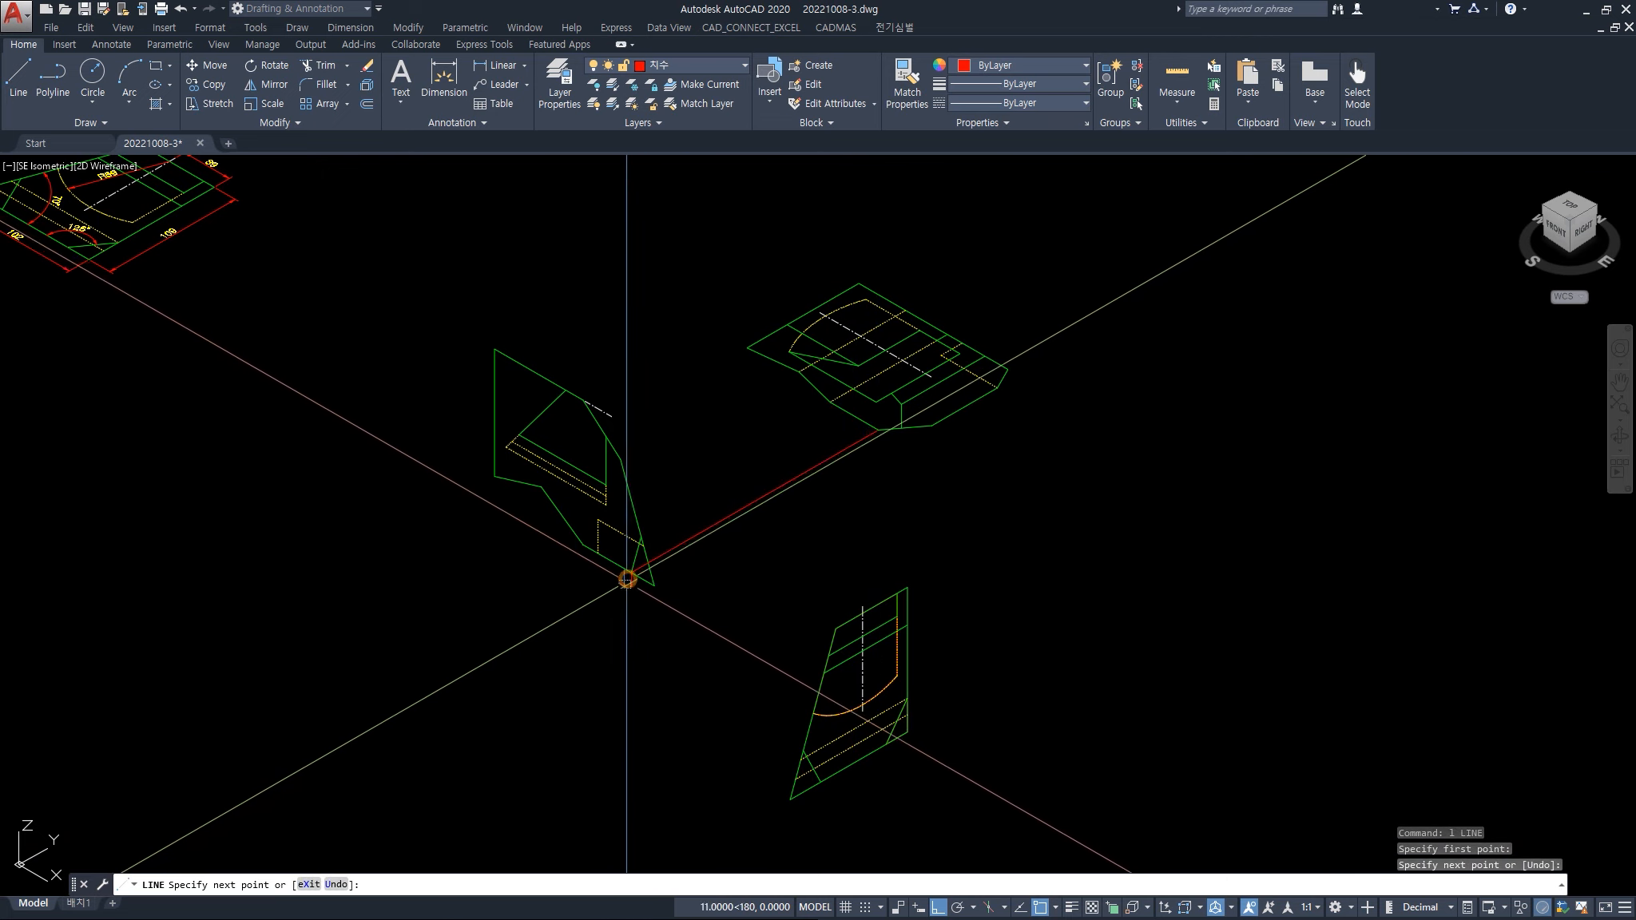
{"action": "left_click", "coordinate": [908, 736]}
{"action": "key", "text": "Escape"}
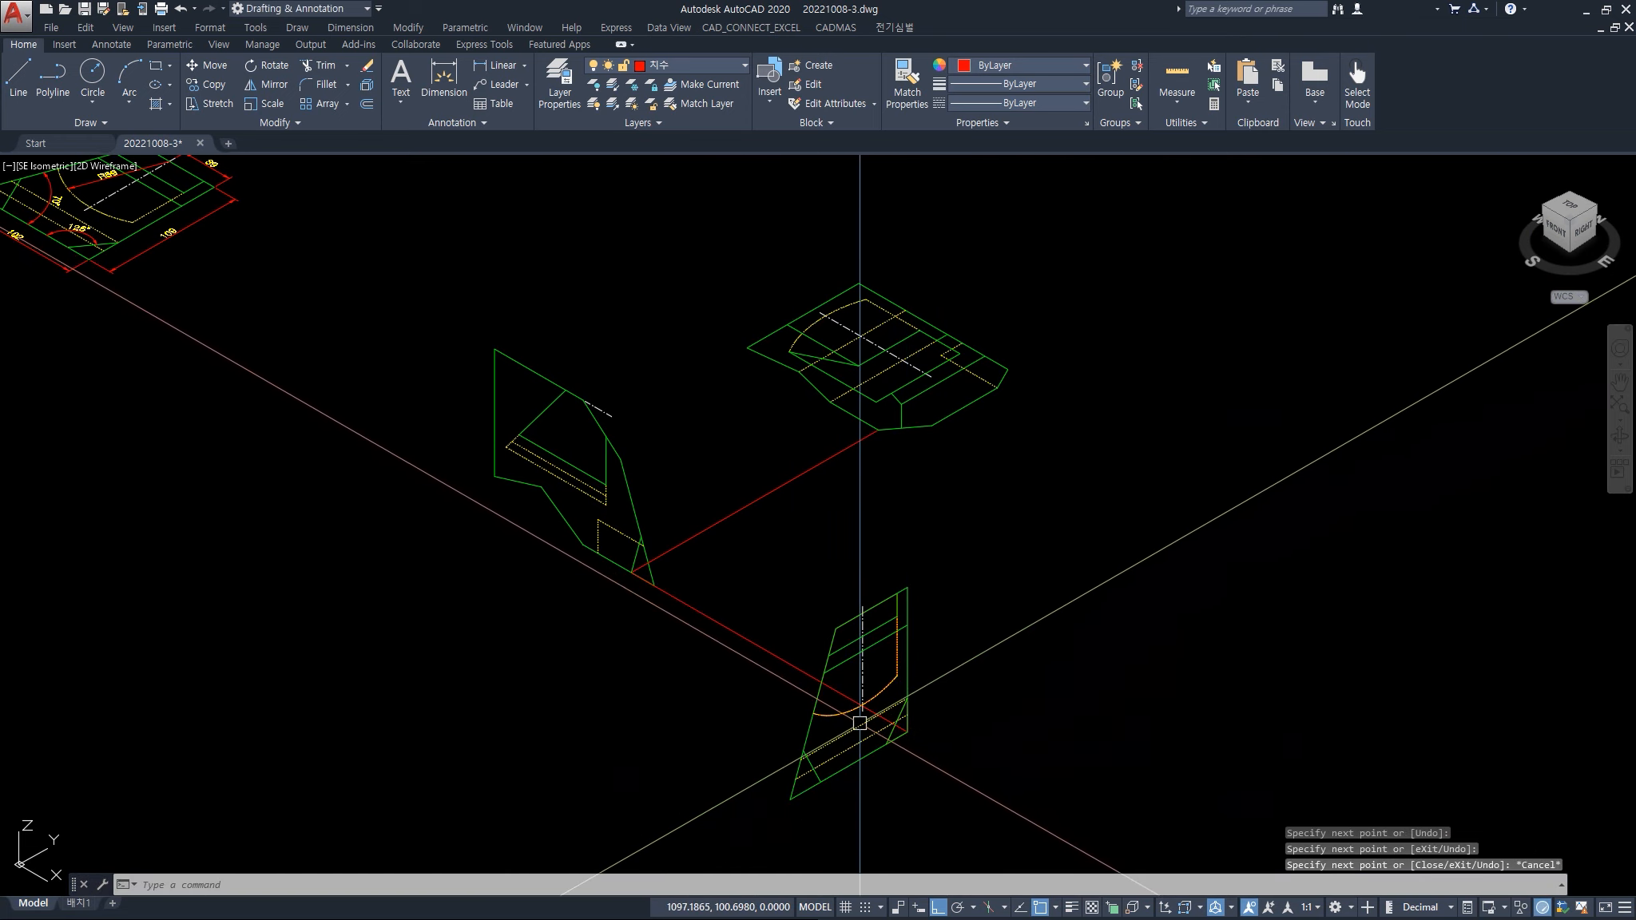
{"action": "key", "text": "Escape"}
- Erase the two red reference lines linking the three views
{"action": "left_click", "coordinate": [795, 703]}
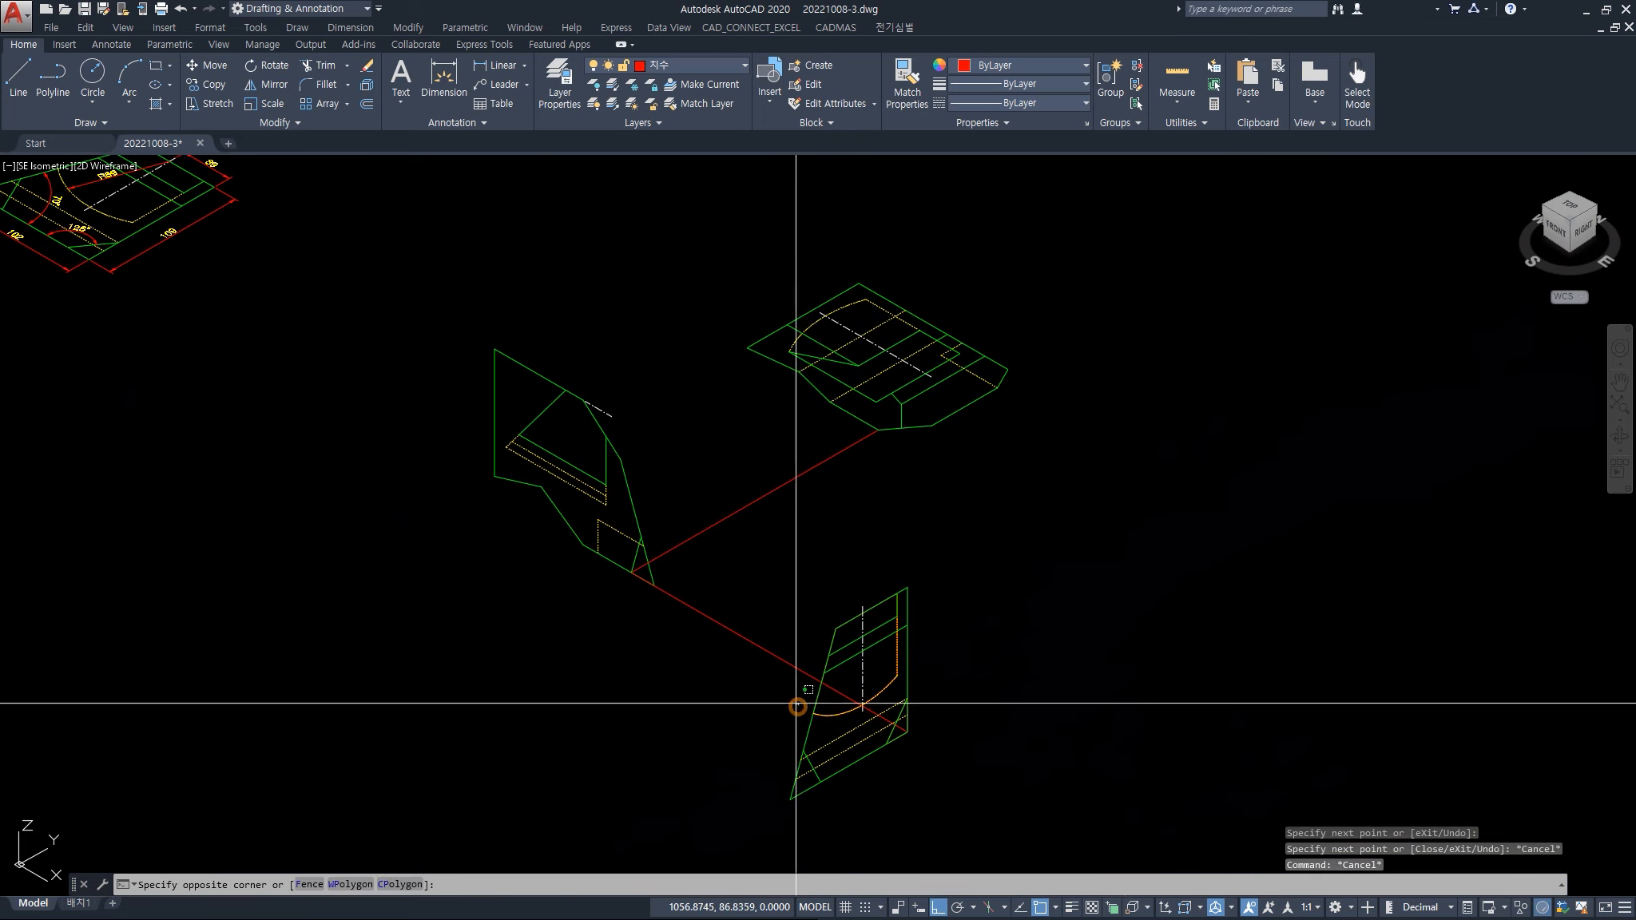
{"action": "left_click", "coordinate": [749, 489]}
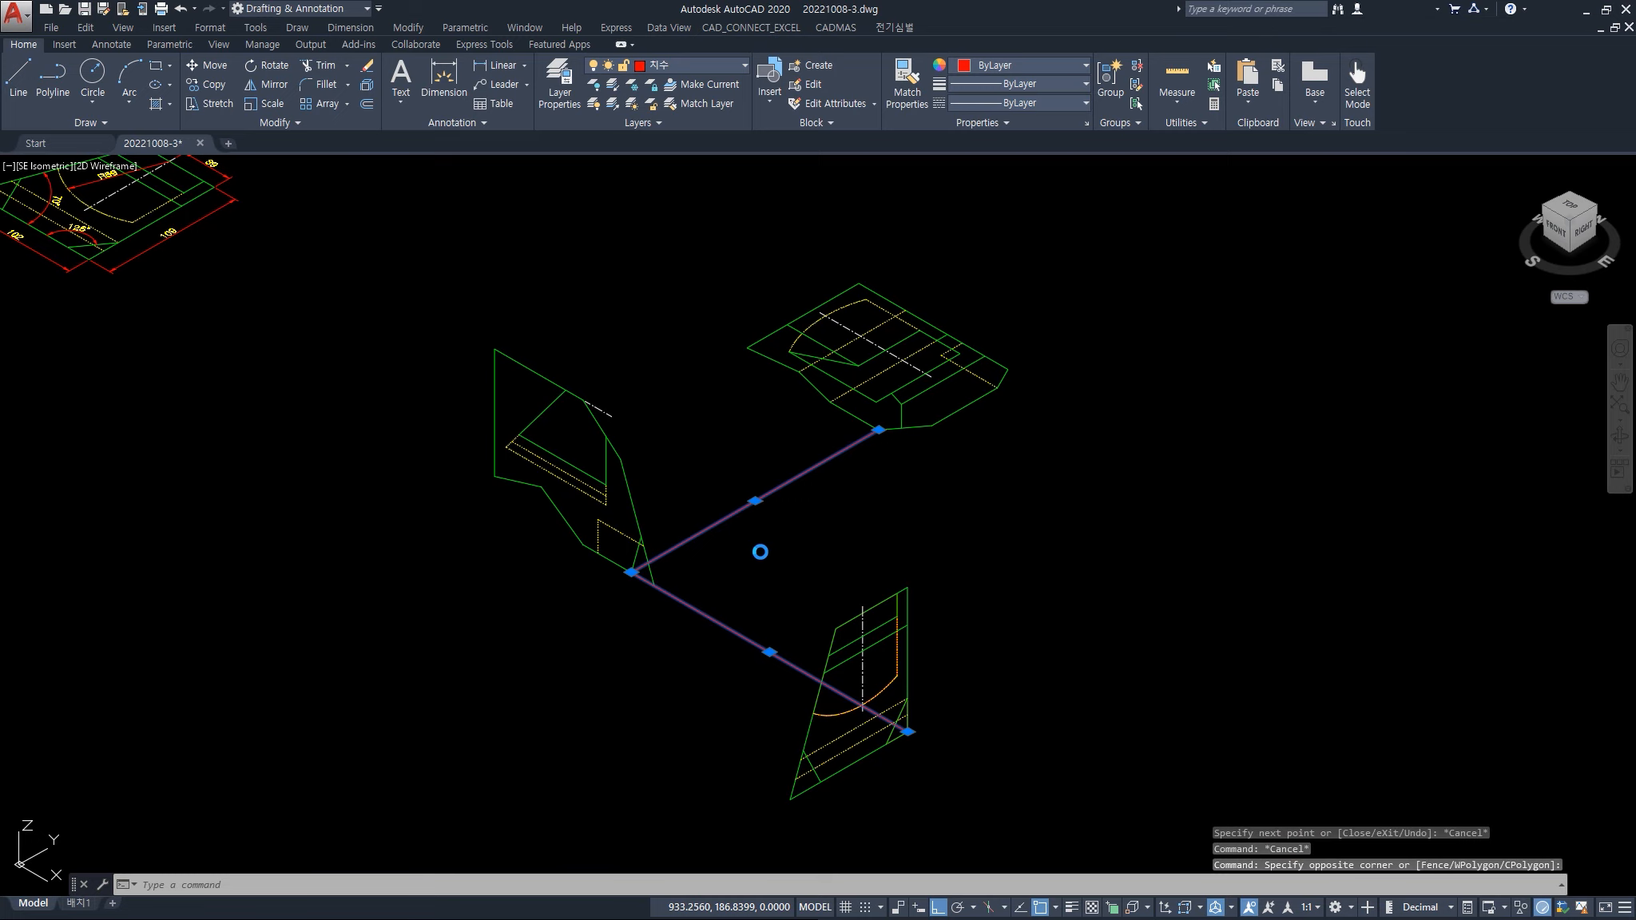
{"action": "key", "text": "Delete"}
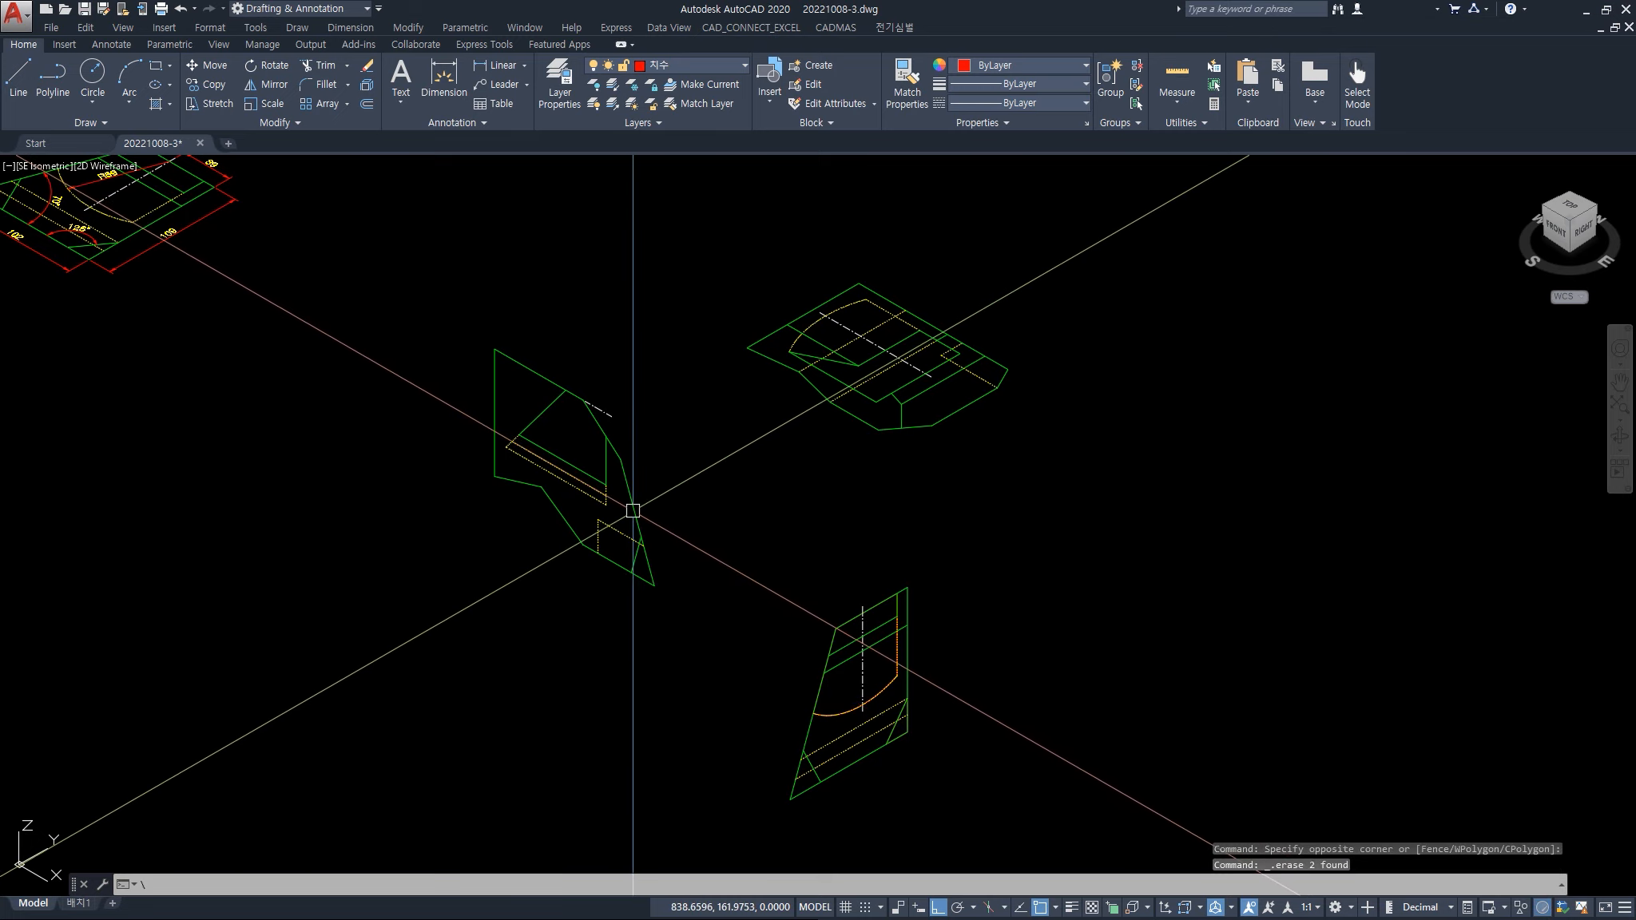
{"action": "type", "text": "ext"}
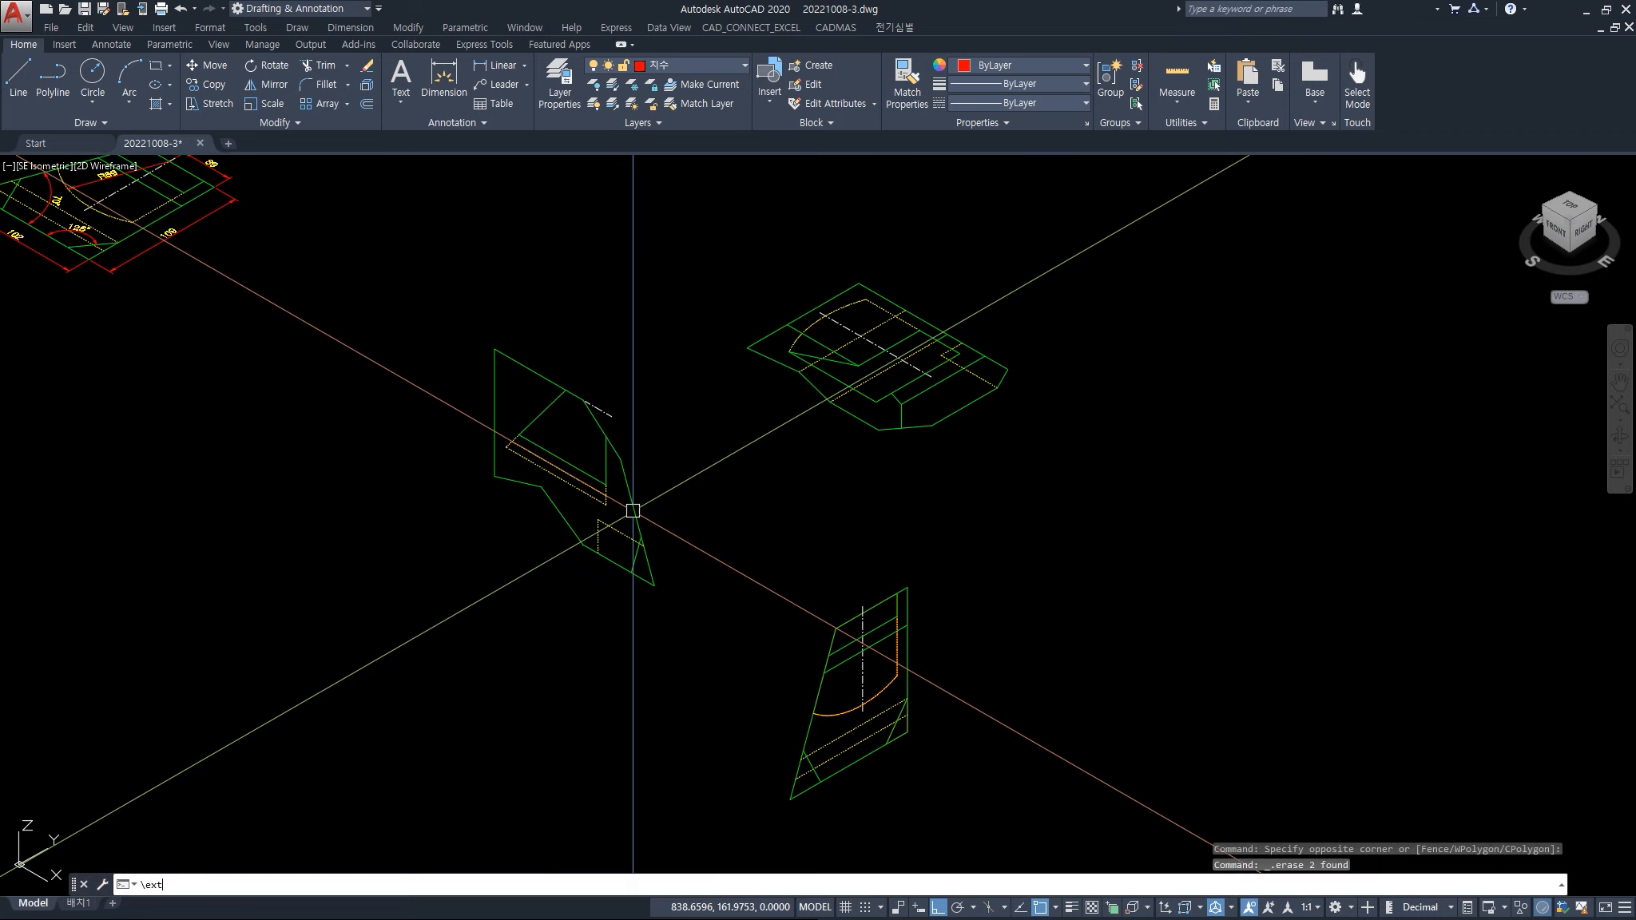
{"action": "key", "text": "Return"}
{"action": "key", "text": "Escape"}
{"action": "key", "text": "Escape"}
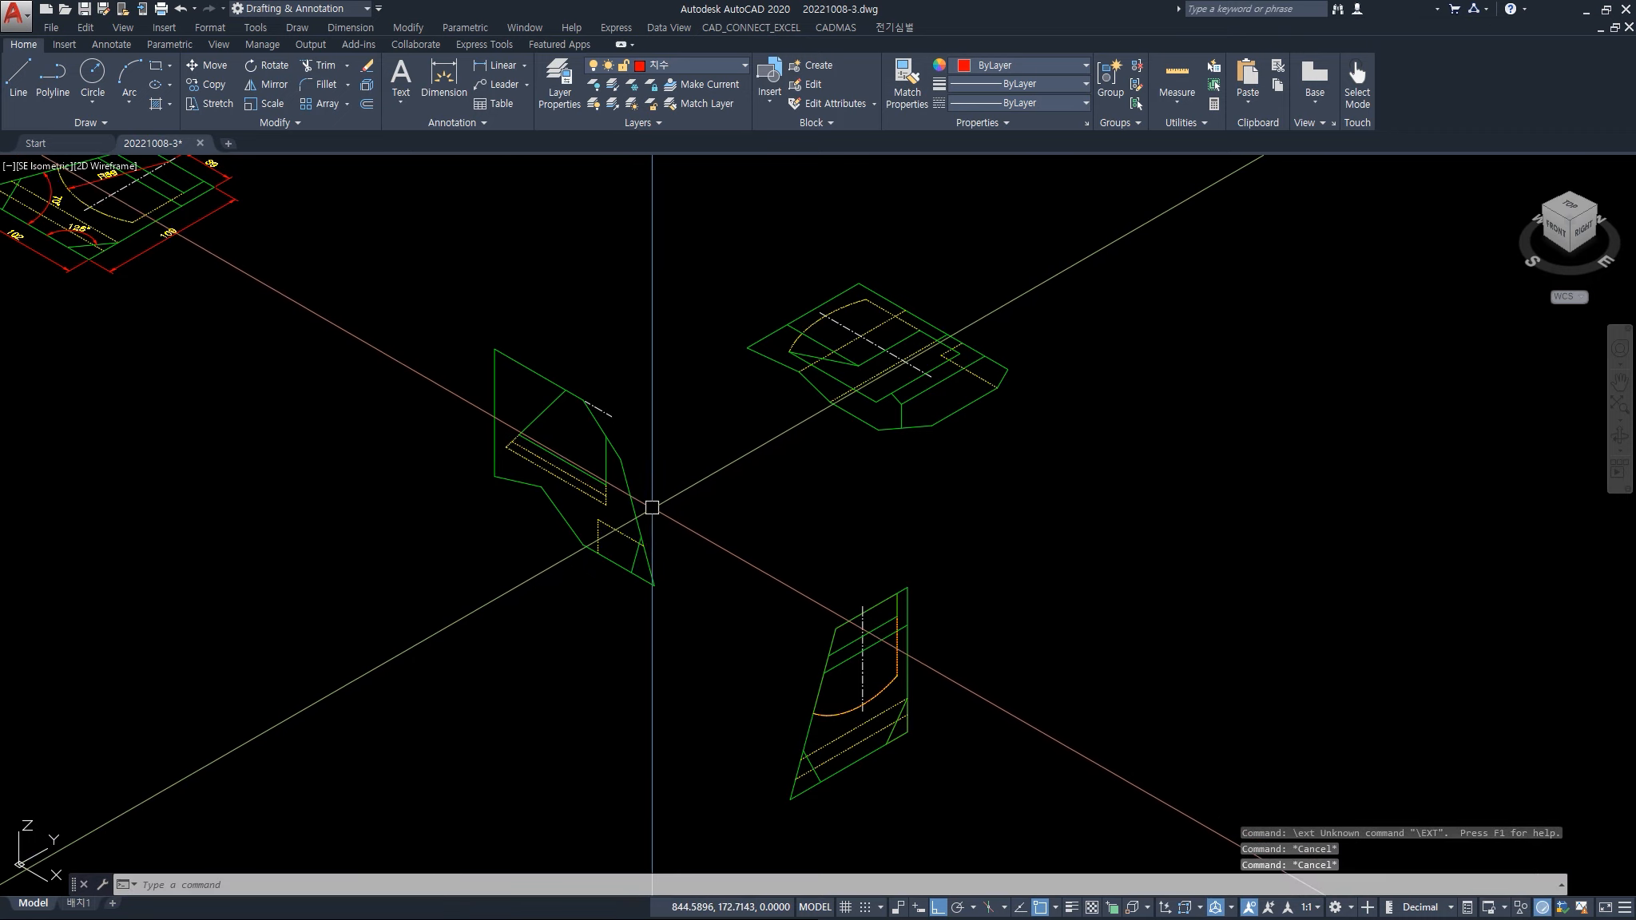
- Extrude the closed outer outline of the upright front view about 301 mm forward as a solid
{"action": "type", "text": "ext"}
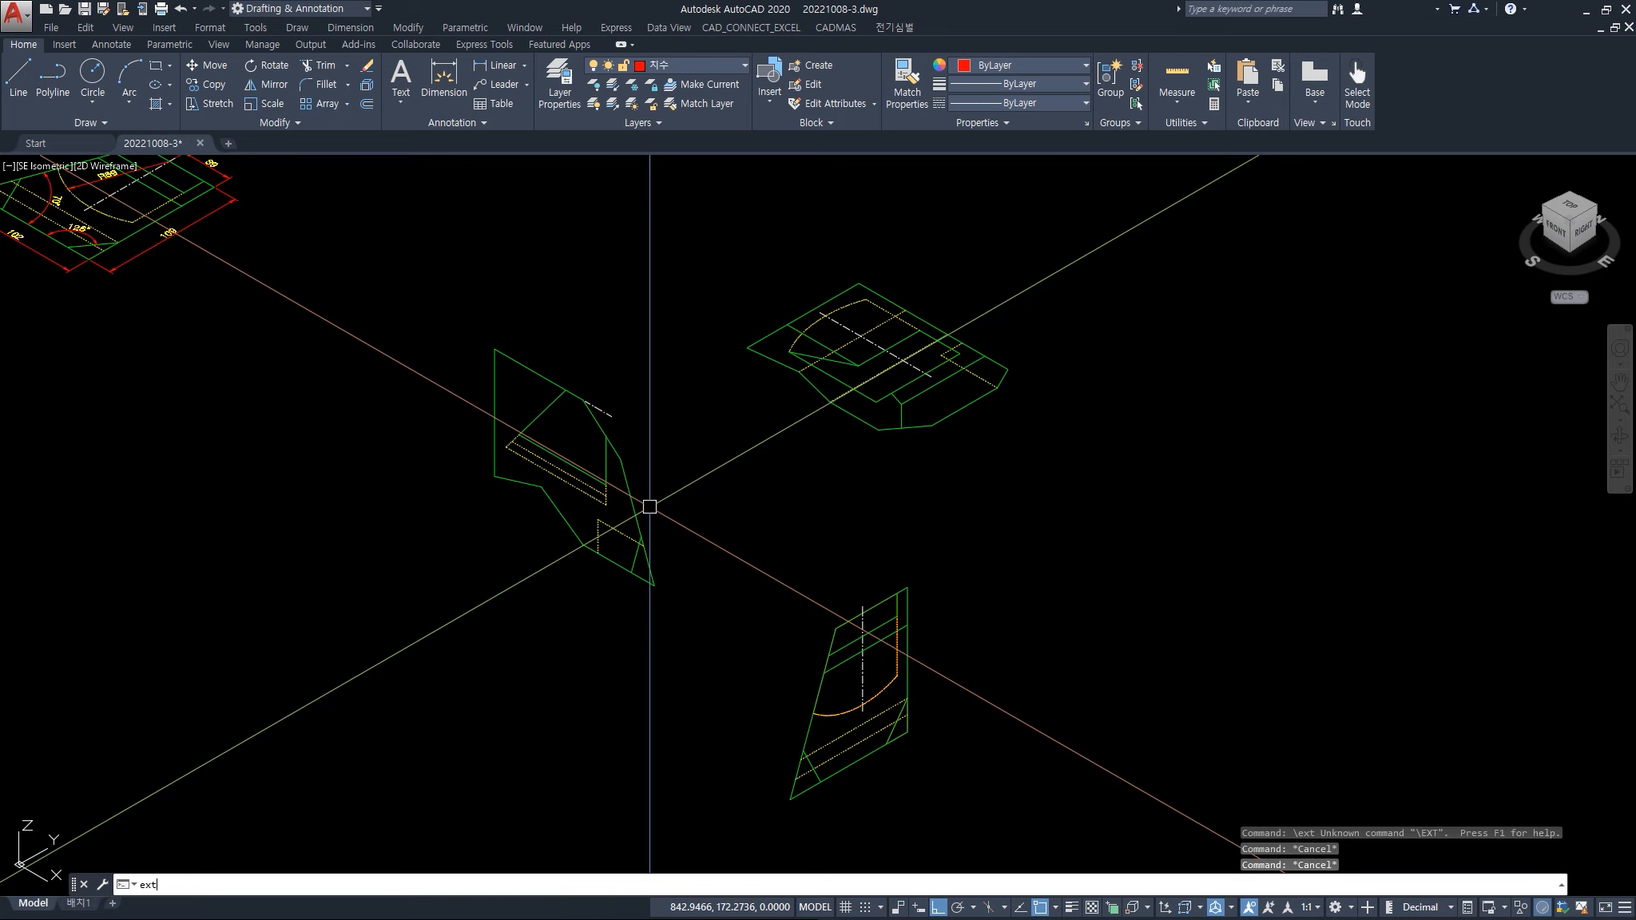
{"action": "key", "text": "Return"}
{"action": "left_click", "coordinate": [633, 500]}
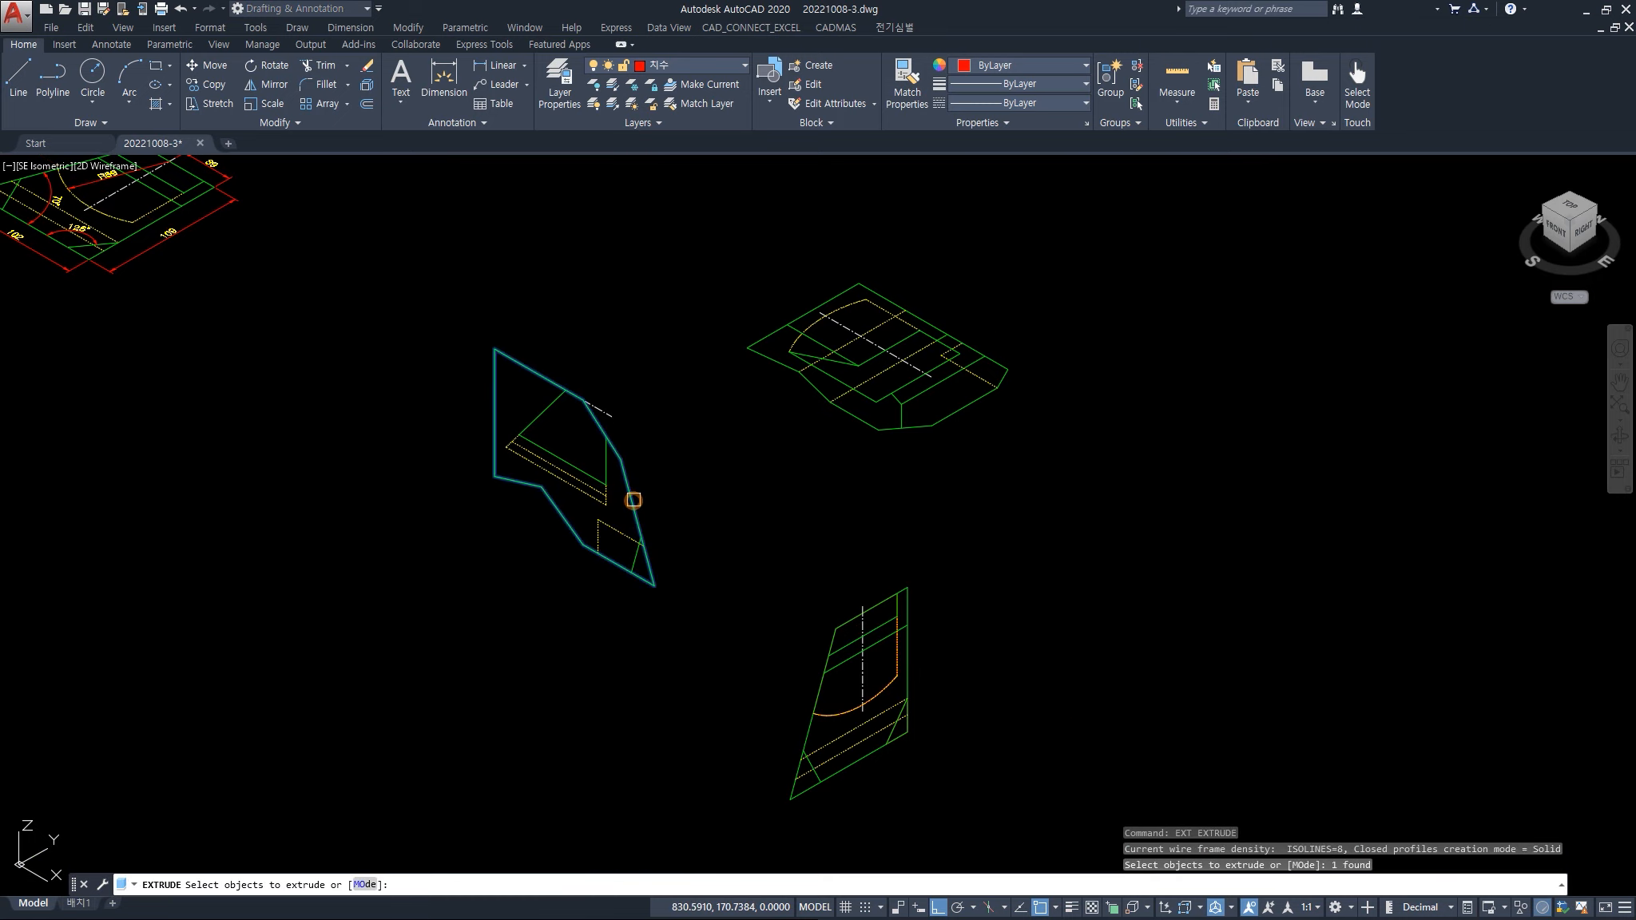
{"action": "key", "text": "Return"}
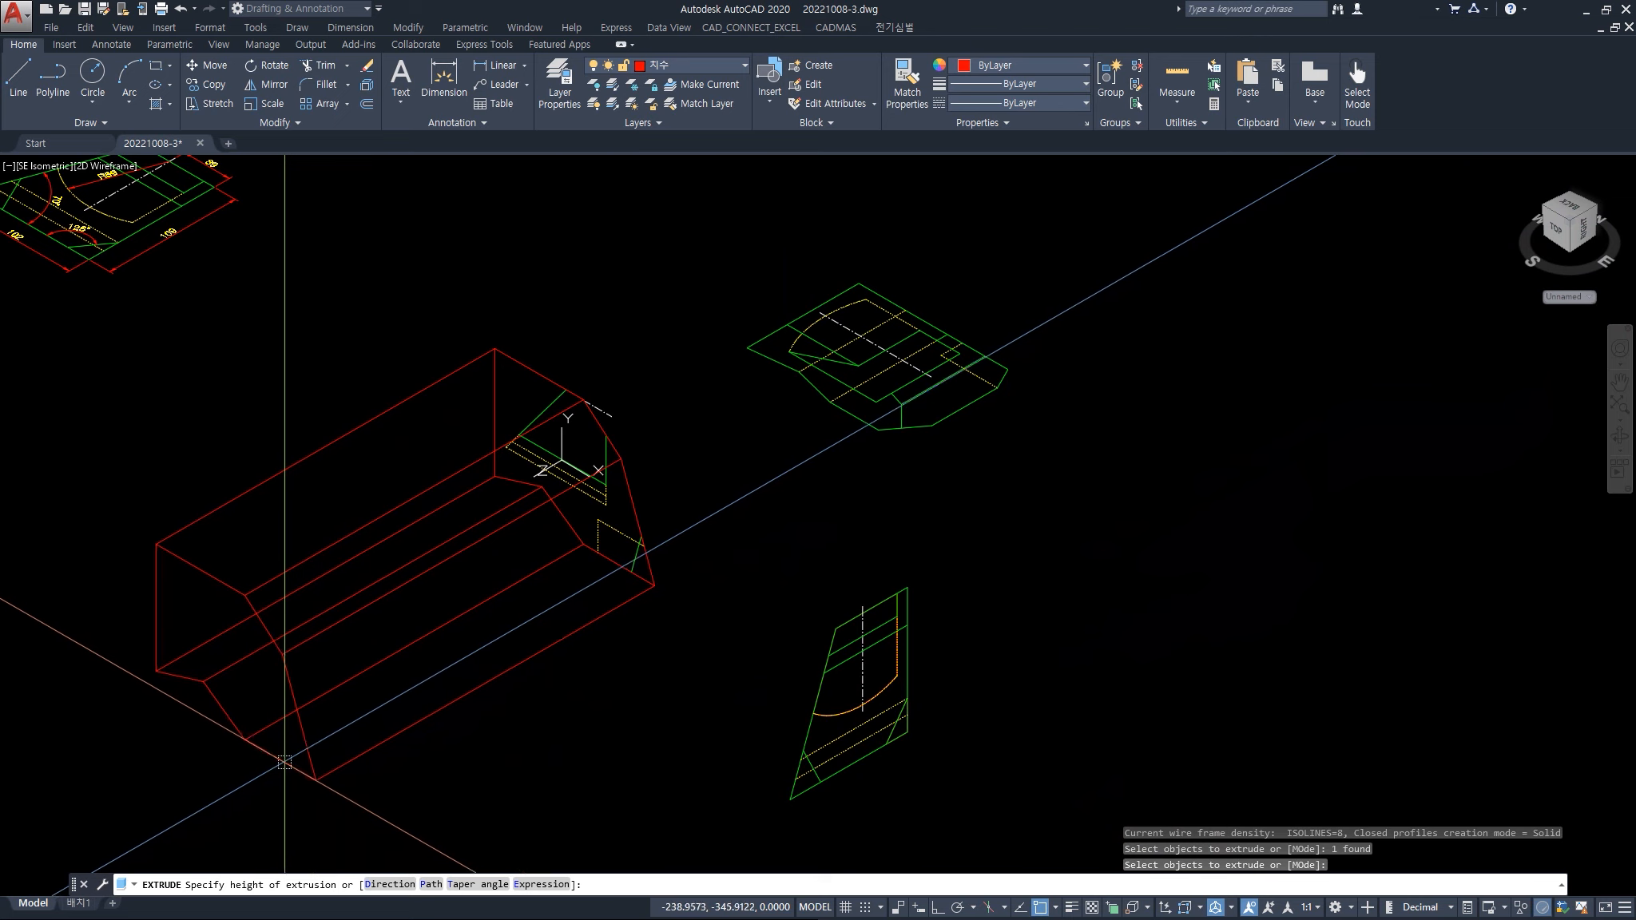
{"action": "left_click", "coordinate": [275, 766]}
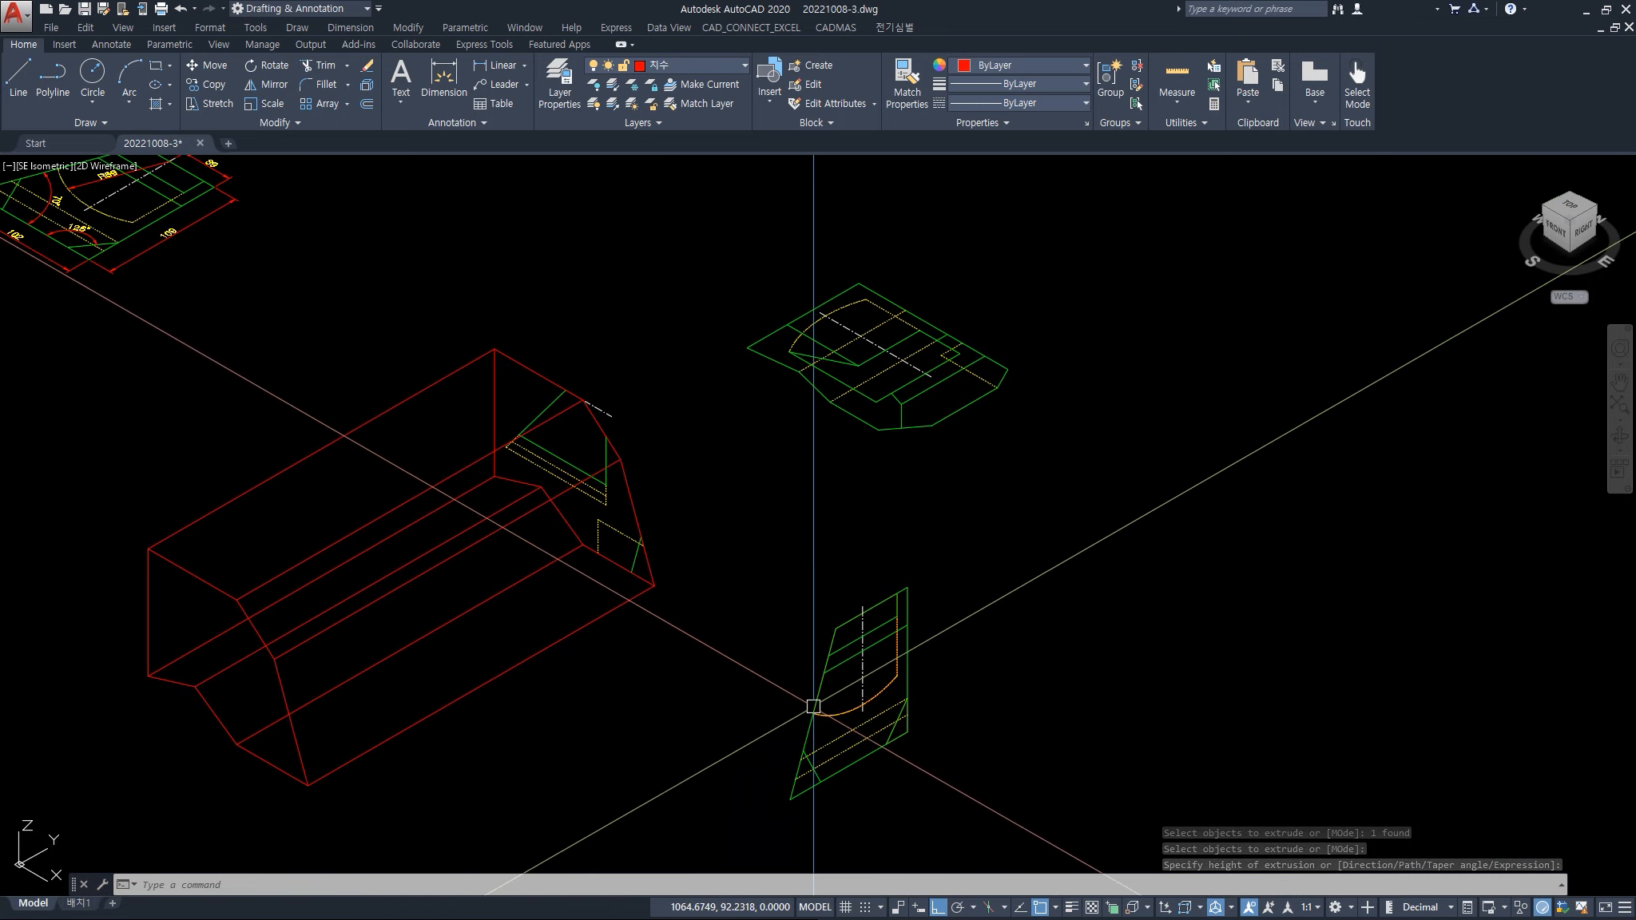
{"action": "left_click", "coordinate": [816, 701]}
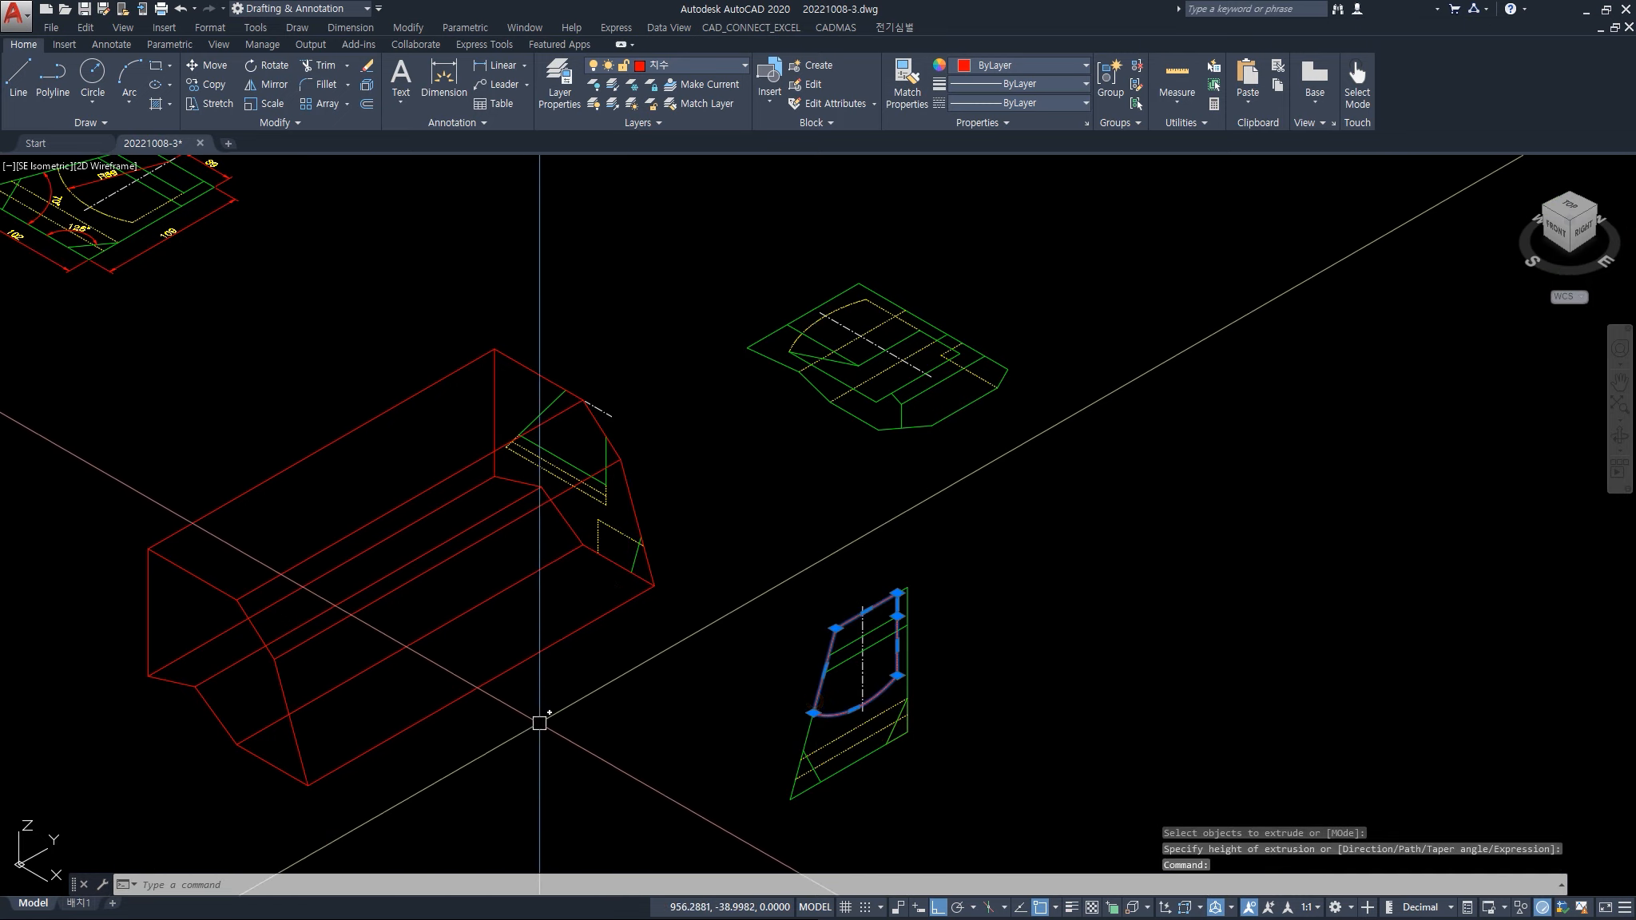
{"action": "key", "text": "Escape"}
{"action": "left_click", "coordinate": [807, 739]}
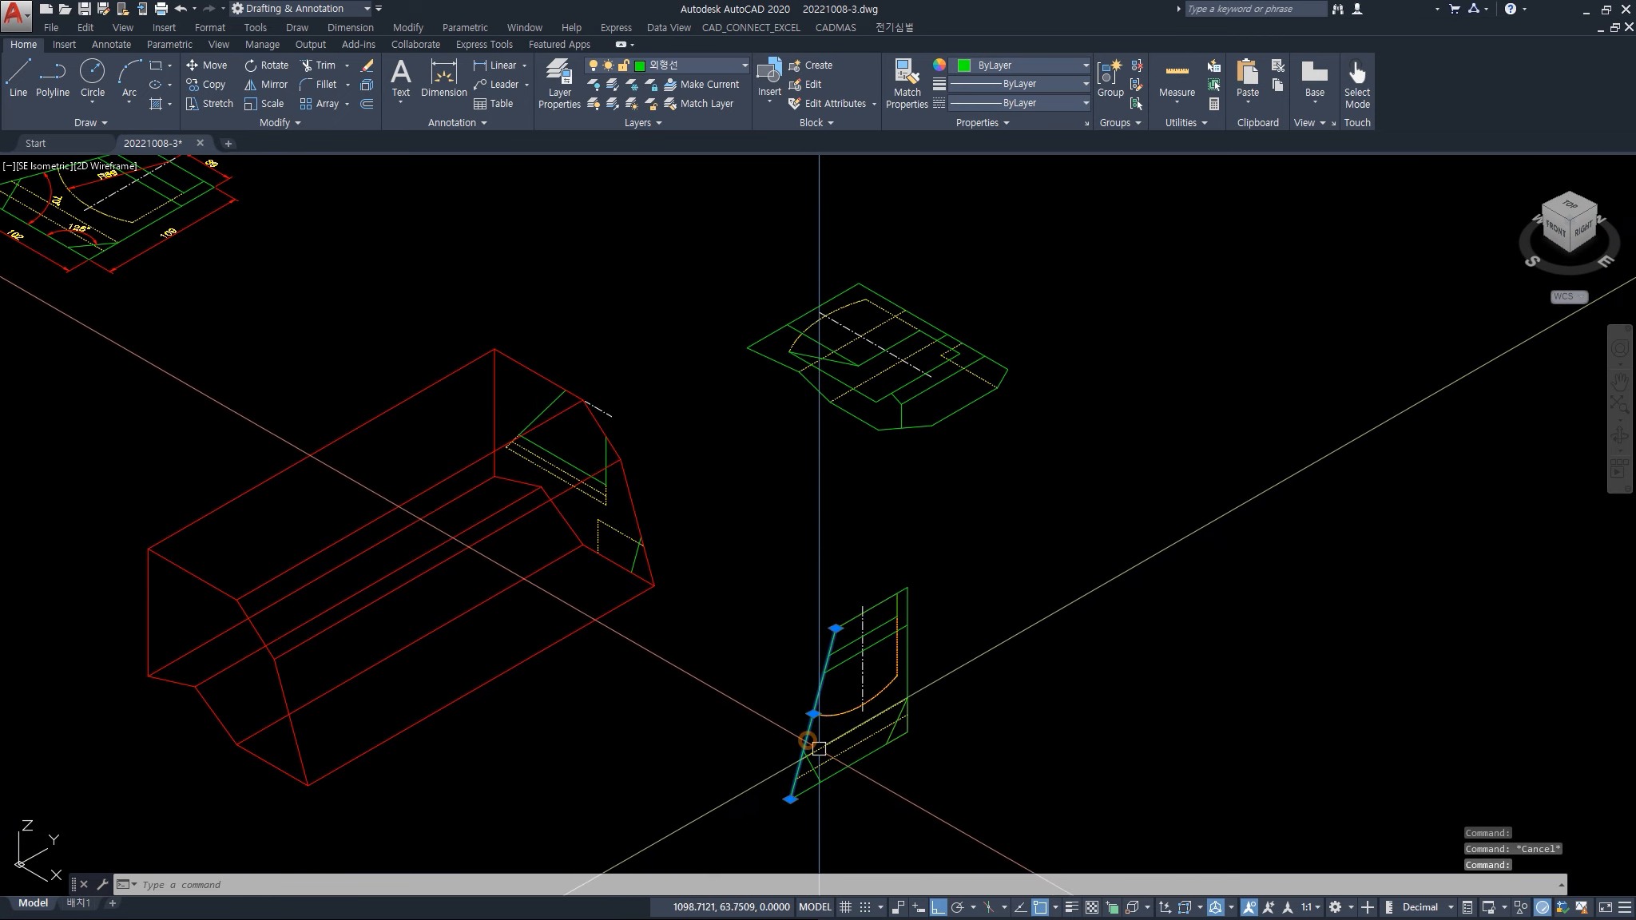
{"action": "key", "text": "Escape"}
- Slice the extruded solid with a 3-point plane through the side view's slanted edge and the X direction, keeping the portion containing the front view
{"action": "middle_click_drag", "start_coordinate": [826, 760], "coordinate": [783, 726]}
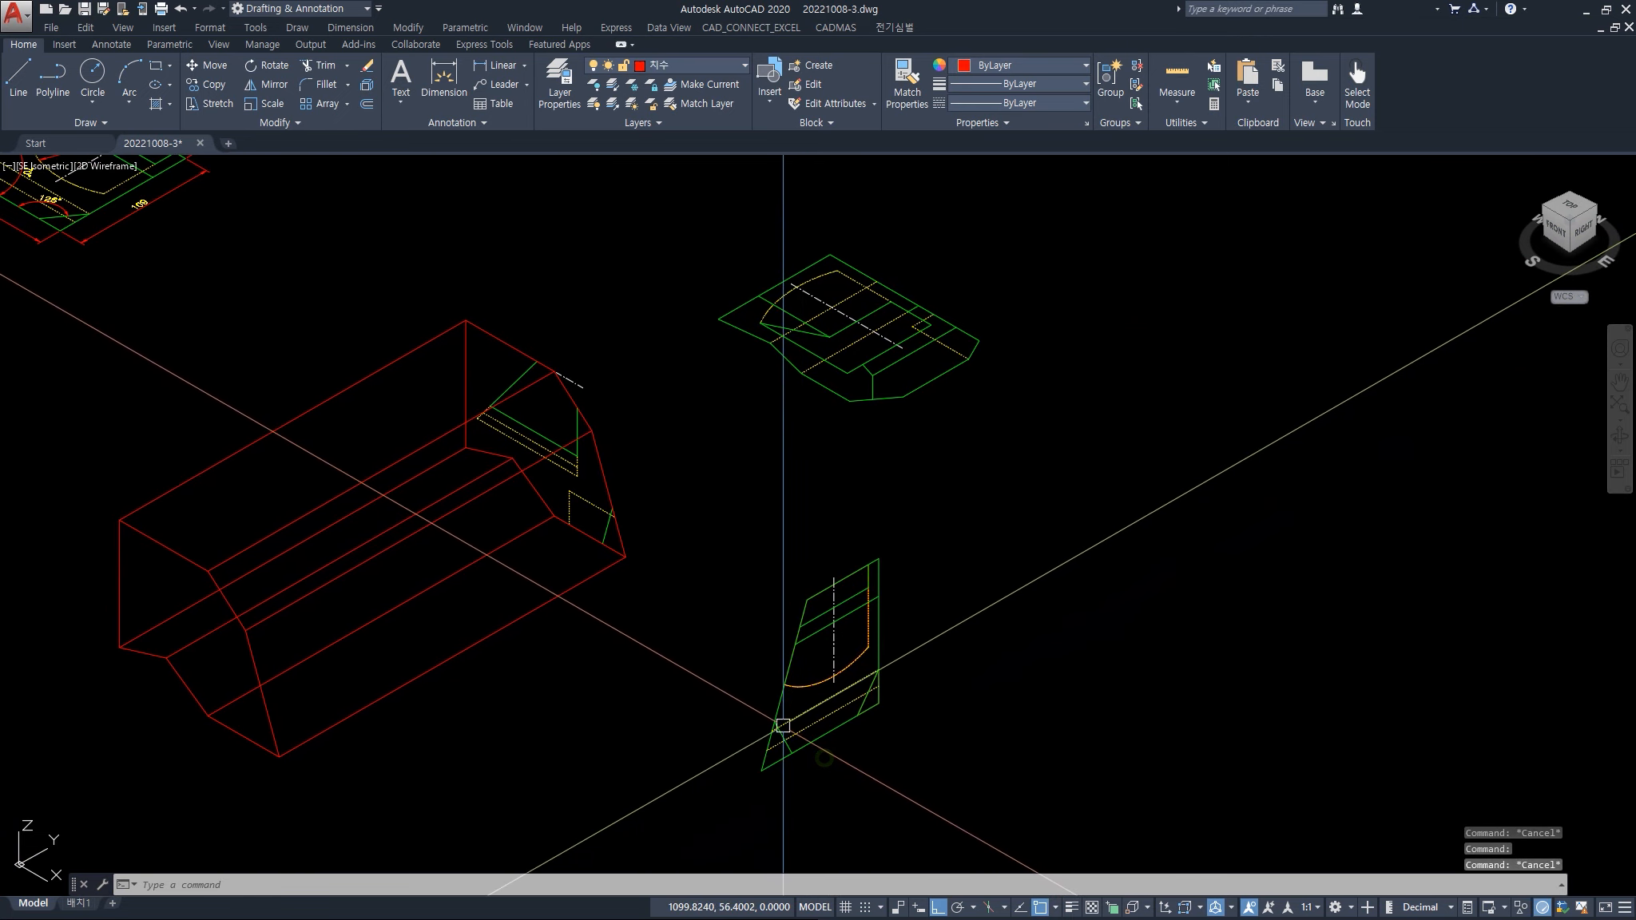
{"action": "type", "text": "sl"}
{"action": "key", "text": "Return"}
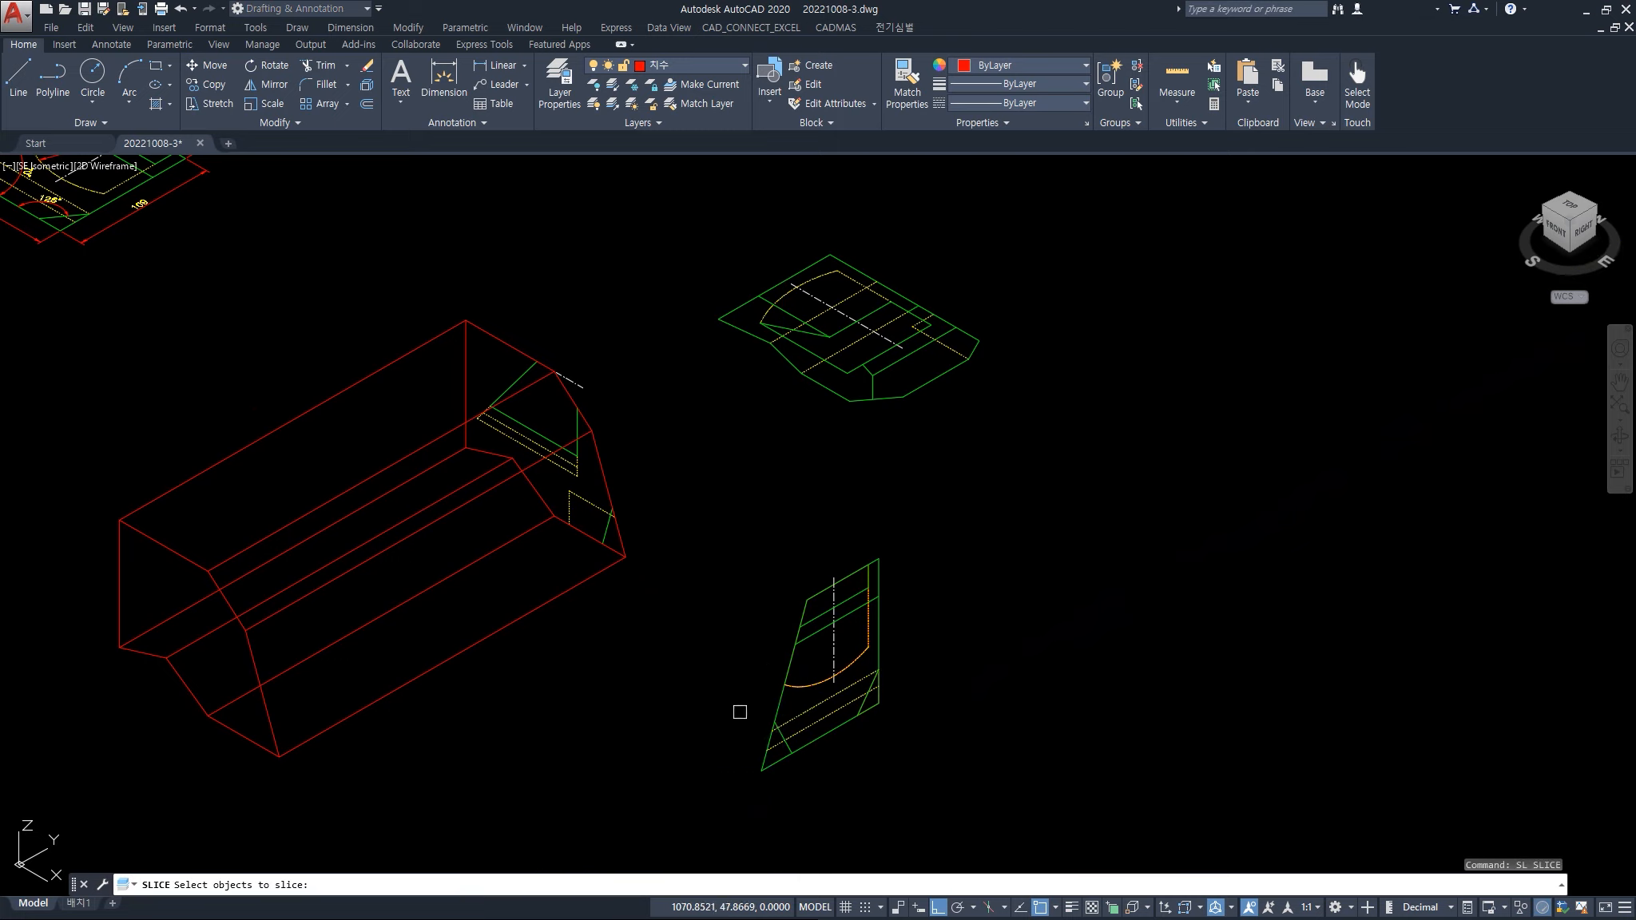
{"action": "left_click", "coordinate": [480, 648]}
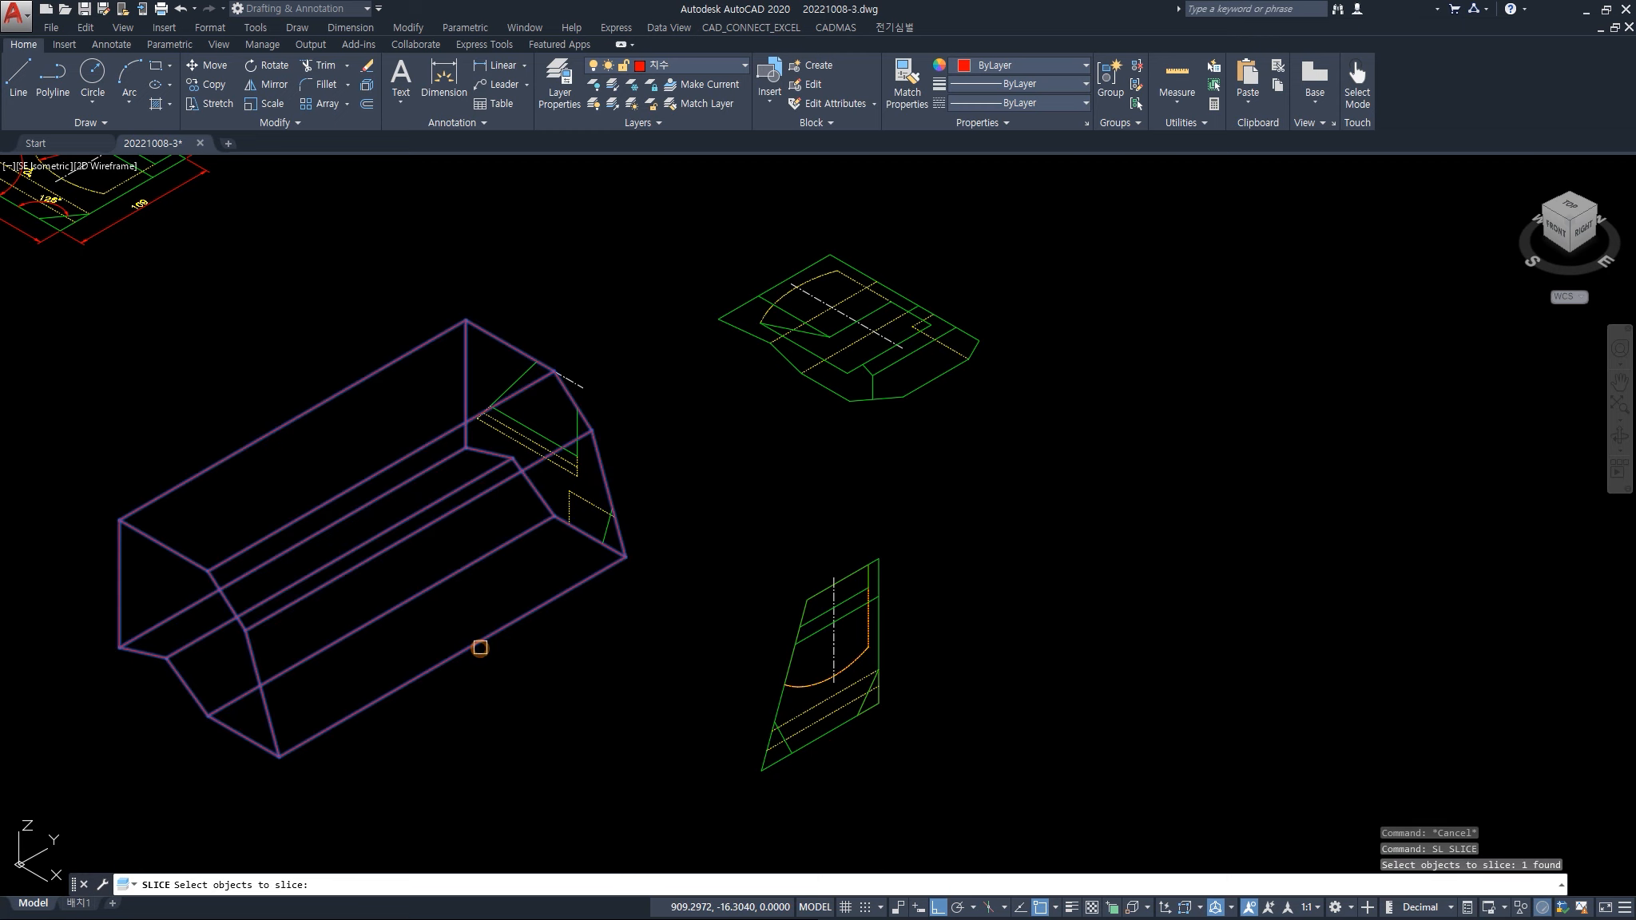
{"action": "key", "text": "Return"}
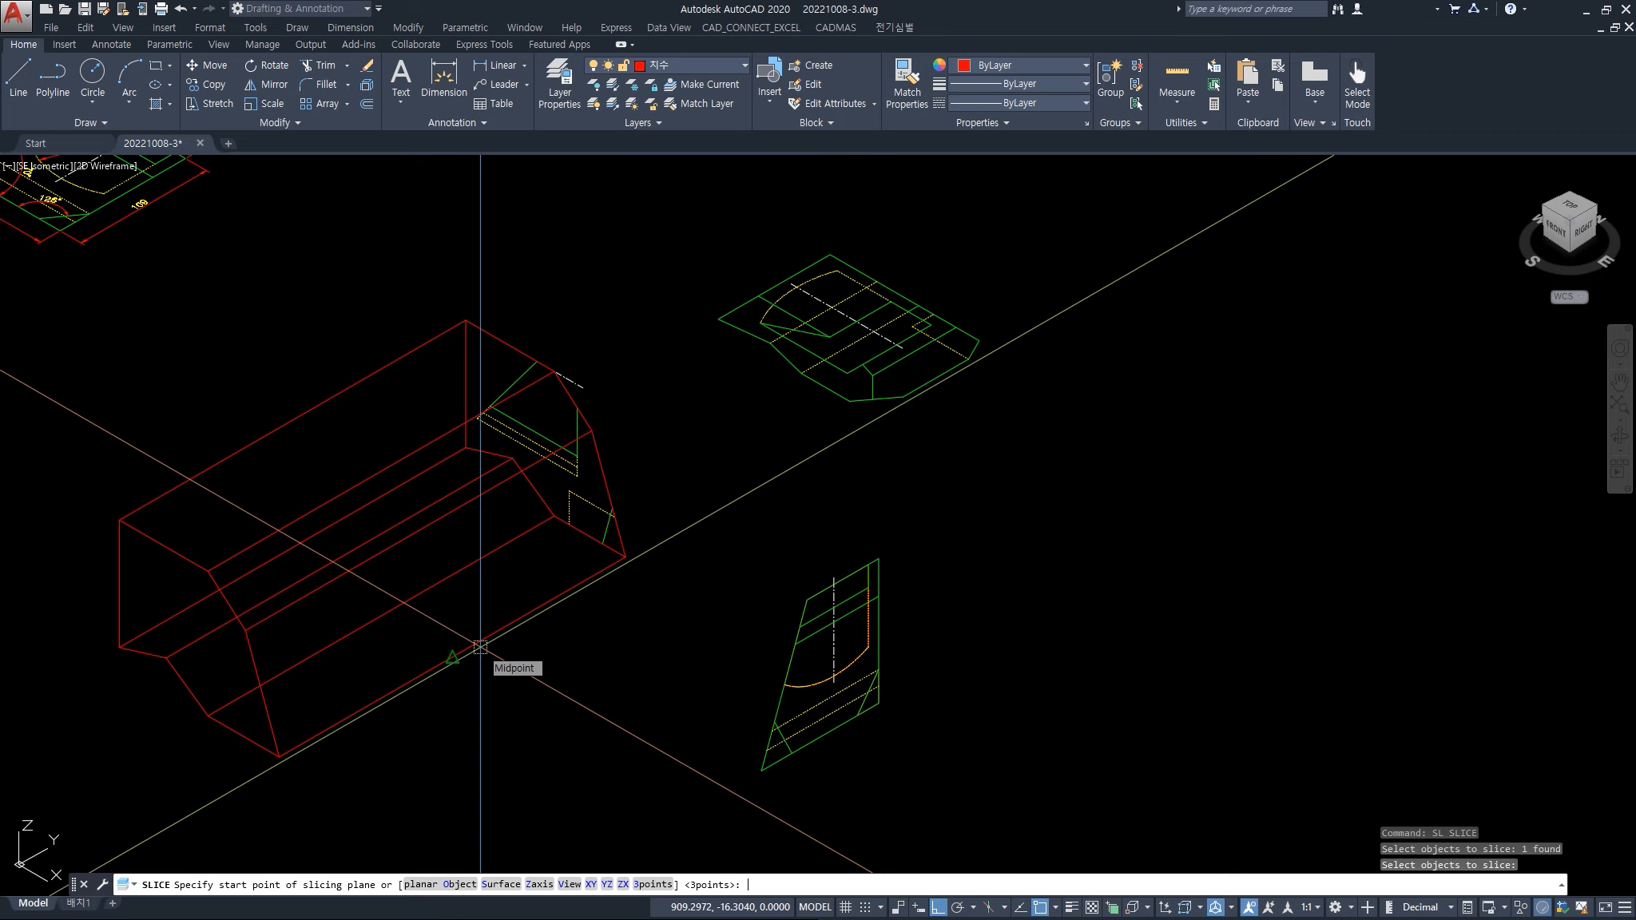
{"action": "type", "text": "3"}
{"action": "key", "text": "Return"}
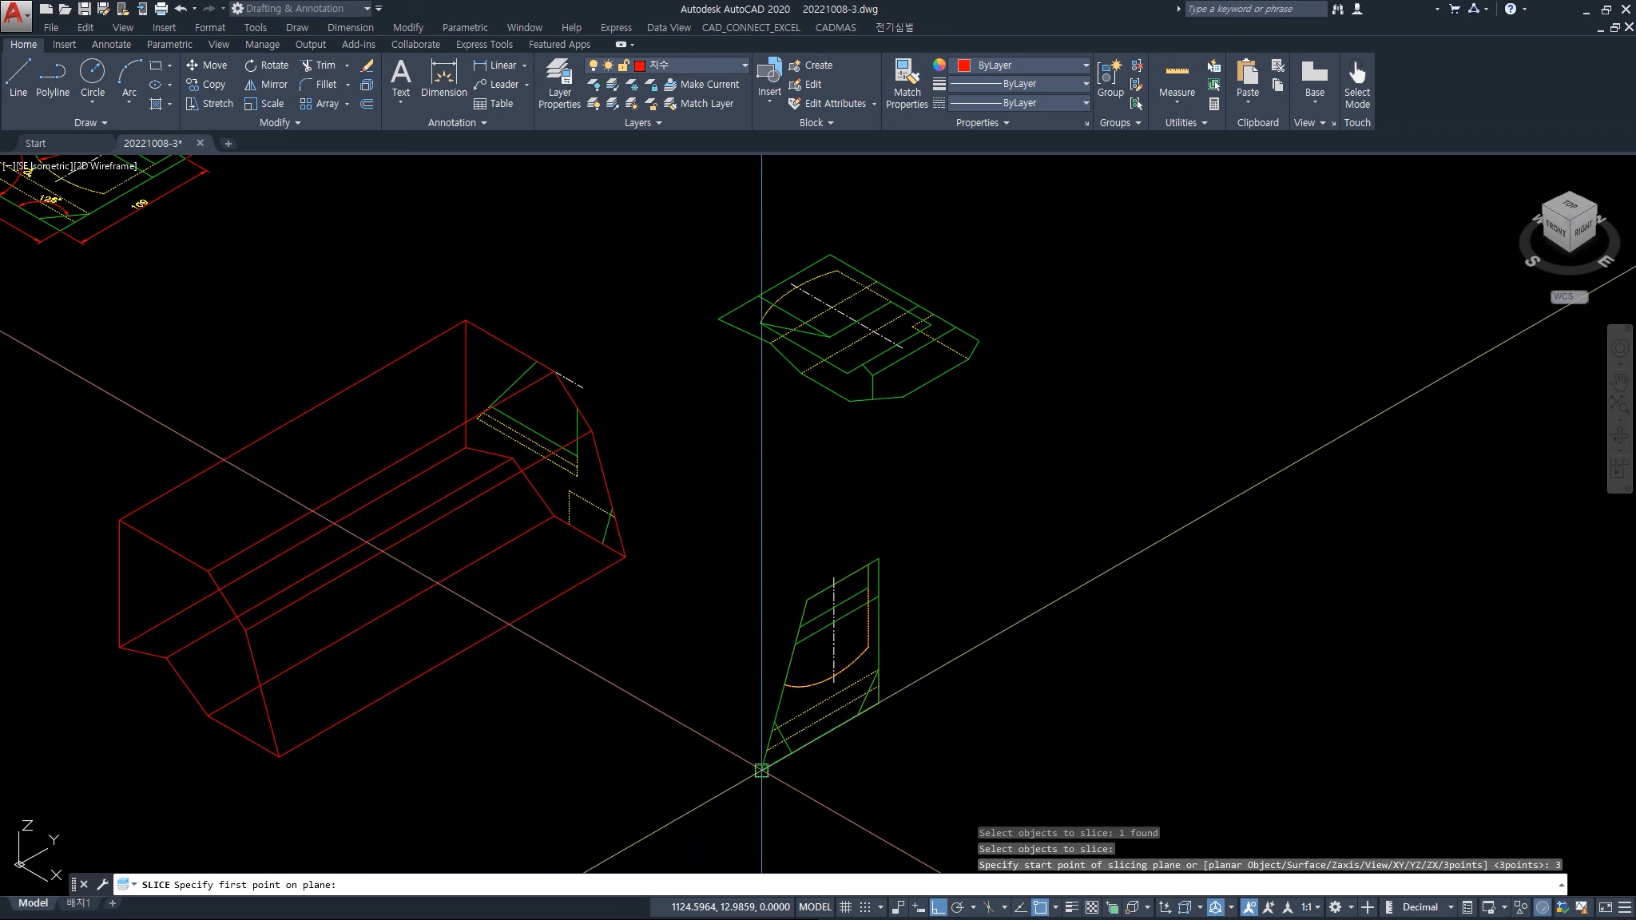
{"action": "left_click", "coordinate": [762, 771]}
{"action": "left_click", "coordinate": [806, 605]}
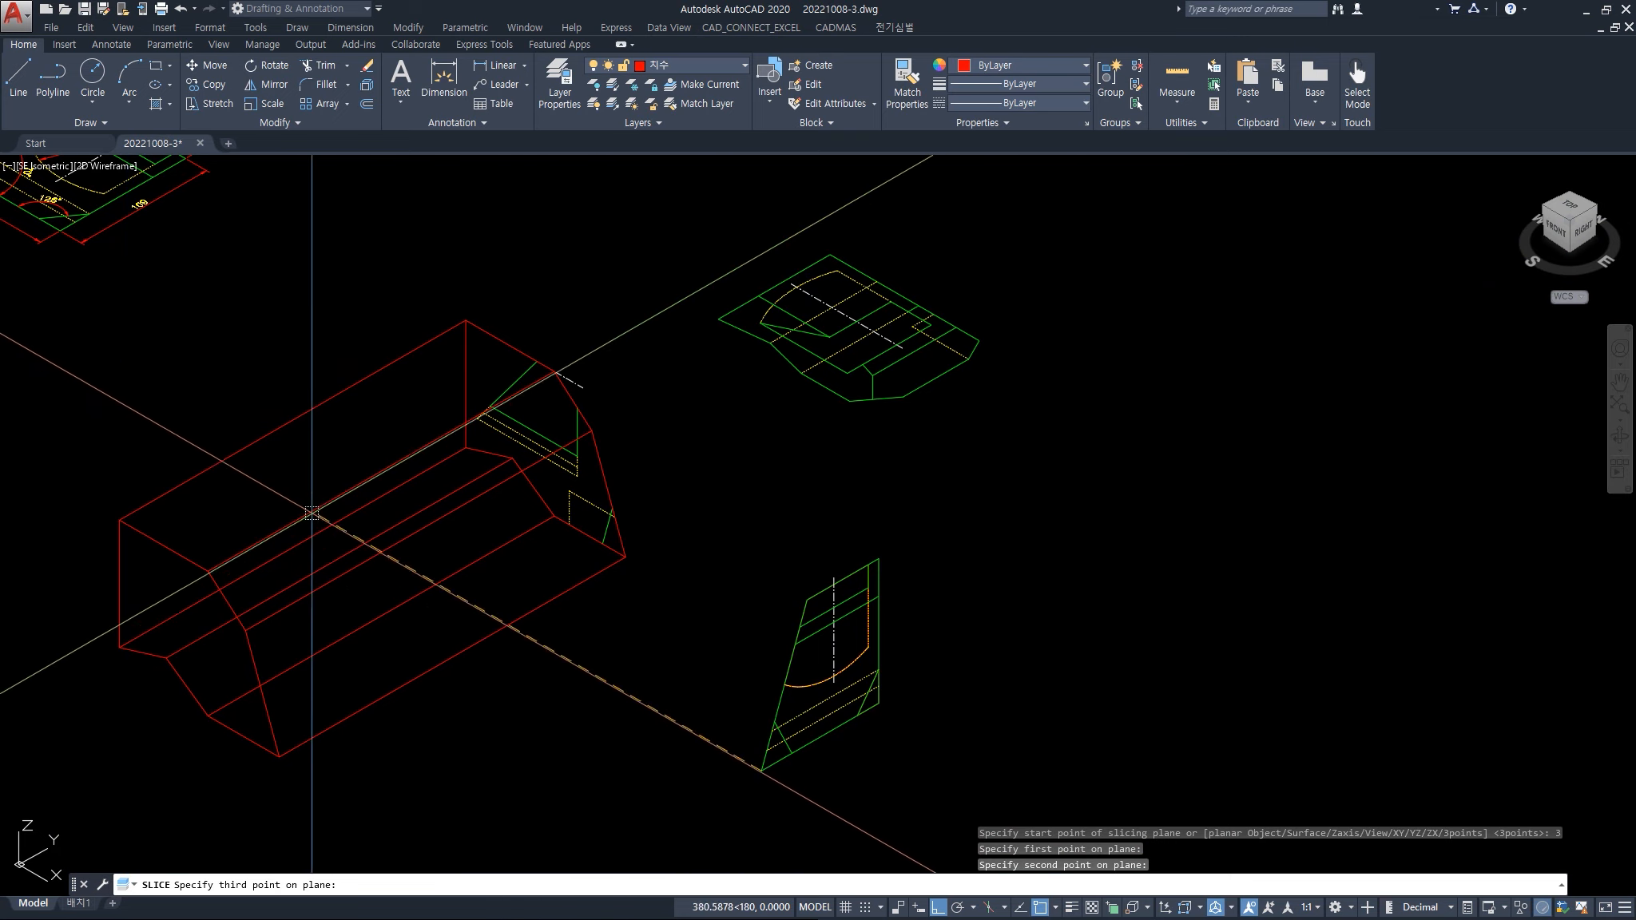
{"action": "left_click", "coordinate": [108, 409]}
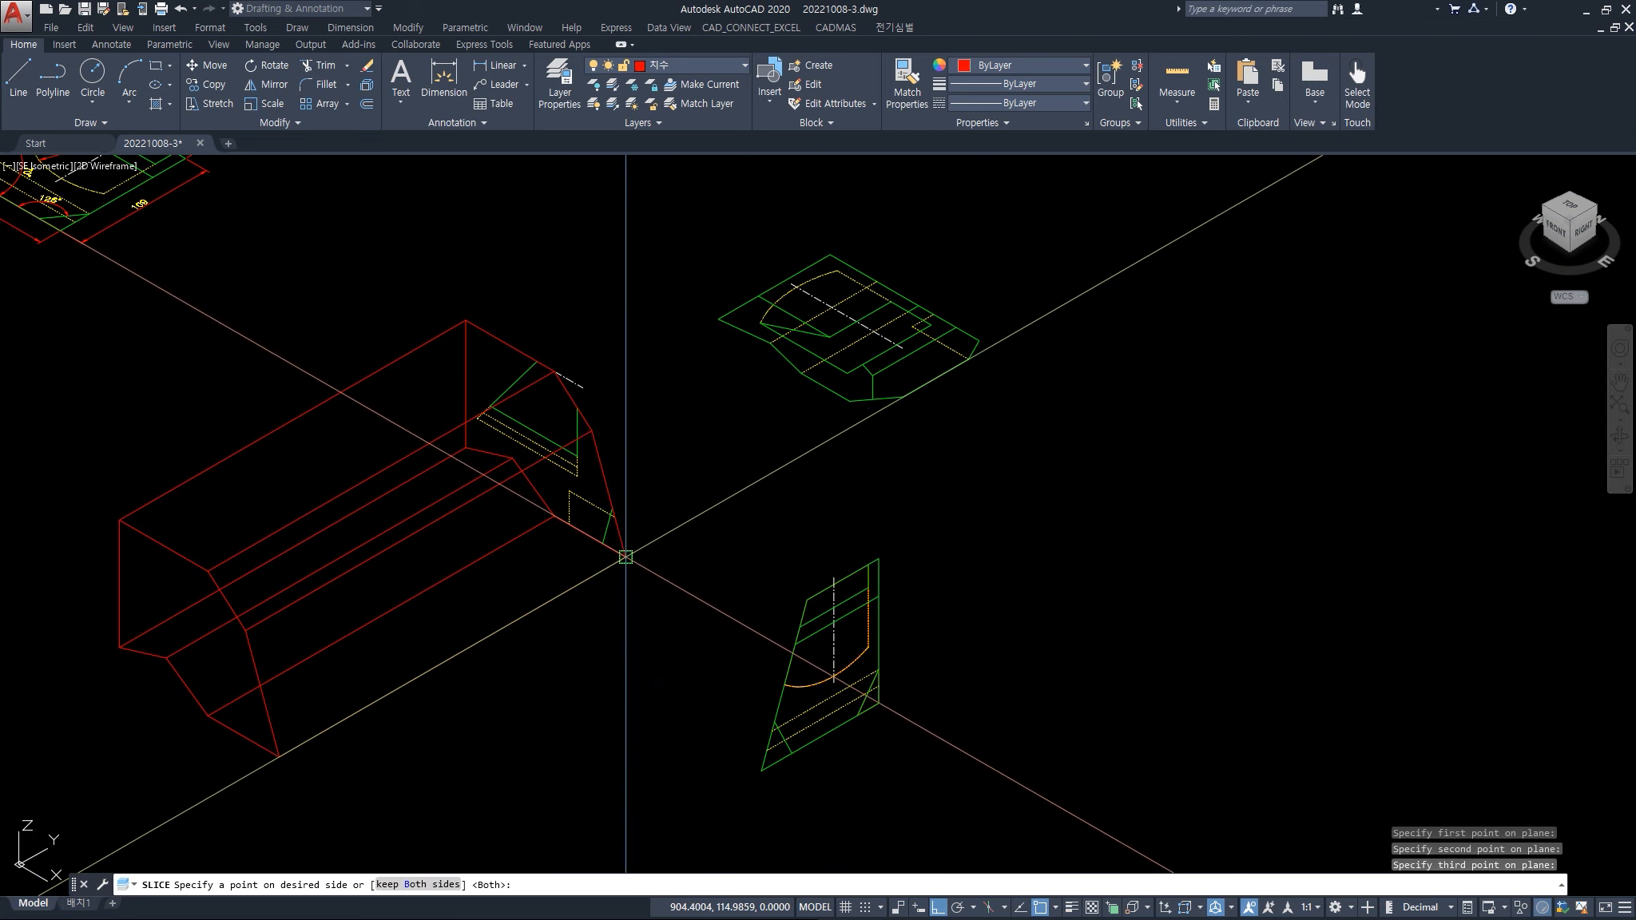
{"action": "left_click", "coordinate": [625, 557]}
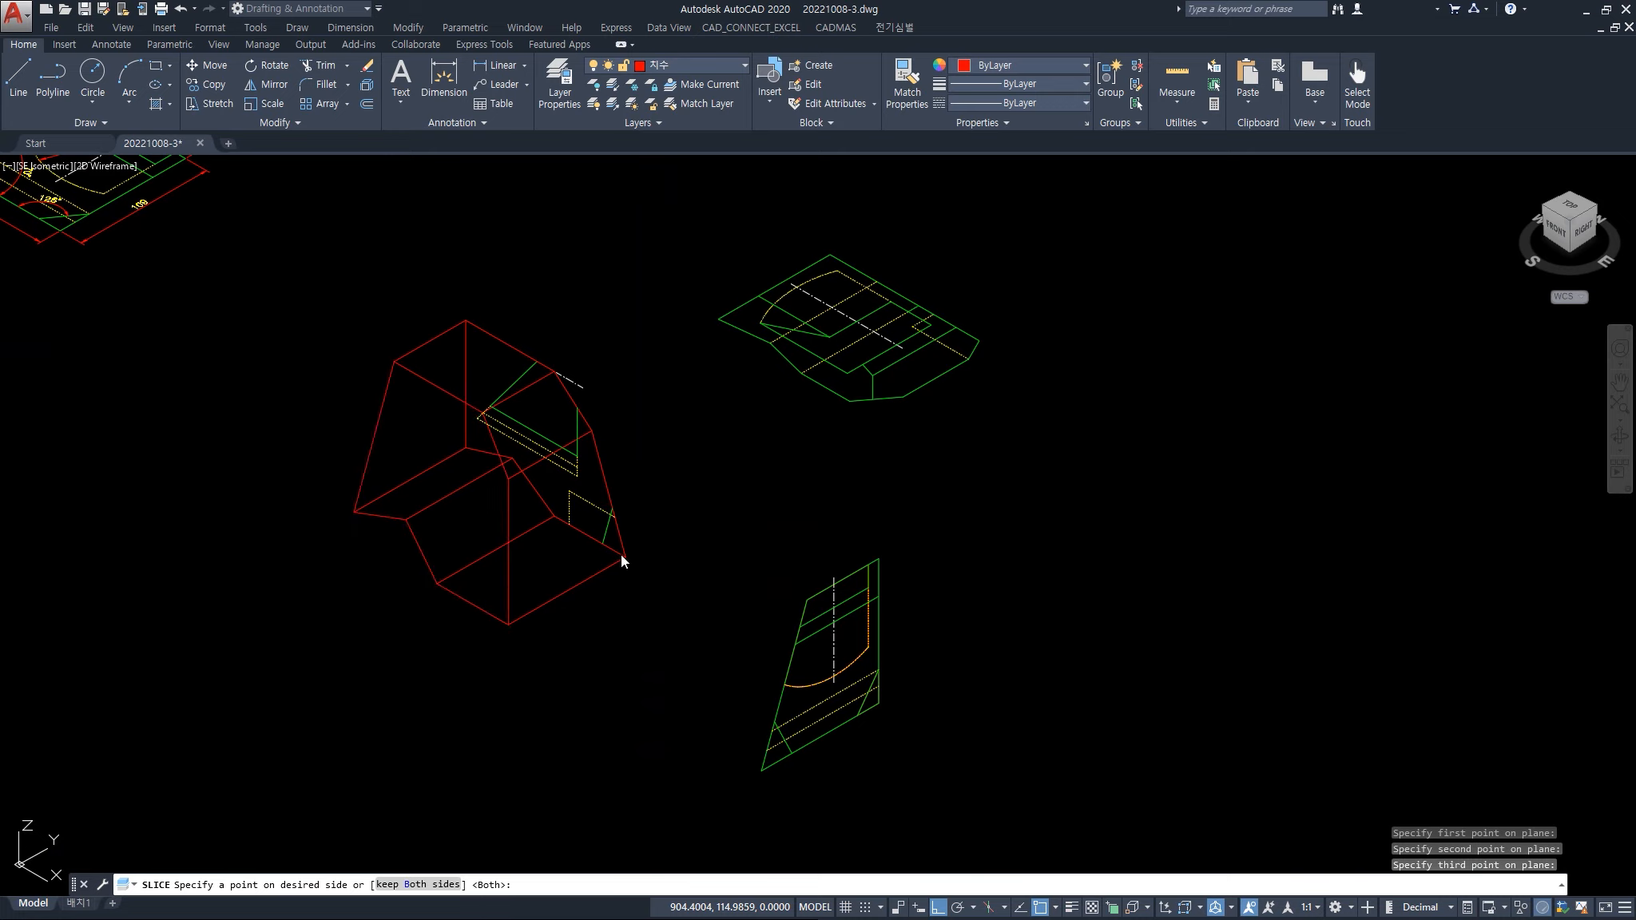
{"action": "key", "text": "Return"}
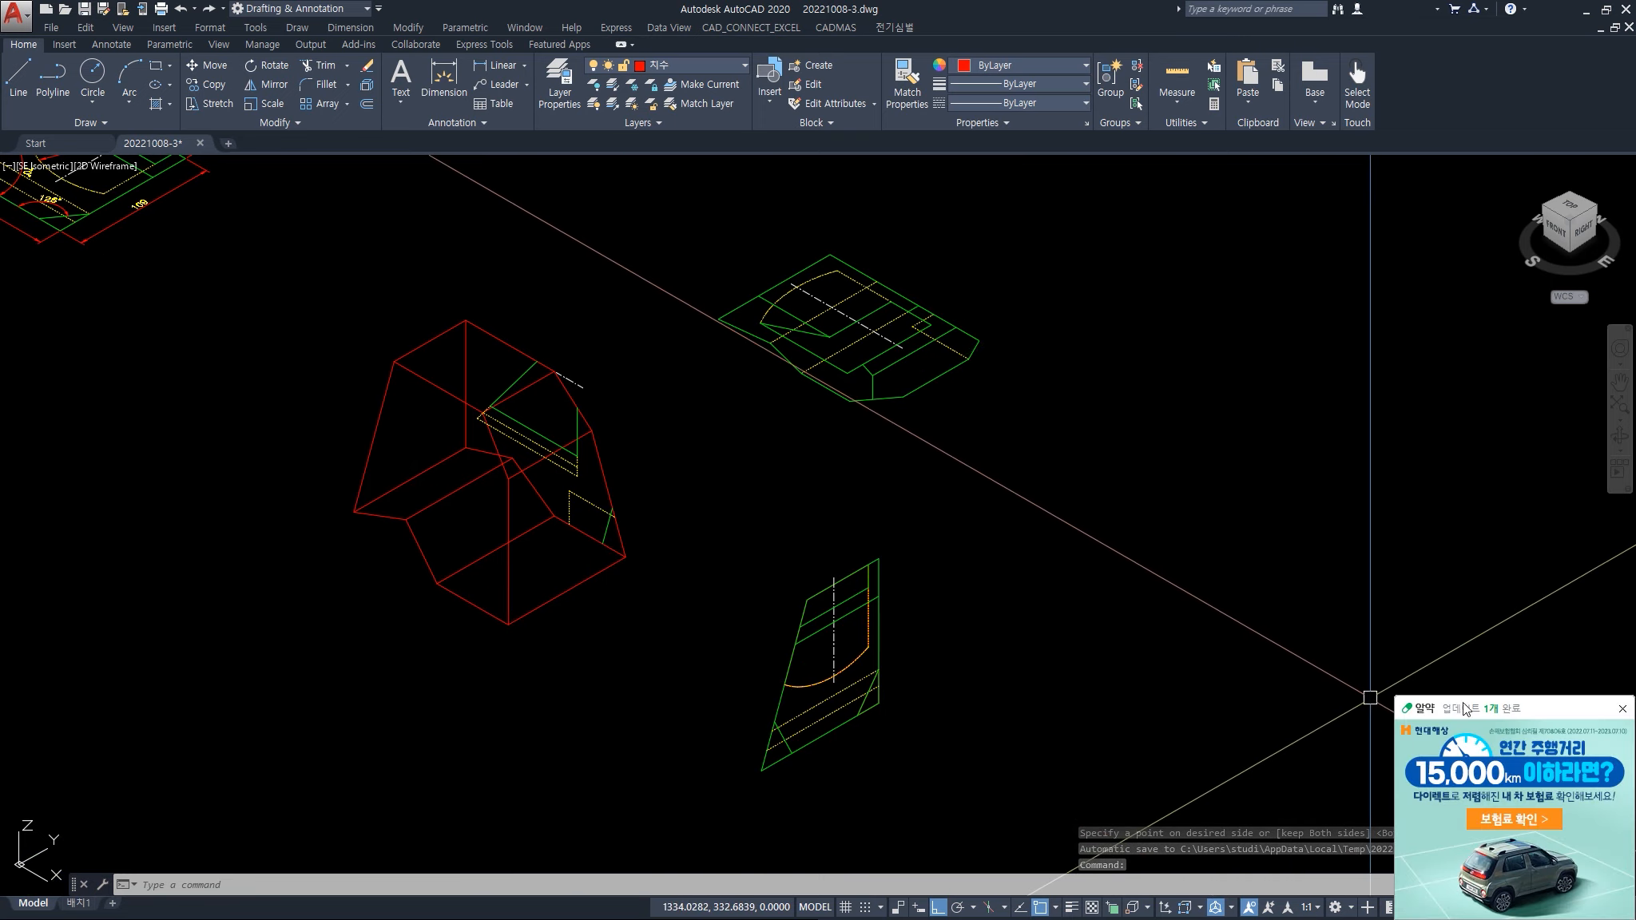
- Dismiss the advertisement pop-up covering the drawing
{"action": "left_click", "coordinate": [1623, 709]}
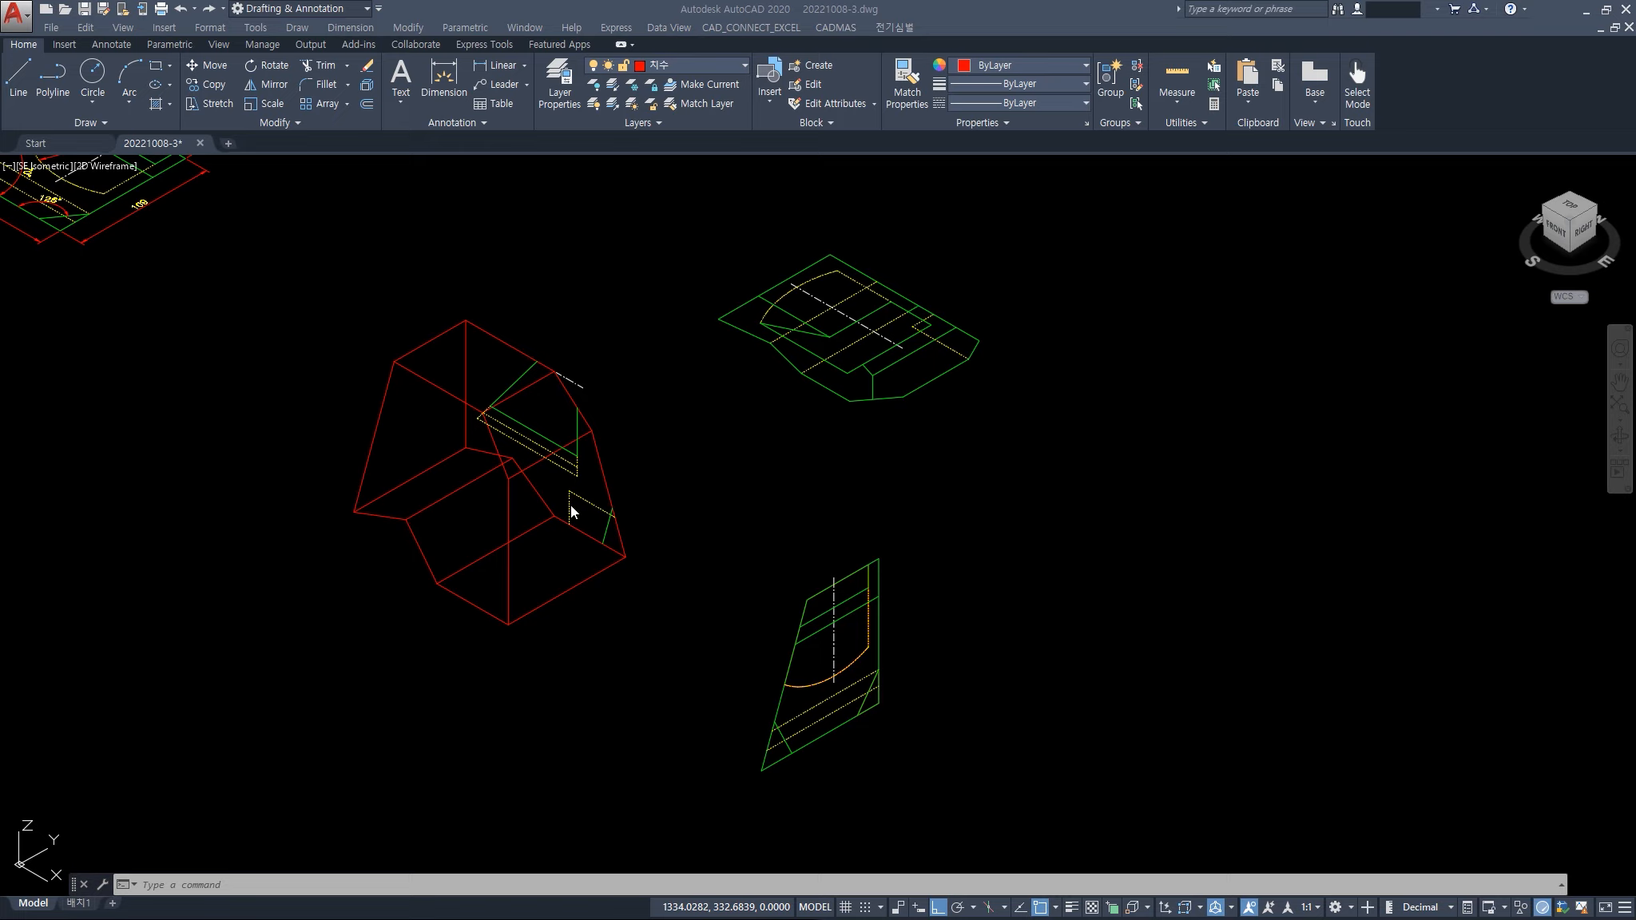
{"action": "left_click", "coordinate": [992, 609]}
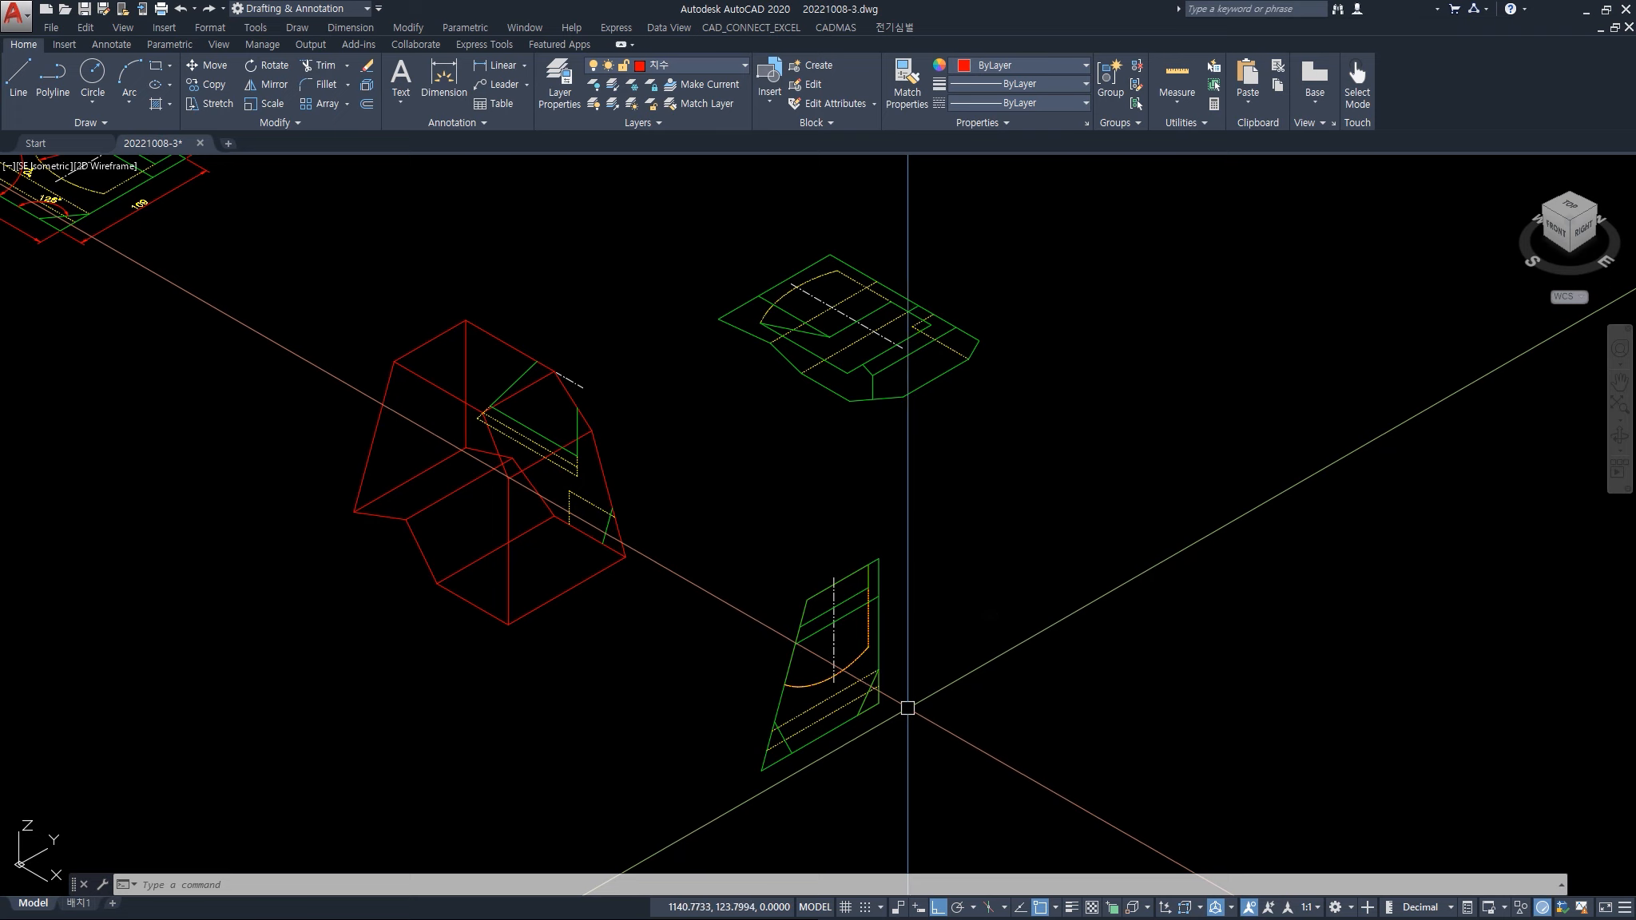
- Extrude the small triangle at the side view's lower-right corner to the far edge of the front view's small dashed rectangle
{"action": "type", "text": "ext"}
{"action": "key", "text": "Return"}
{"action": "scroll", "coordinate": [891, 696], "scroll_direction": "up", "scroll_amount": 6}
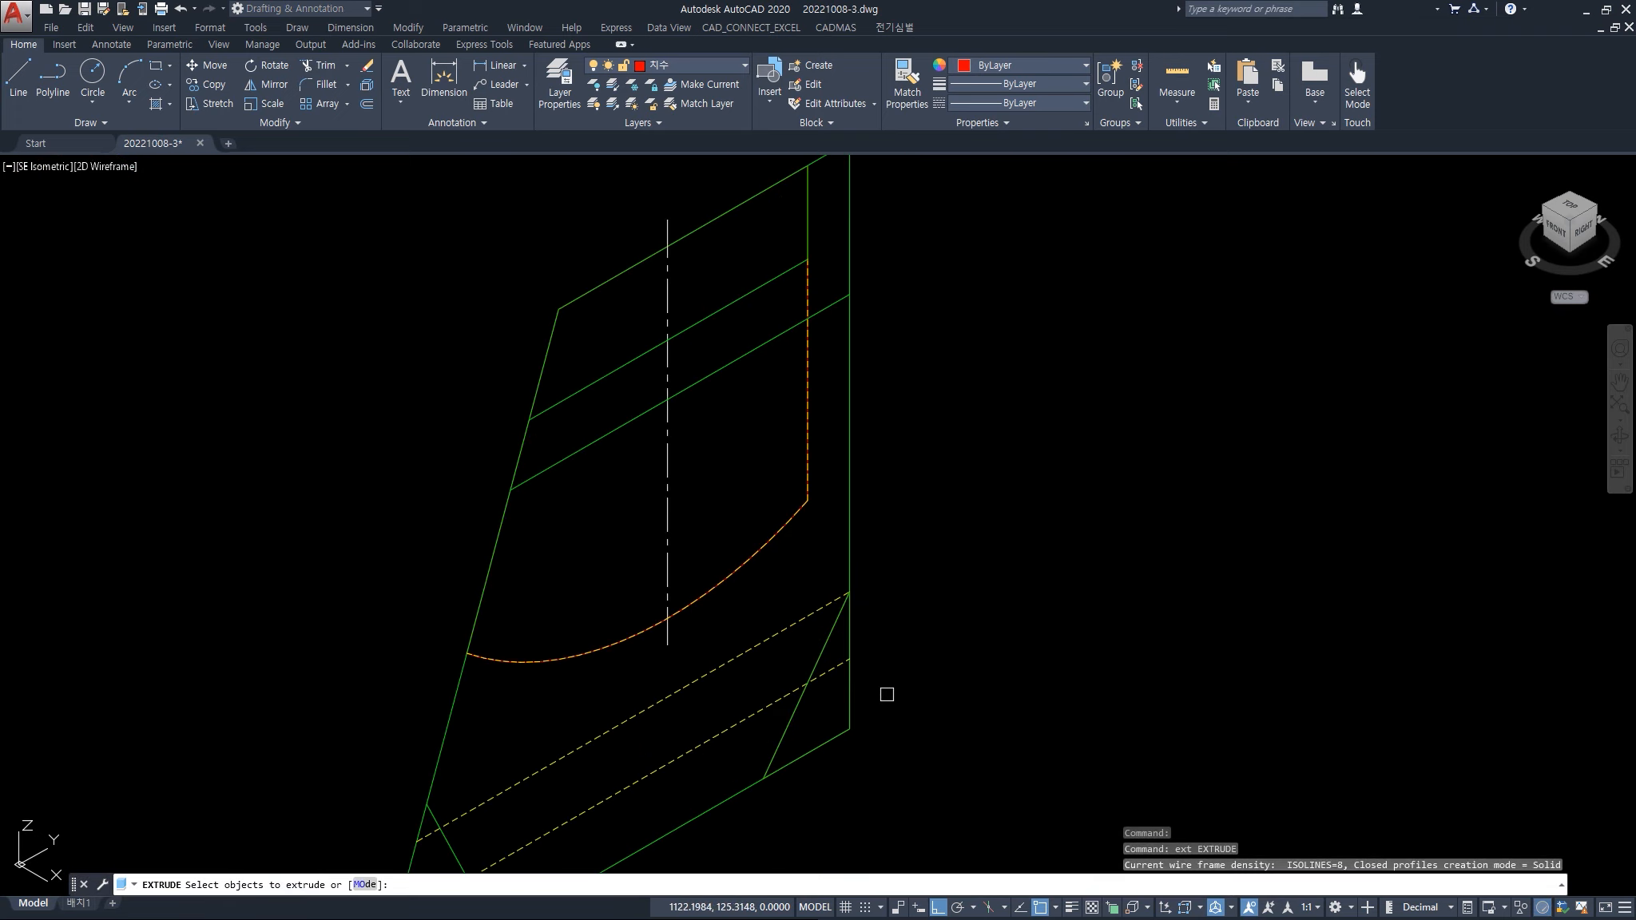
{"action": "left_click", "coordinate": [849, 707]}
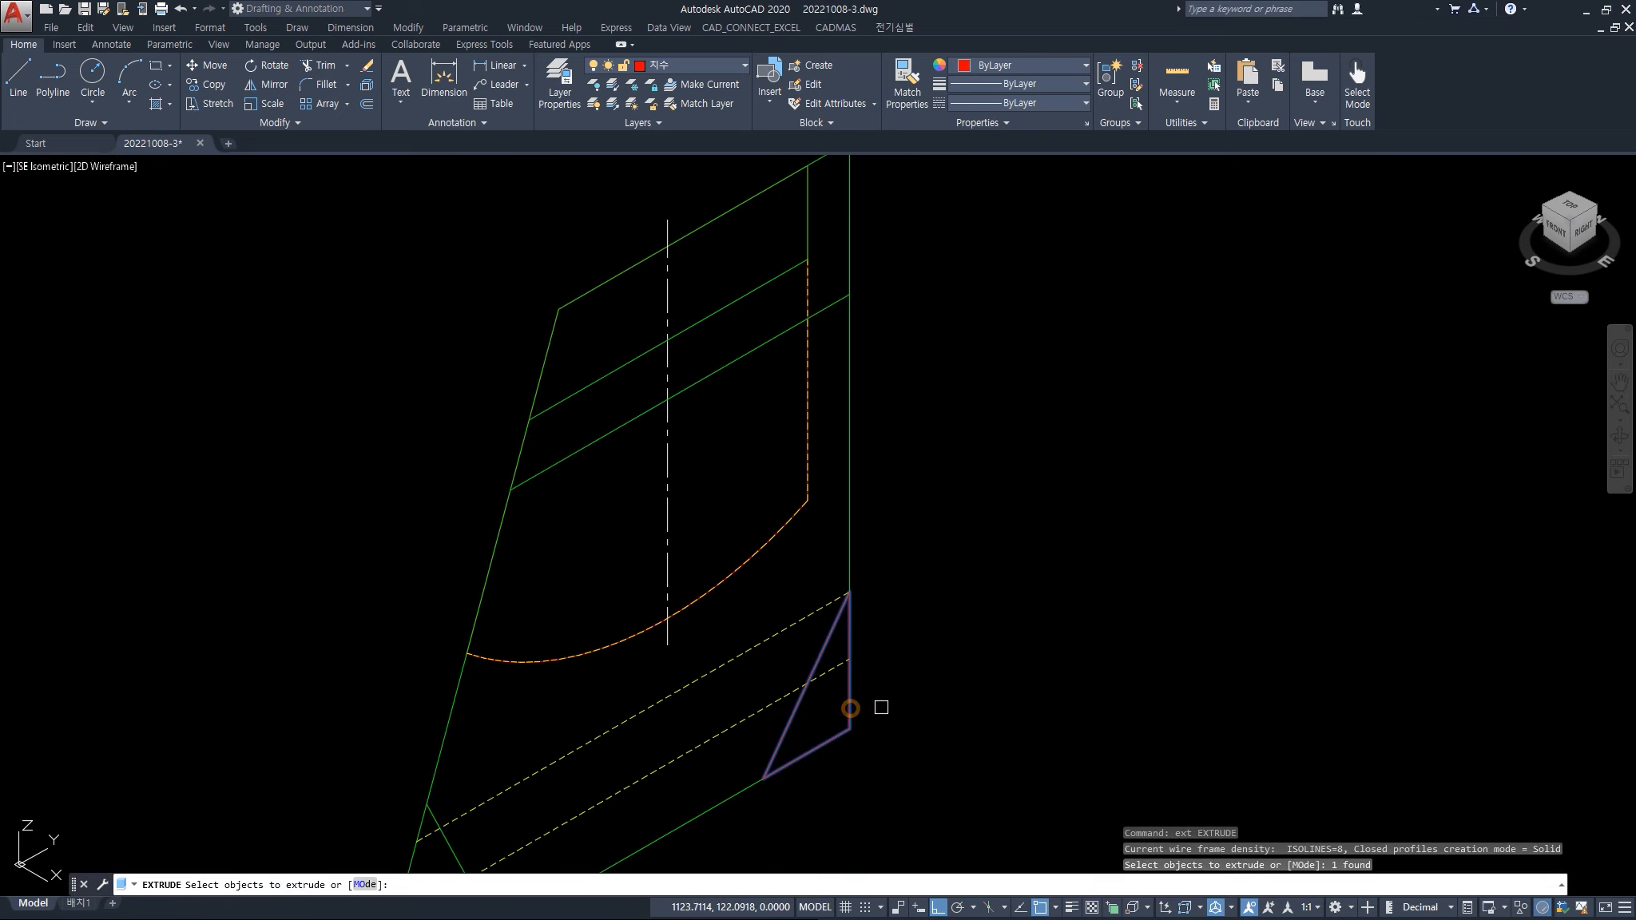
{"action": "scroll", "coordinate": [943, 690], "scroll_direction": "down", "scroll_amount": 5}
{"action": "key", "text": "Return"}
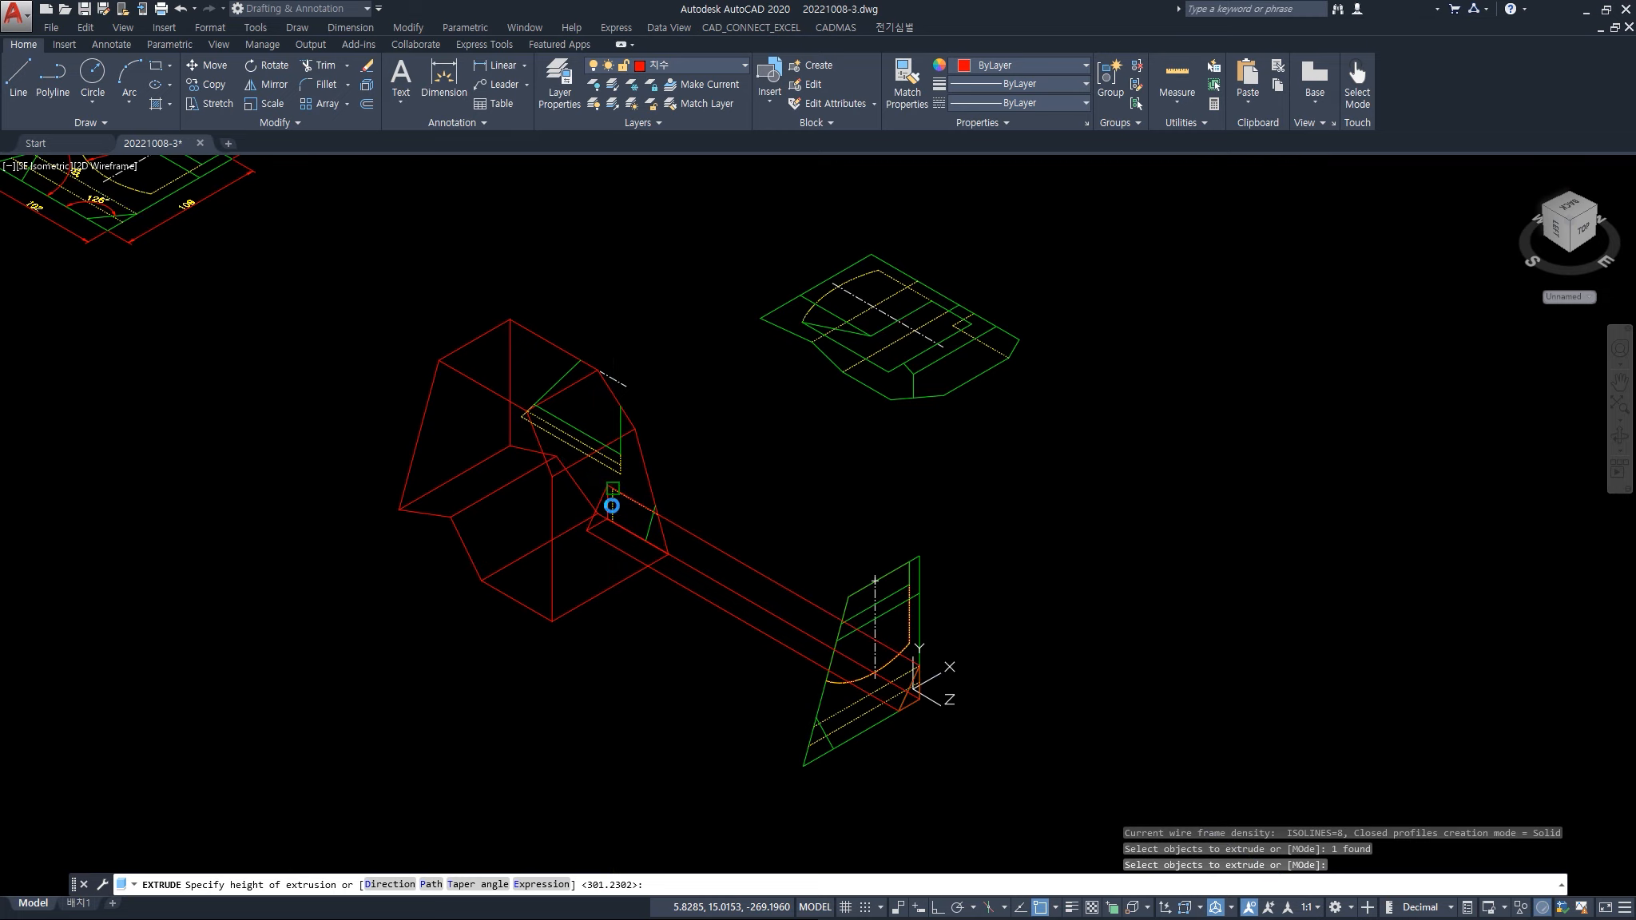
{"action": "key", "text": "Escape"}
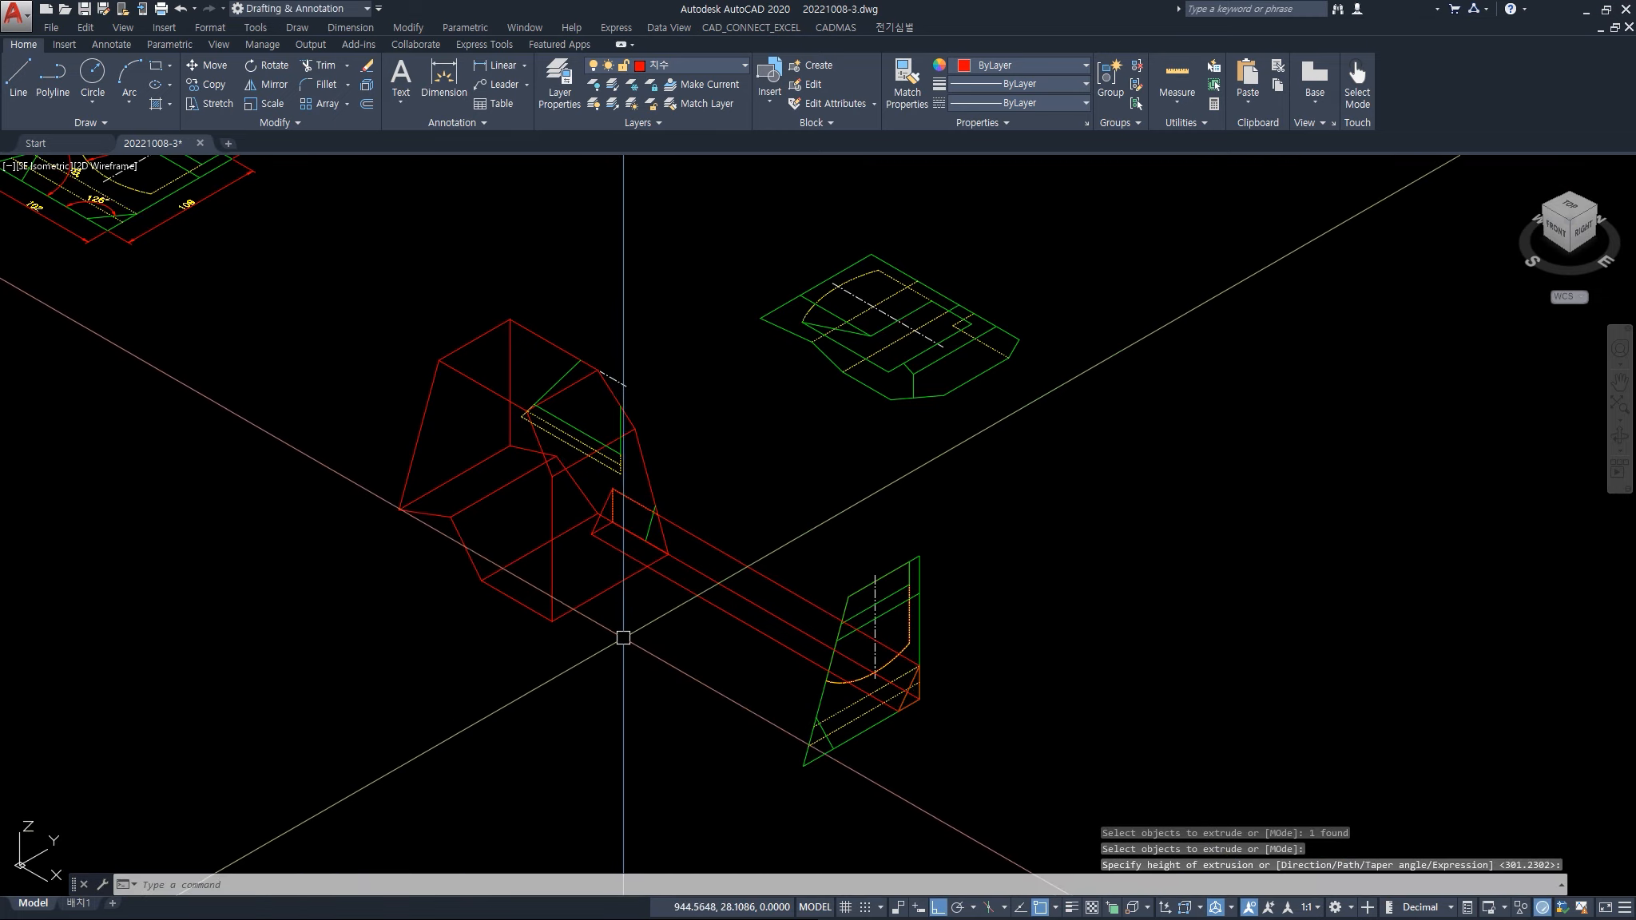
{"action": "key", "text": "Escape"}
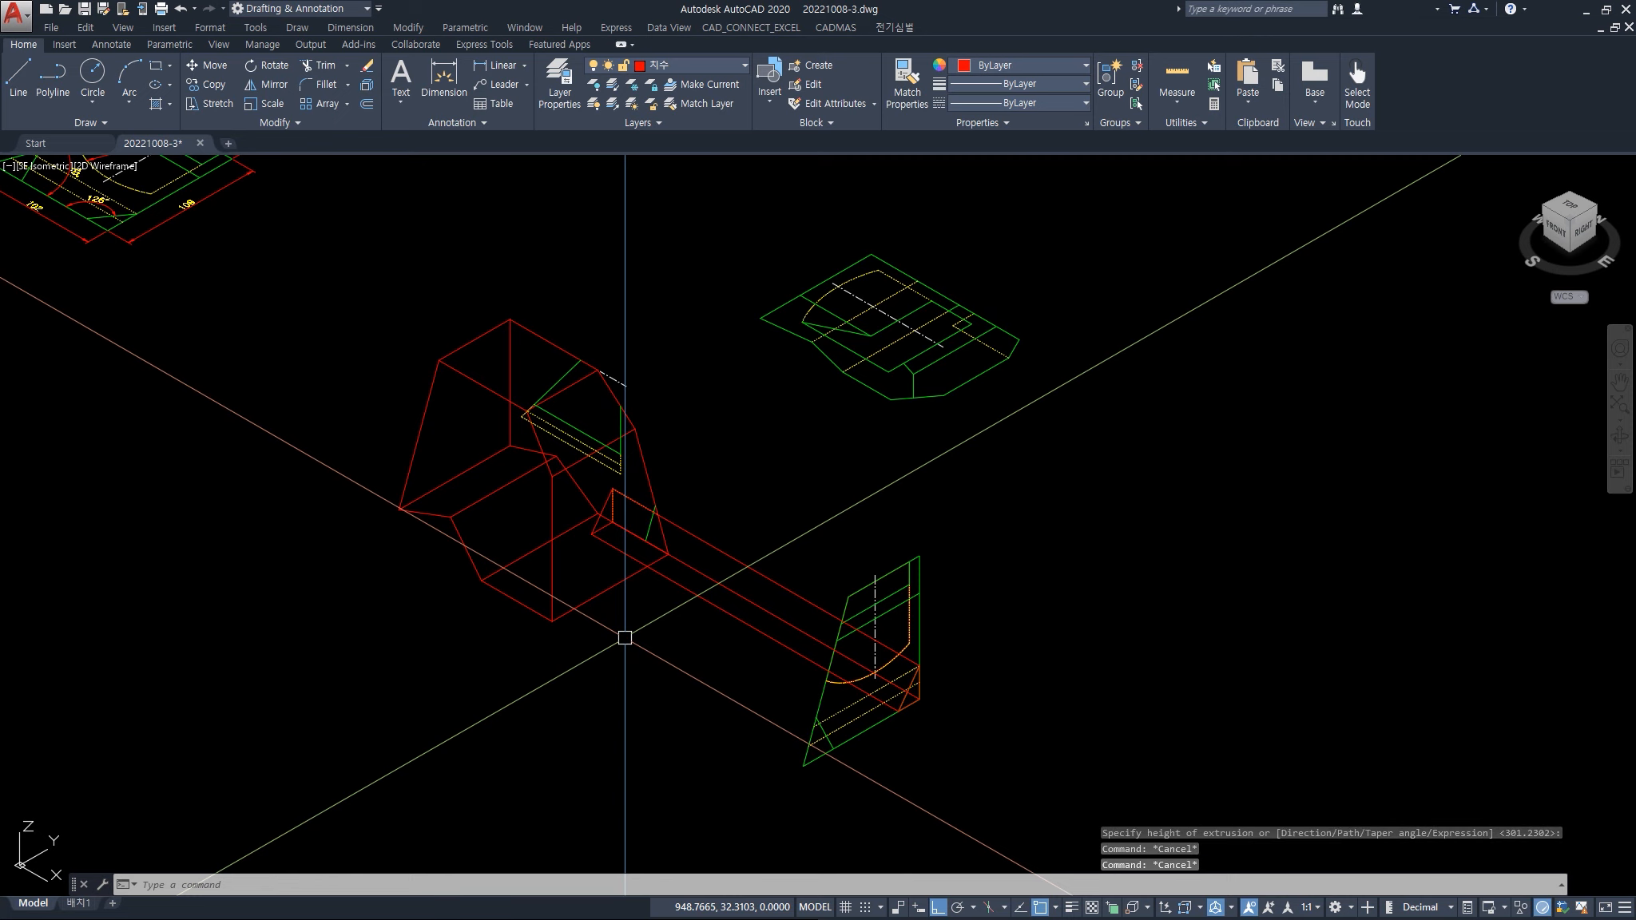
- Subtract the long triangular prism from the sliced main solid to notch its lower-right corner
{"action": "type", "text": "s"}
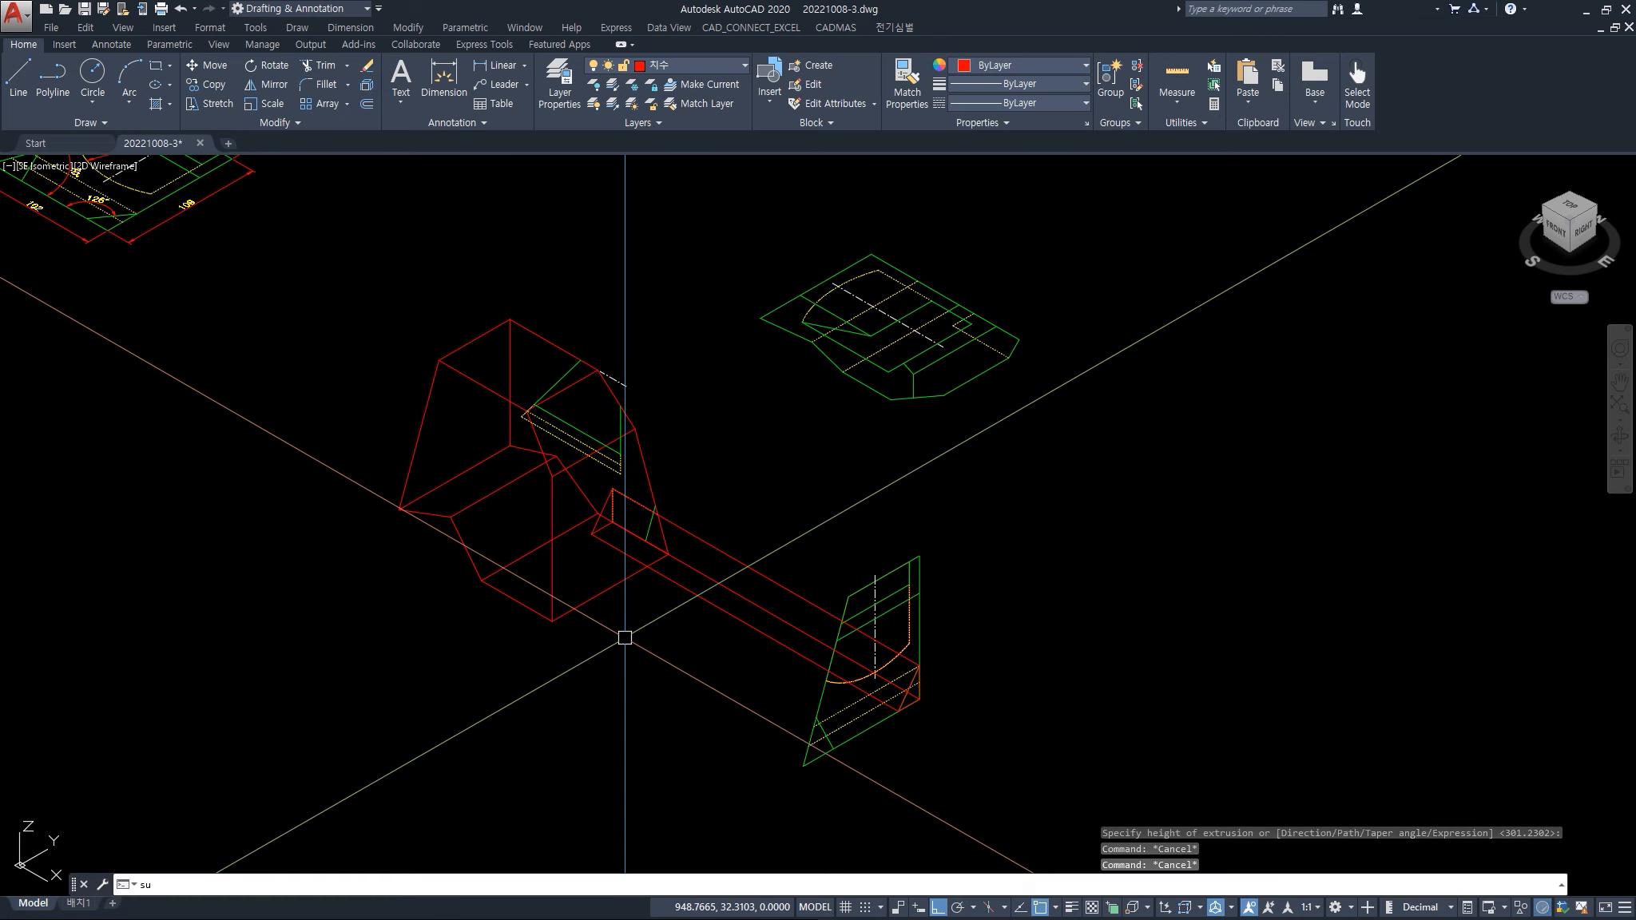
{"action": "type", "text": "u"}
{"action": "key", "text": "Return"}
{"action": "left_click", "coordinate": [597, 596]}
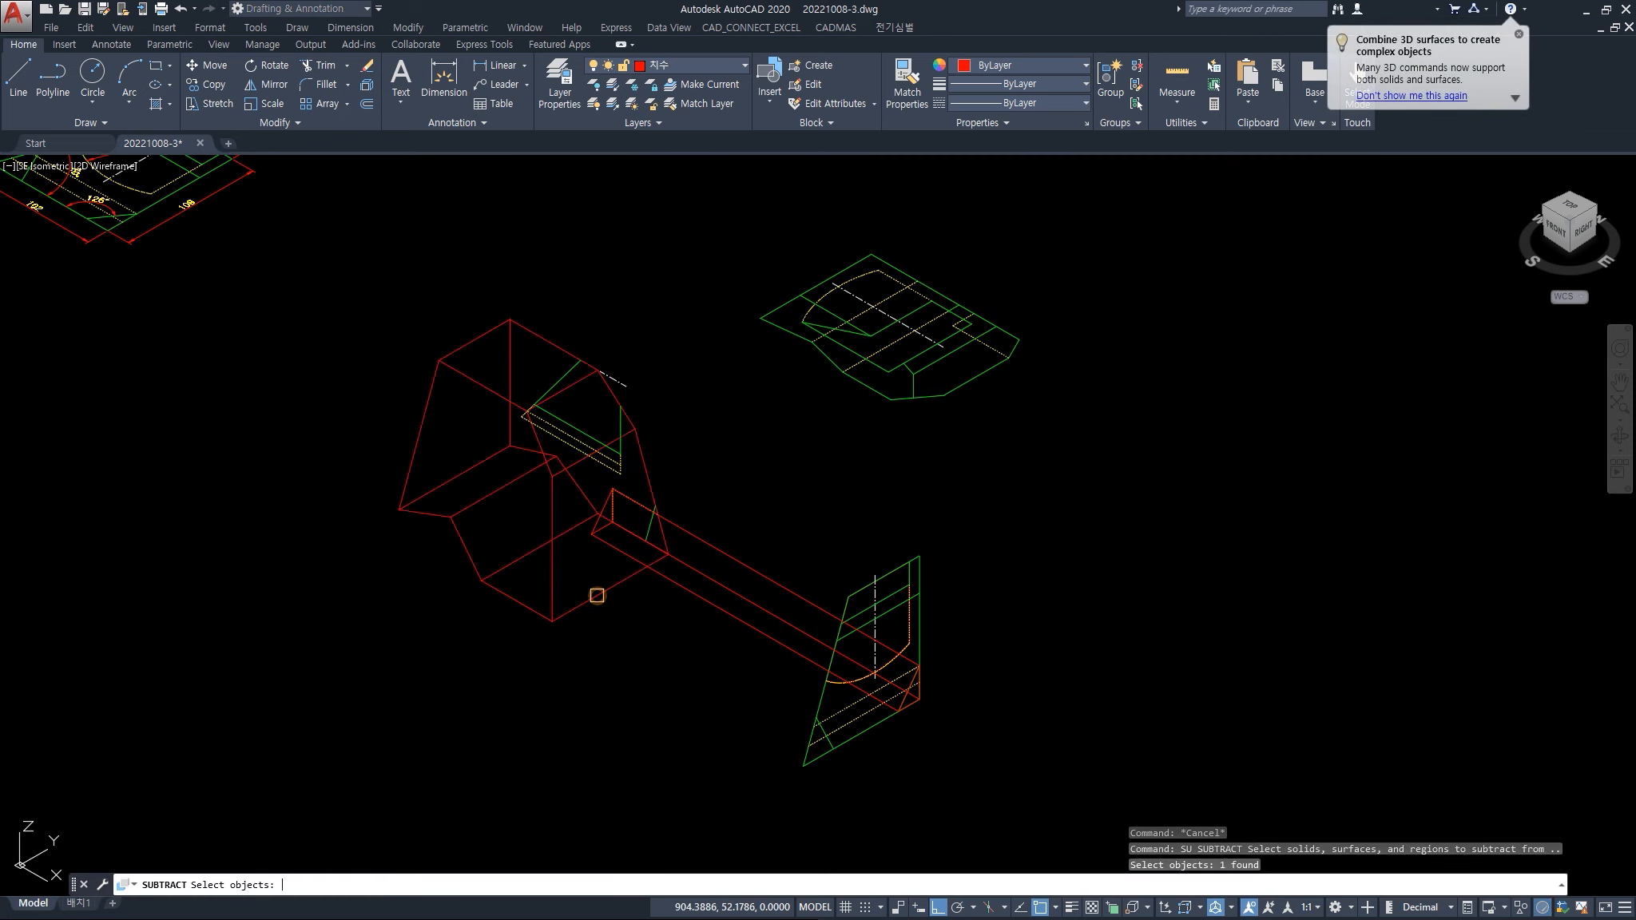
{"action": "key", "text": "Return"}
{"action": "left_click", "coordinate": [684, 594]}
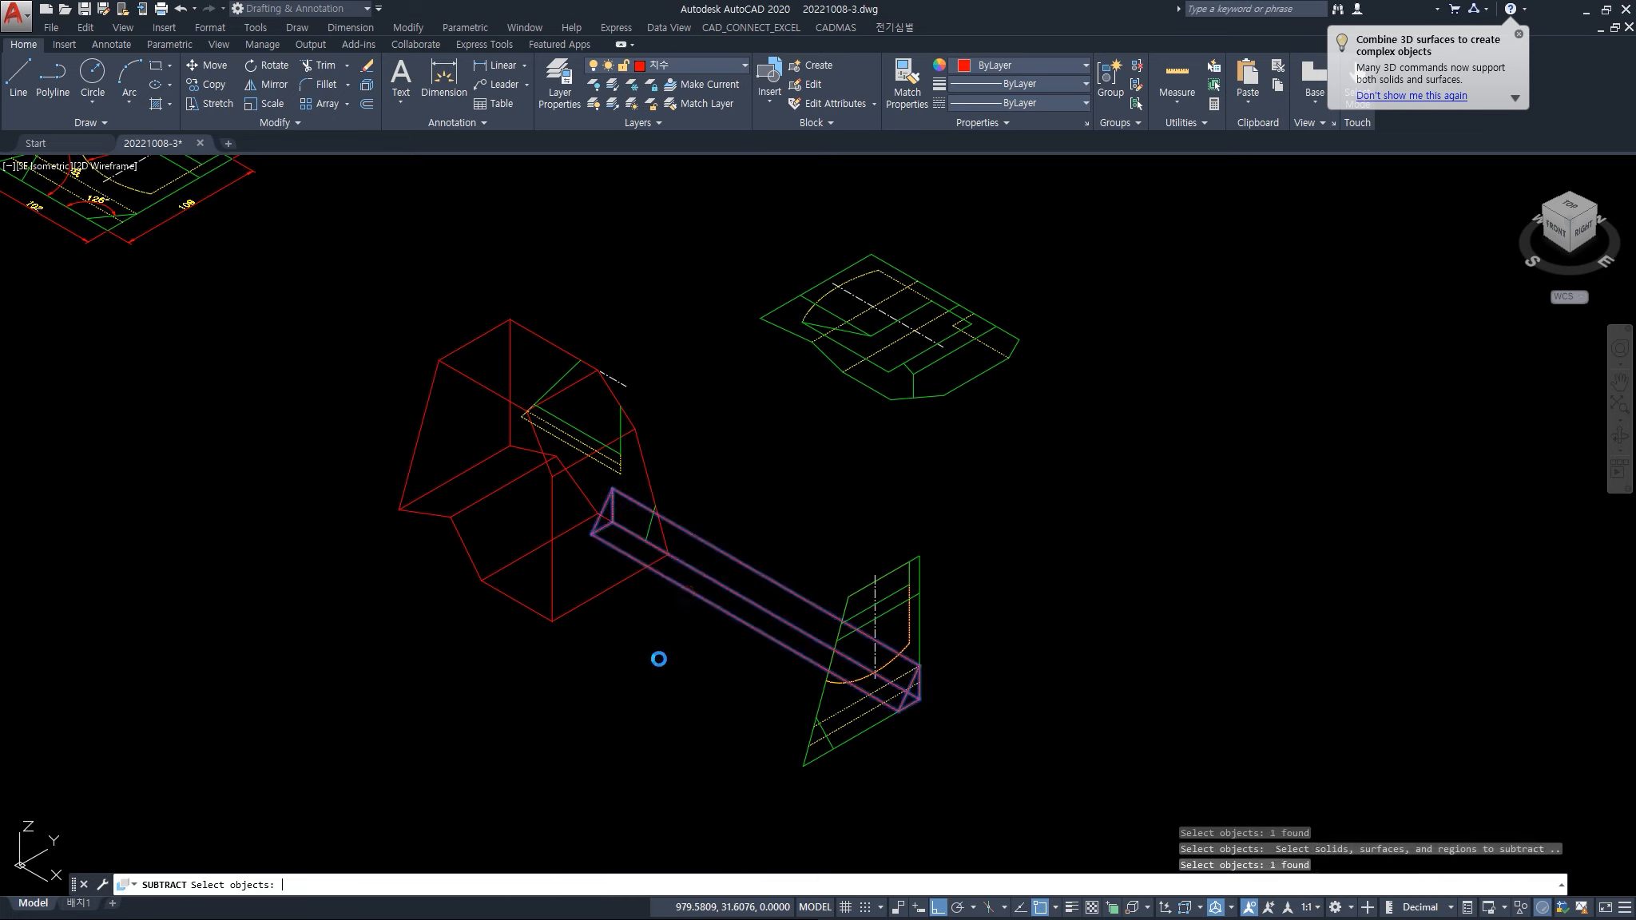
{"action": "key", "text": "Return"}
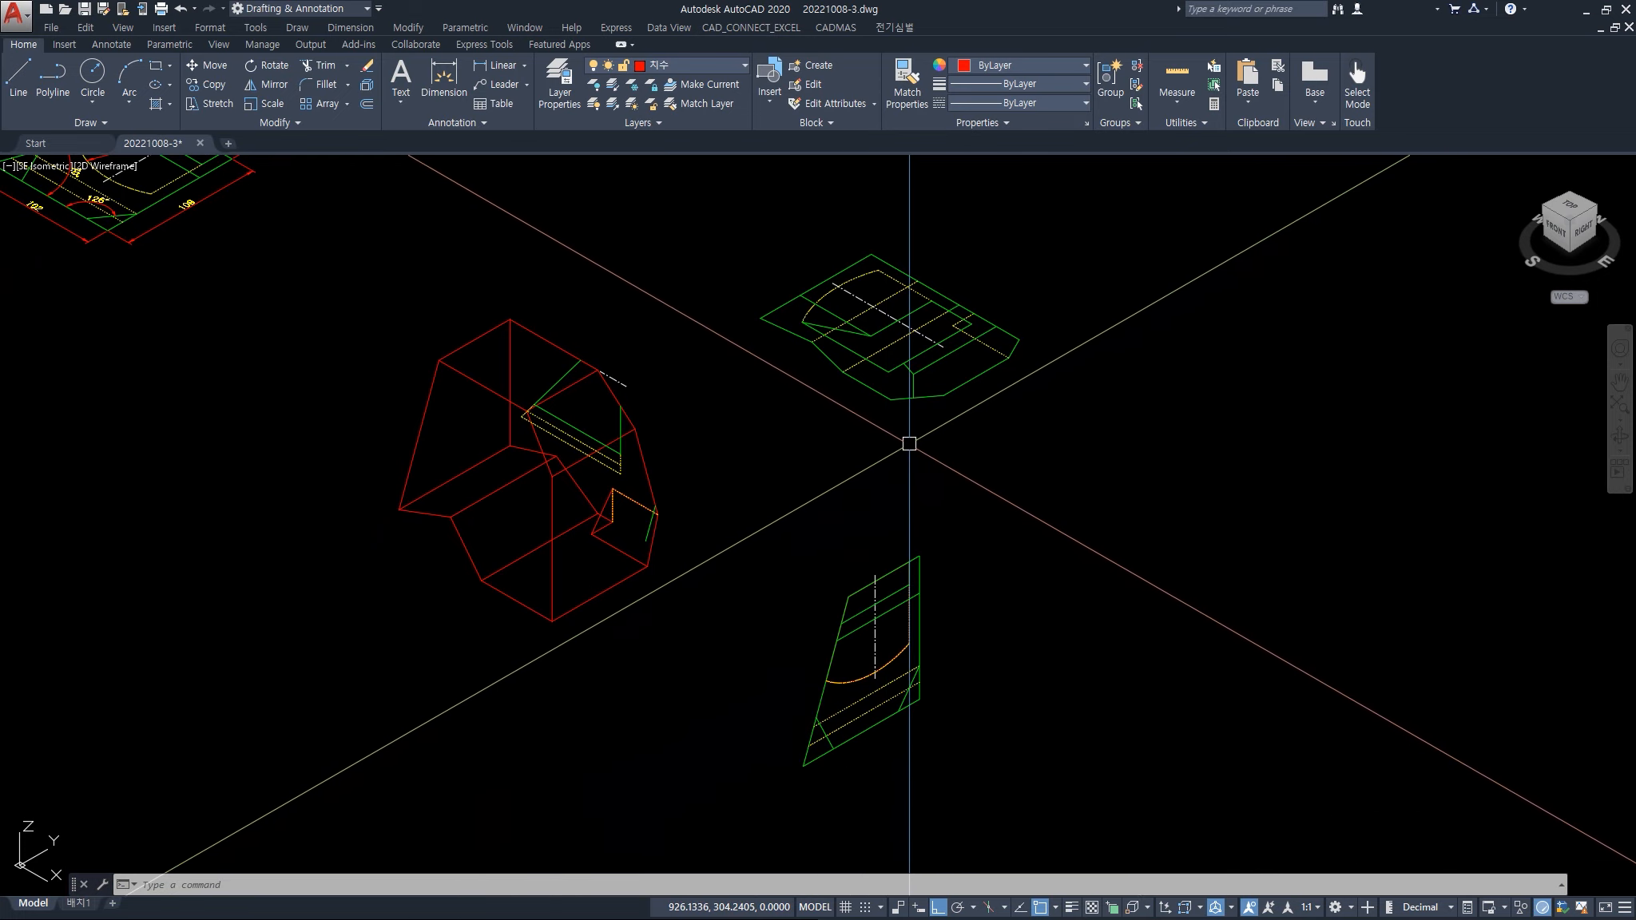
- Copy the top view's short slanted edge onto the solid's base, using the adjacent outline corner as base point and the solid's matching bottom corner as destination
{"action": "middle_click_drag", "start_coordinate": [925, 412], "coordinate": [924, 437]}
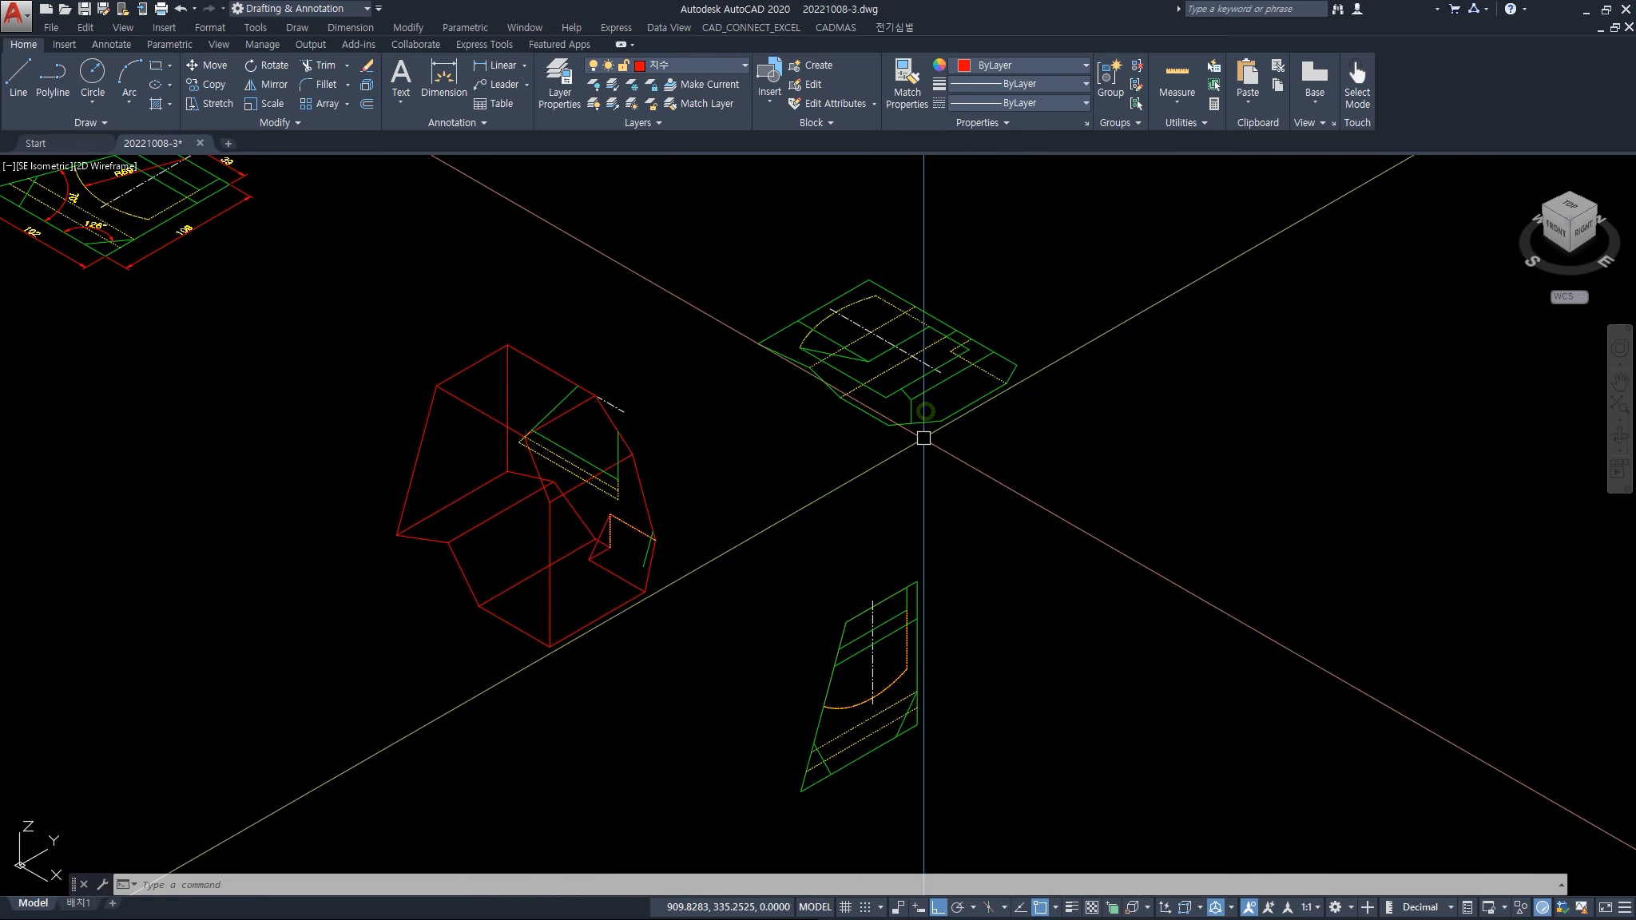
{"action": "type", "text": "co"}
{"action": "key", "text": "Return"}
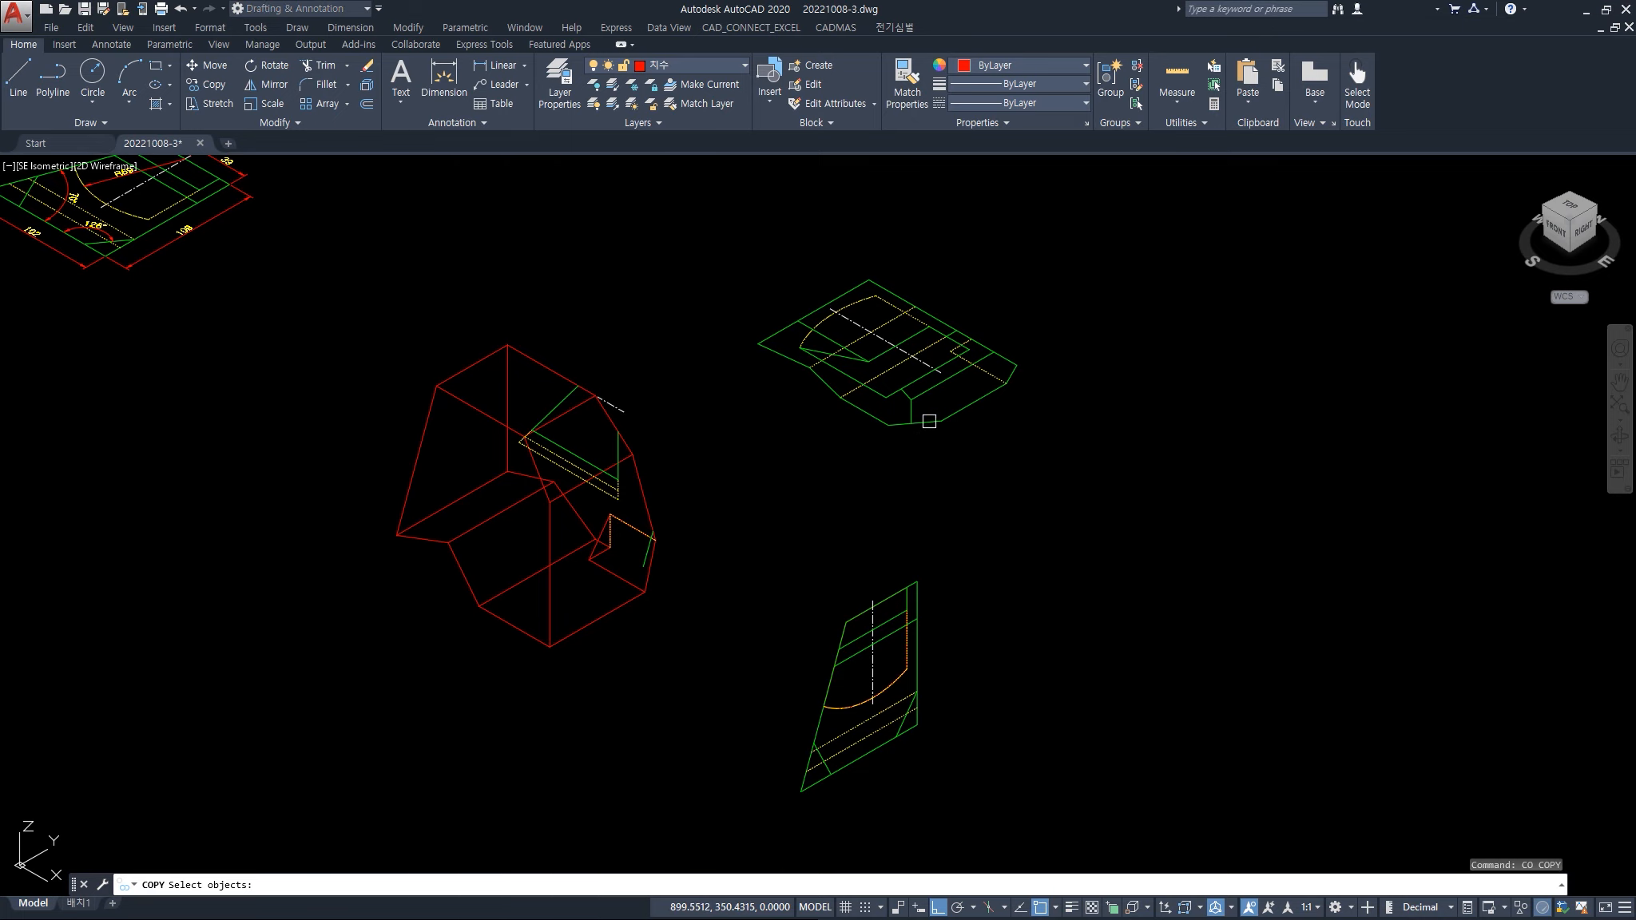
{"action": "left_click", "coordinate": [929, 421]}
{"action": "key", "text": "Return"}
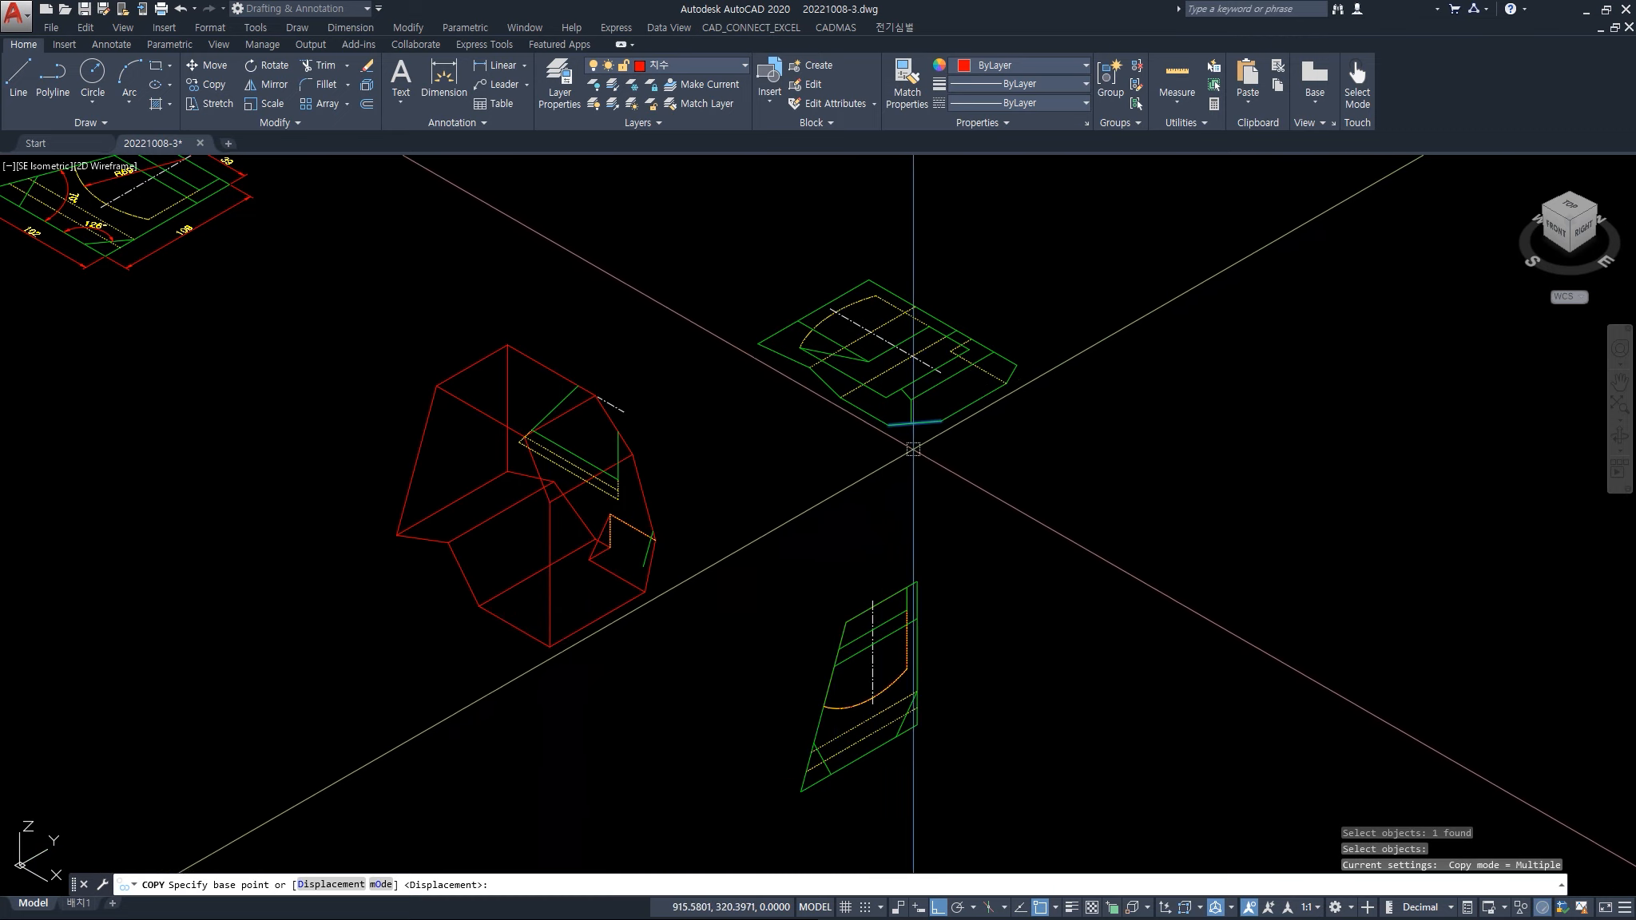
{"action": "left_click", "coordinate": [841, 397]}
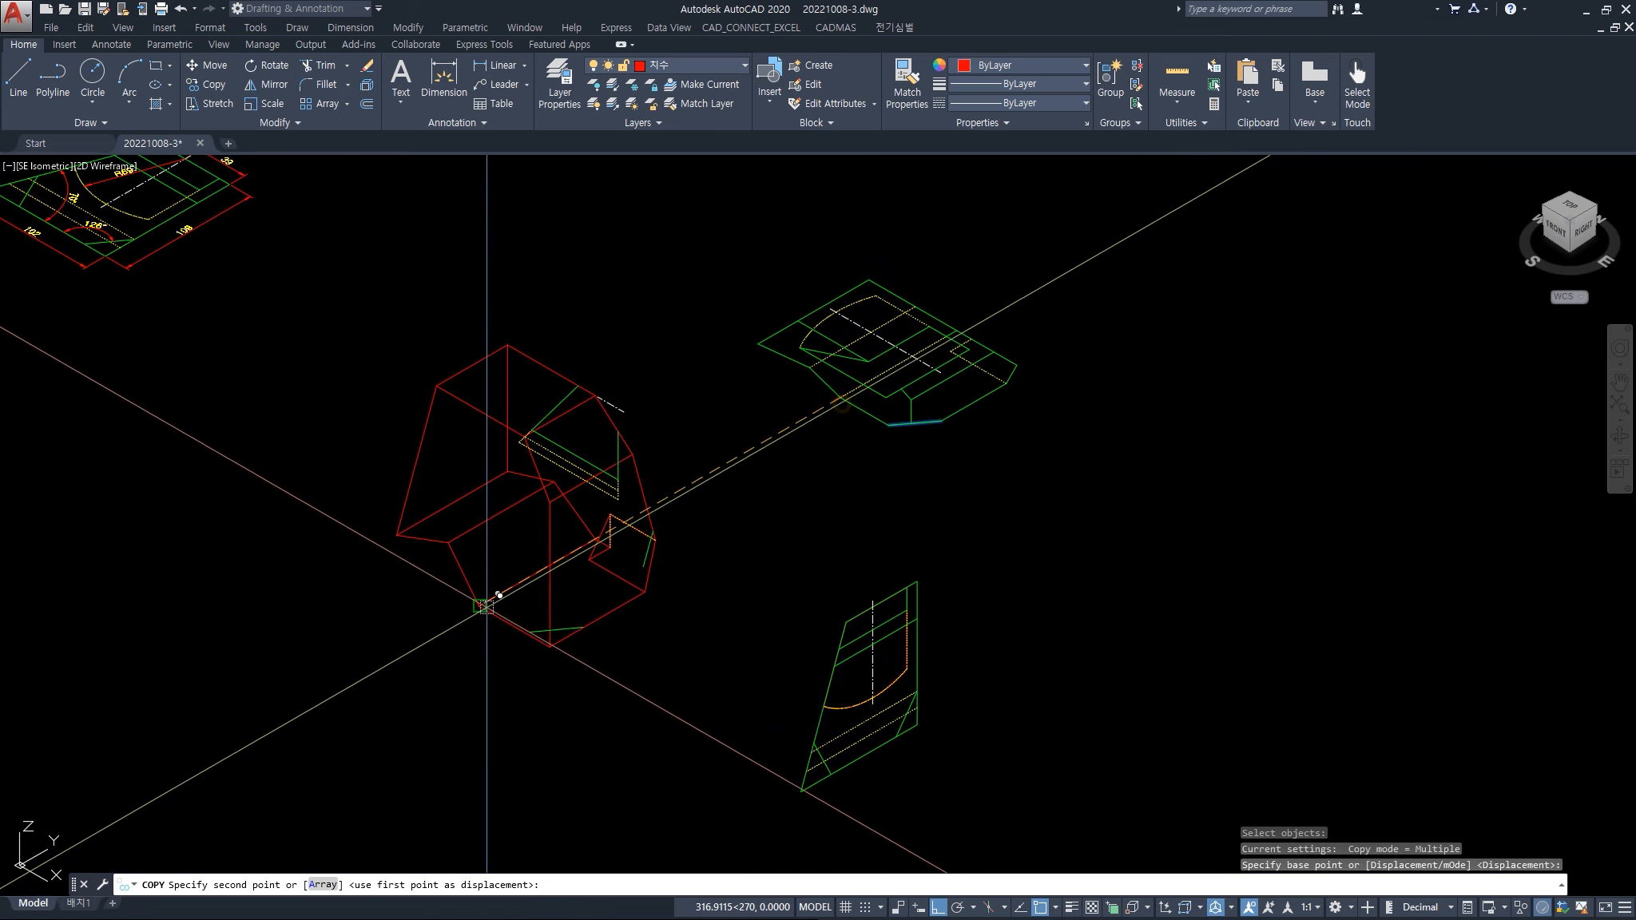
{"action": "left_click", "coordinate": [487, 608]}
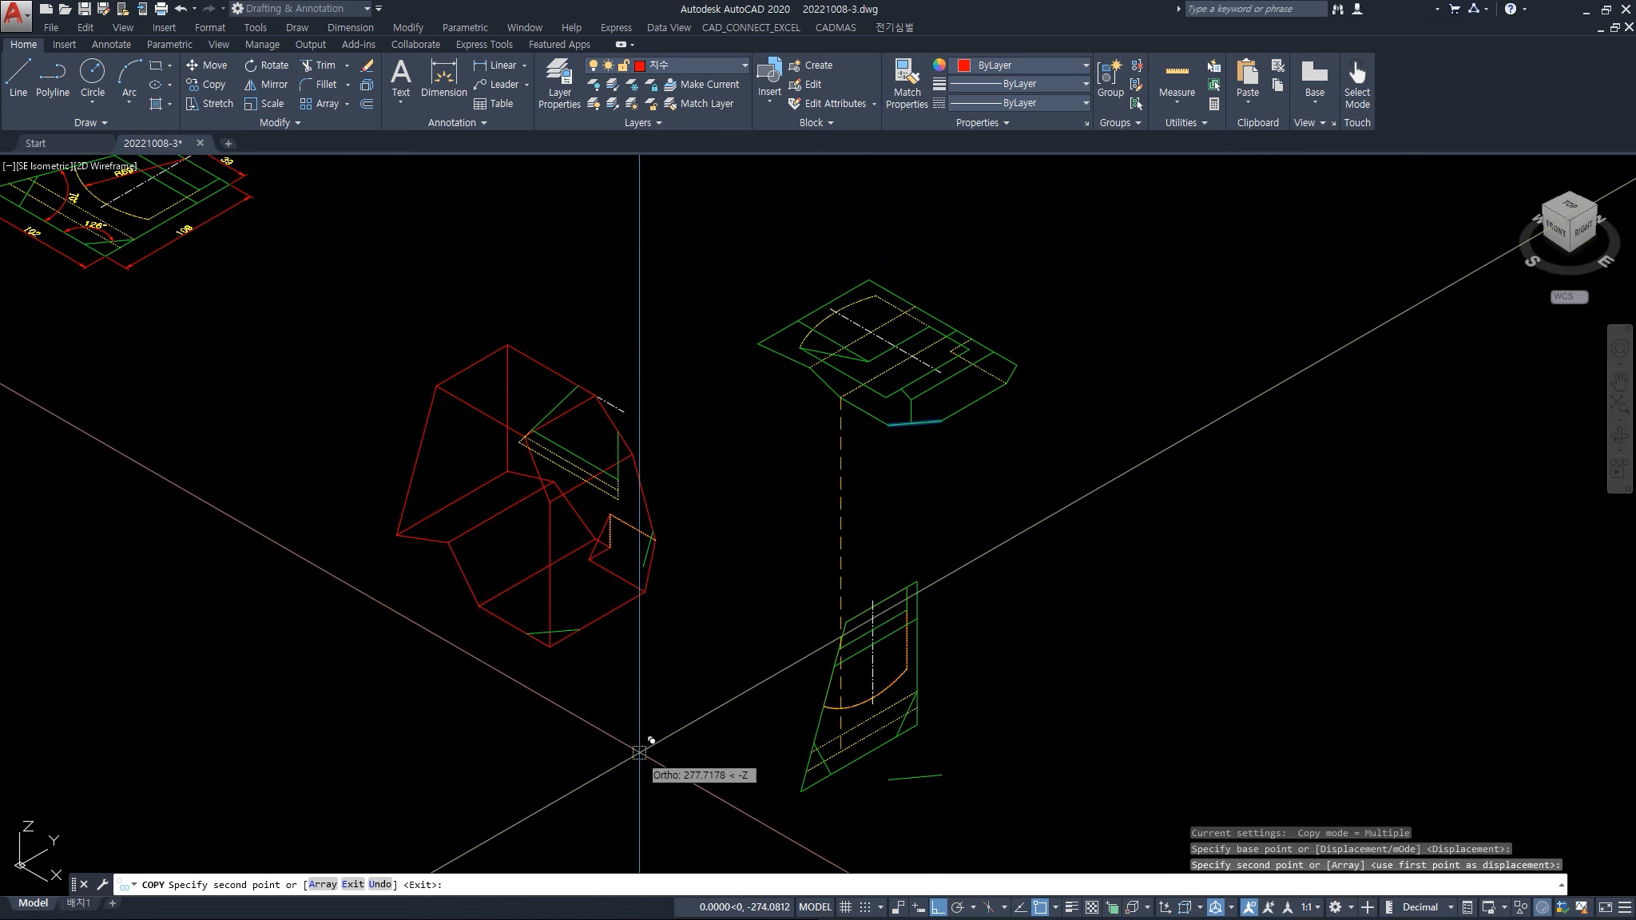
{"action": "key", "text": "Escape"}
{"action": "key", "text": "Escape"}
{"action": "key", "text": "Escape"}
{"action": "scroll", "coordinate": [610, 719], "scroll_direction": "up", "scroll_amount": 3}
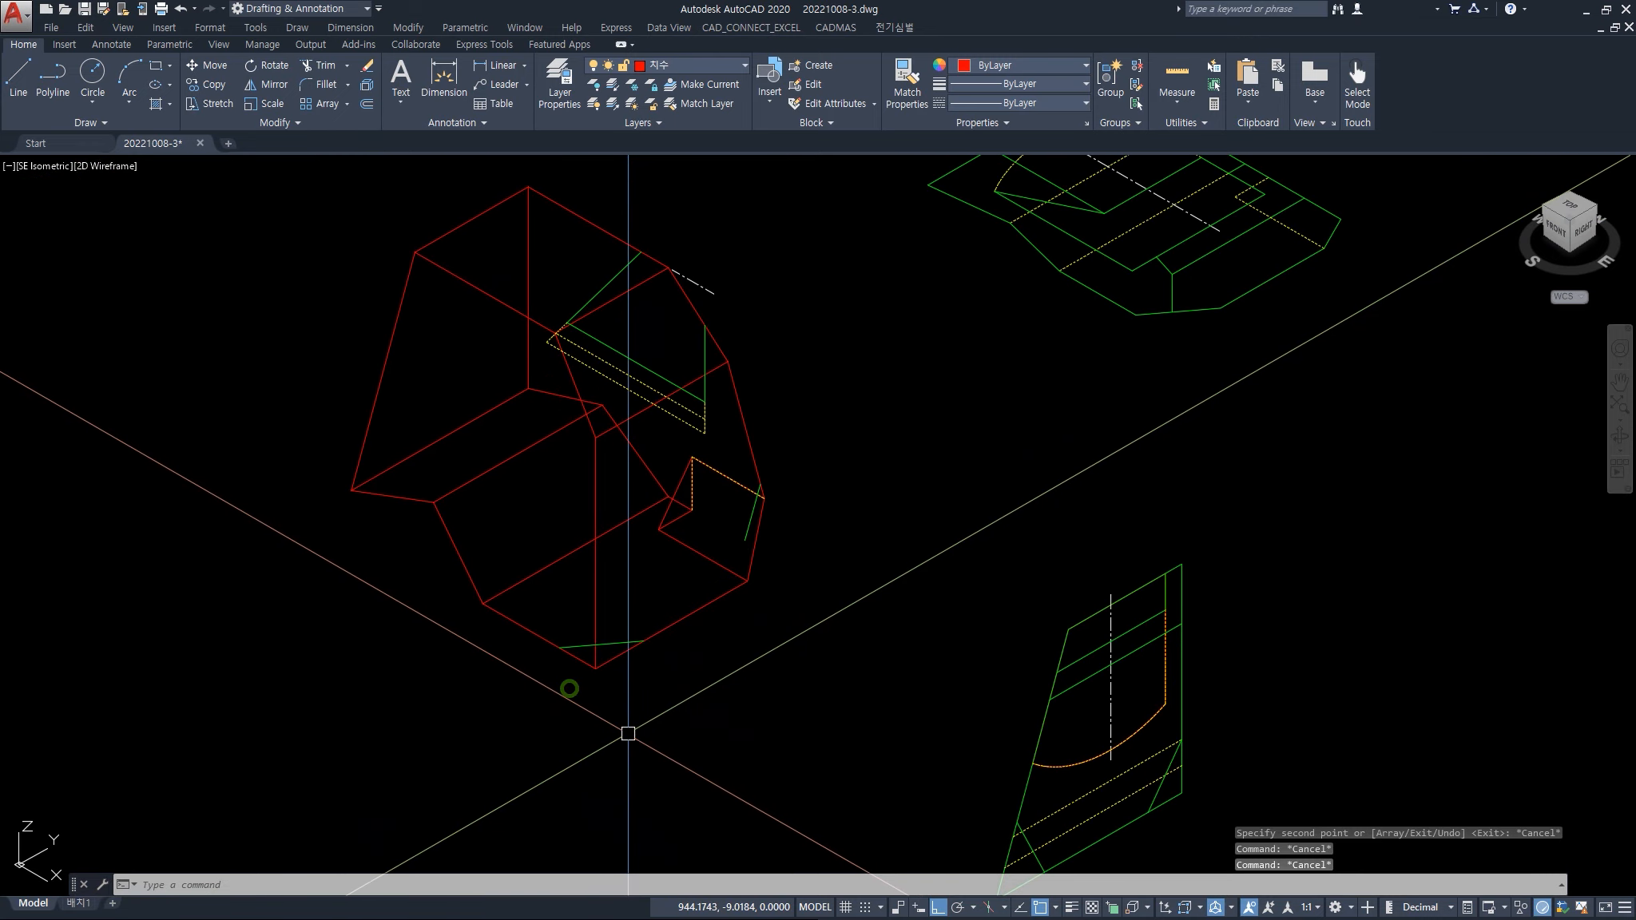
- Slice the main solid with a vertical plane through both ends of the copied slanted line, keeping the larger portion away from the lower corner
{"action": "type", "text": "sl"}
{"action": "key", "text": "Return"}
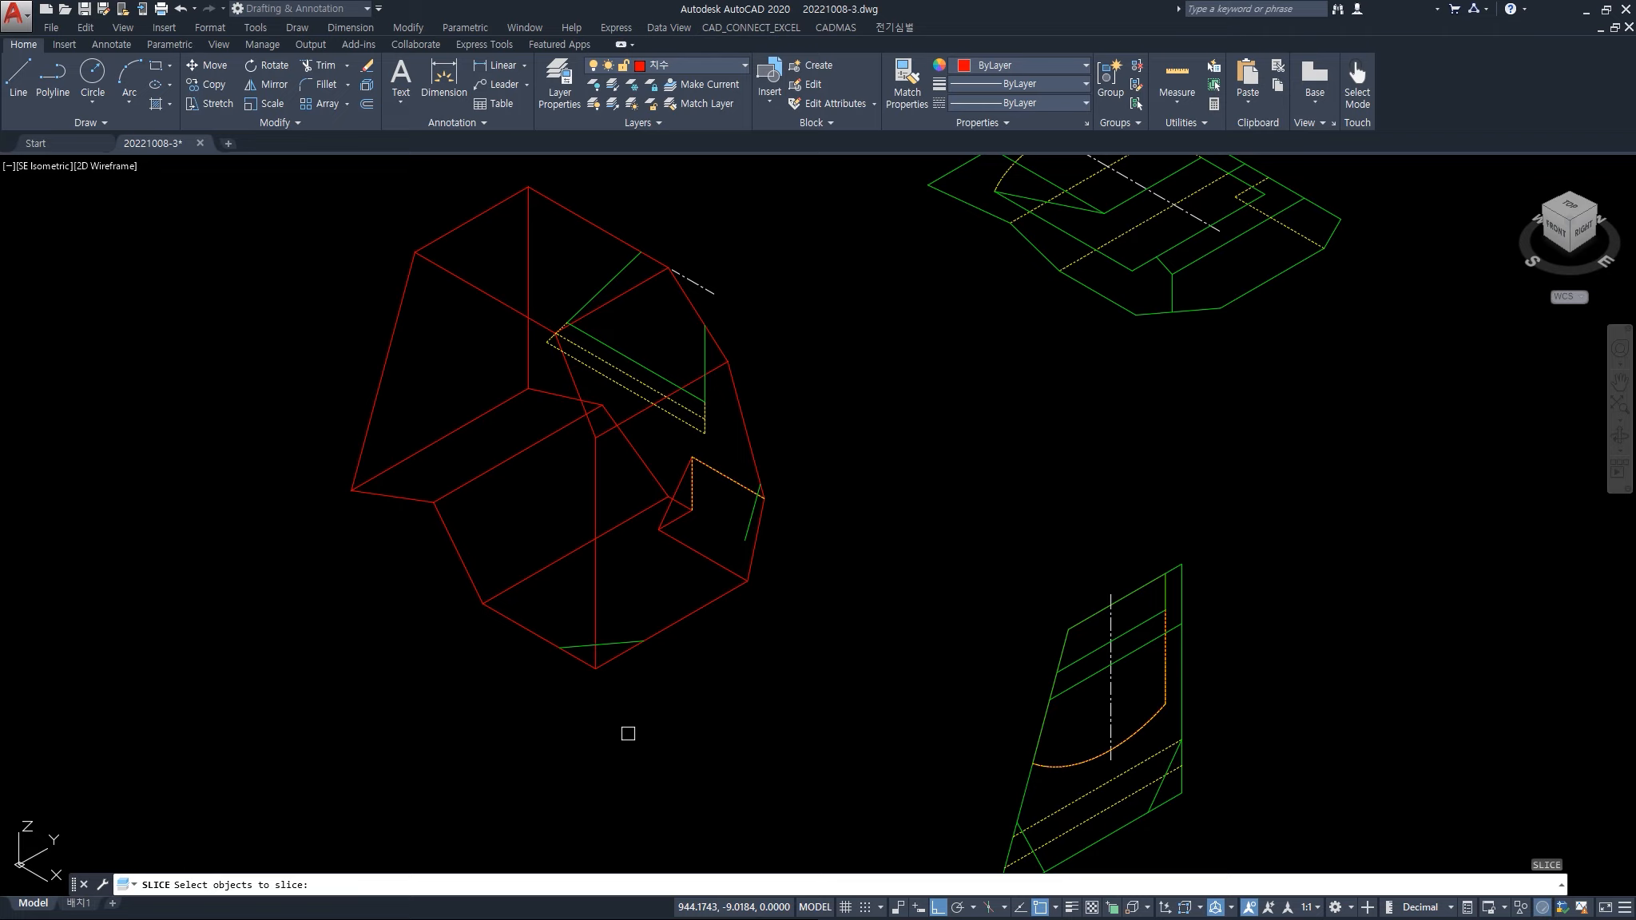
{"action": "left_click", "coordinate": [613, 660]}
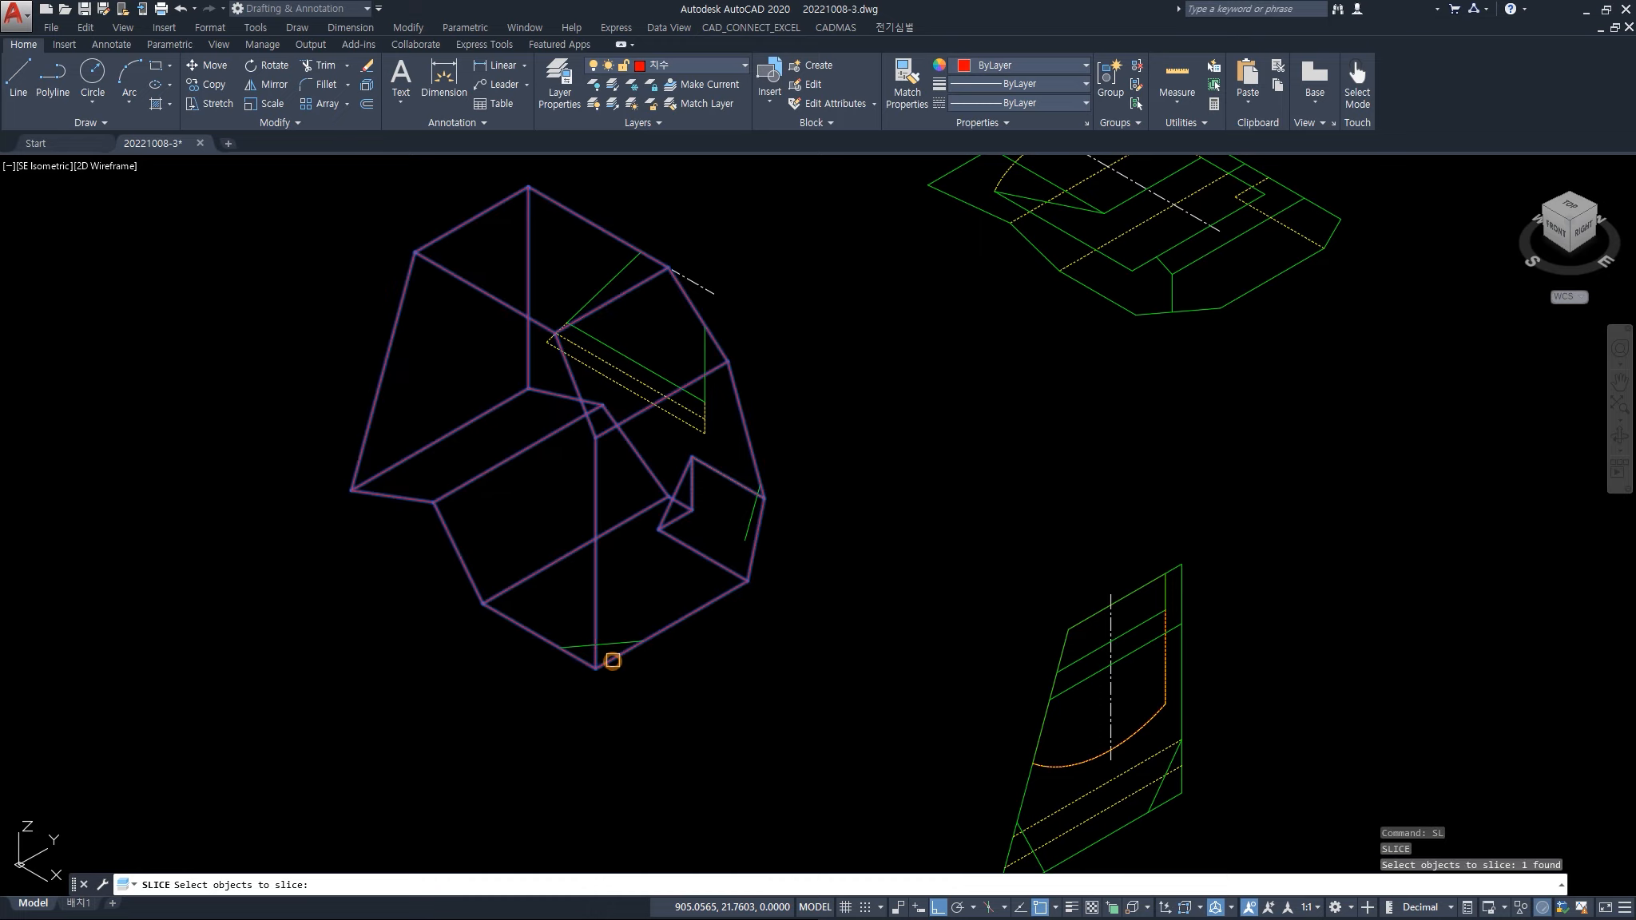
{"action": "key", "text": "Return"}
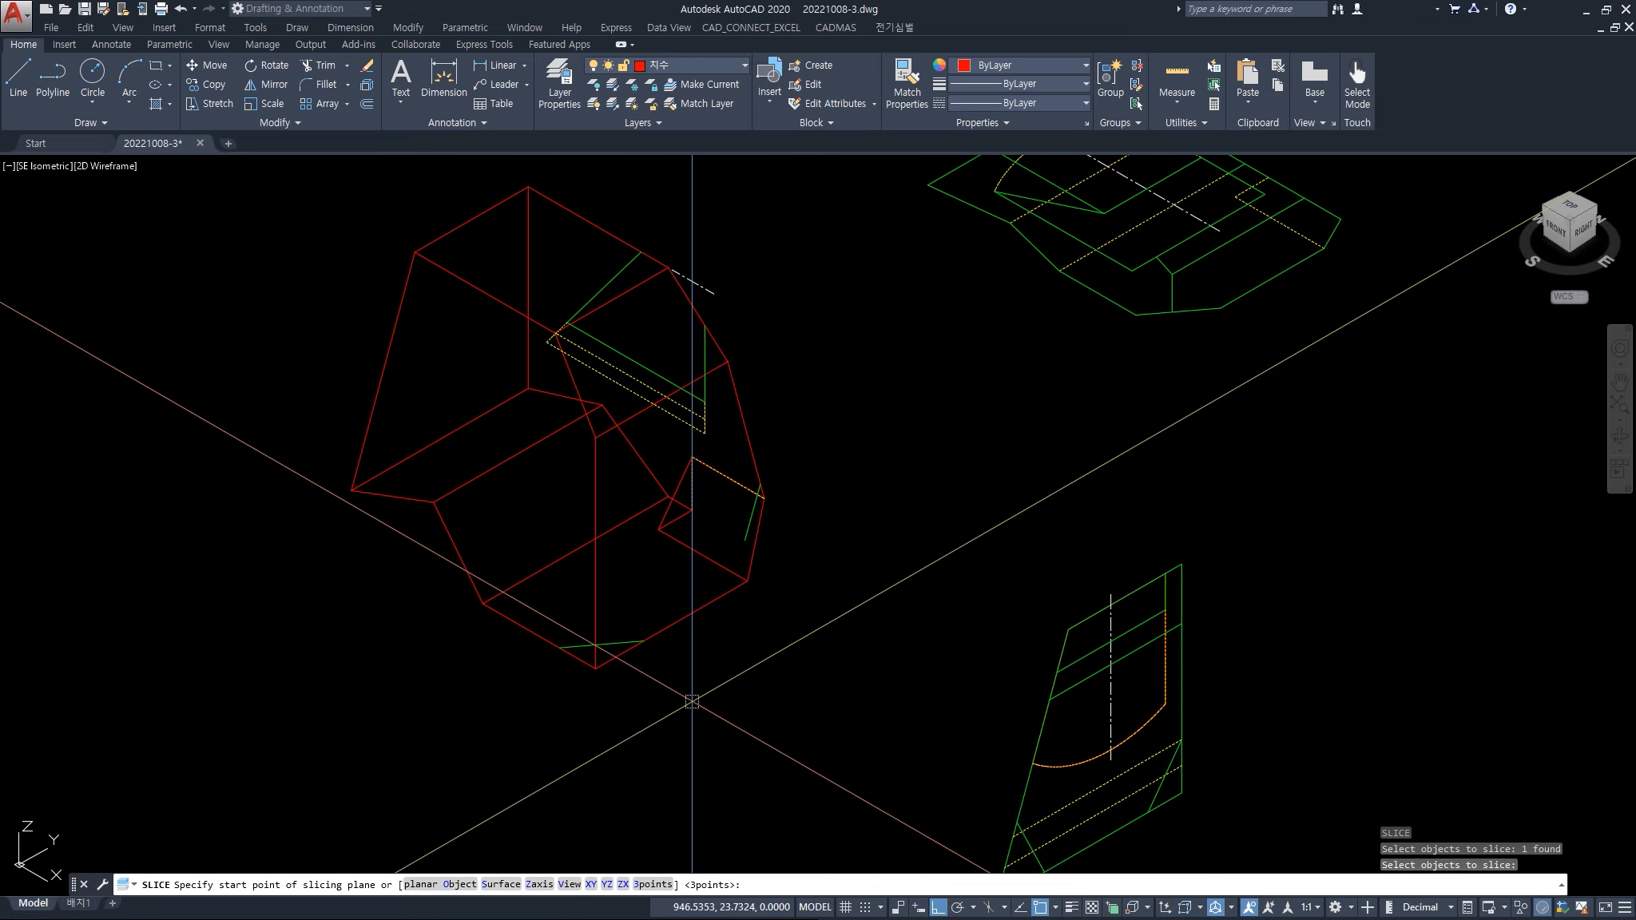
{"action": "scroll", "coordinate": [692, 702], "scroll_direction": "up", "scroll_amount": 4}
{"action": "left_click", "coordinate": [587, 599]}
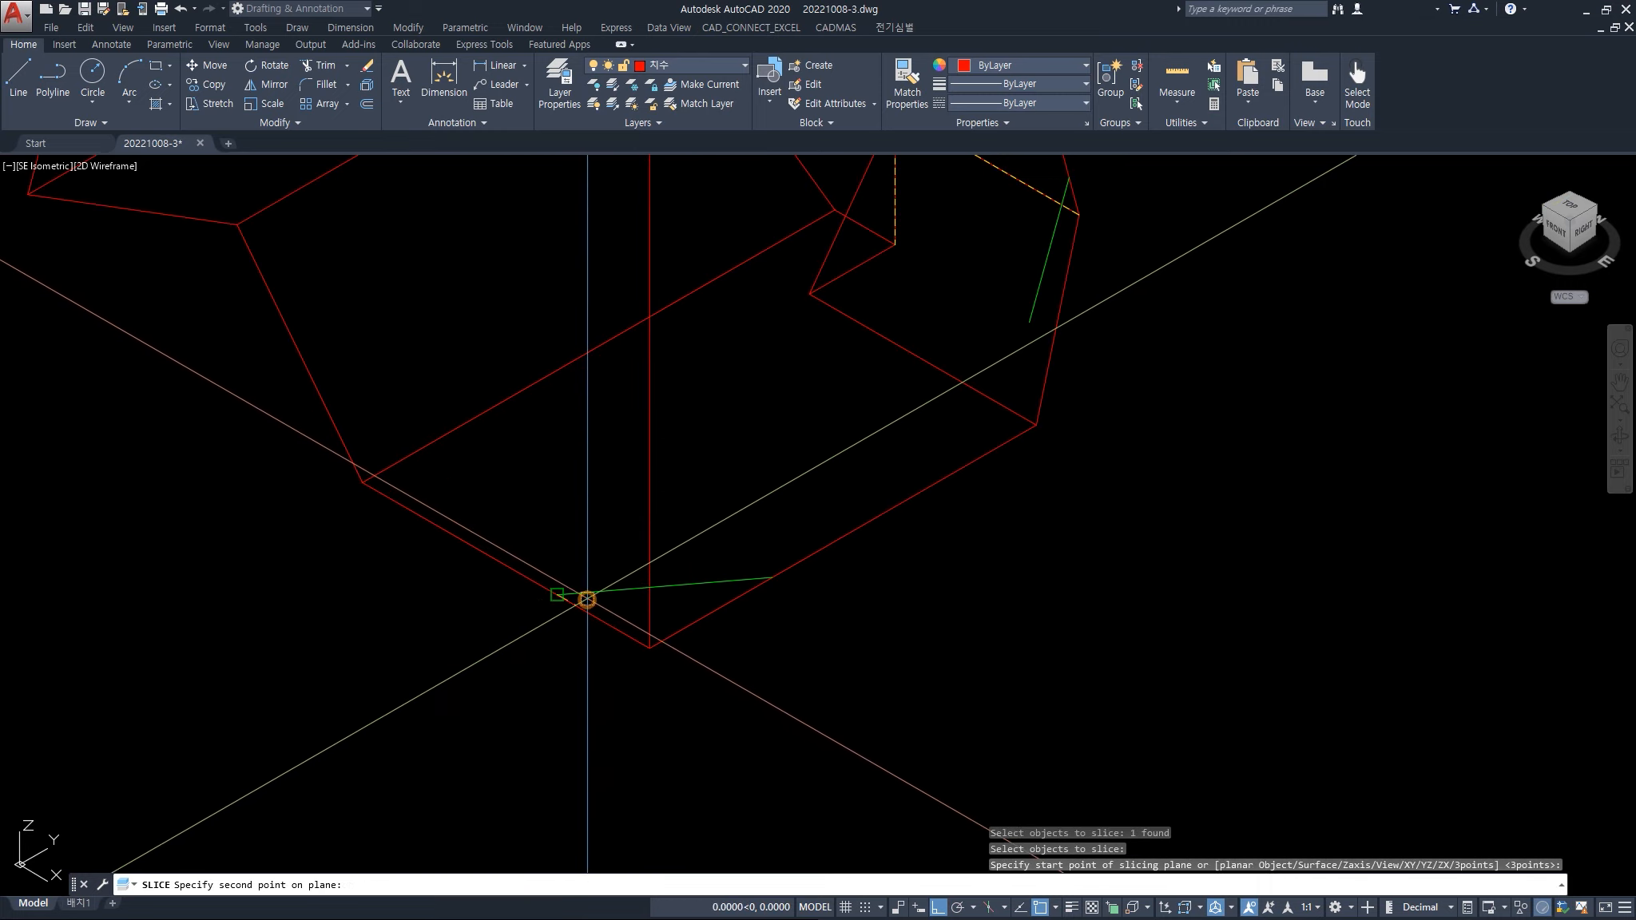
{"action": "left_click", "coordinate": [761, 576]}
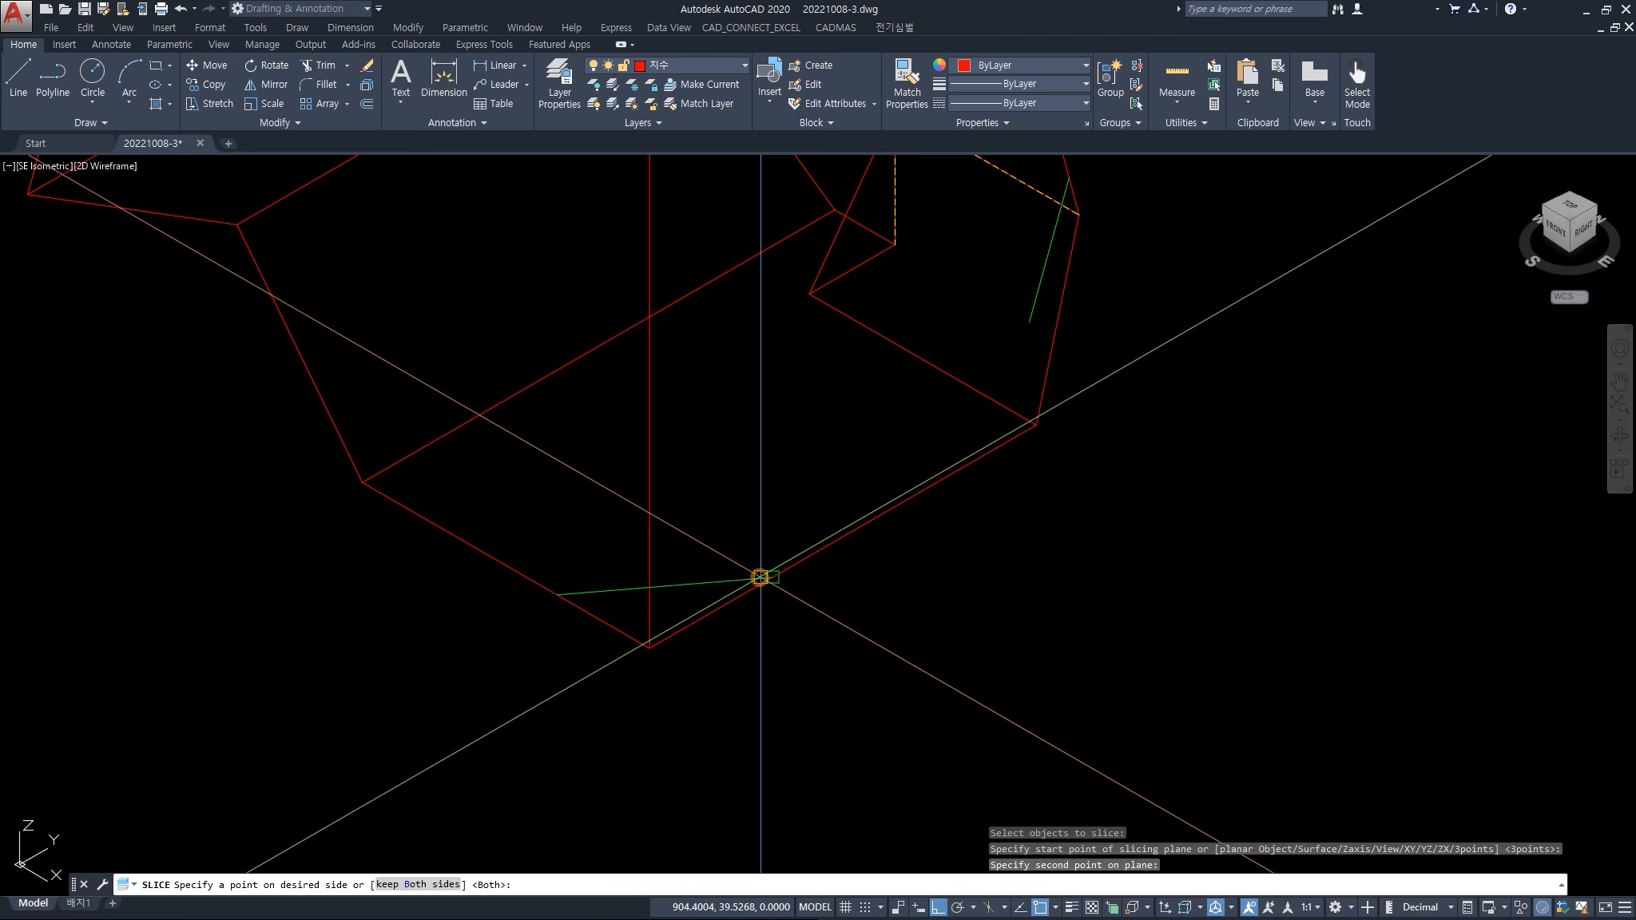
{"action": "scroll", "coordinate": [761, 577], "scroll_direction": "down", "scroll_amount": 3}
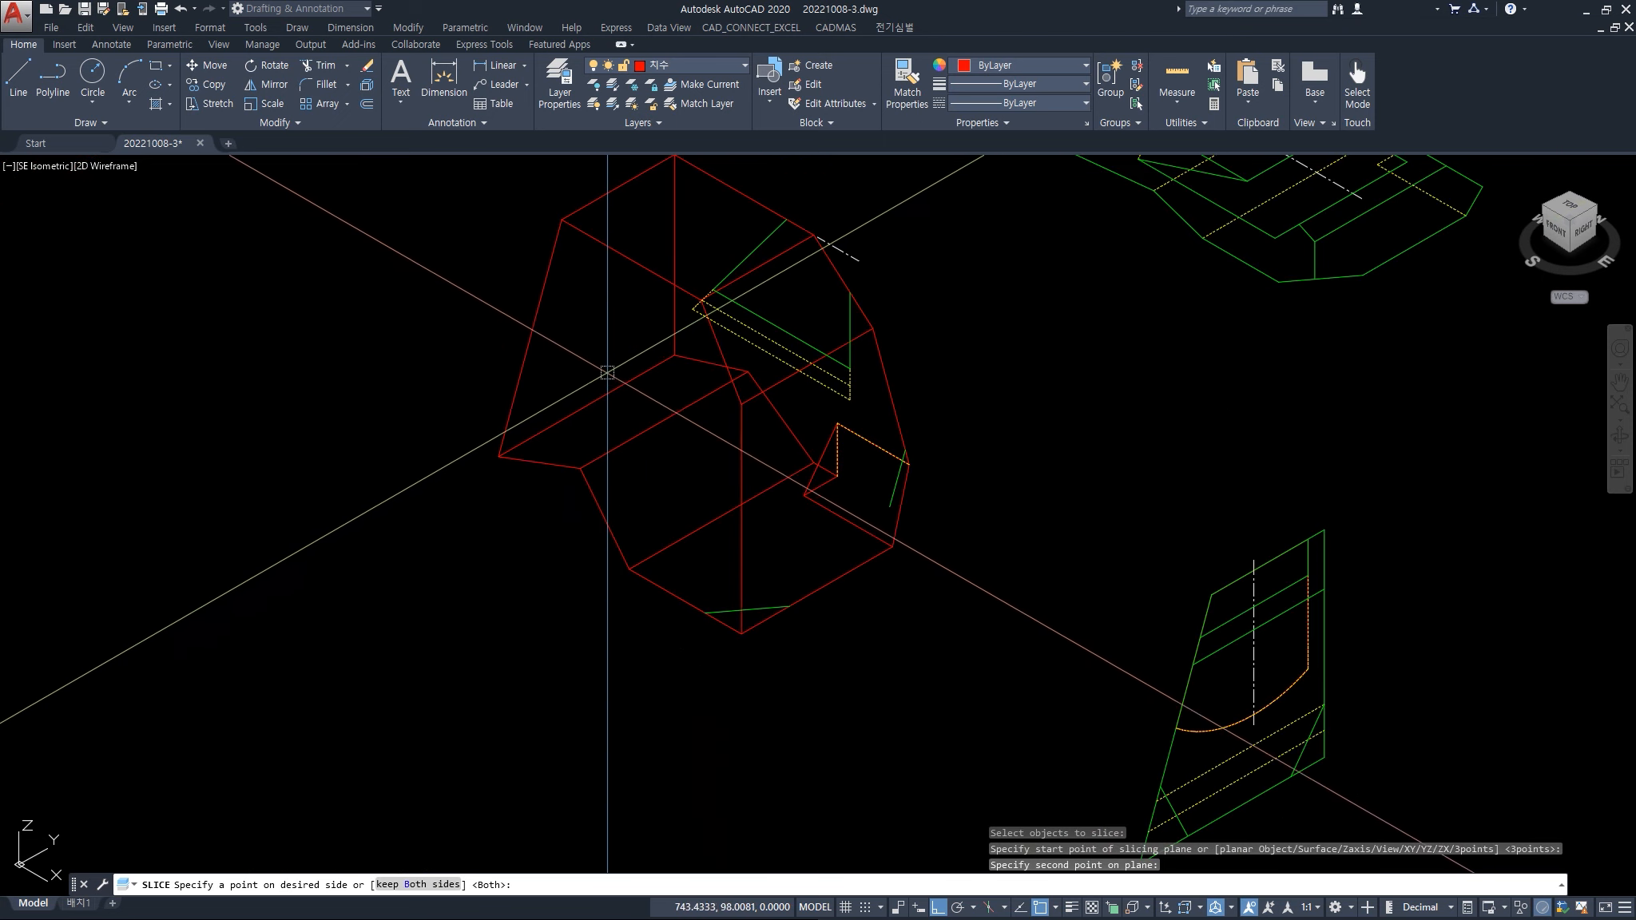
{"action": "left_click", "coordinate": [656, 355]}
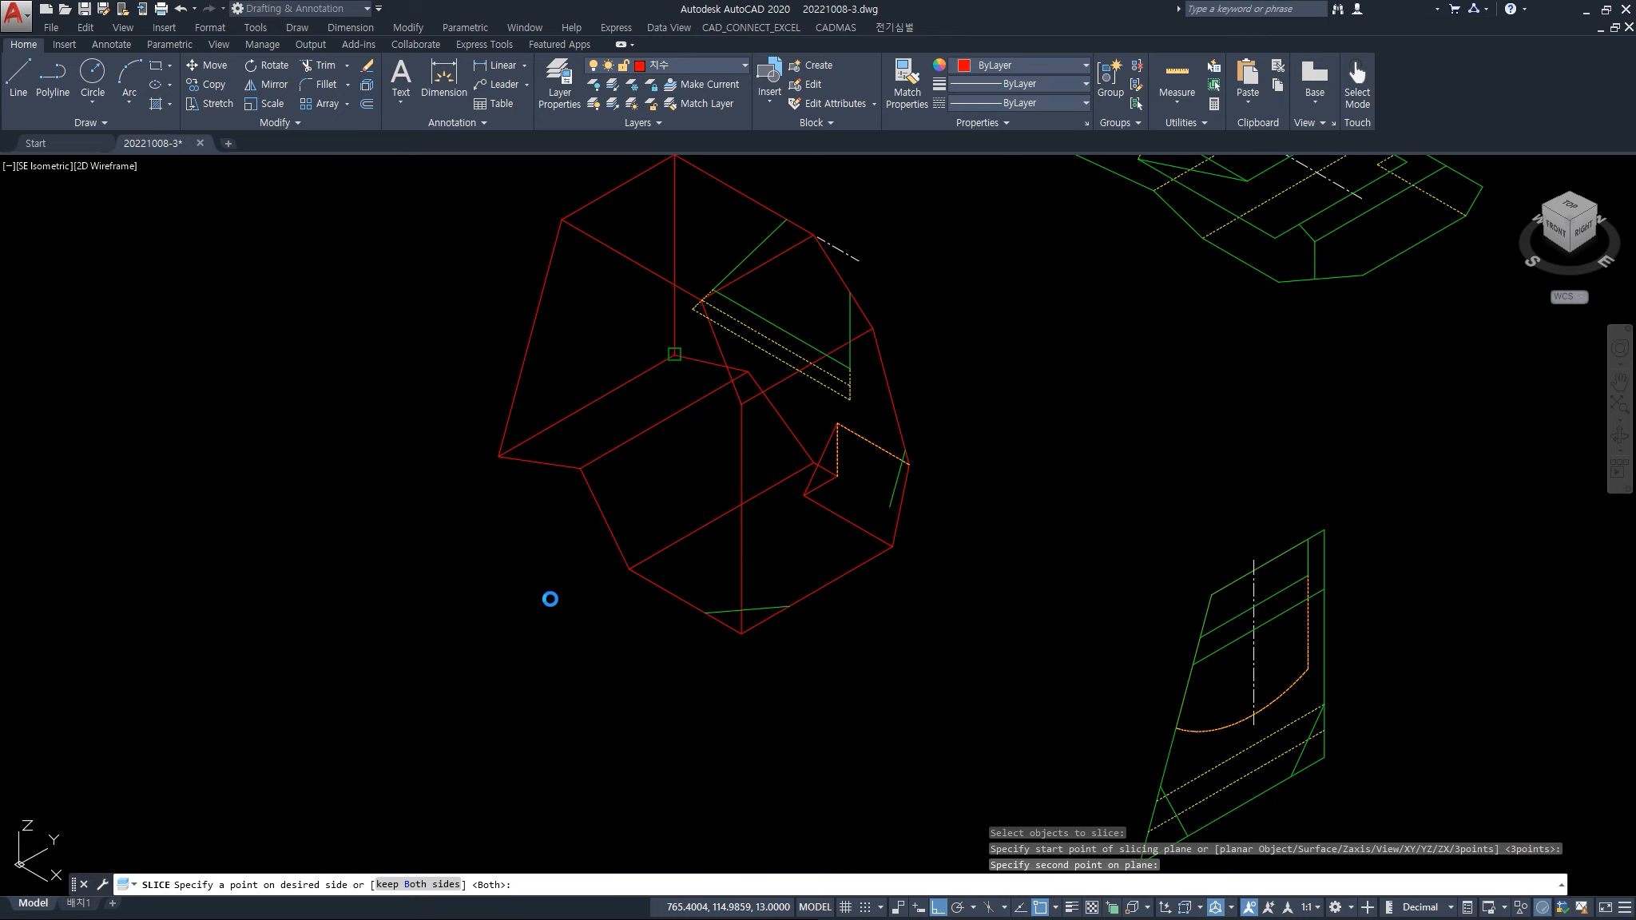
{"action": "left_click", "coordinate": [551, 598]}
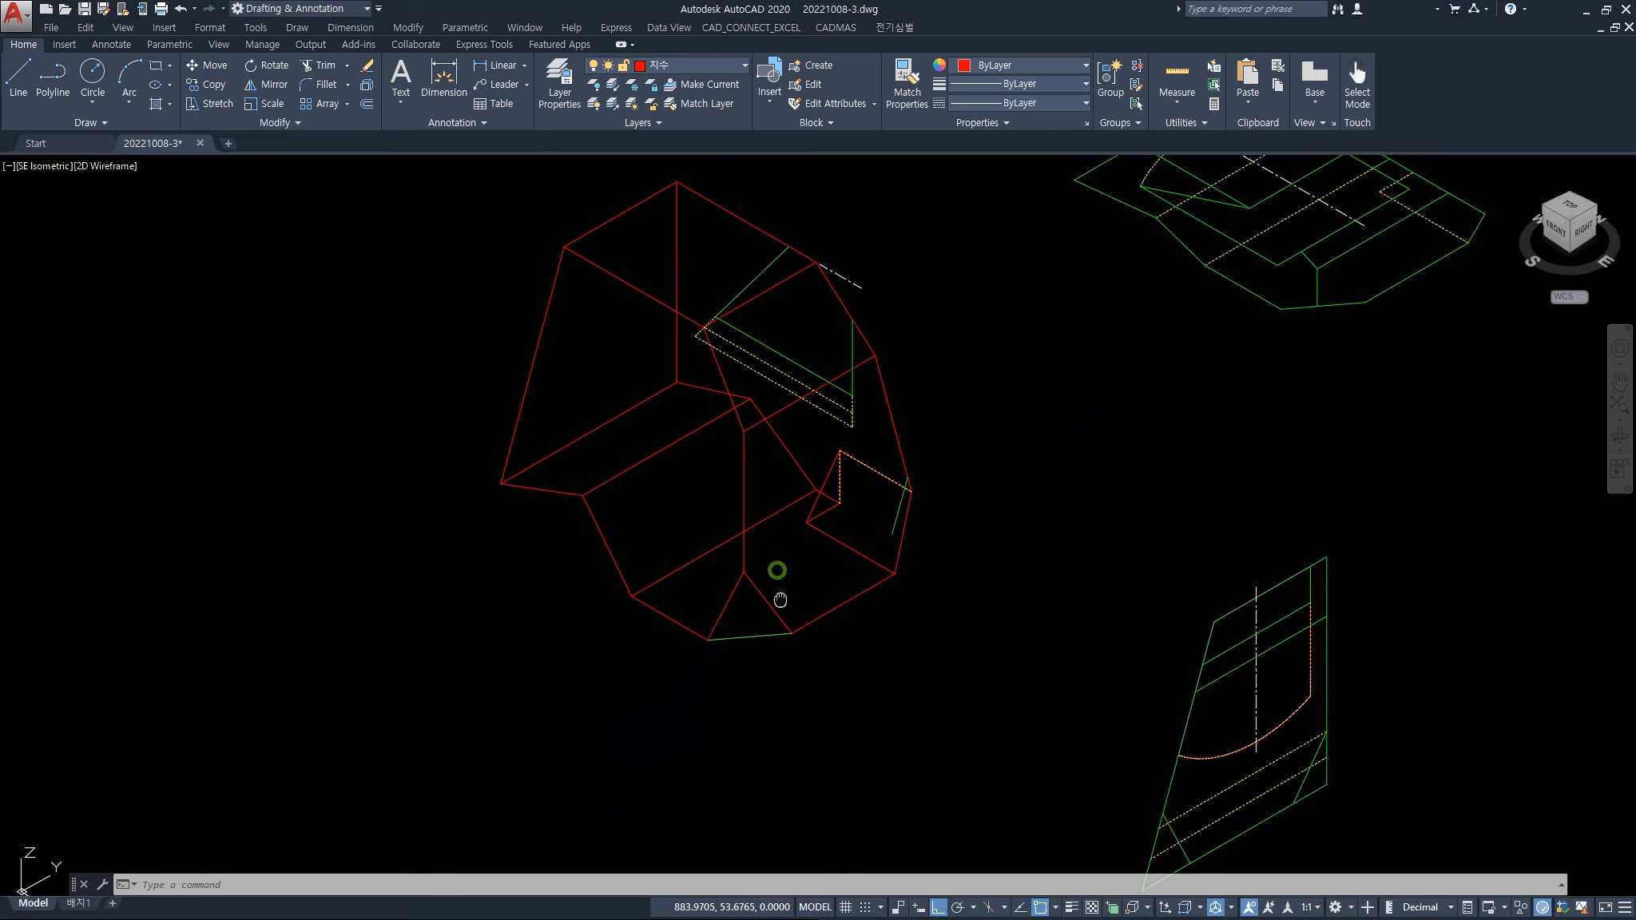
{"action": "scroll", "coordinate": [1270, 723], "scroll_direction": "down", "scroll_amount": 3}
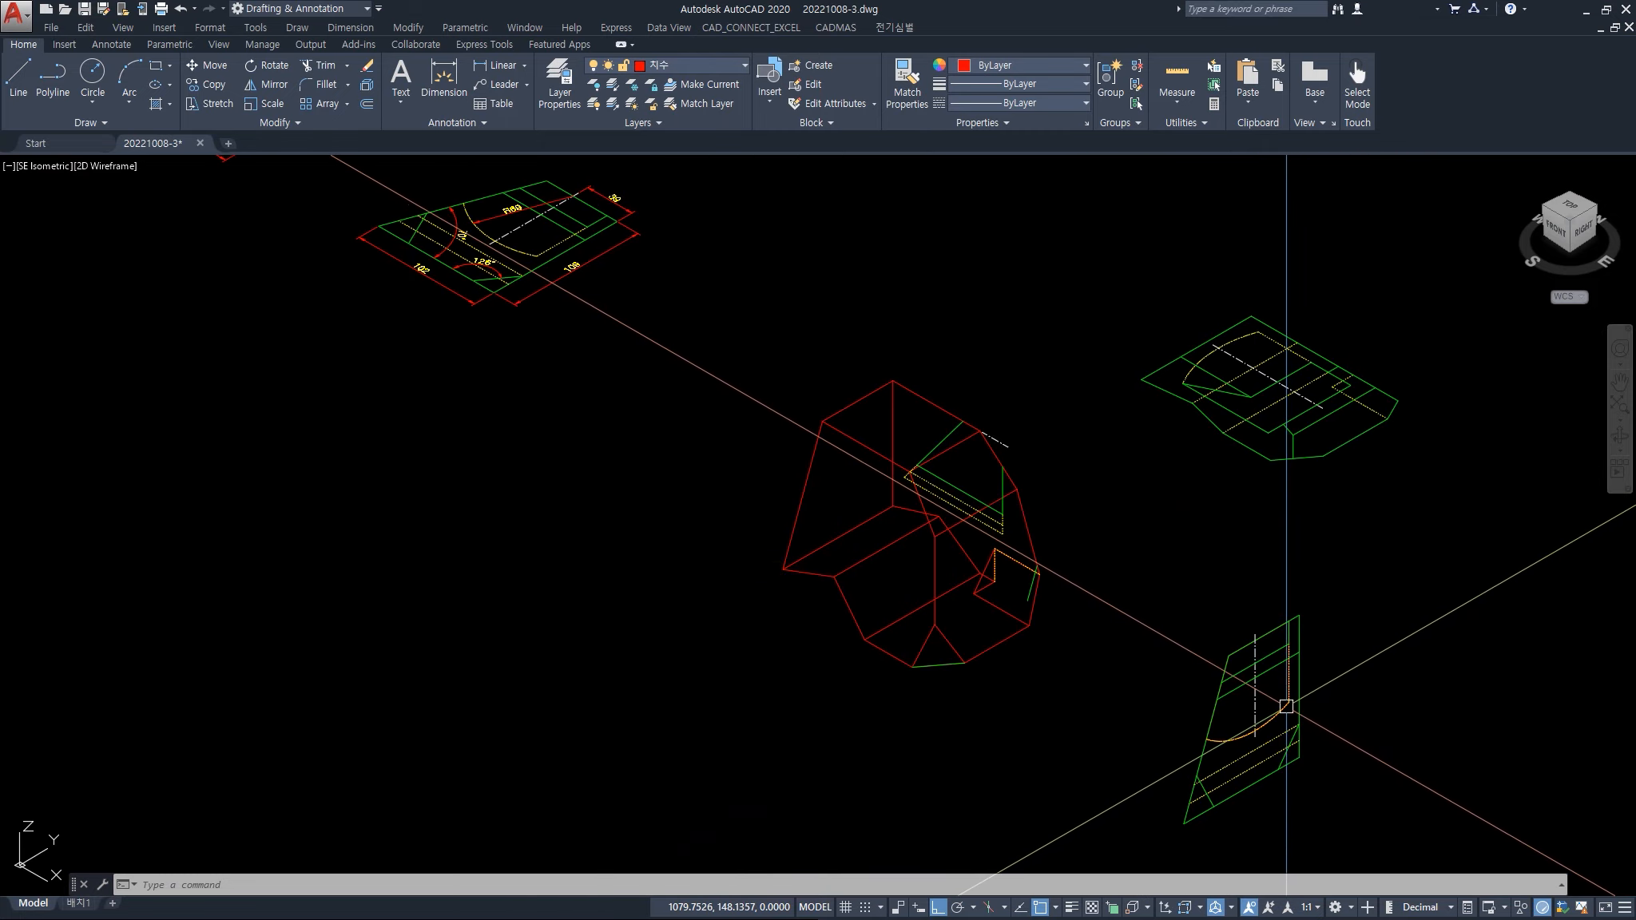
{"action": "scroll", "coordinate": [1296, 714], "scroll_direction": "up", "scroll_amount": 4}
{"action": "scroll", "coordinate": [1262, 676], "scroll_direction": "down", "scroll_amount": 2}
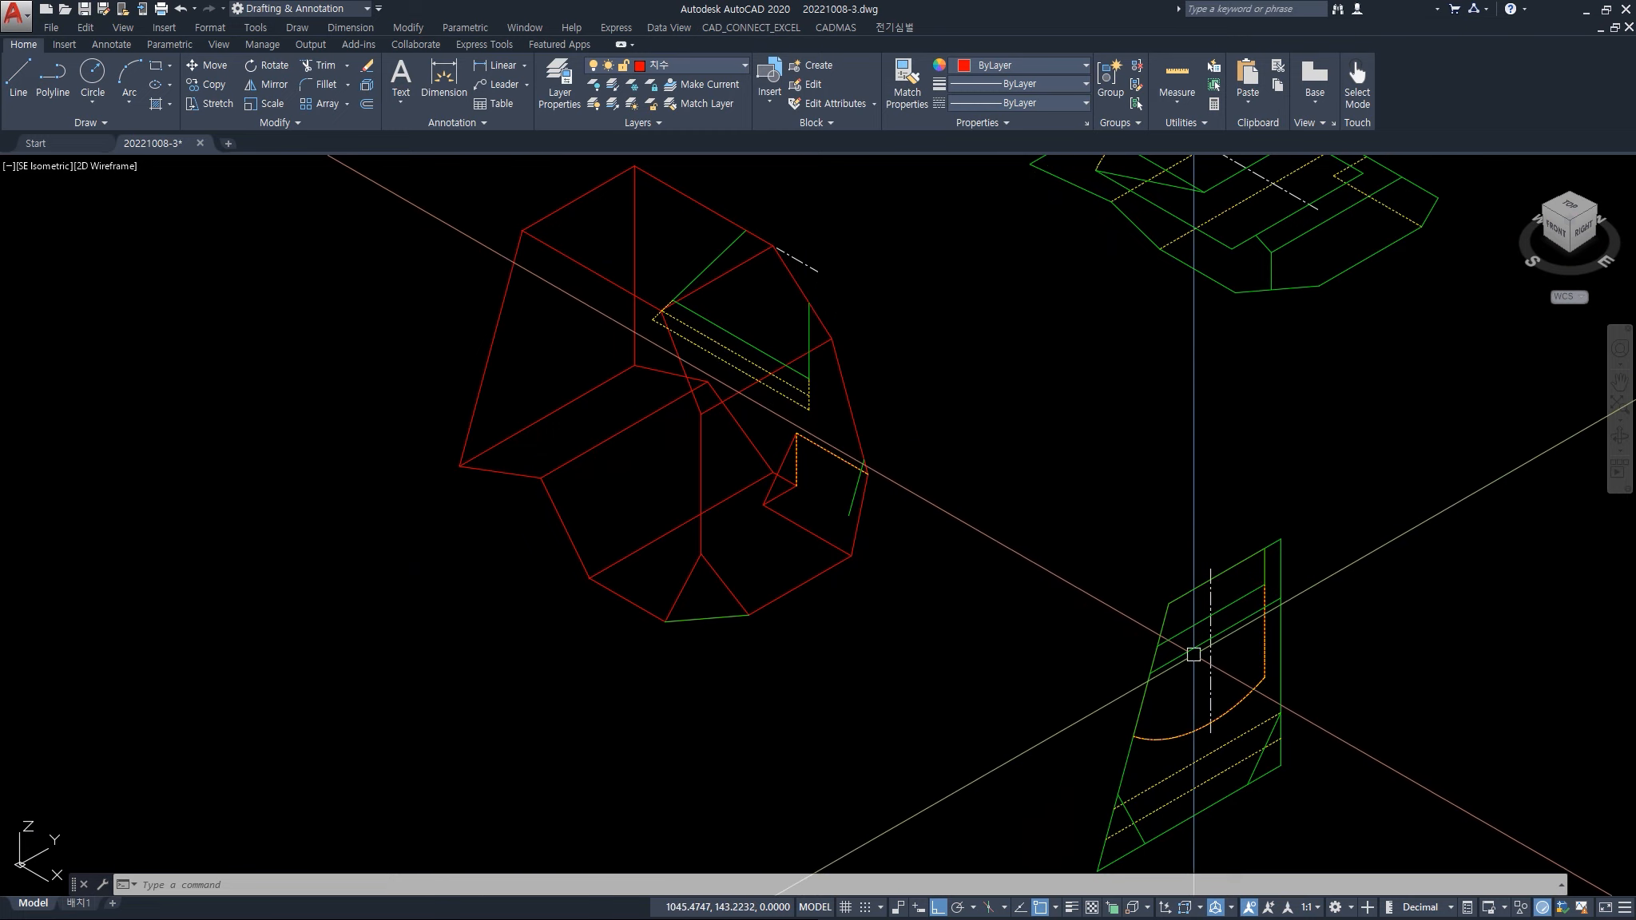
{"action": "type", "text": "co"}
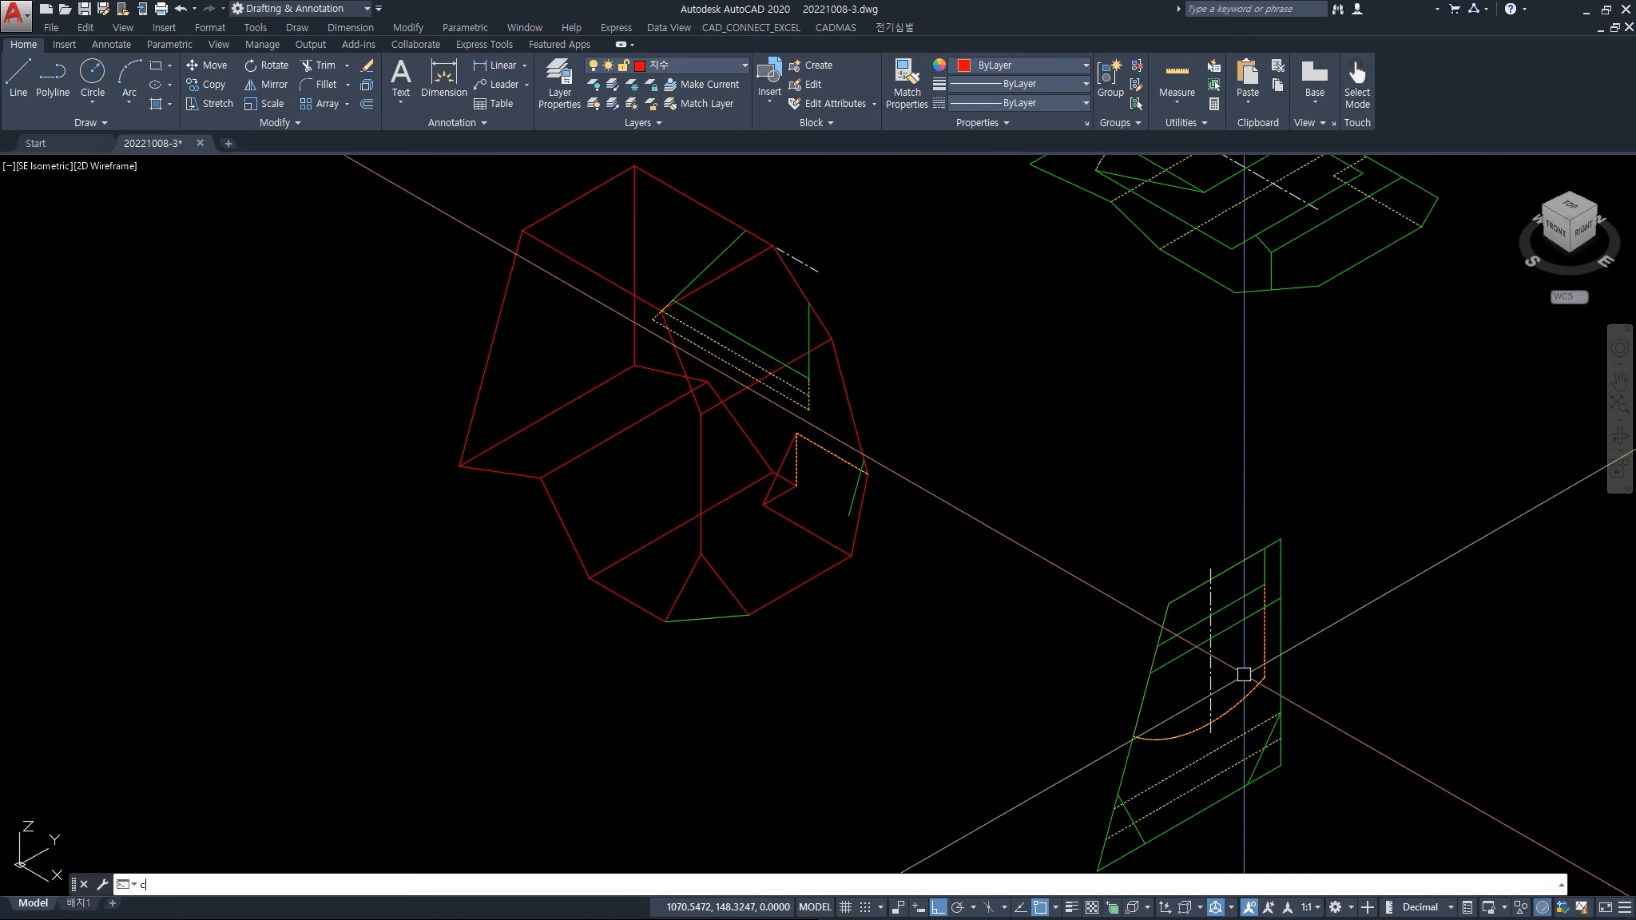
{"action": "key", "text": "space"}
{"action": "key", "text": "Escape"}
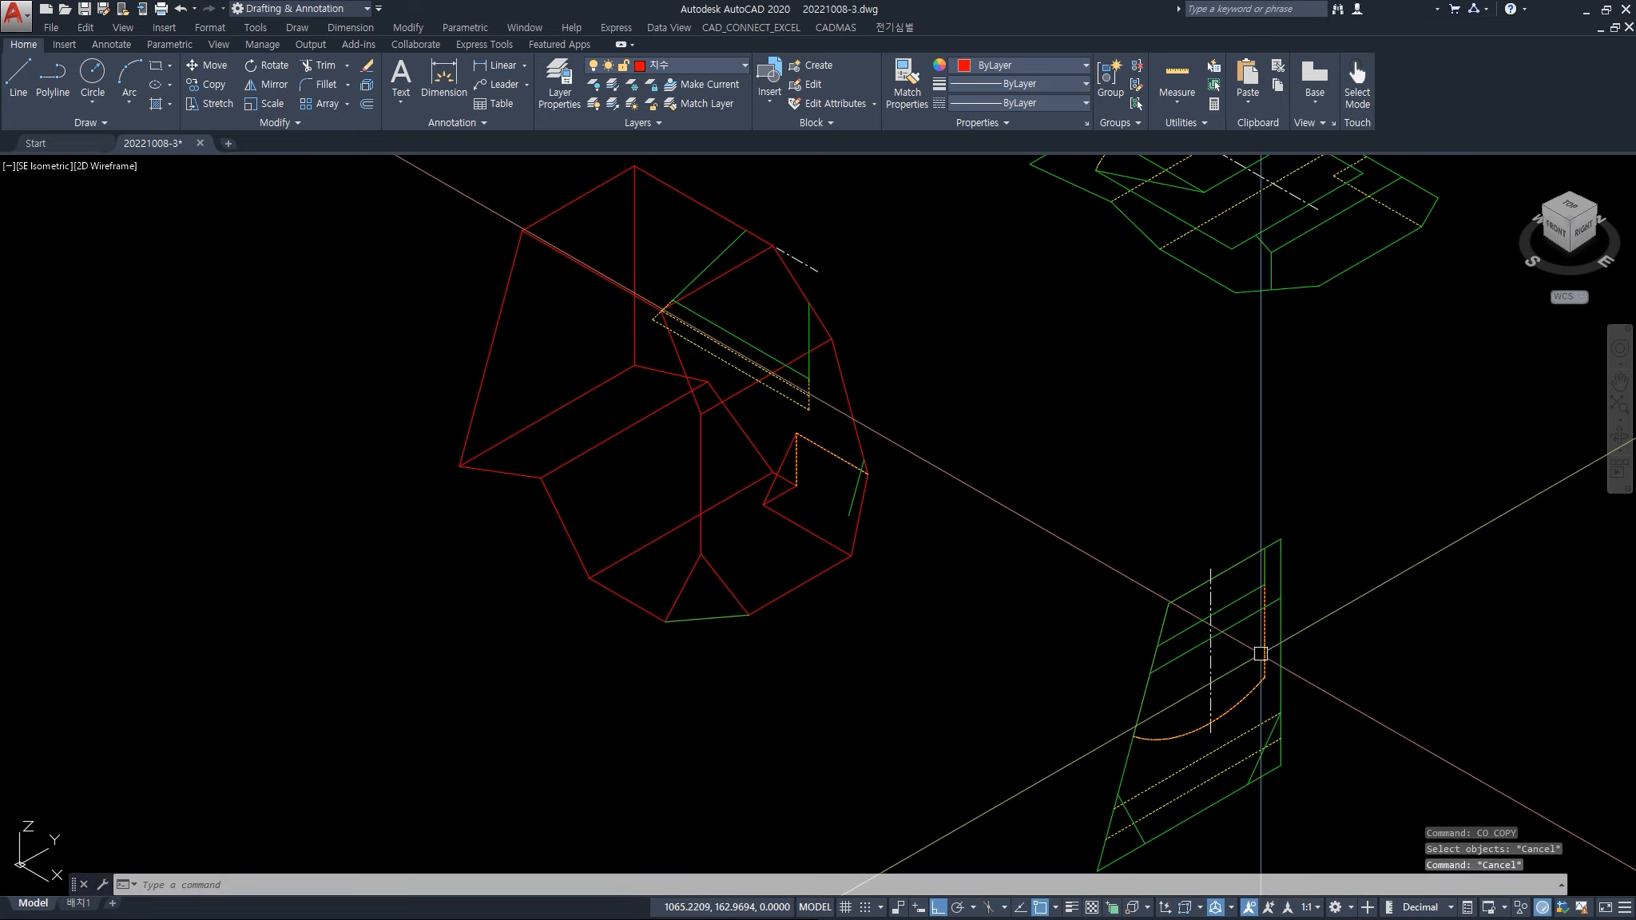
- Move the closed arc-bottomed profile from the side view to the solid, from the view's bottom-edge midpoint perpendicular to the solid's bottom edge
{"action": "type", "text": "m"}
{"action": "key", "text": "space"}
{"action": "left_click", "coordinate": [1262, 649]}
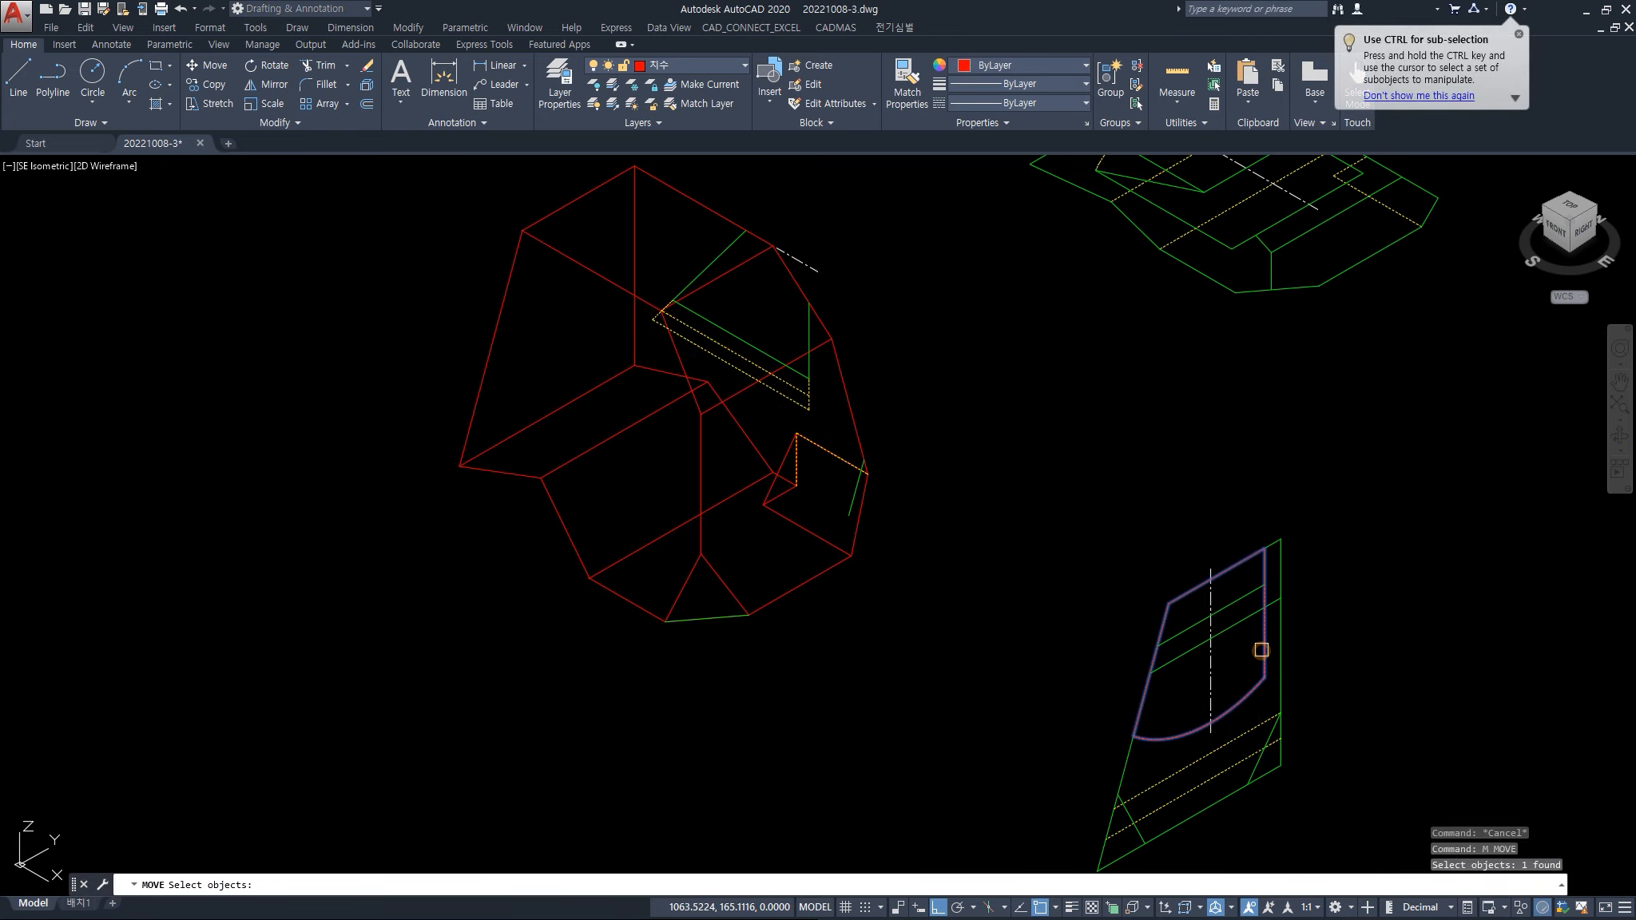
{"action": "key", "text": "space"}
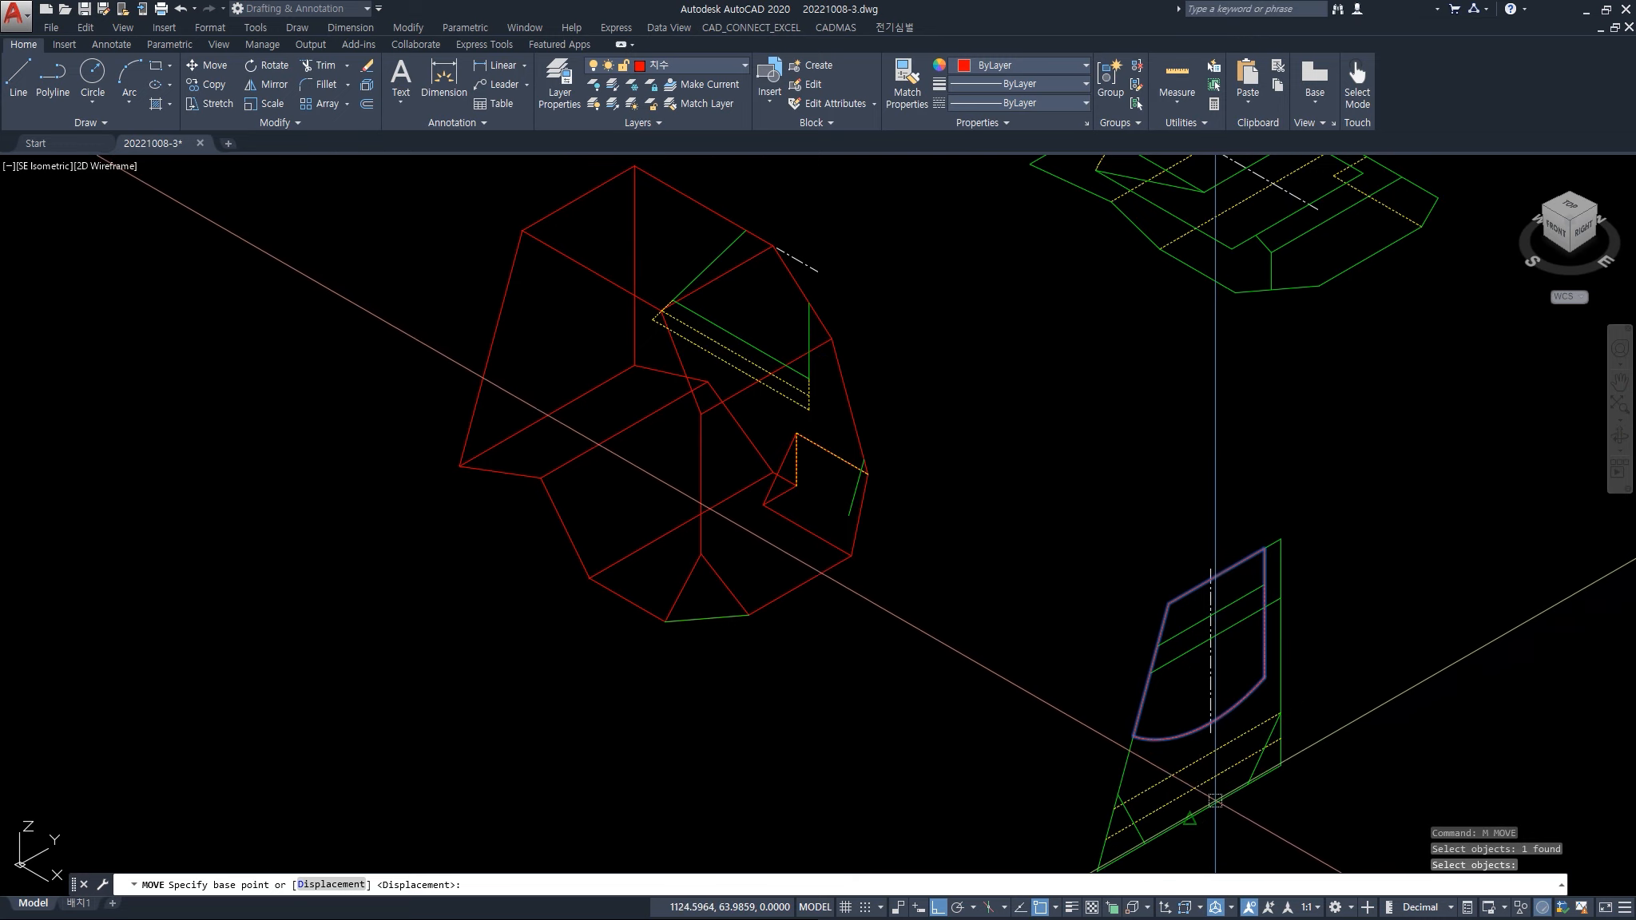
{"action": "left_click", "coordinate": [1196, 816]}
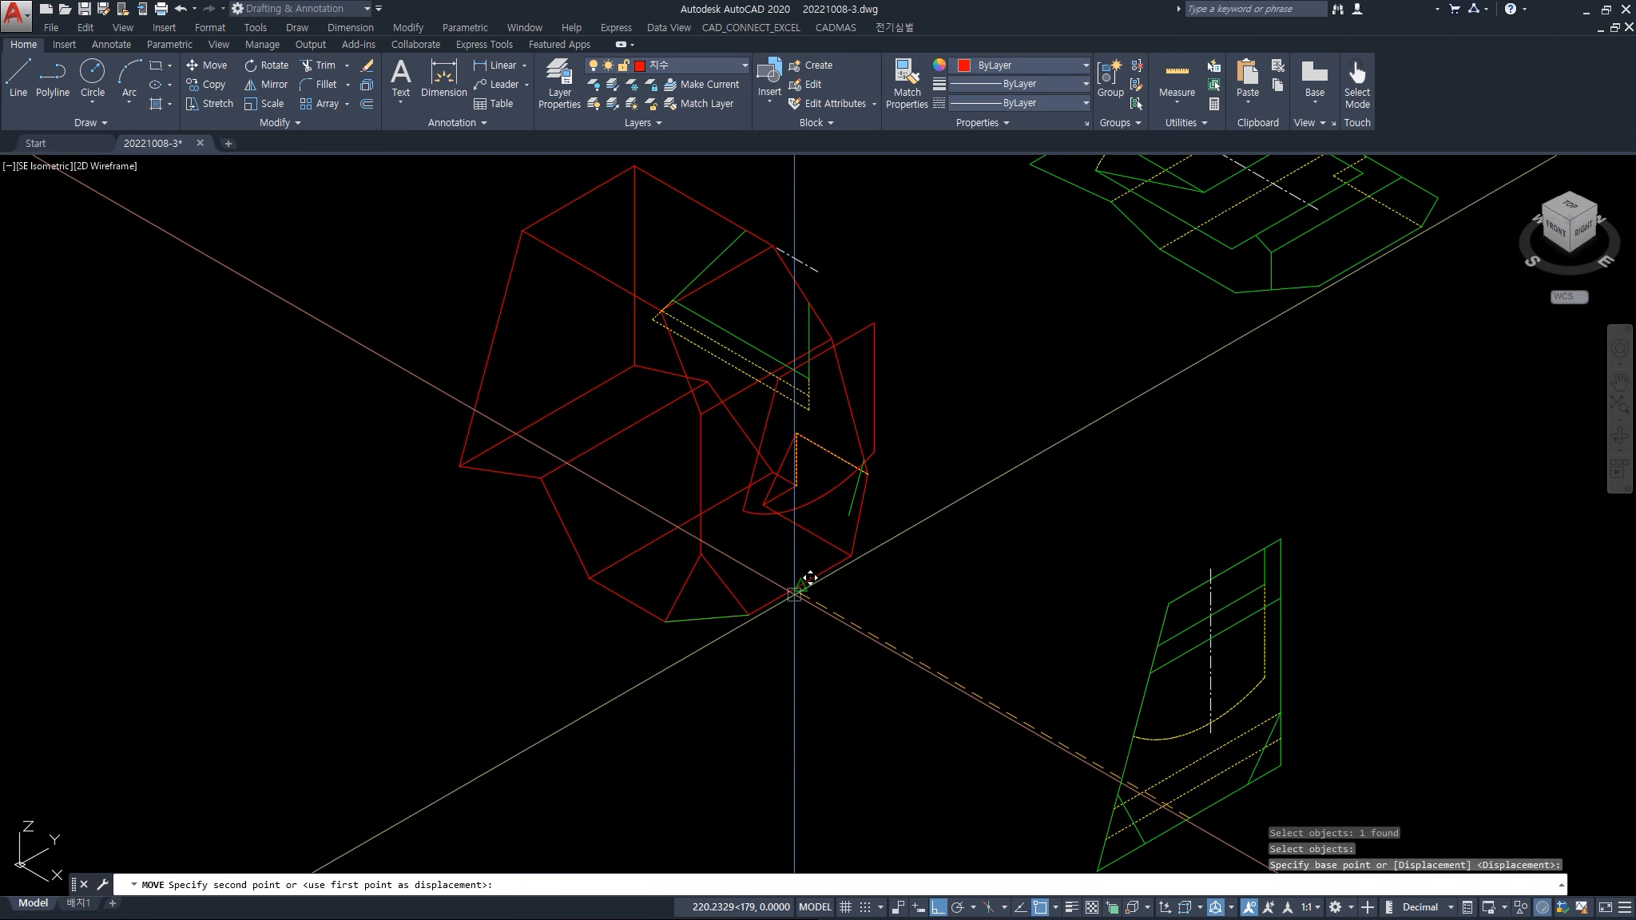
{"action": "right_click", "coordinate": [887, 629], "text": "shift"}
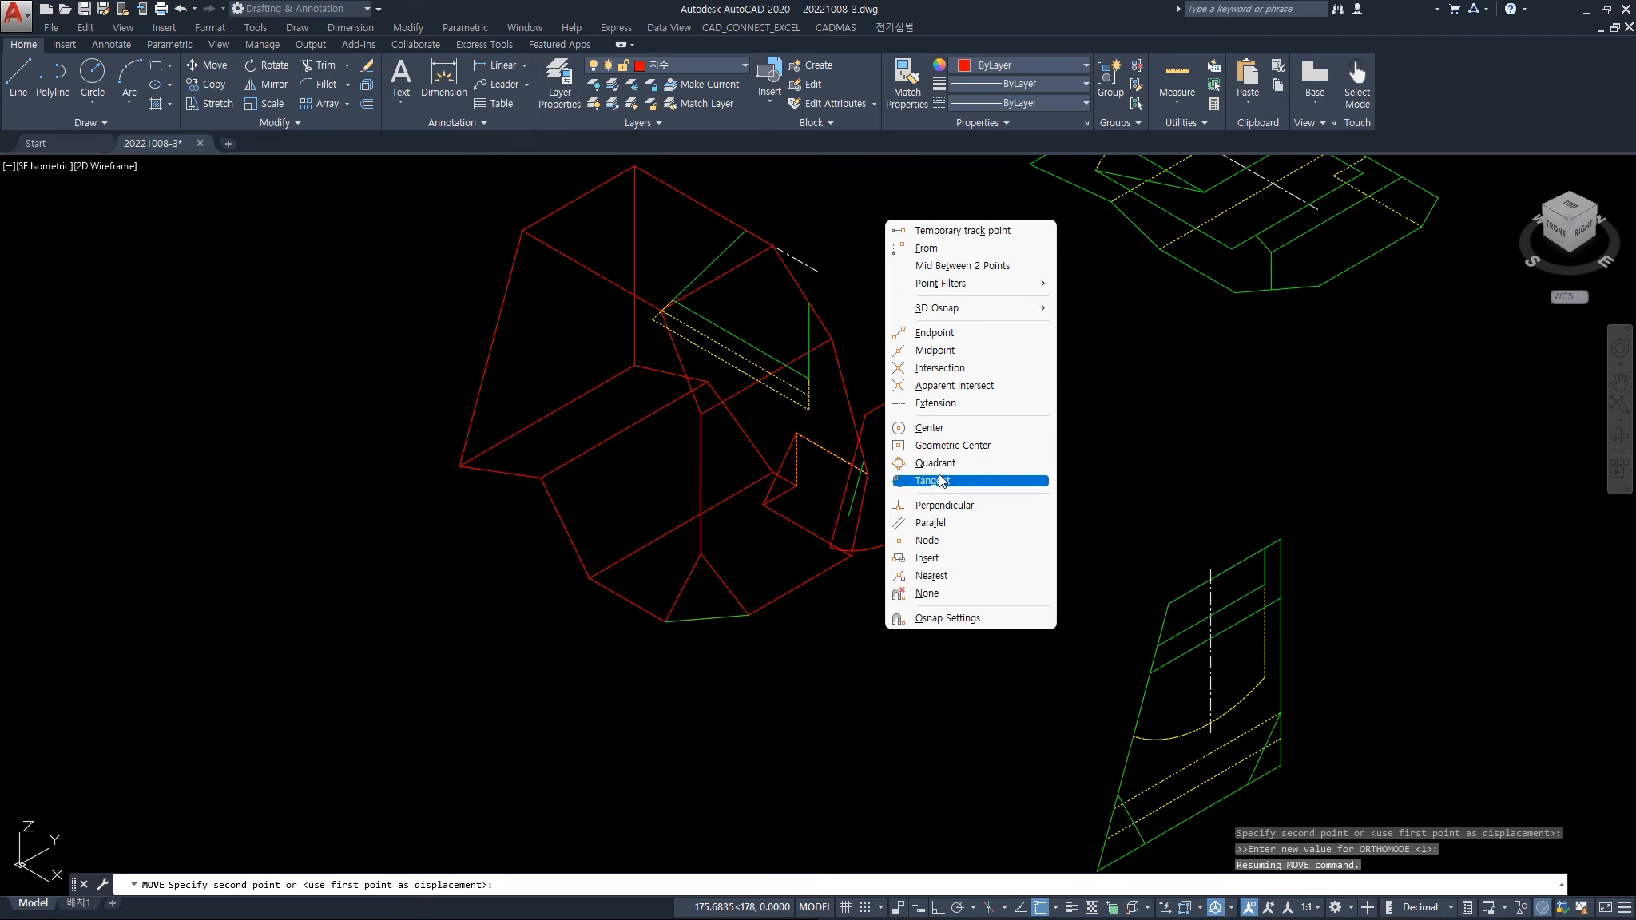
{"action": "left_click", "coordinate": [944, 505]}
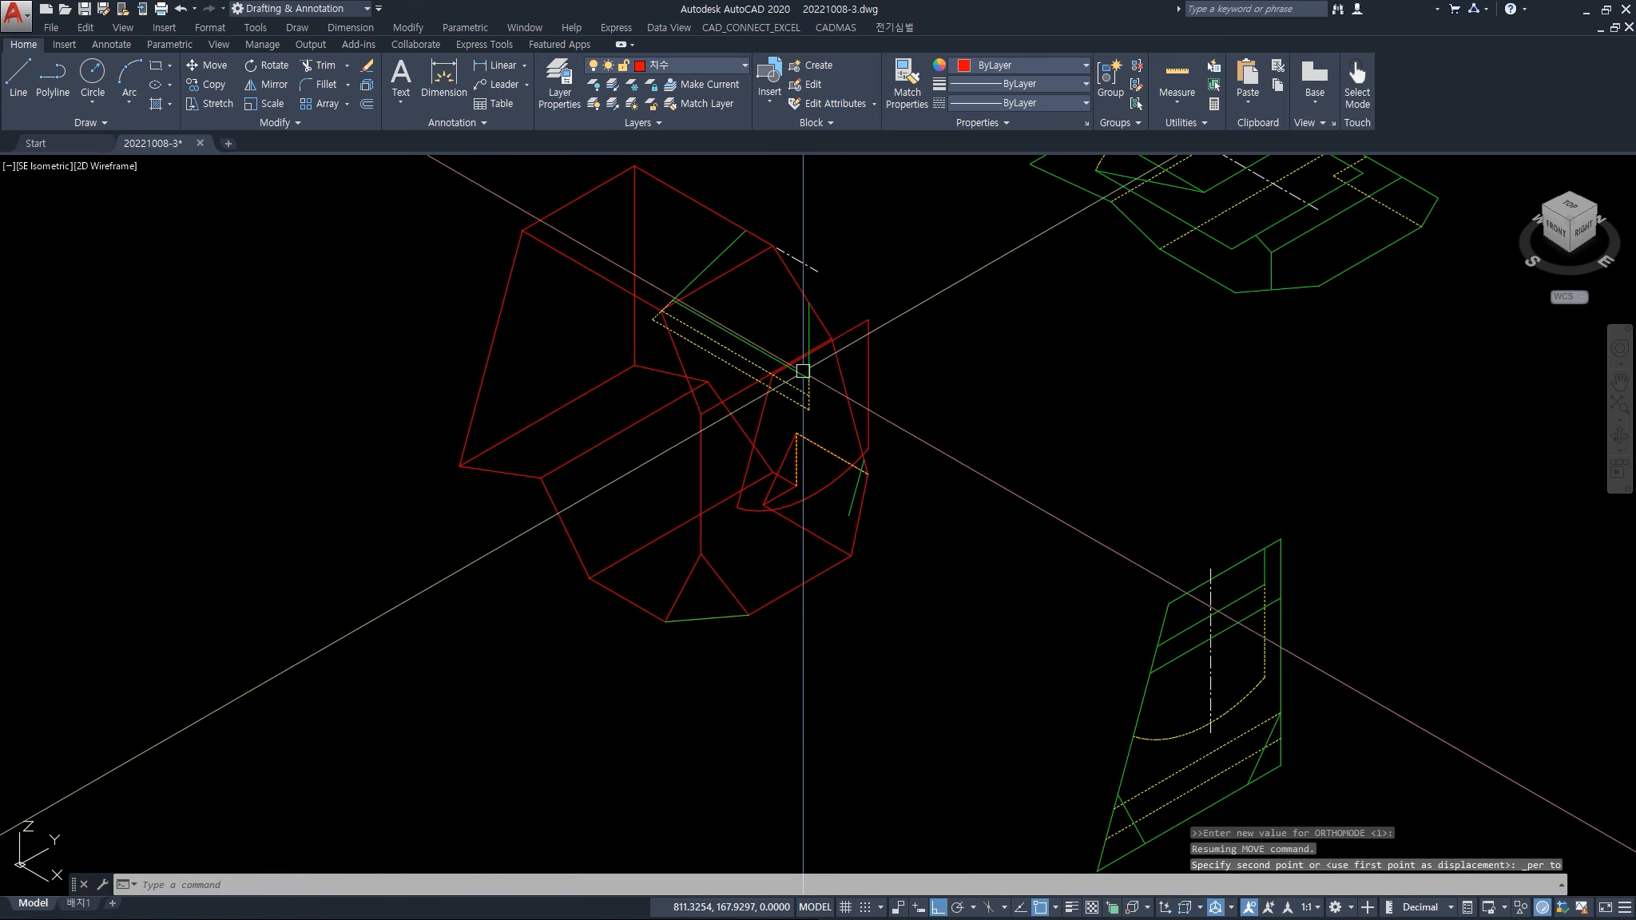
- Move the arc-bottomed profile 42 units along negative X, from the top view's outer edge perpendicular to its parallel inner line
{"action": "middle_click_drag", "start_coordinate": [892, 381], "coordinate": [936, 596]}
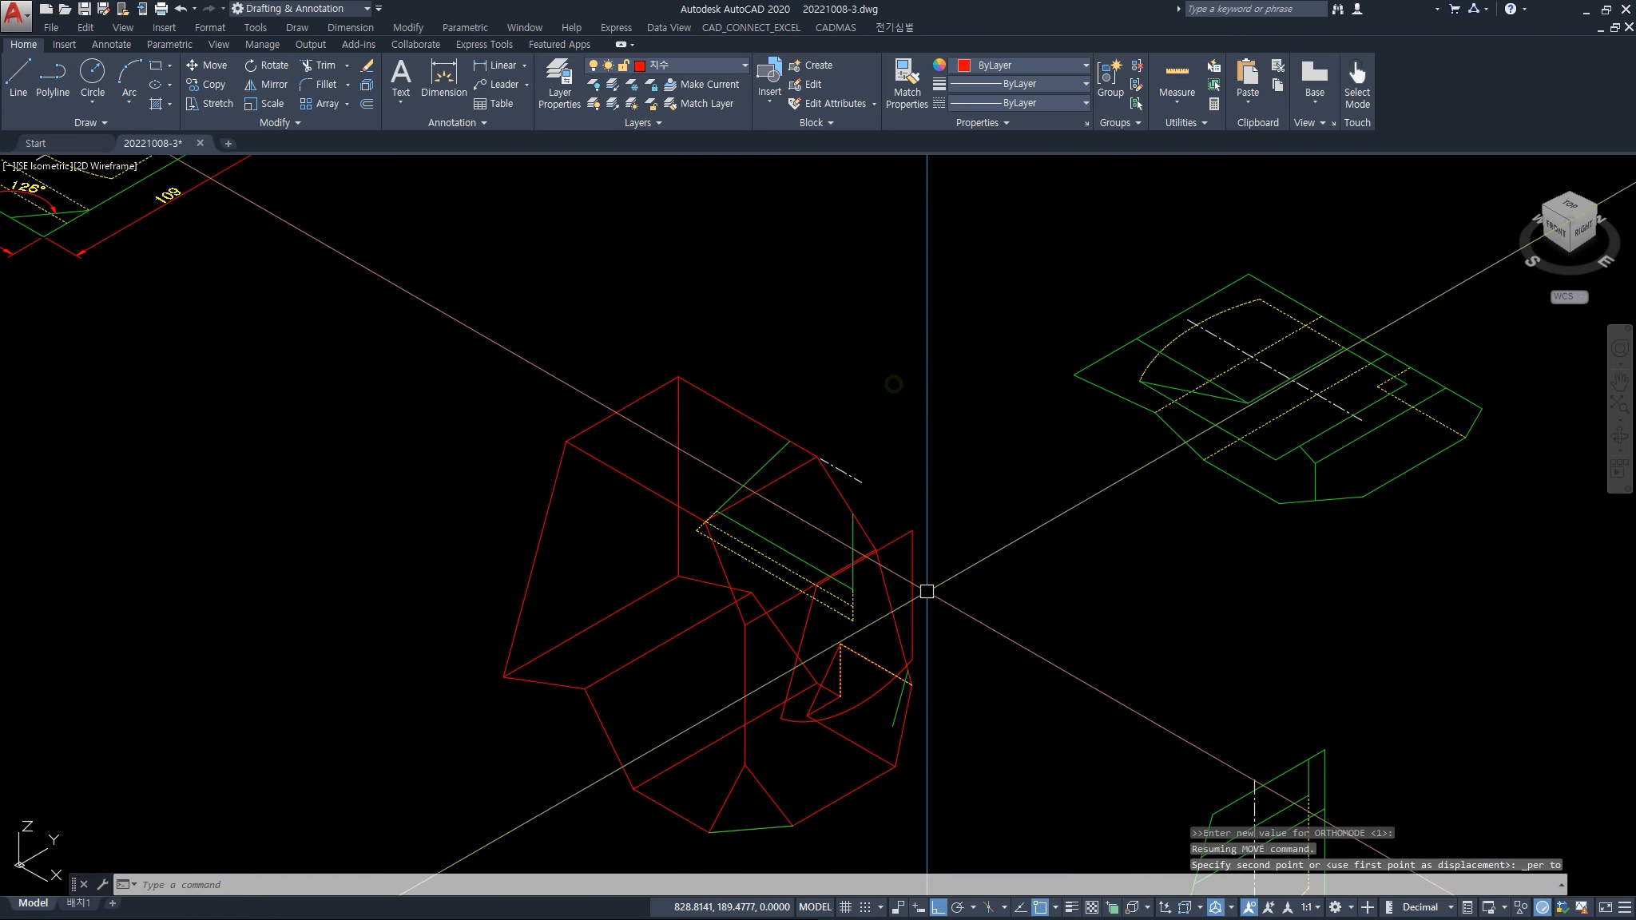
{"action": "type", "text": "m"}
{"action": "key", "text": "space"}
{"action": "left_click", "coordinate": [911, 573]}
{"action": "key", "text": "space"}
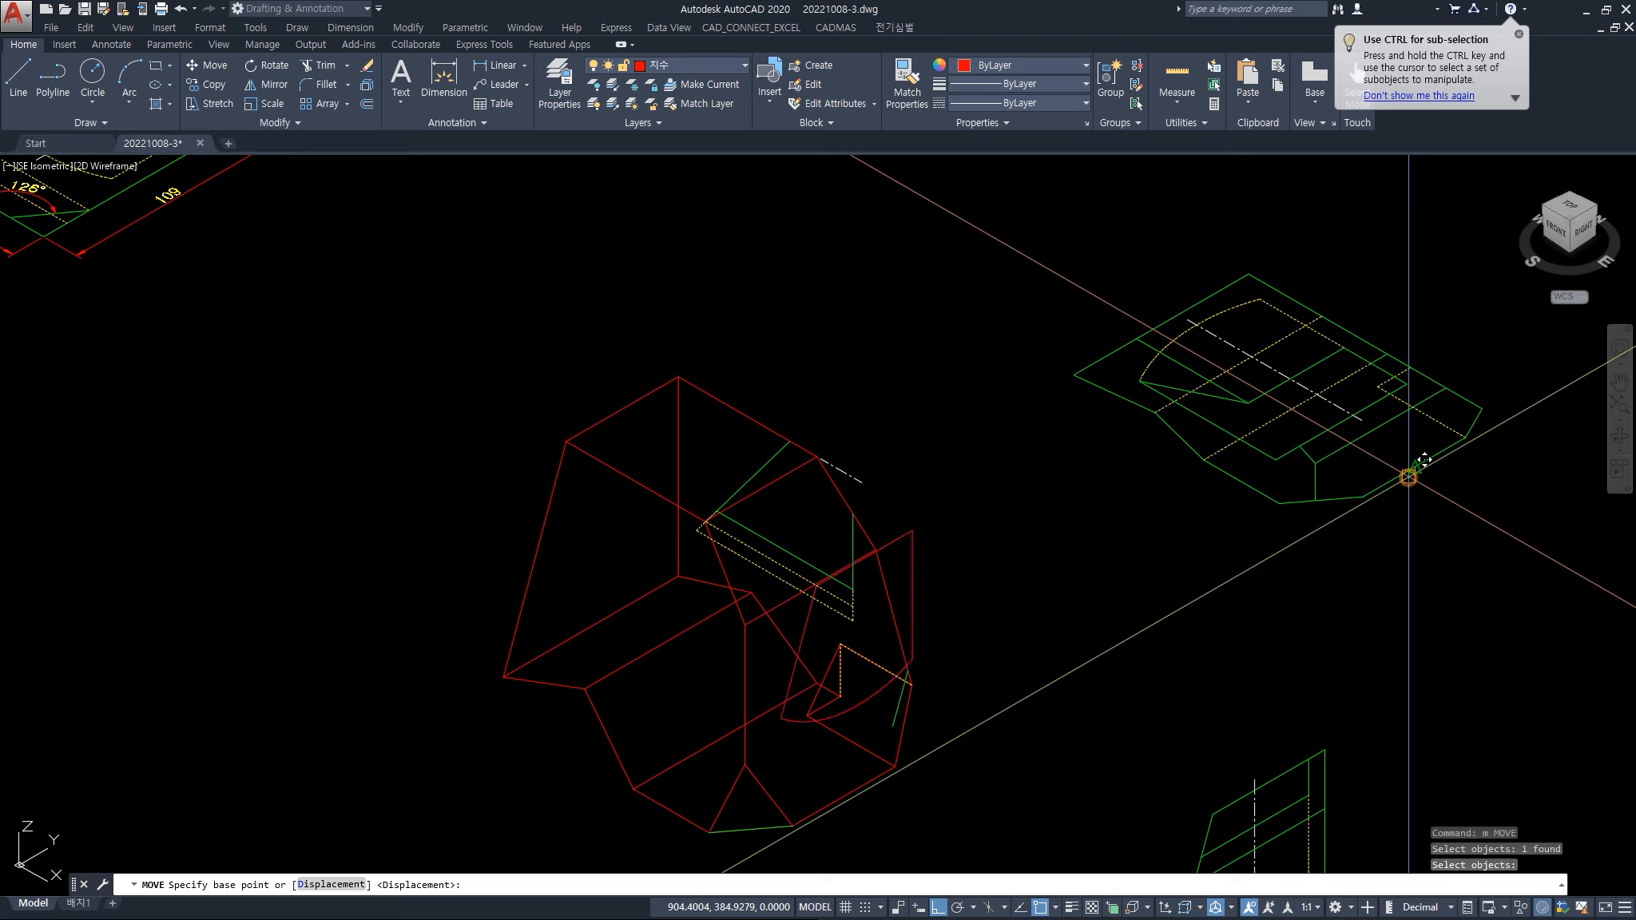
{"action": "left_click", "coordinate": [1409, 477]}
{"action": "type", "text": "p"}
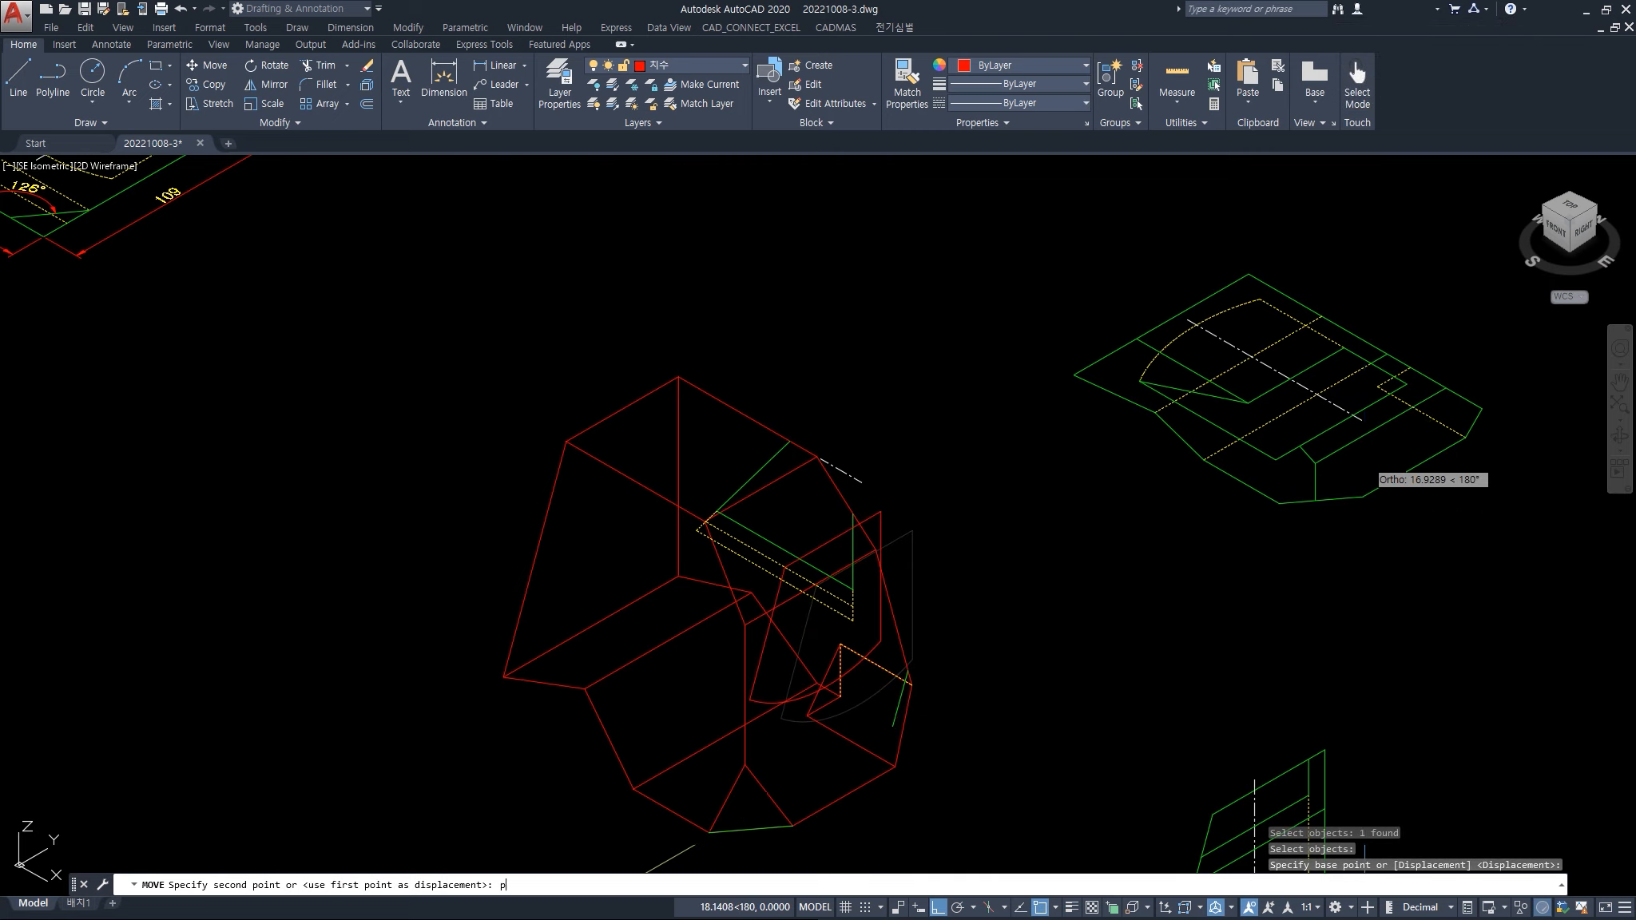
{"action": "type", "text": "er"}
{"action": "key", "text": "space"}
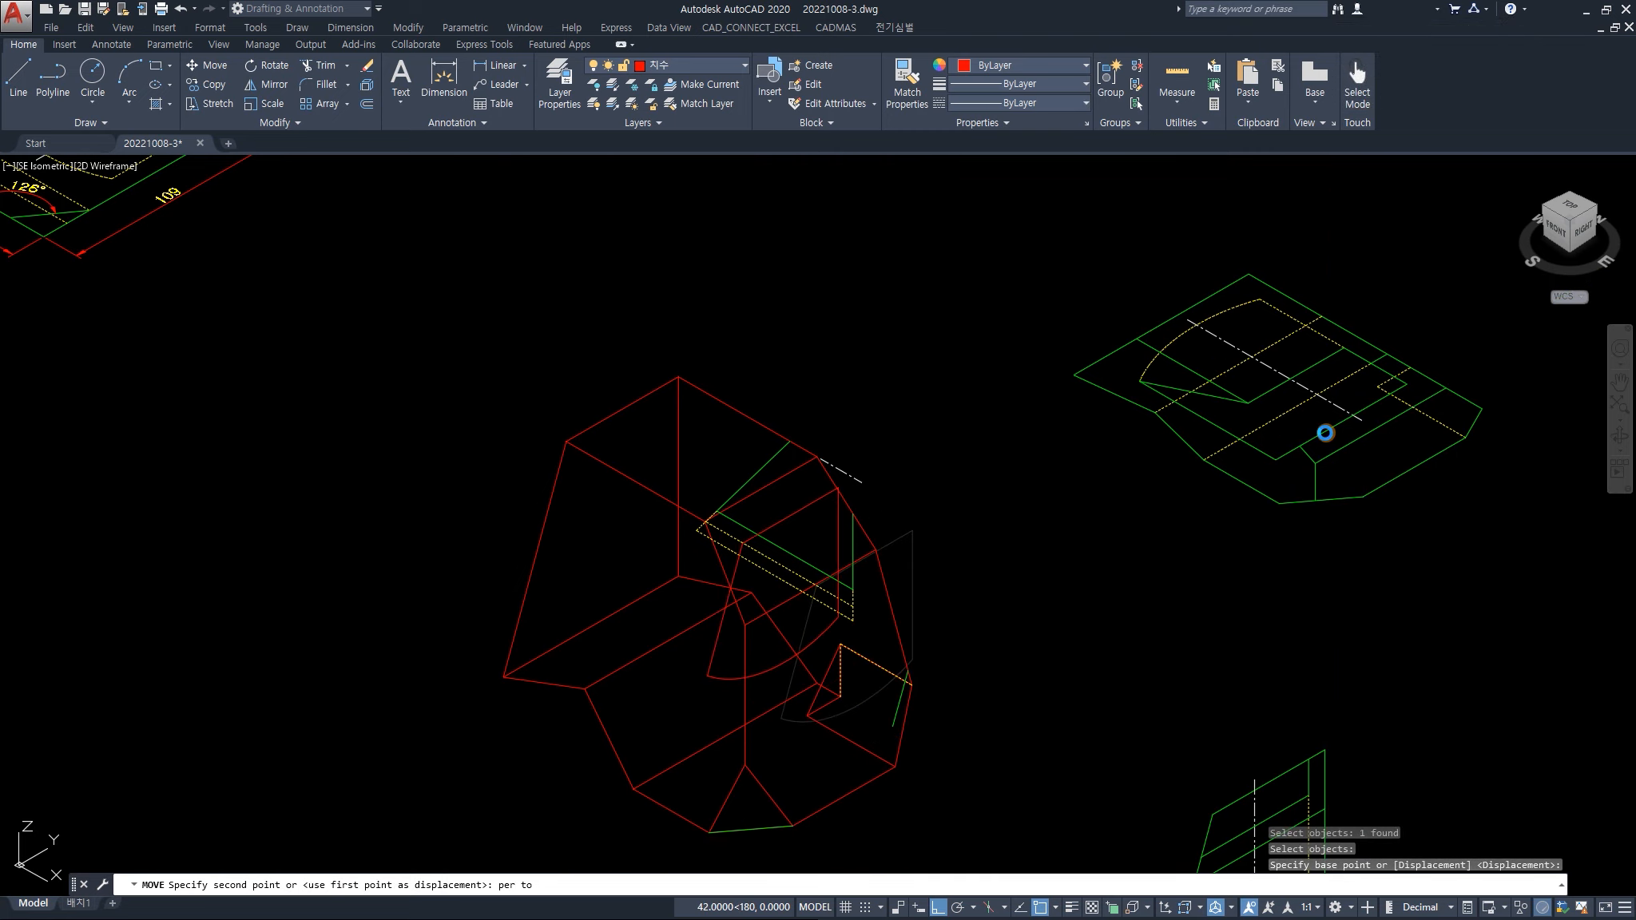
{"action": "left_click", "coordinate": [1386, 537]}
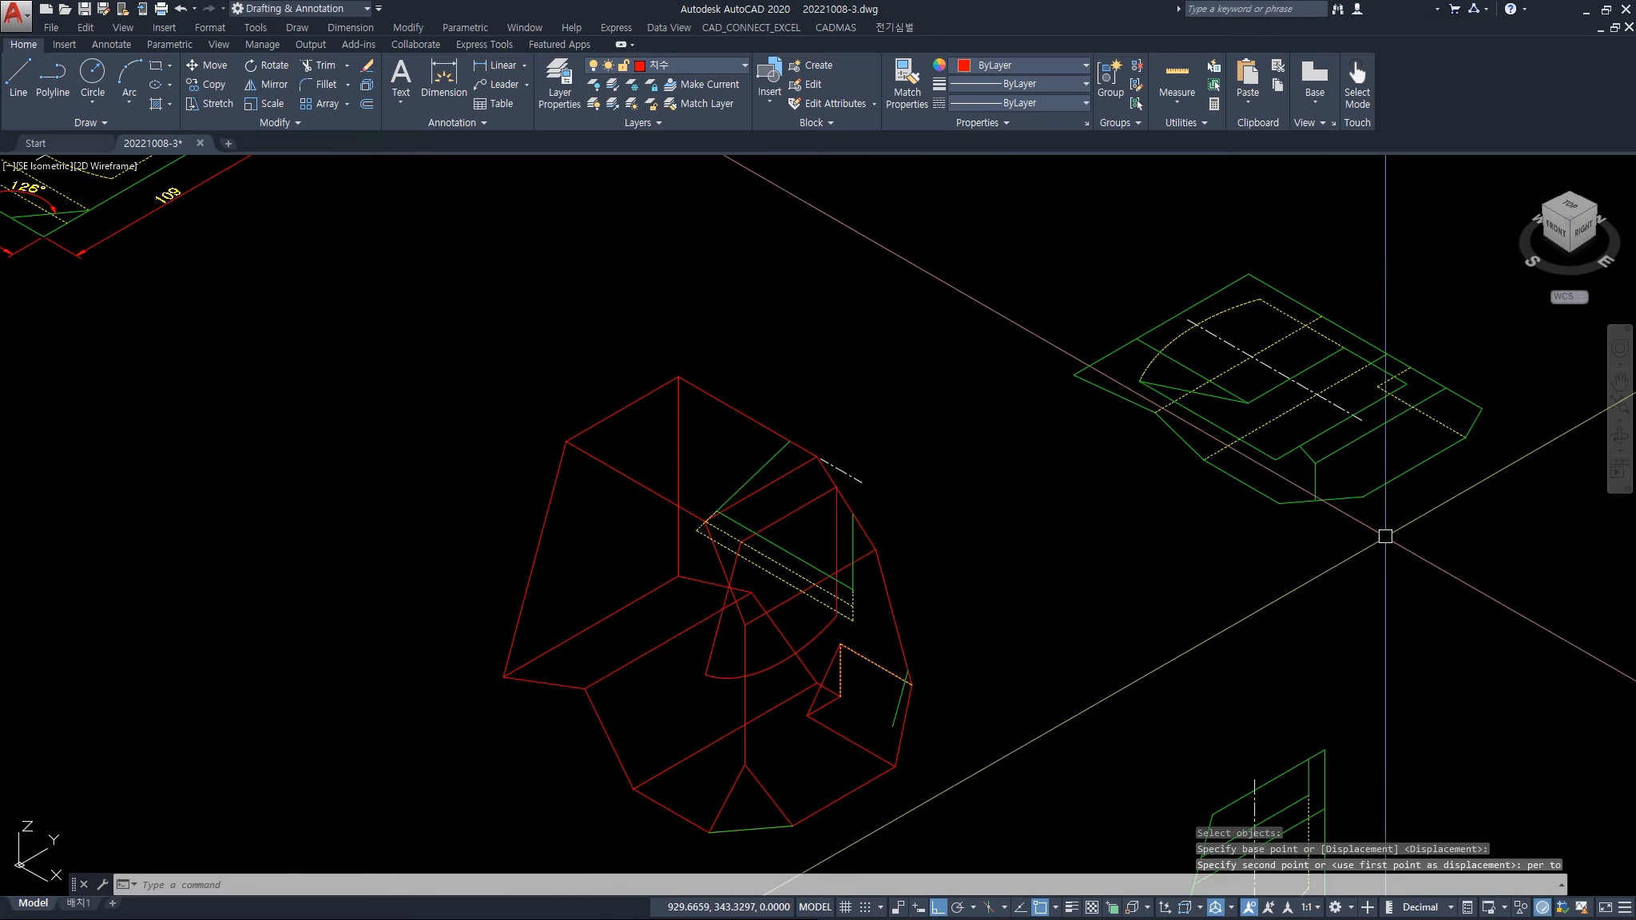
- Extrude the arc-bottomed profile in the negative X direction through the main solid and well past its far side
{"action": "middle_click_drag", "start_coordinate": [986, 628], "coordinate": [1110, 630]}
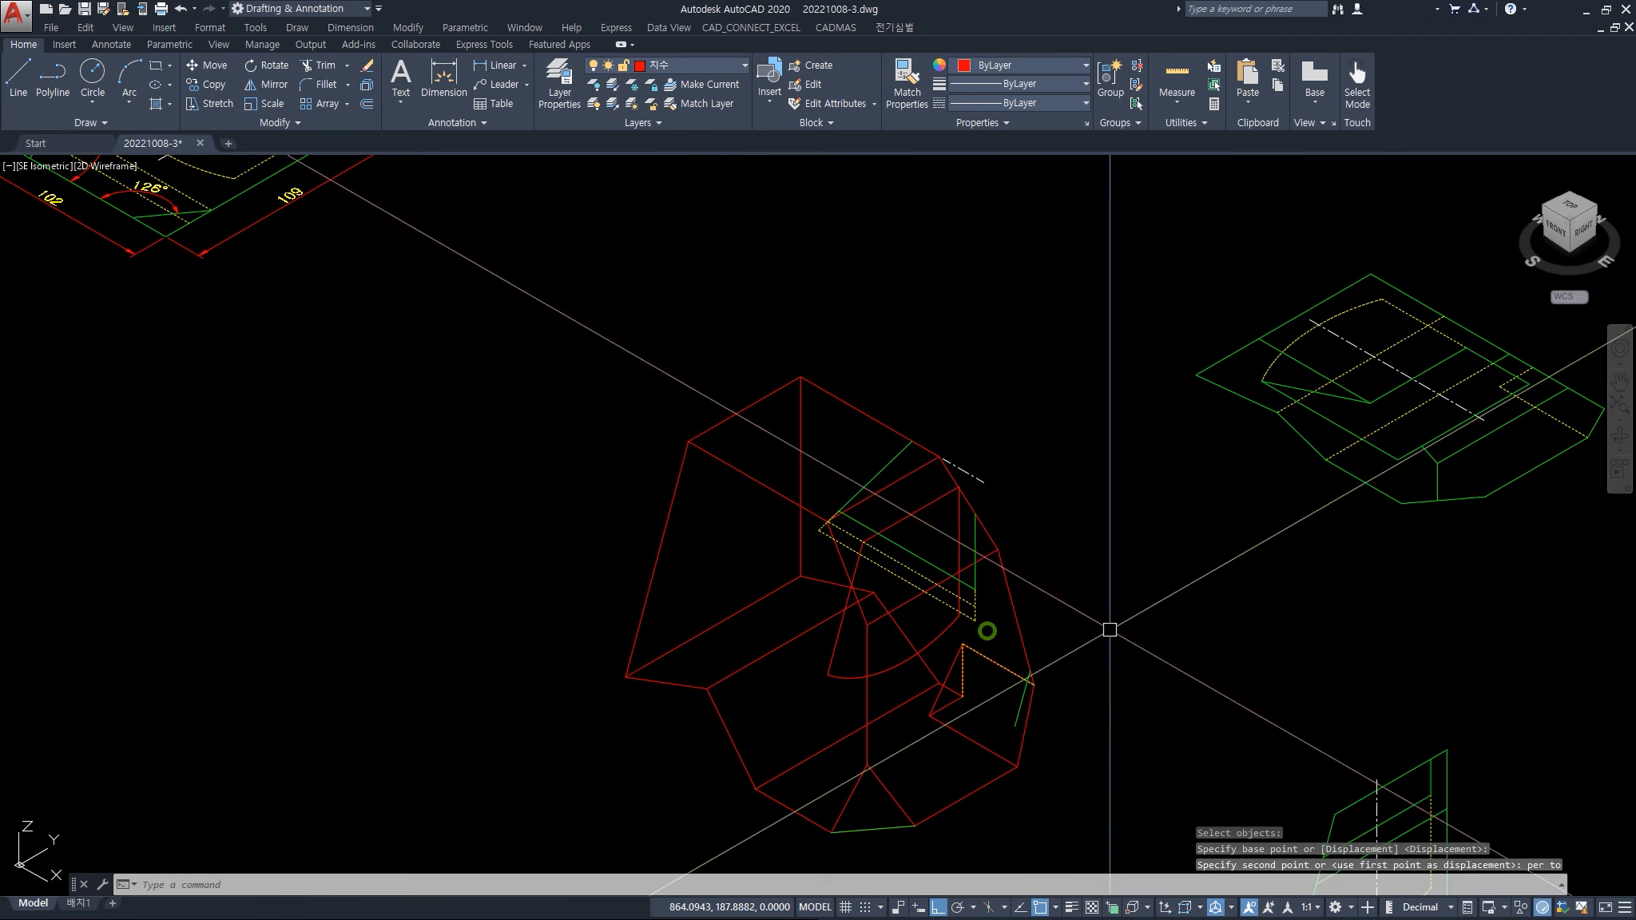
{"action": "type", "text": "ext"}
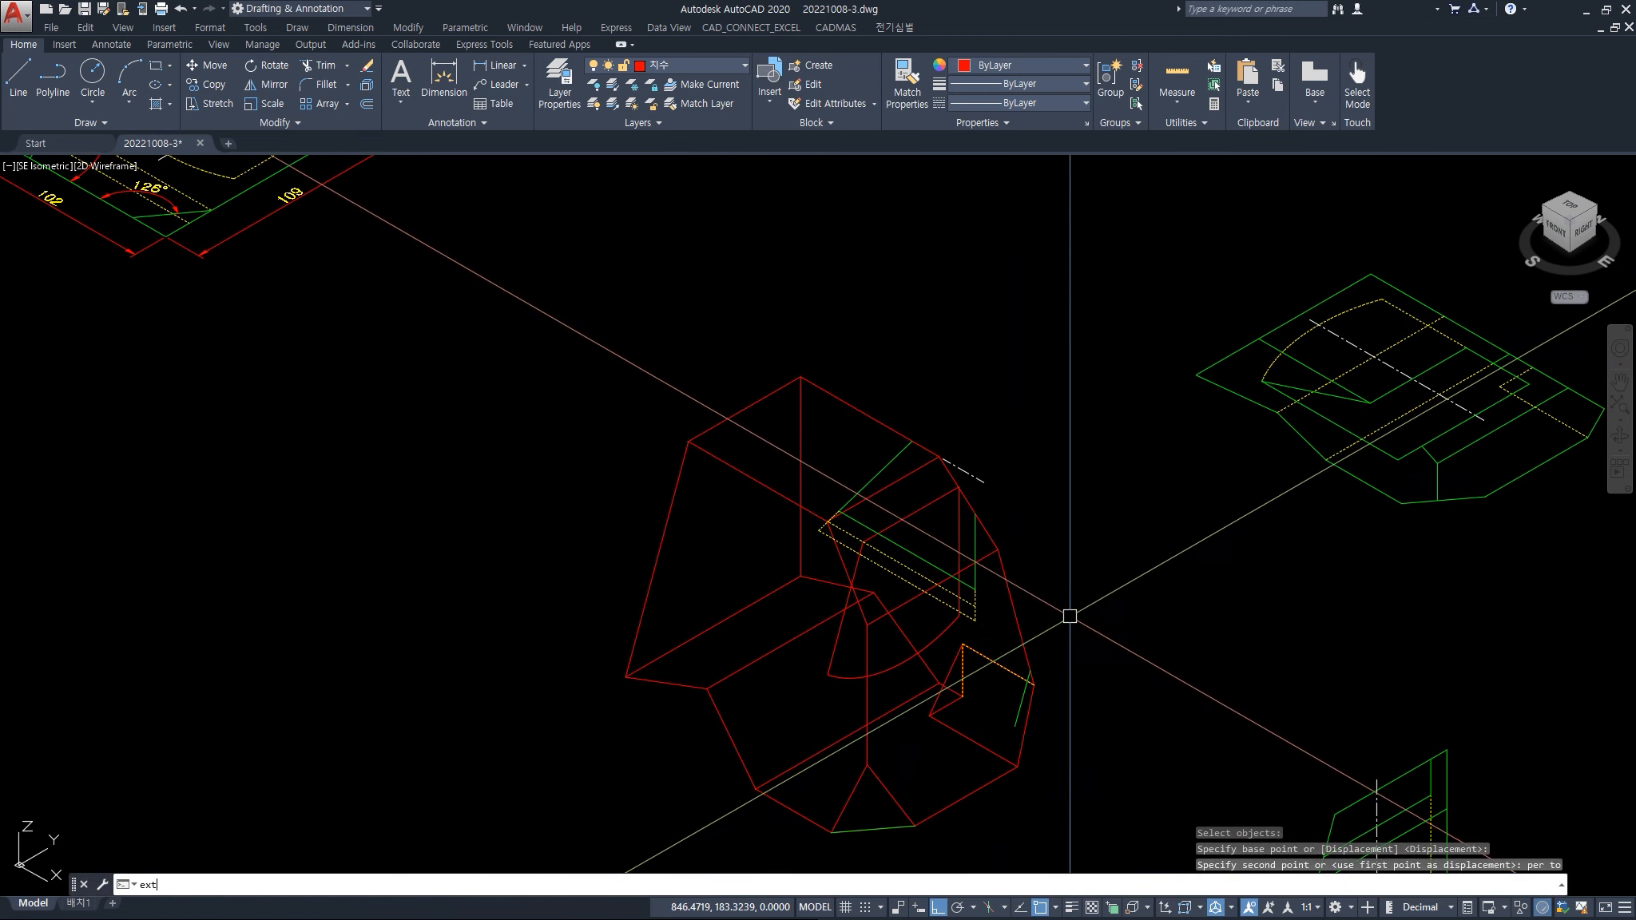
{"action": "key", "text": "alt+space"}
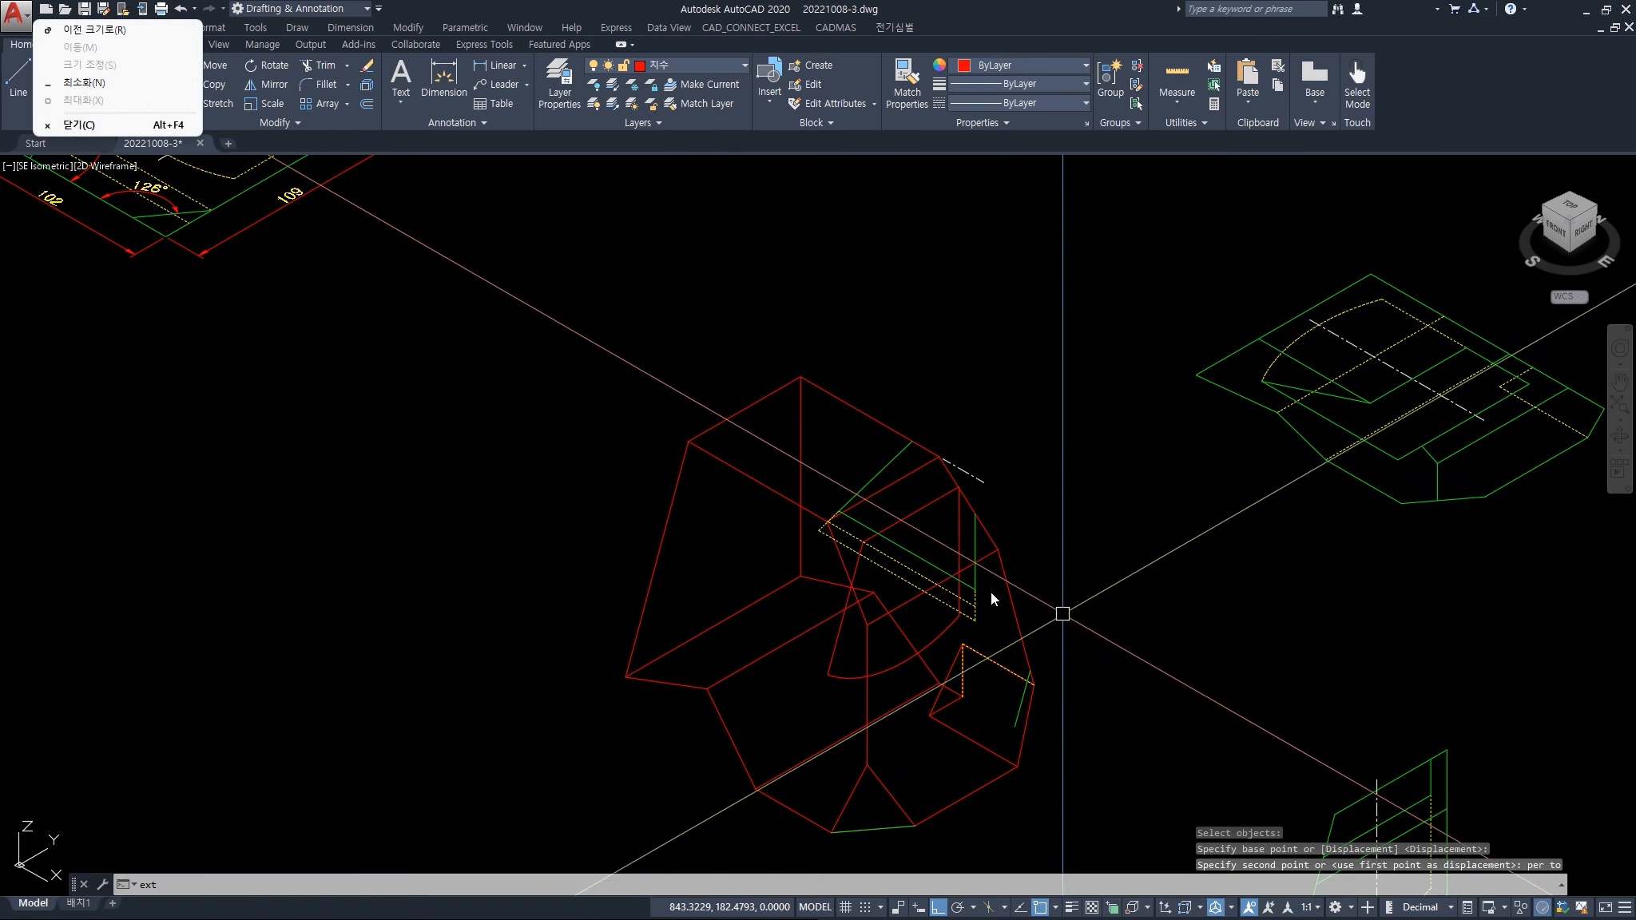
{"action": "key", "text": "Escape"}
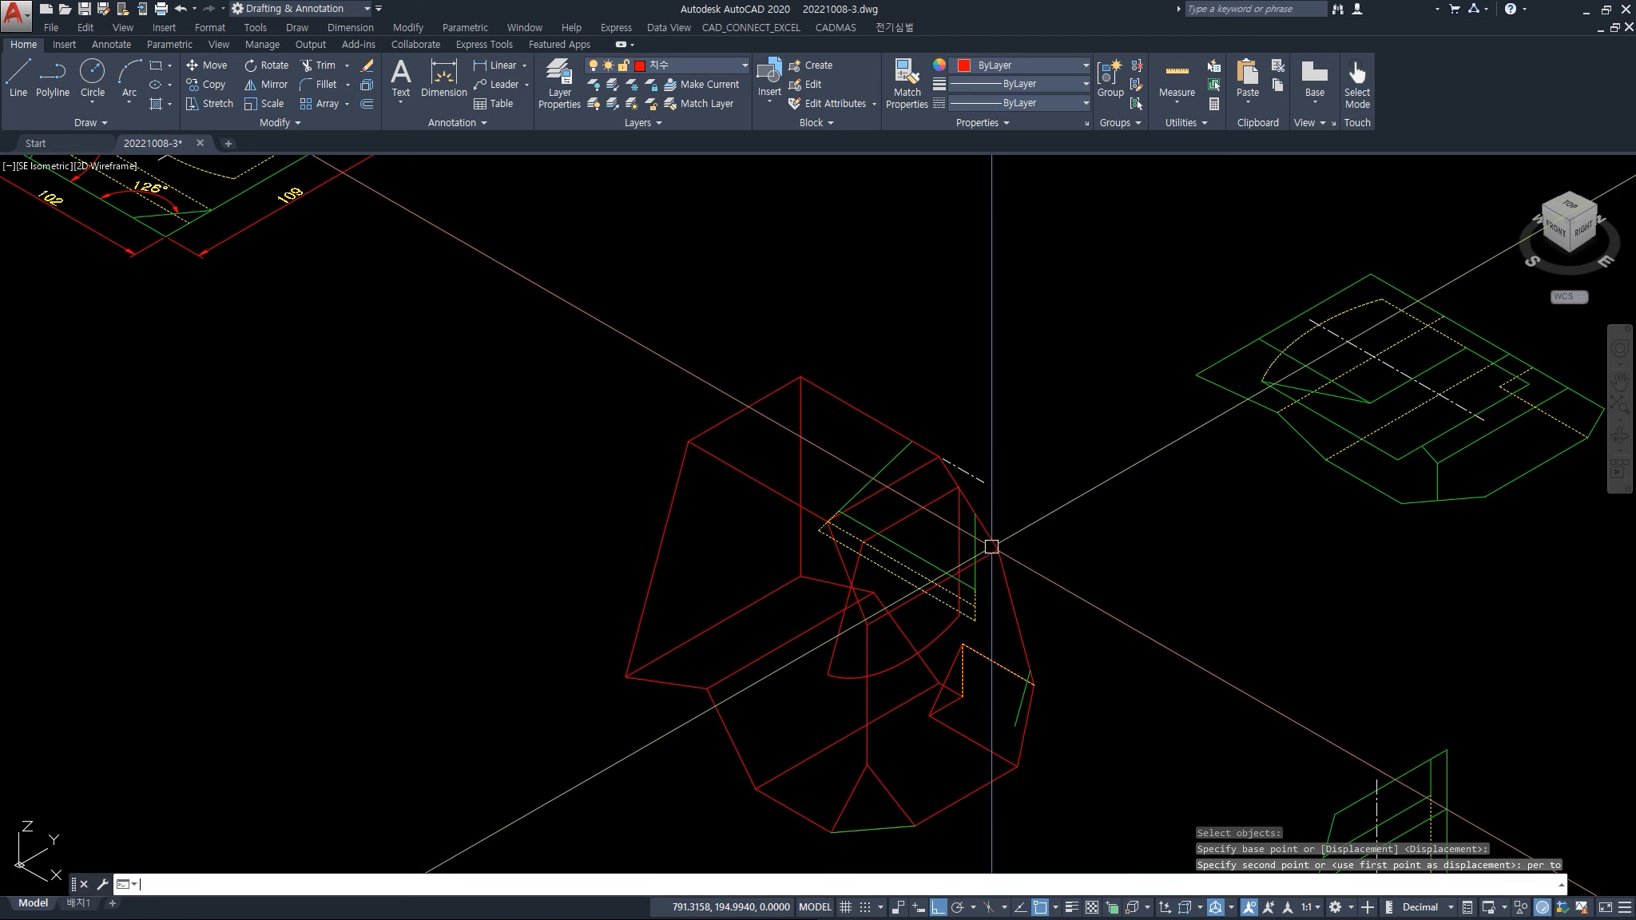
{"action": "key", "text": "Return"}
{"action": "left_click", "coordinate": [928, 510]}
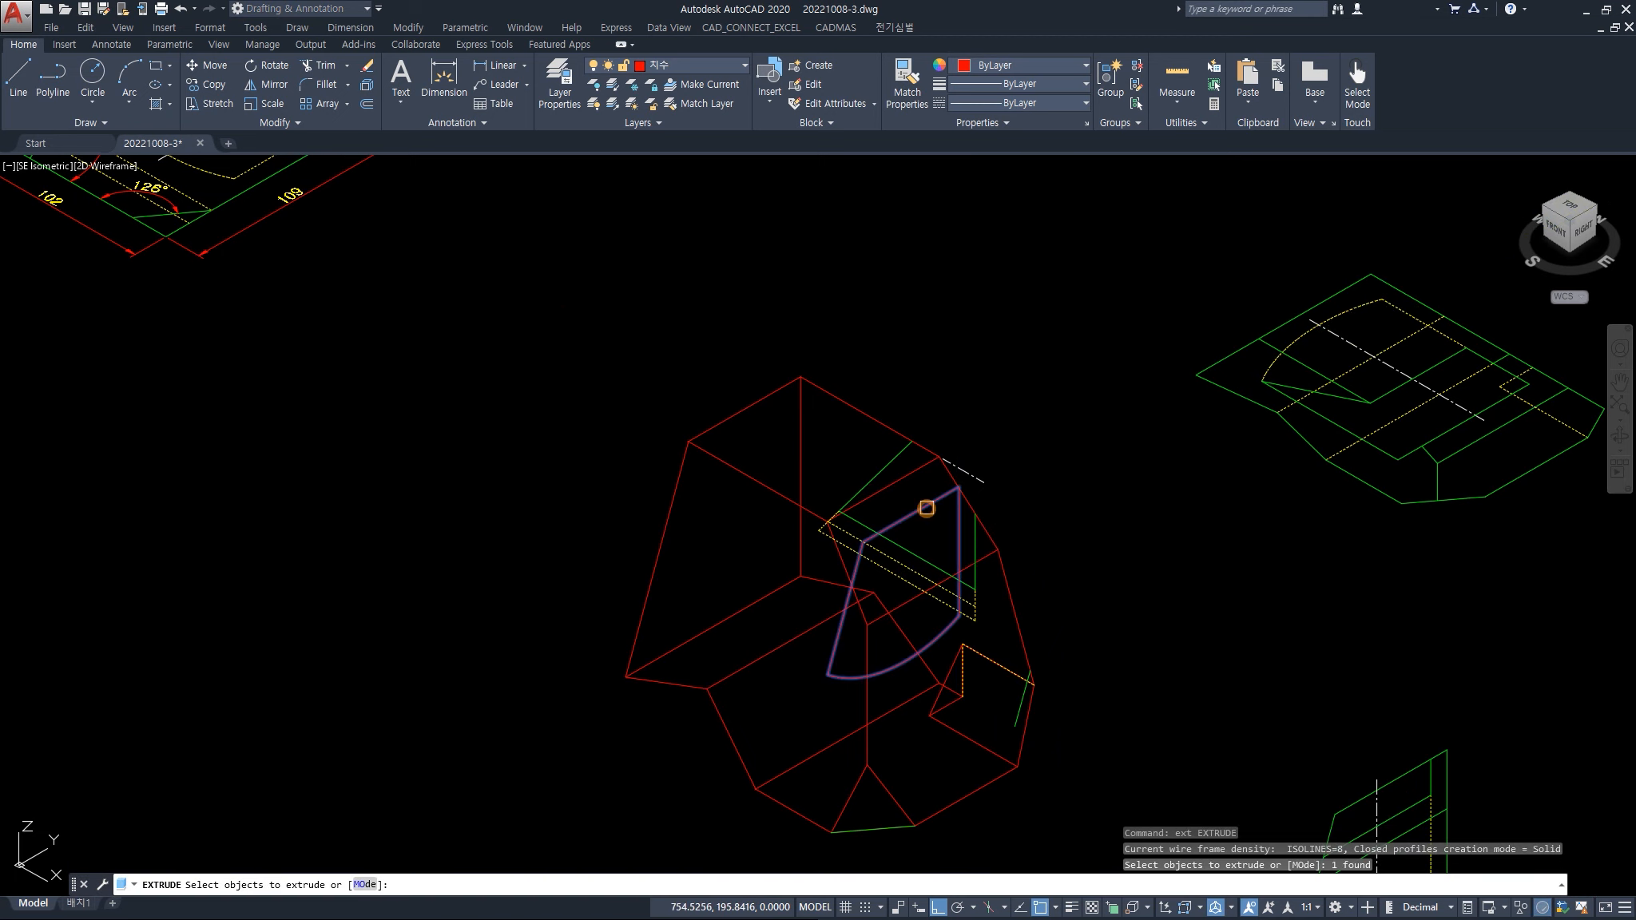
{"action": "key", "text": "Return"}
{"action": "left_click", "coordinate": [446, 449]}
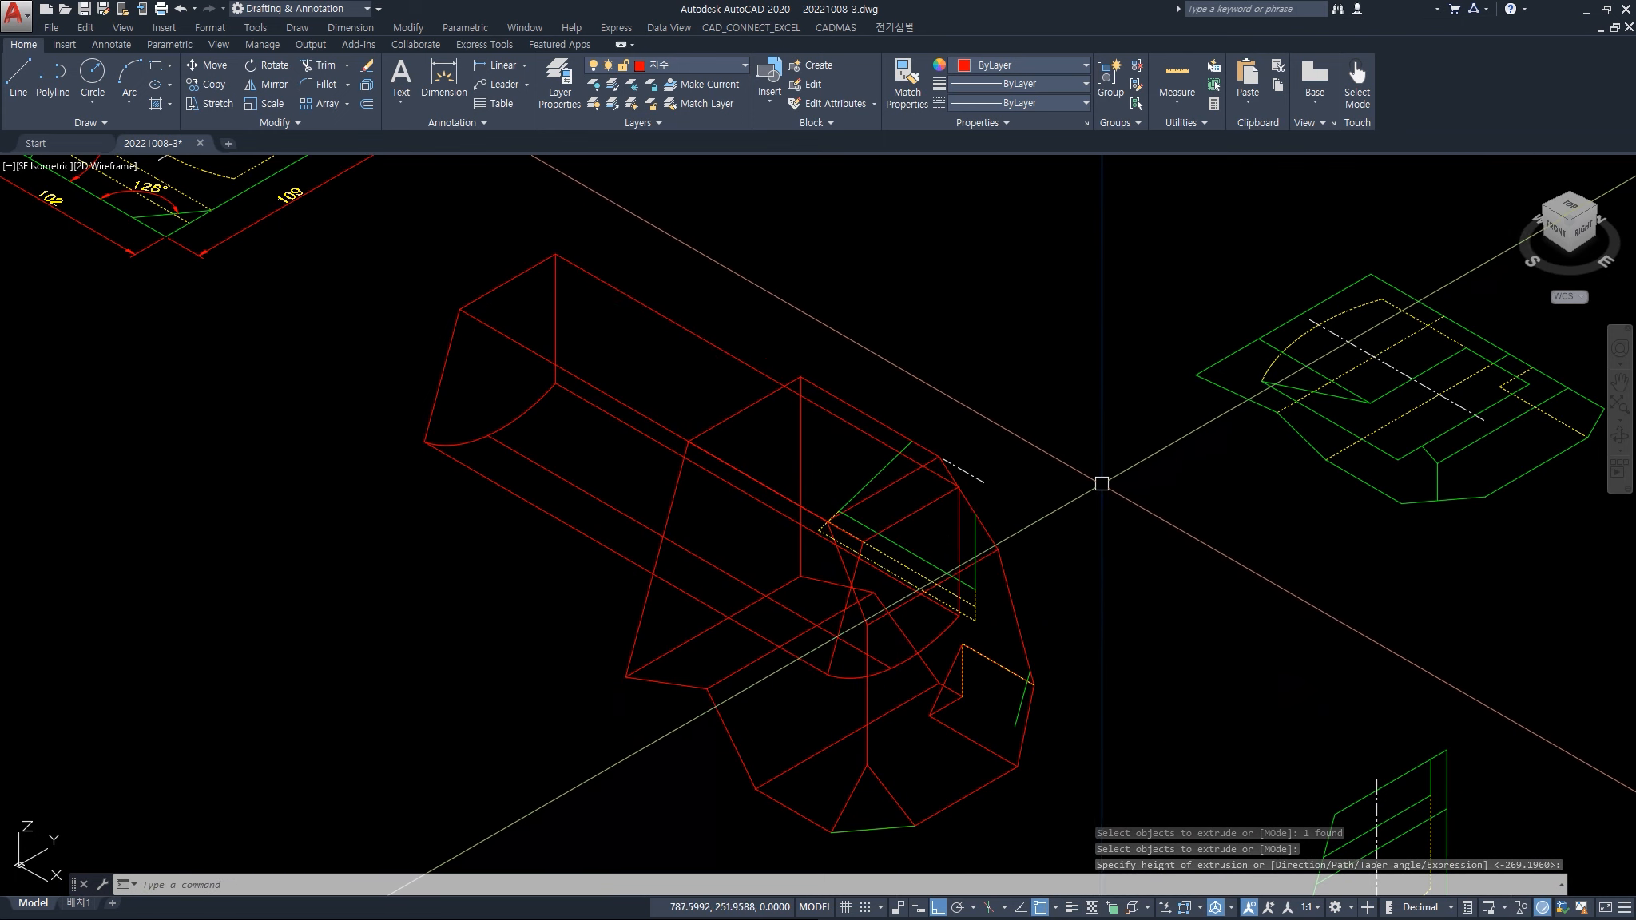
{"action": "key", "text": "Escape"}
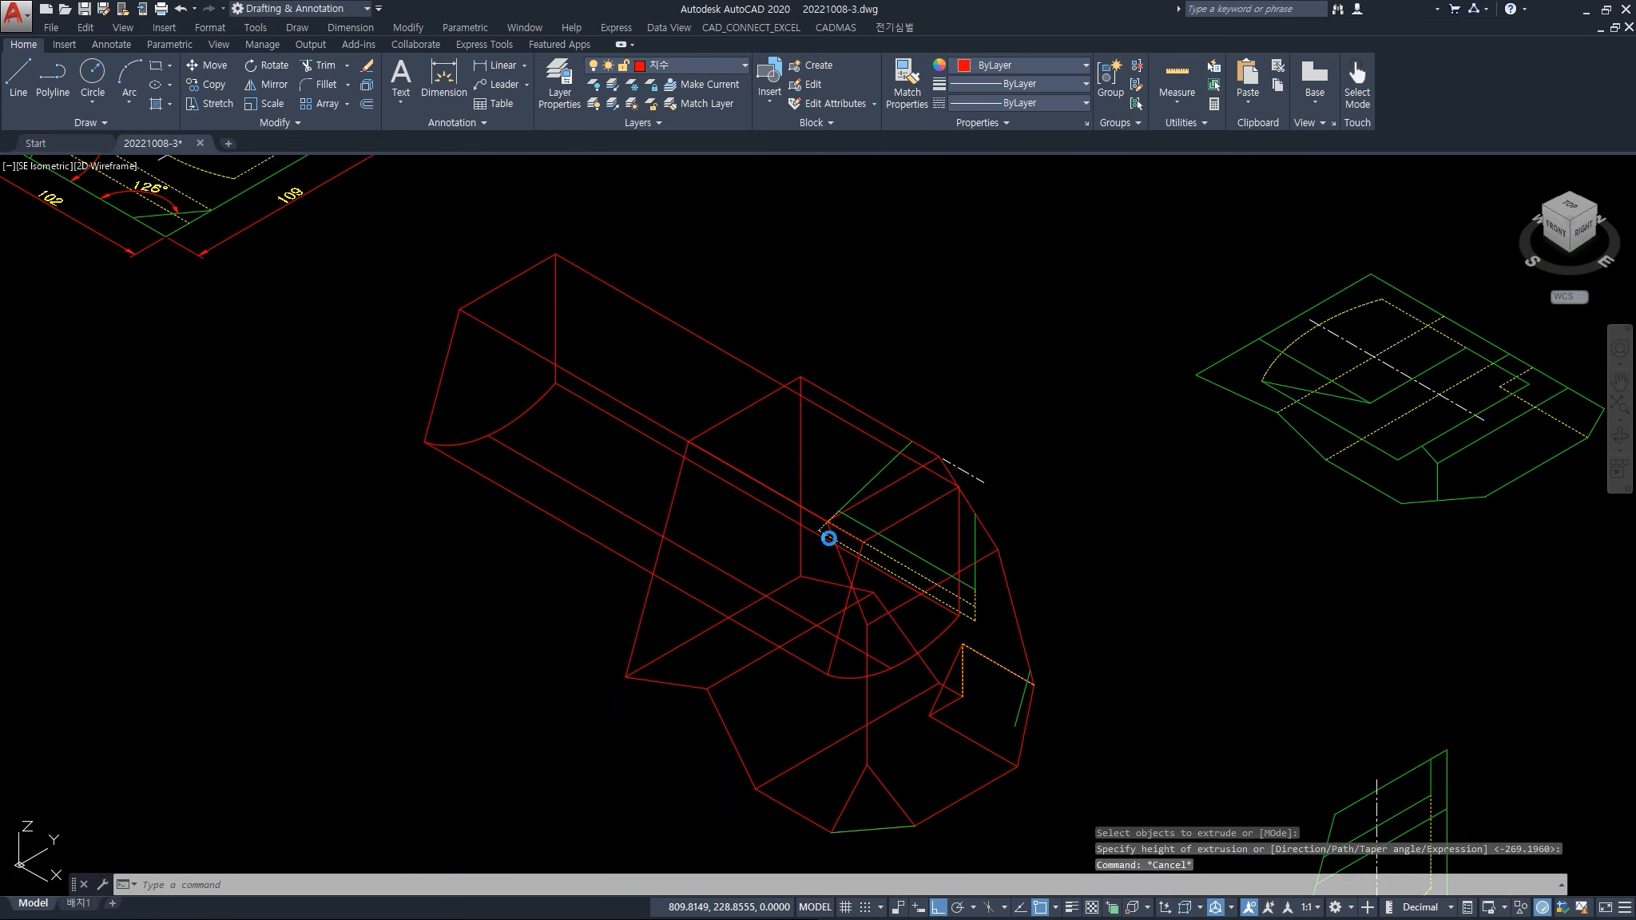
- Undo the arc-bottomed profile's extrusion and both of its moves, back to its original place in the side view
{"action": "key", "text": "ctrl+z"}
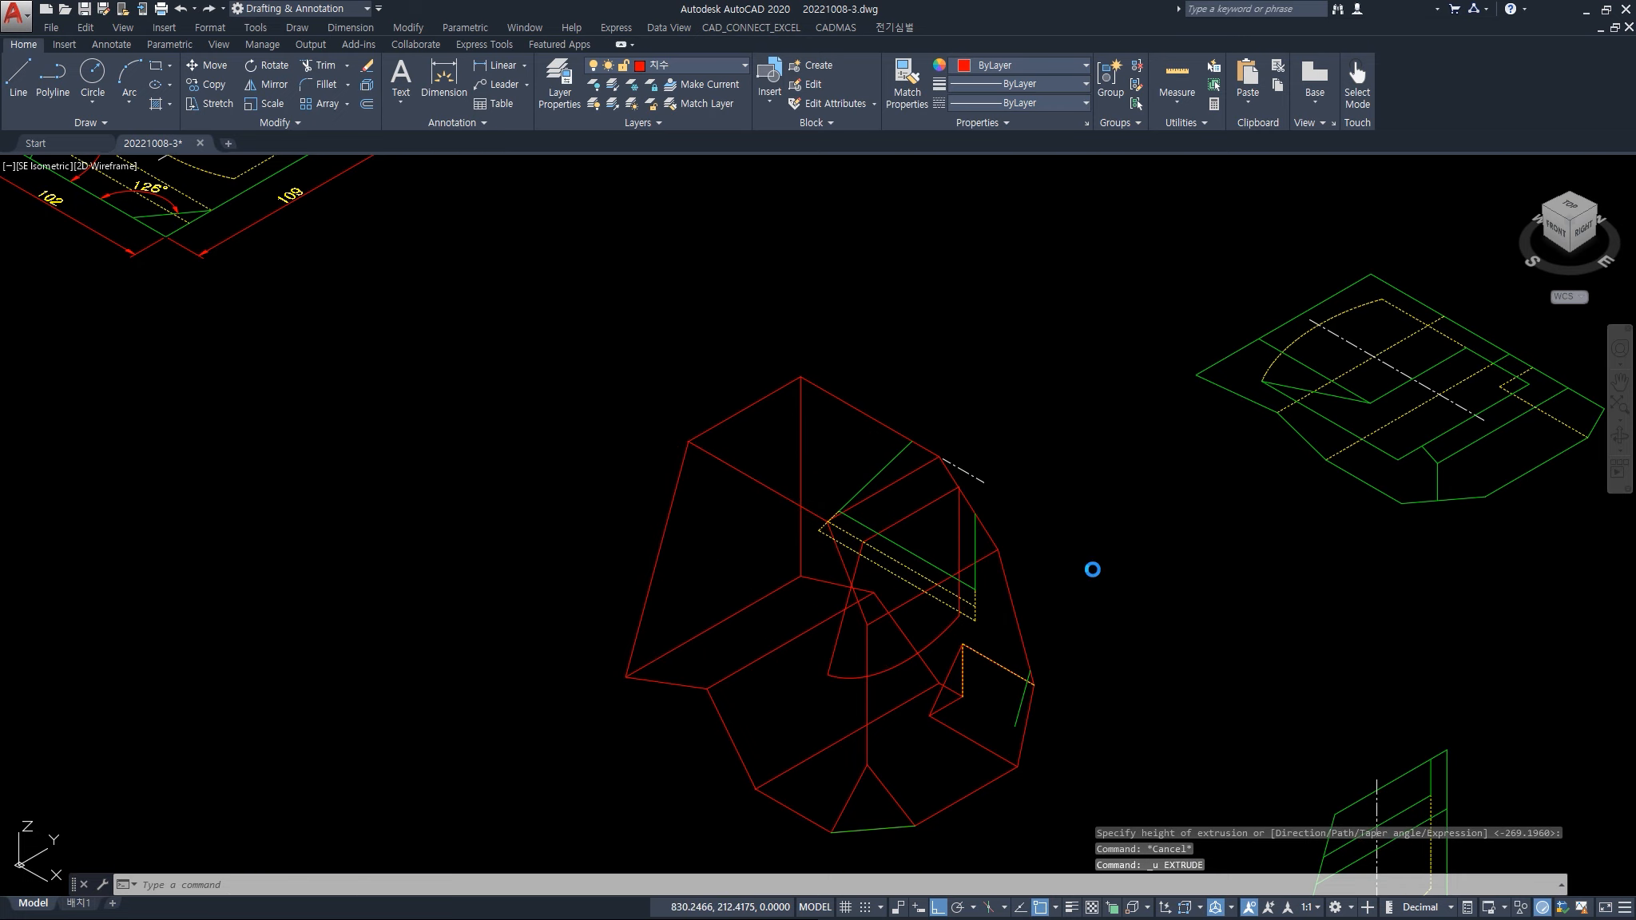
{"action": "key", "text": "ctrl+z"}
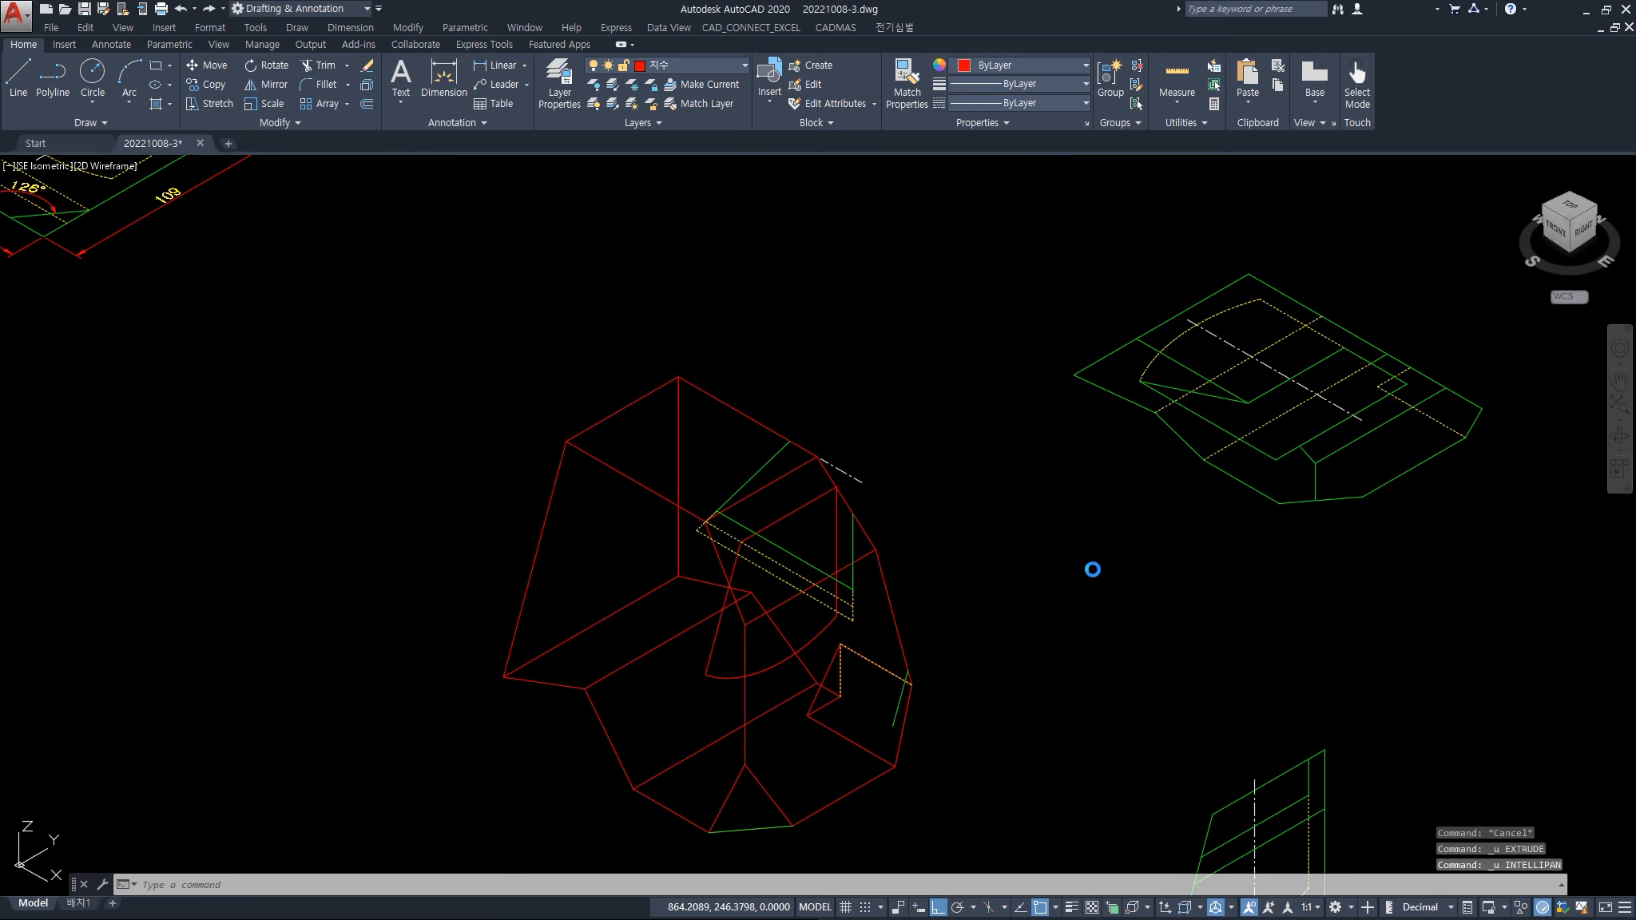
{"action": "key", "text": "ctrl+z"}
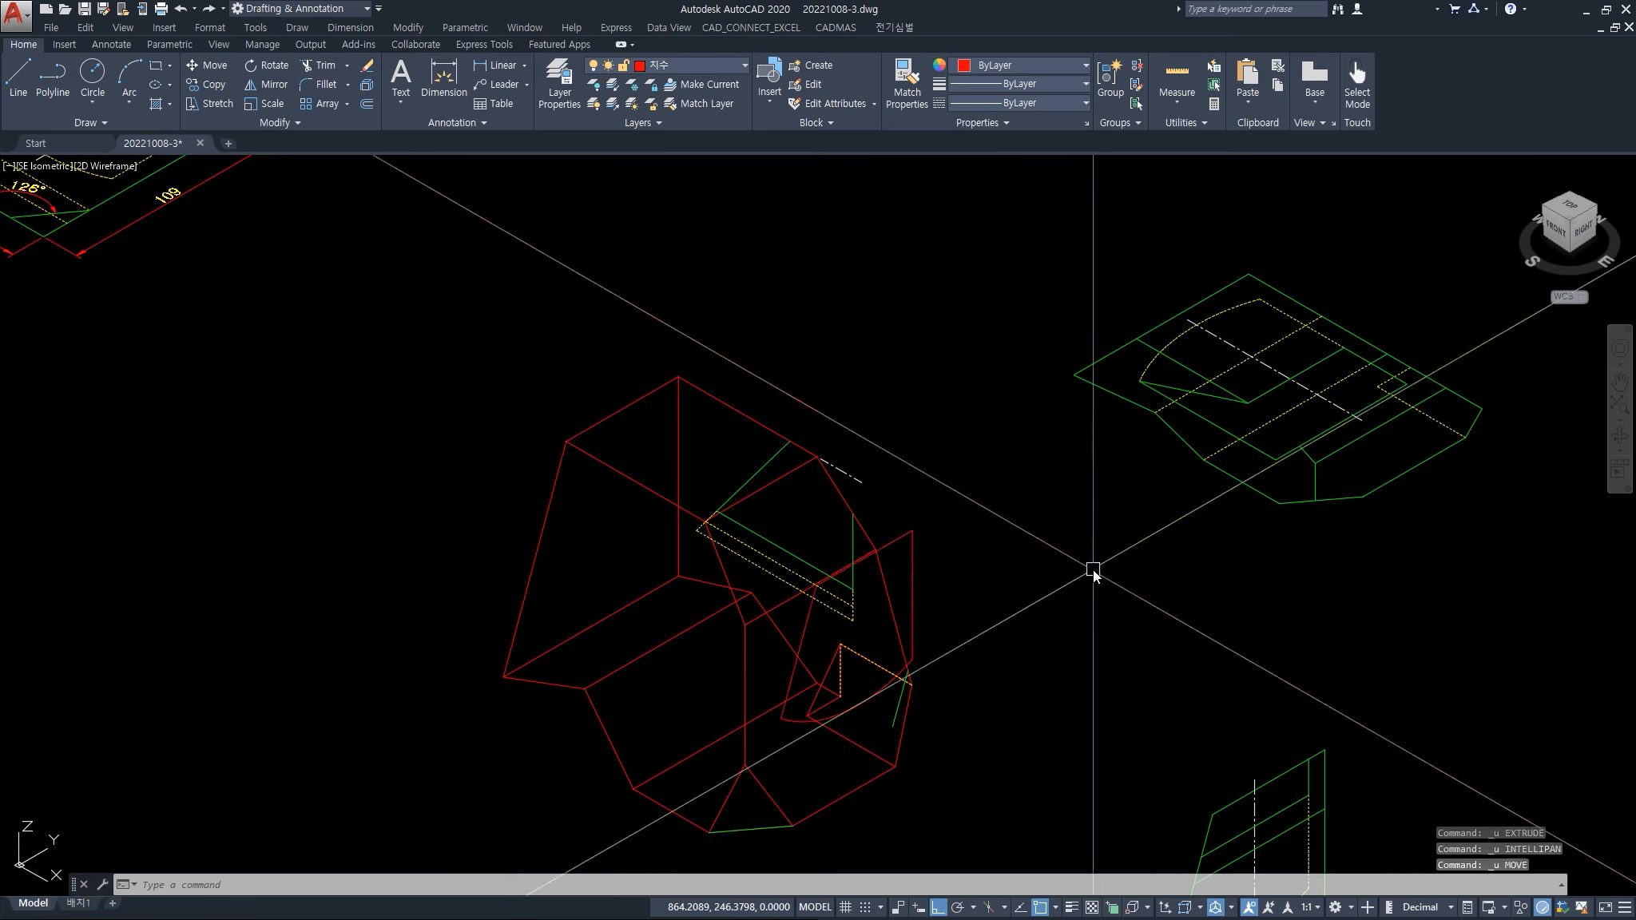
{"action": "key", "text": "ctrl+z"}
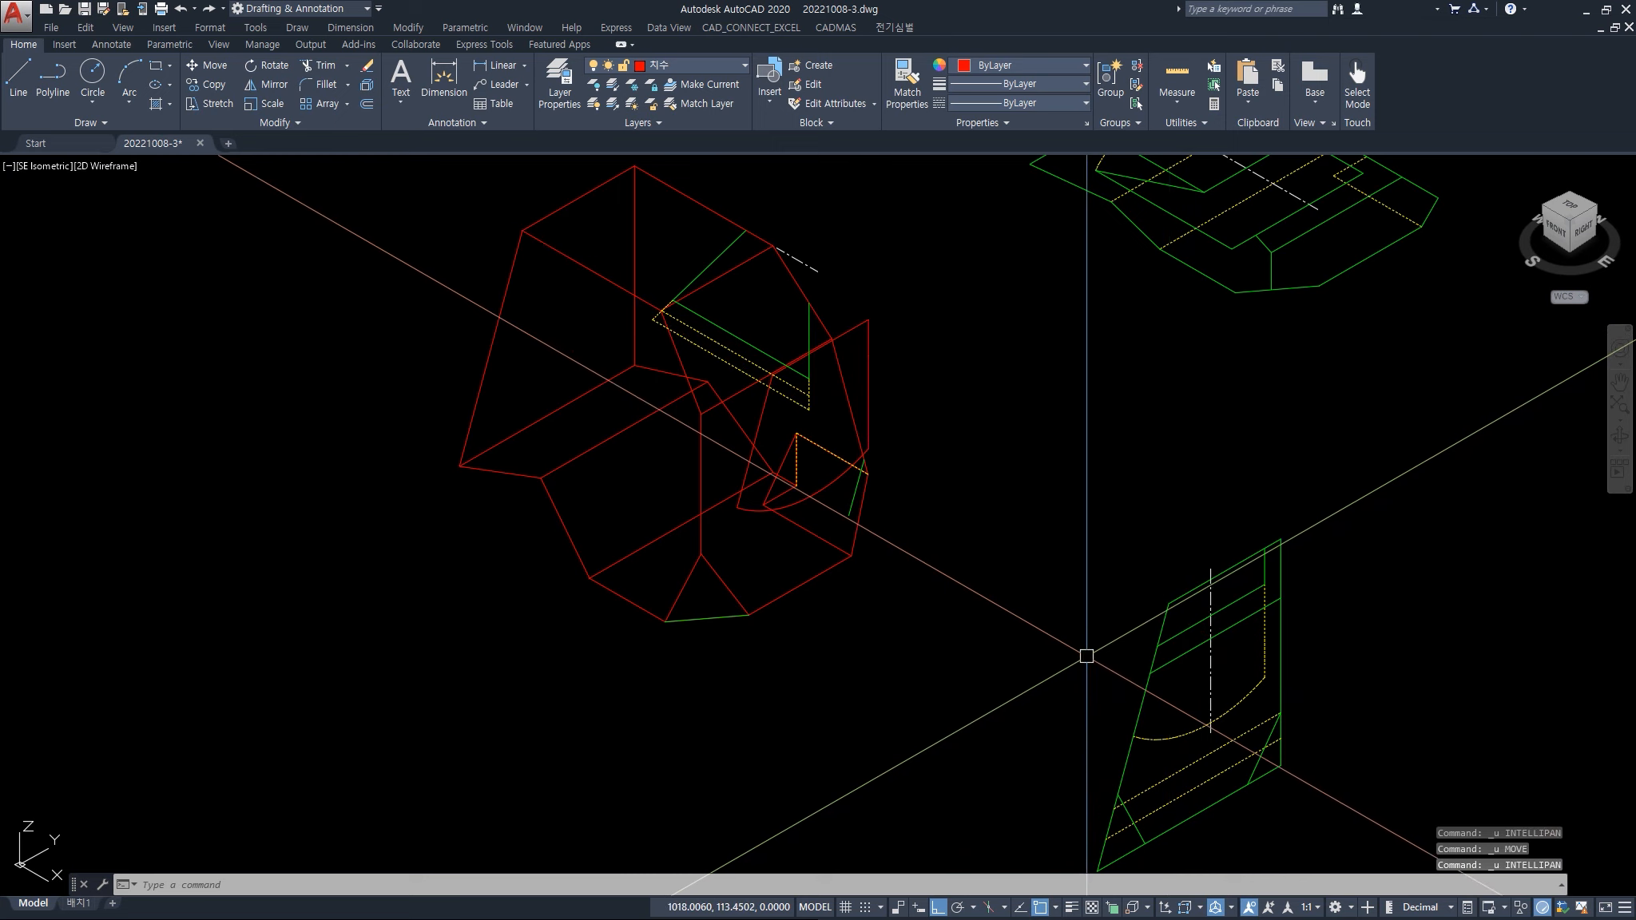
{"action": "key", "text": "ctrl+z"}
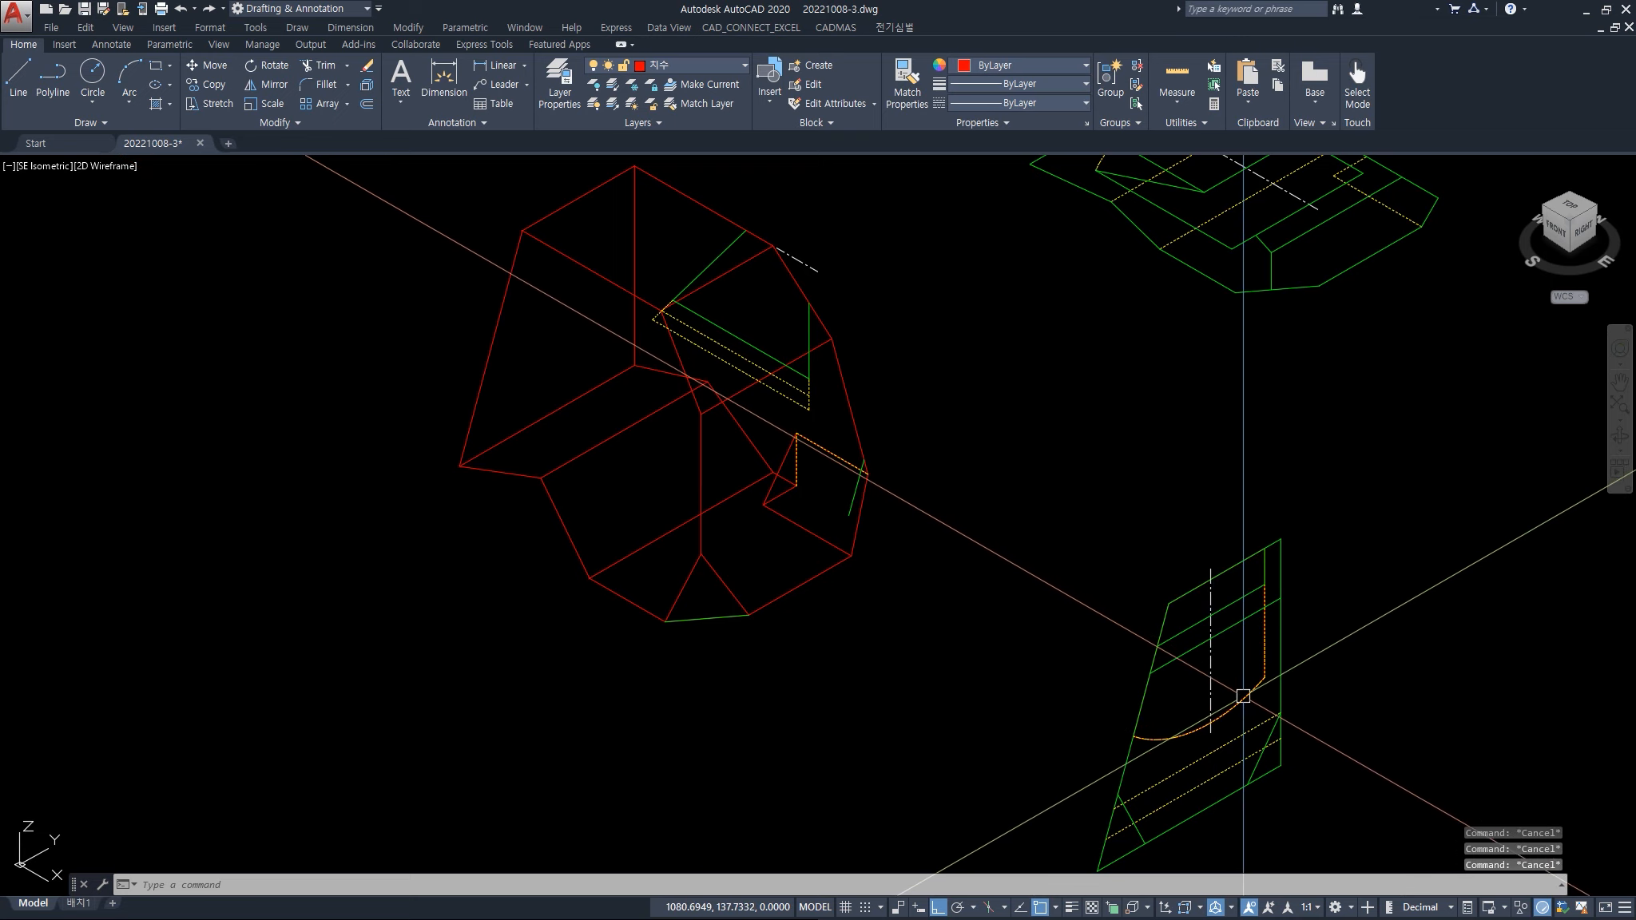
- Extrude the arc-bottomed profile from its place in the side view along negative X, through the main solid and well past its far side
{"action": "type", "text": "ext"}
{"action": "key", "text": "space"}
{"action": "left_click", "coordinate": [1244, 697]}
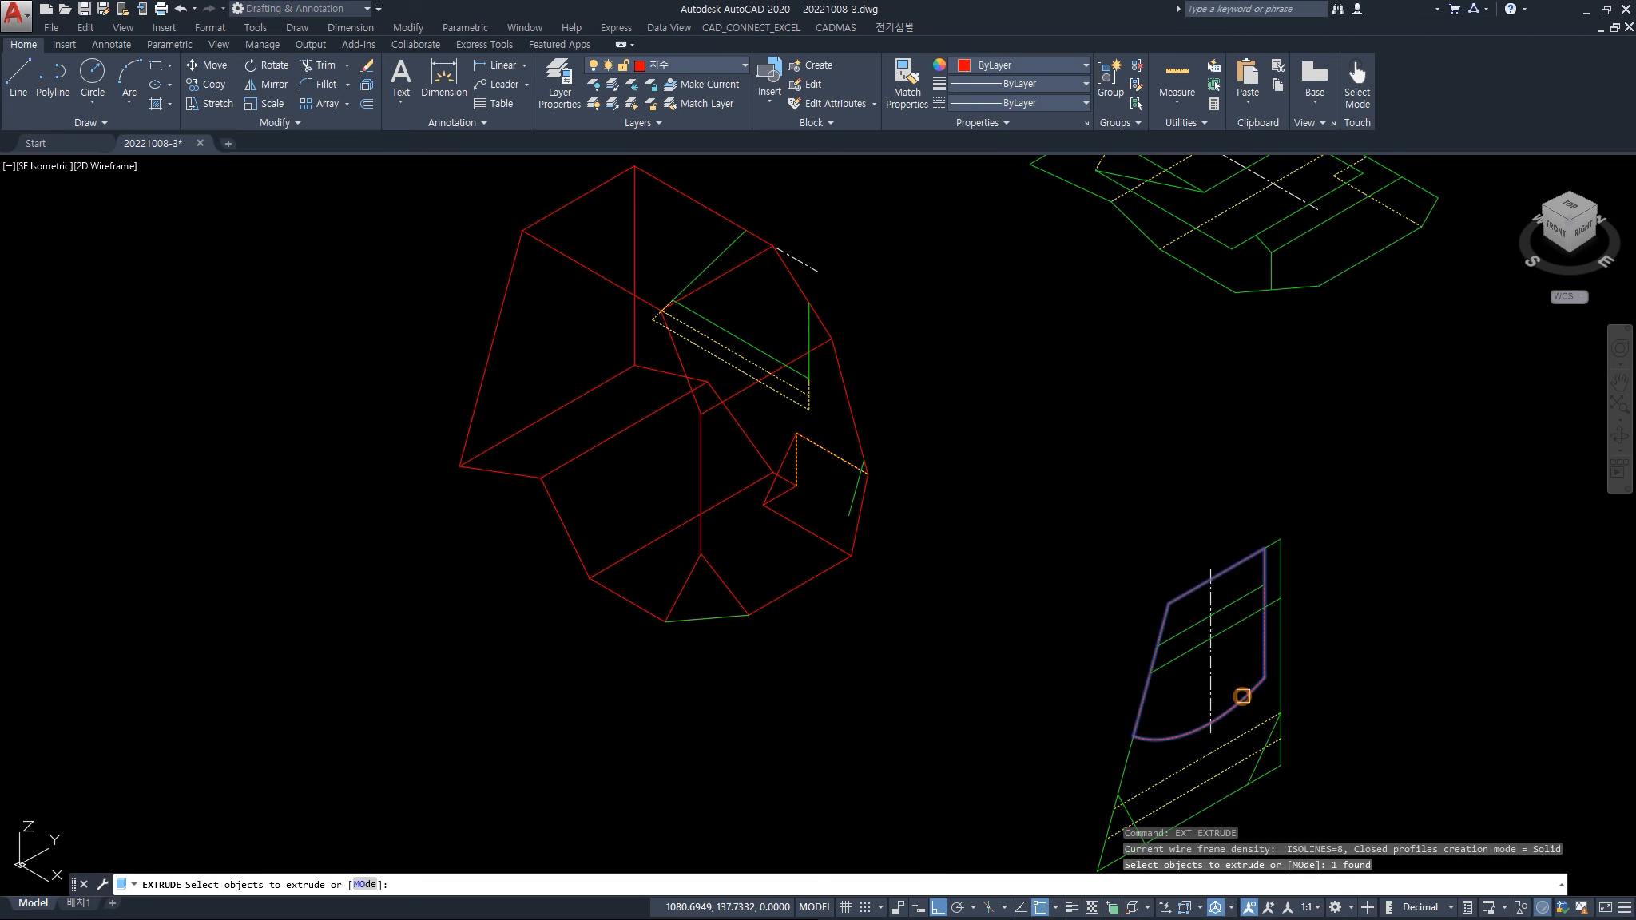
{"action": "key", "text": "space"}
{"action": "scroll", "coordinate": [1208, 662], "scroll_direction": "down", "scroll_amount": 4}
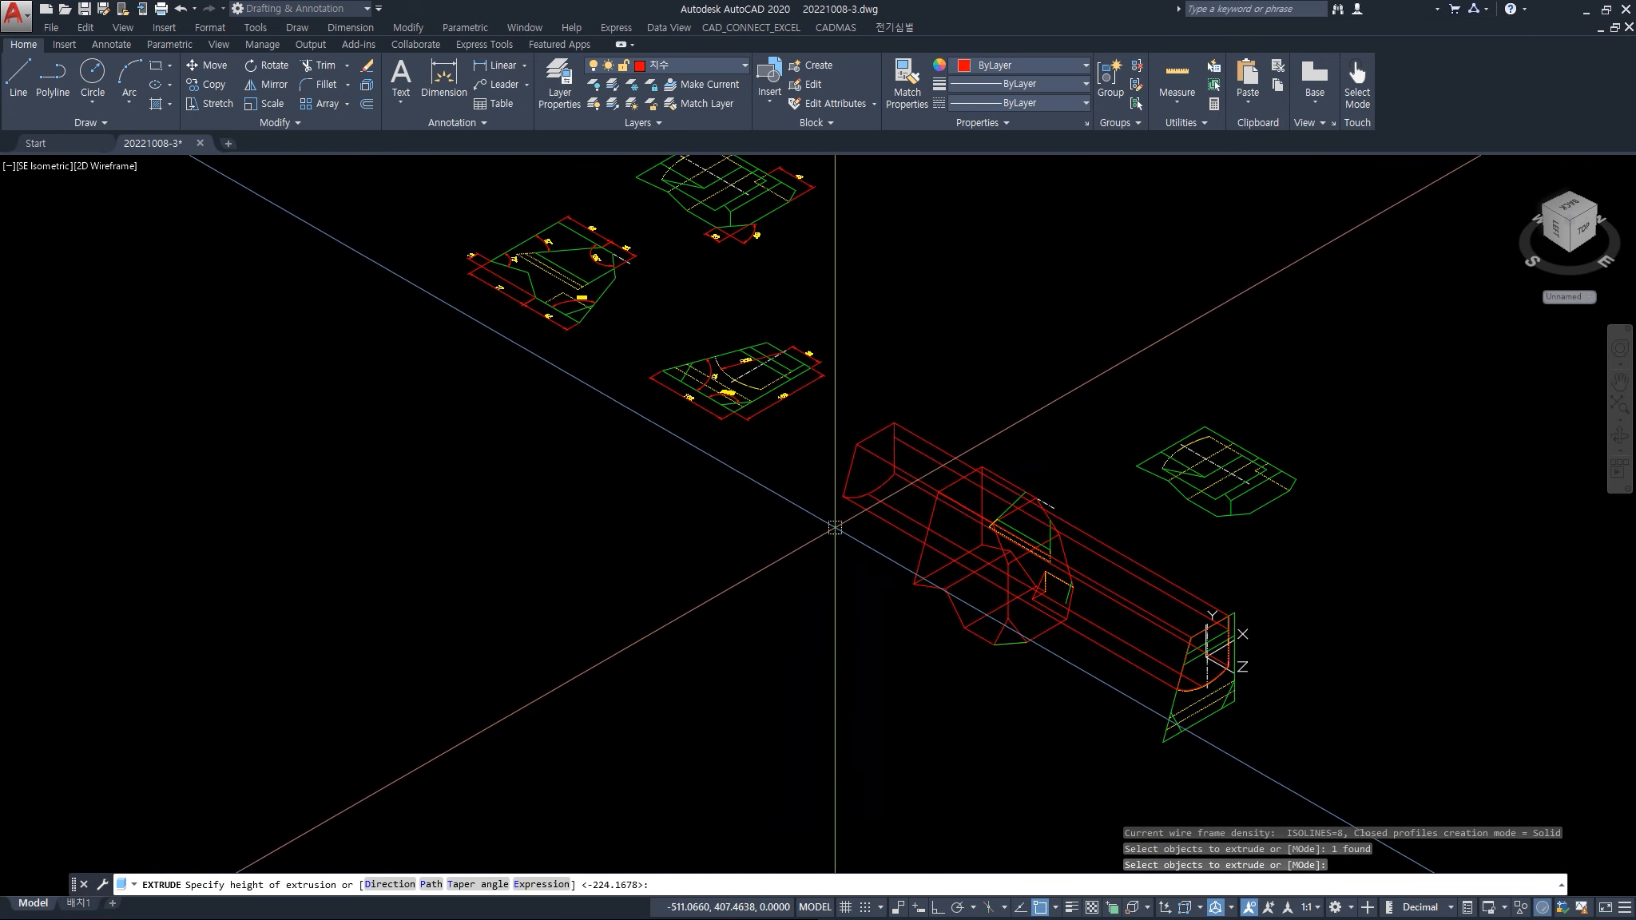
{"action": "left_click", "coordinate": [813, 515]}
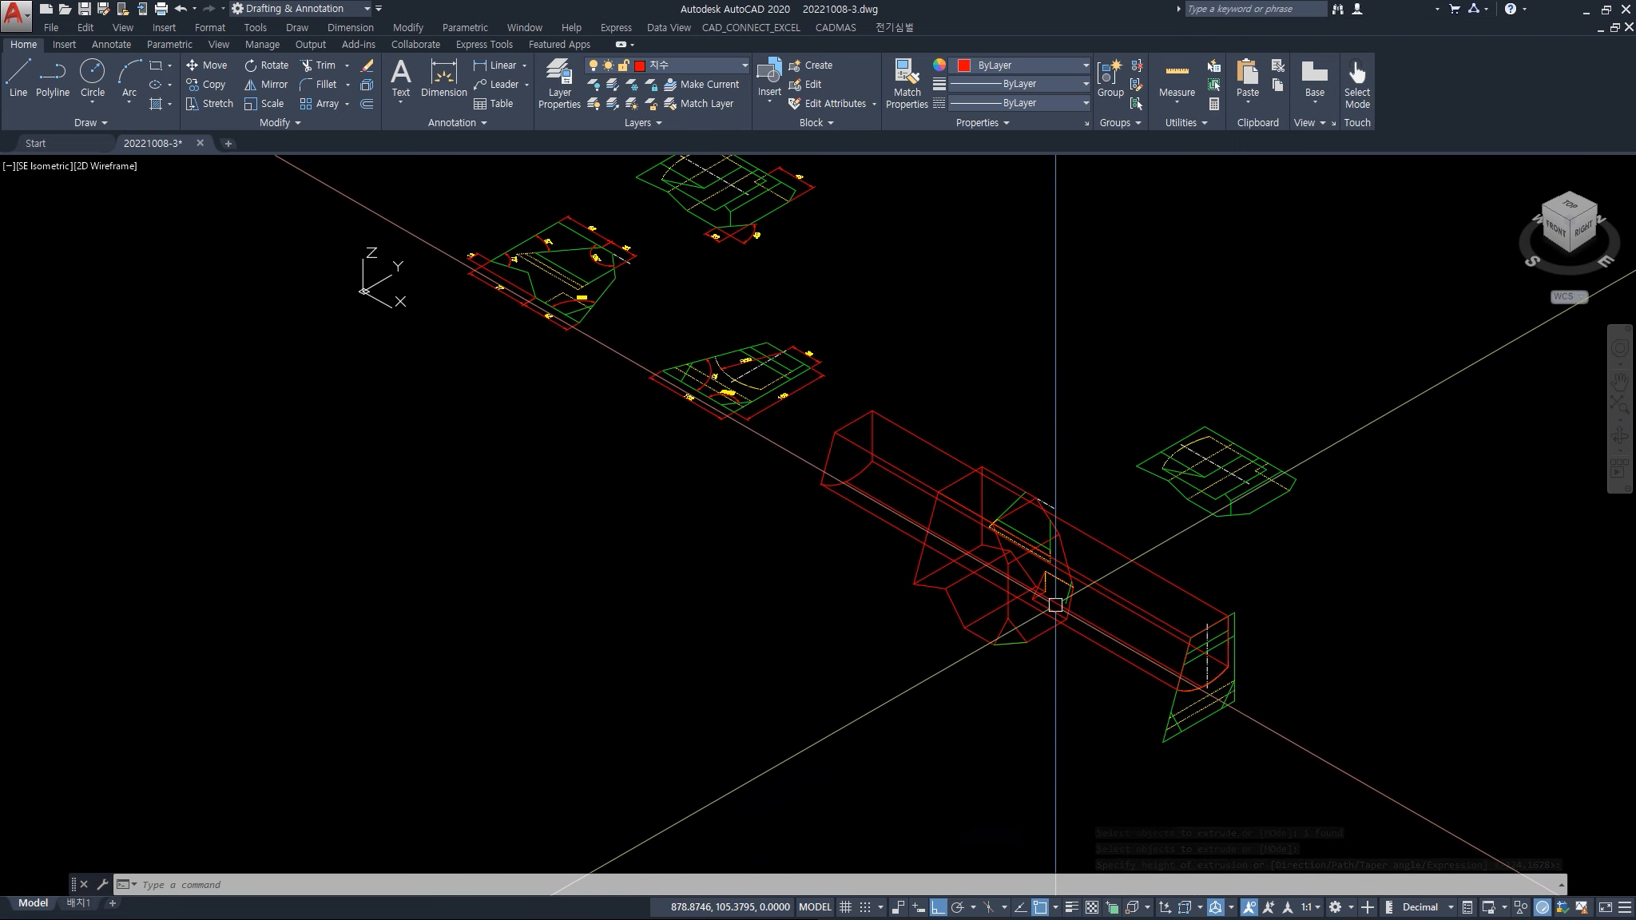
{"action": "scroll", "coordinate": [957, 523], "scroll_direction": "up", "scroll_amount": 5}
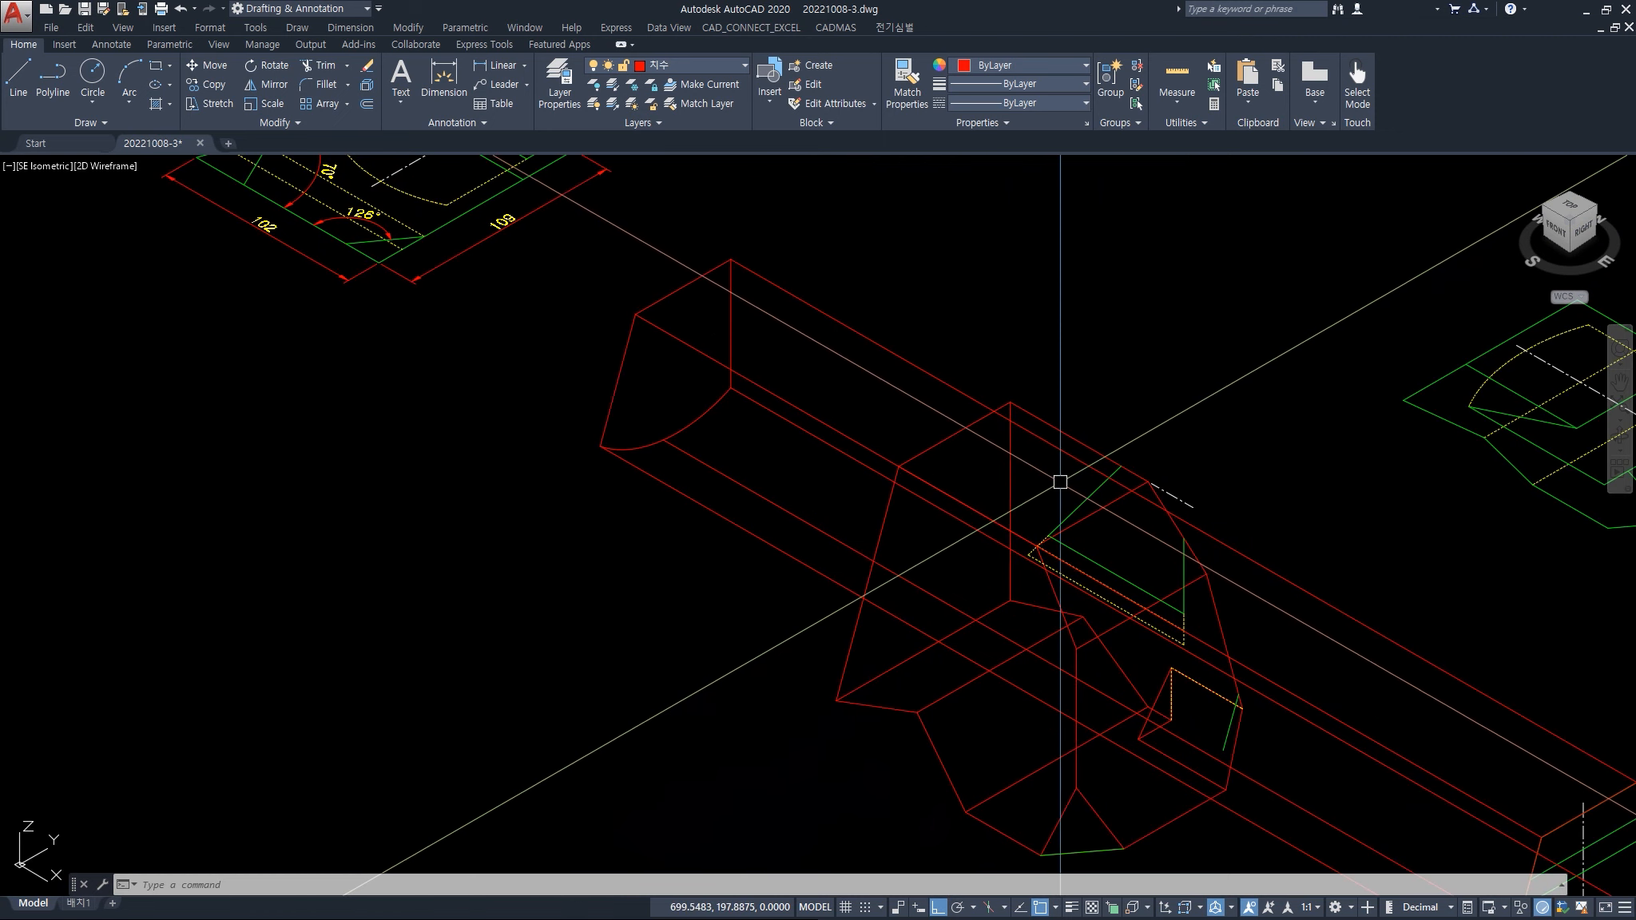
{"action": "middle_click_drag", "start_coordinate": [1237, 586], "coordinate": [1220, 554]}
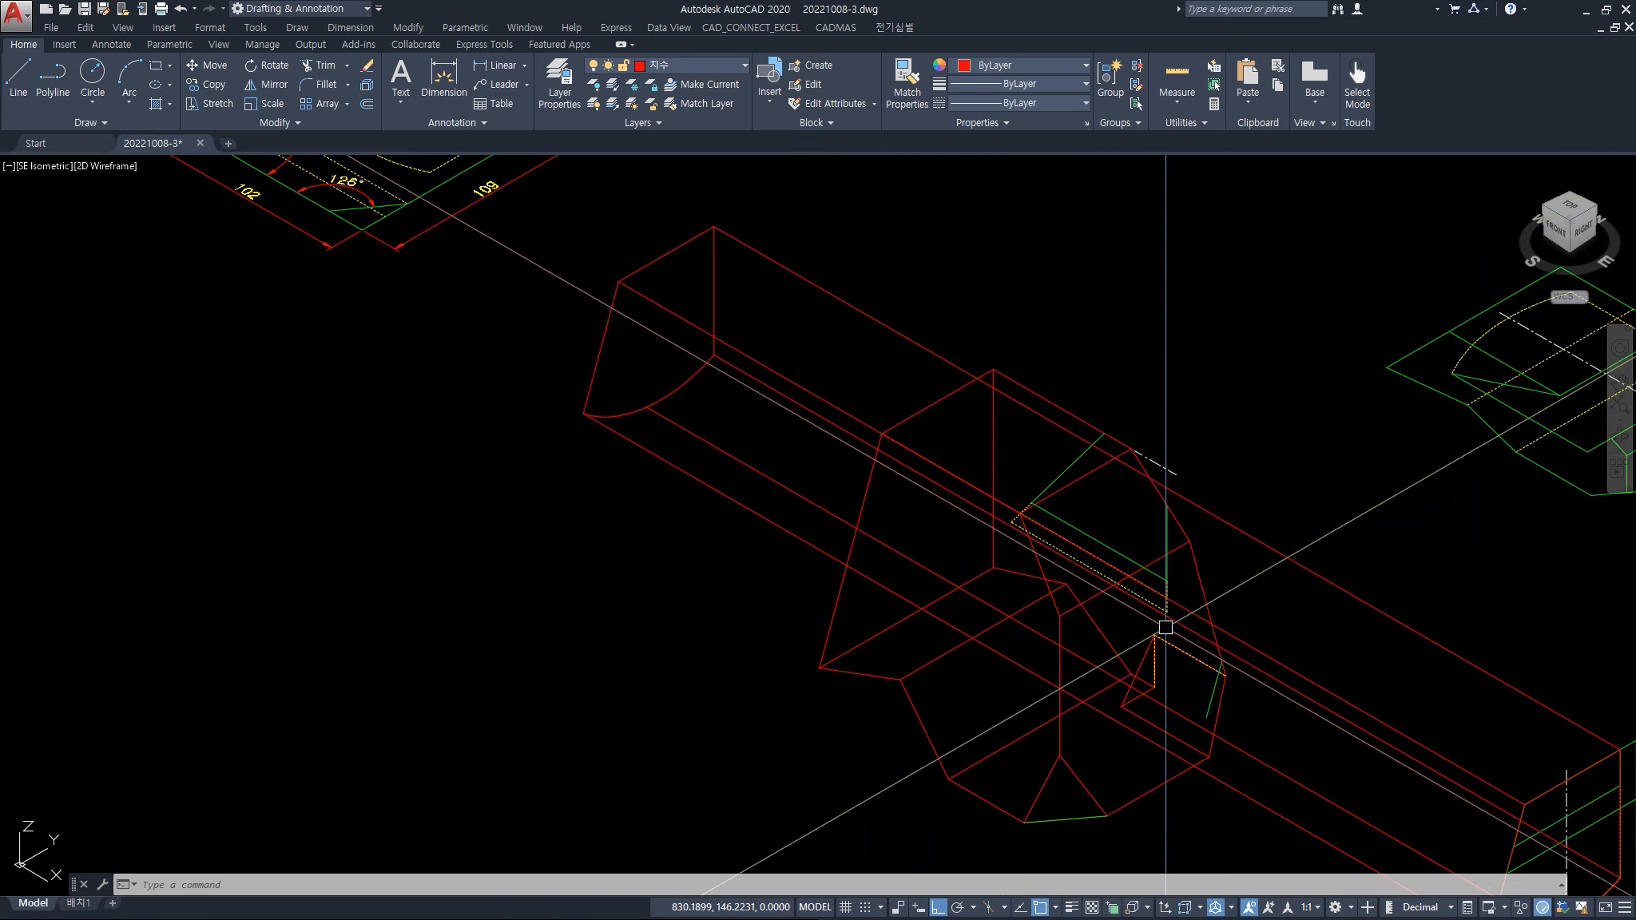
{"action": "middle_click_drag", "start_coordinate": [1206, 618], "coordinate": [1046, 601]}
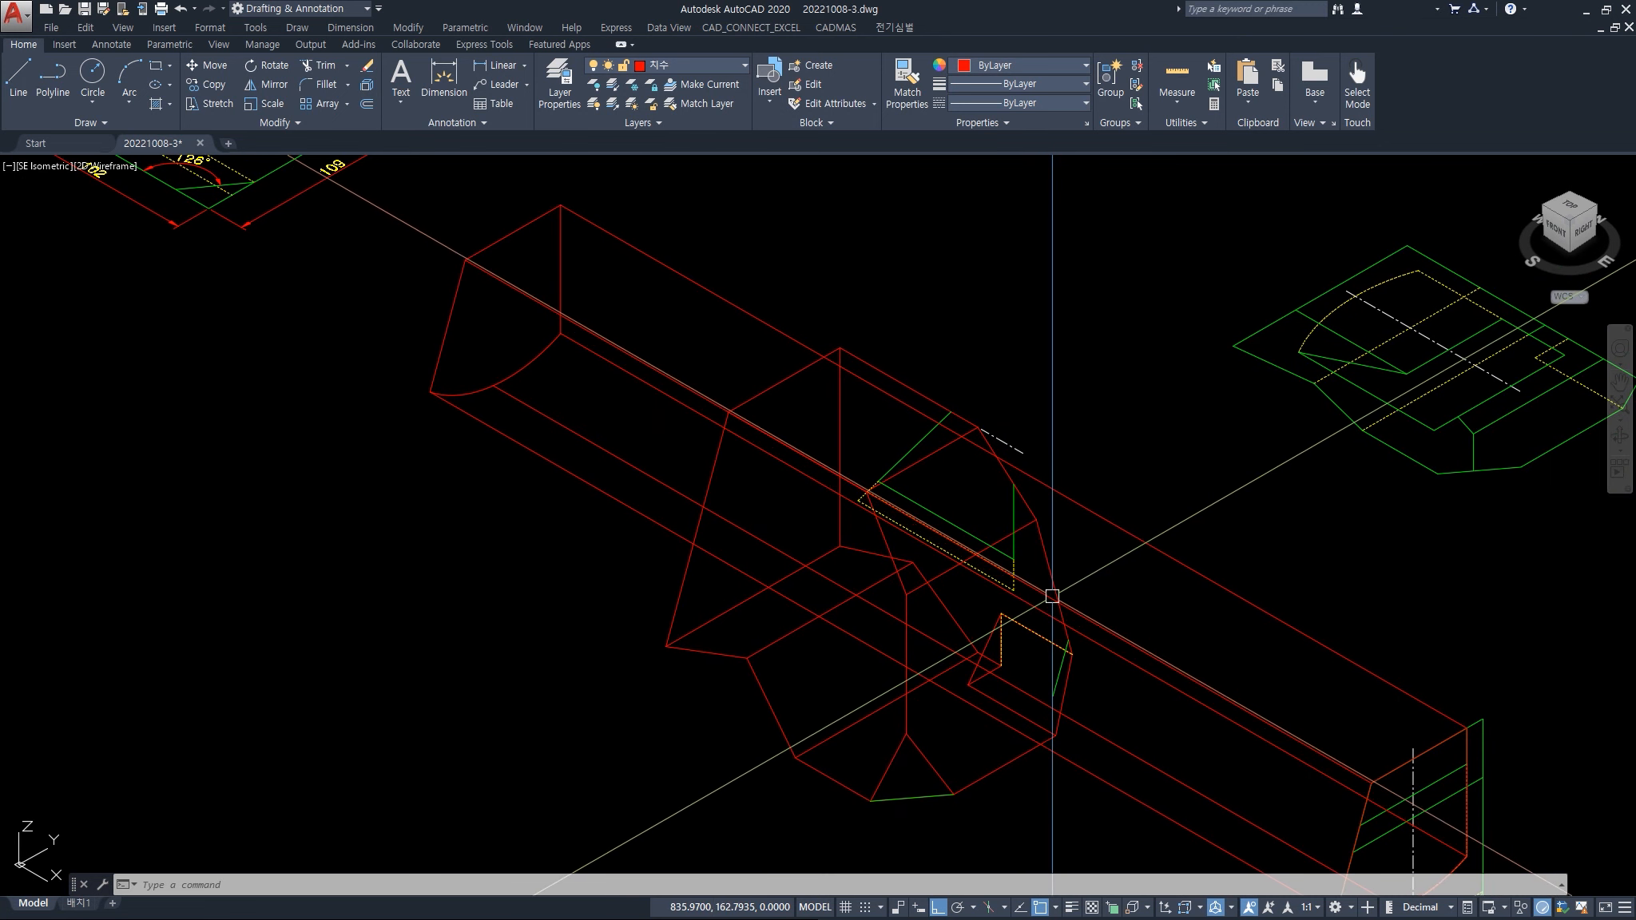
{"action": "type", "text": "sl"}
{"action": "key", "text": "Return"}
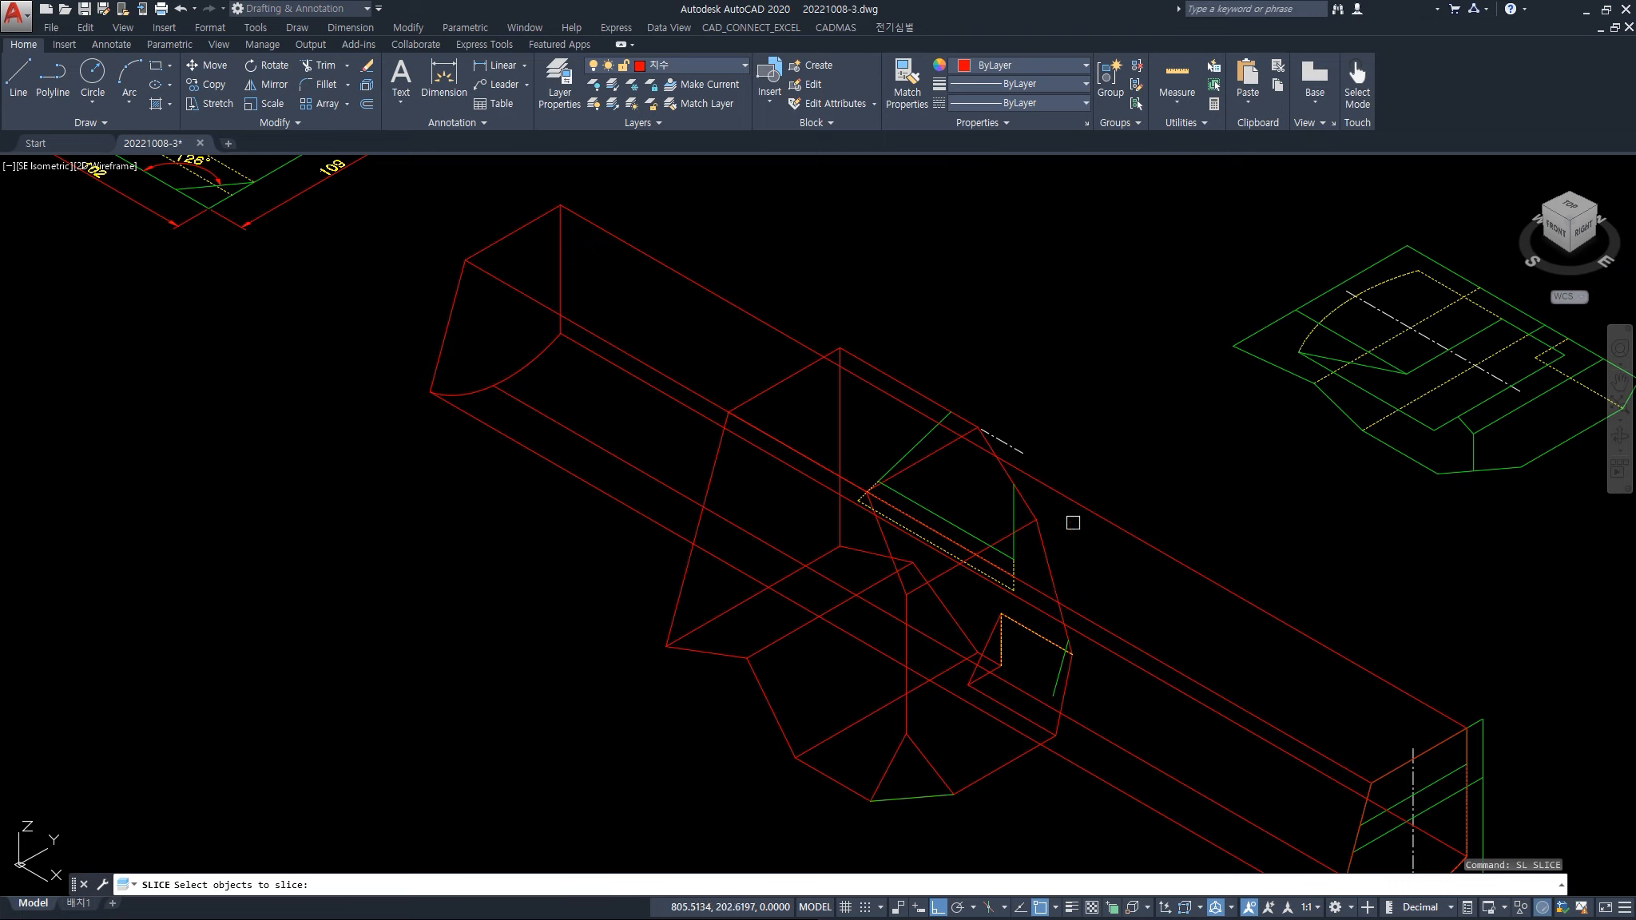
{"action": "left_click", "coordinate": [1107, 520]}
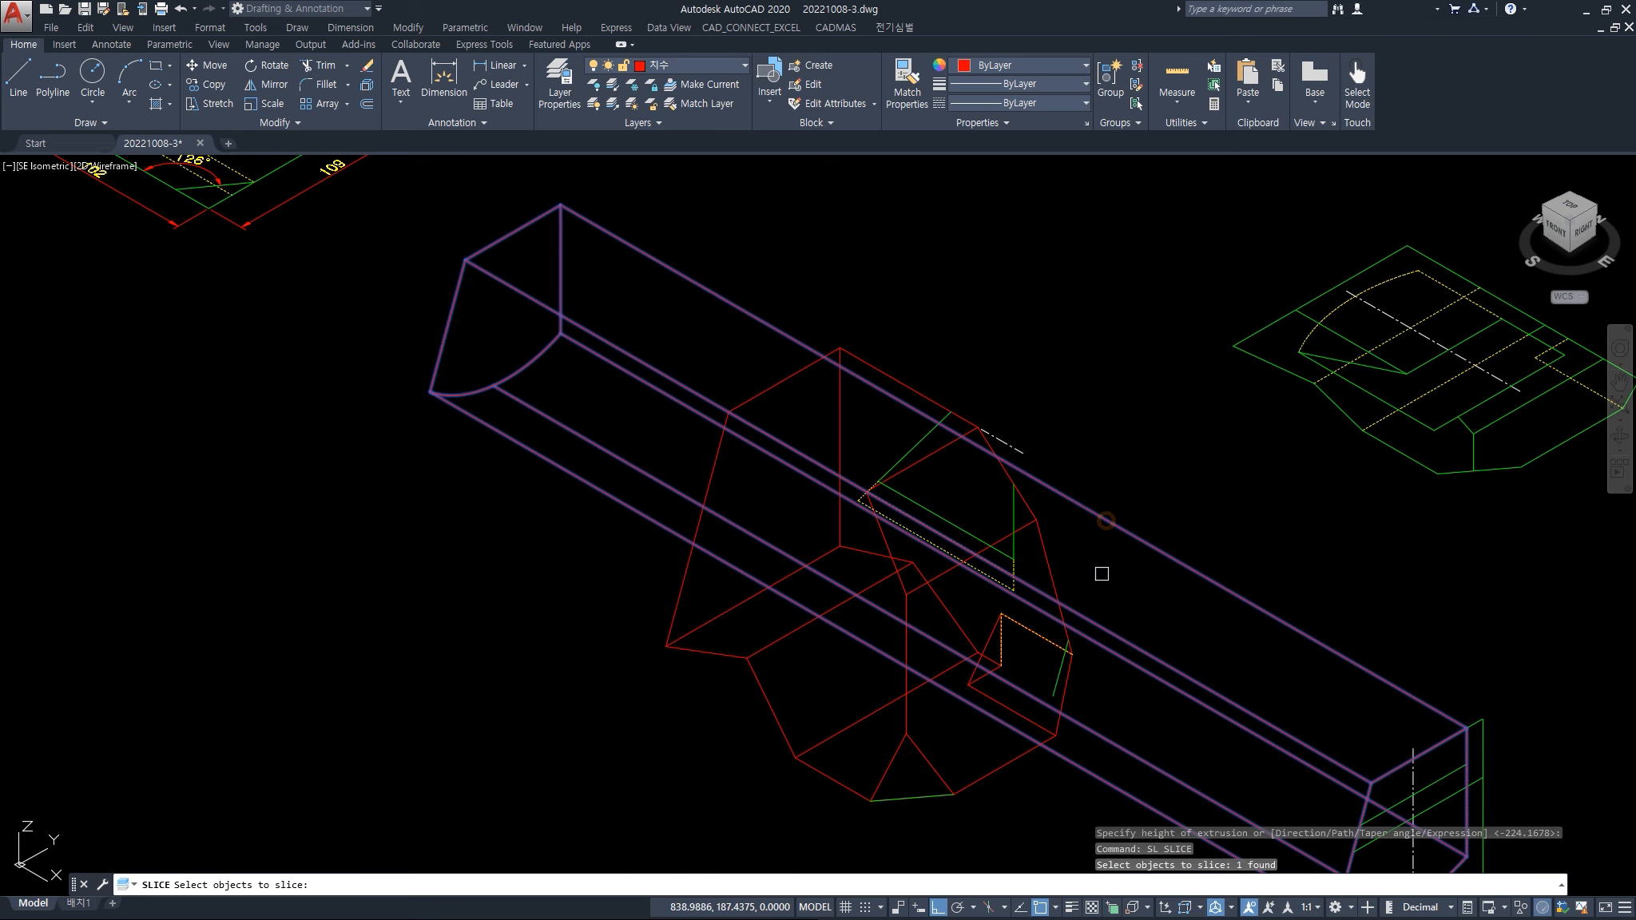
{"action": "key", "text": "Return"}
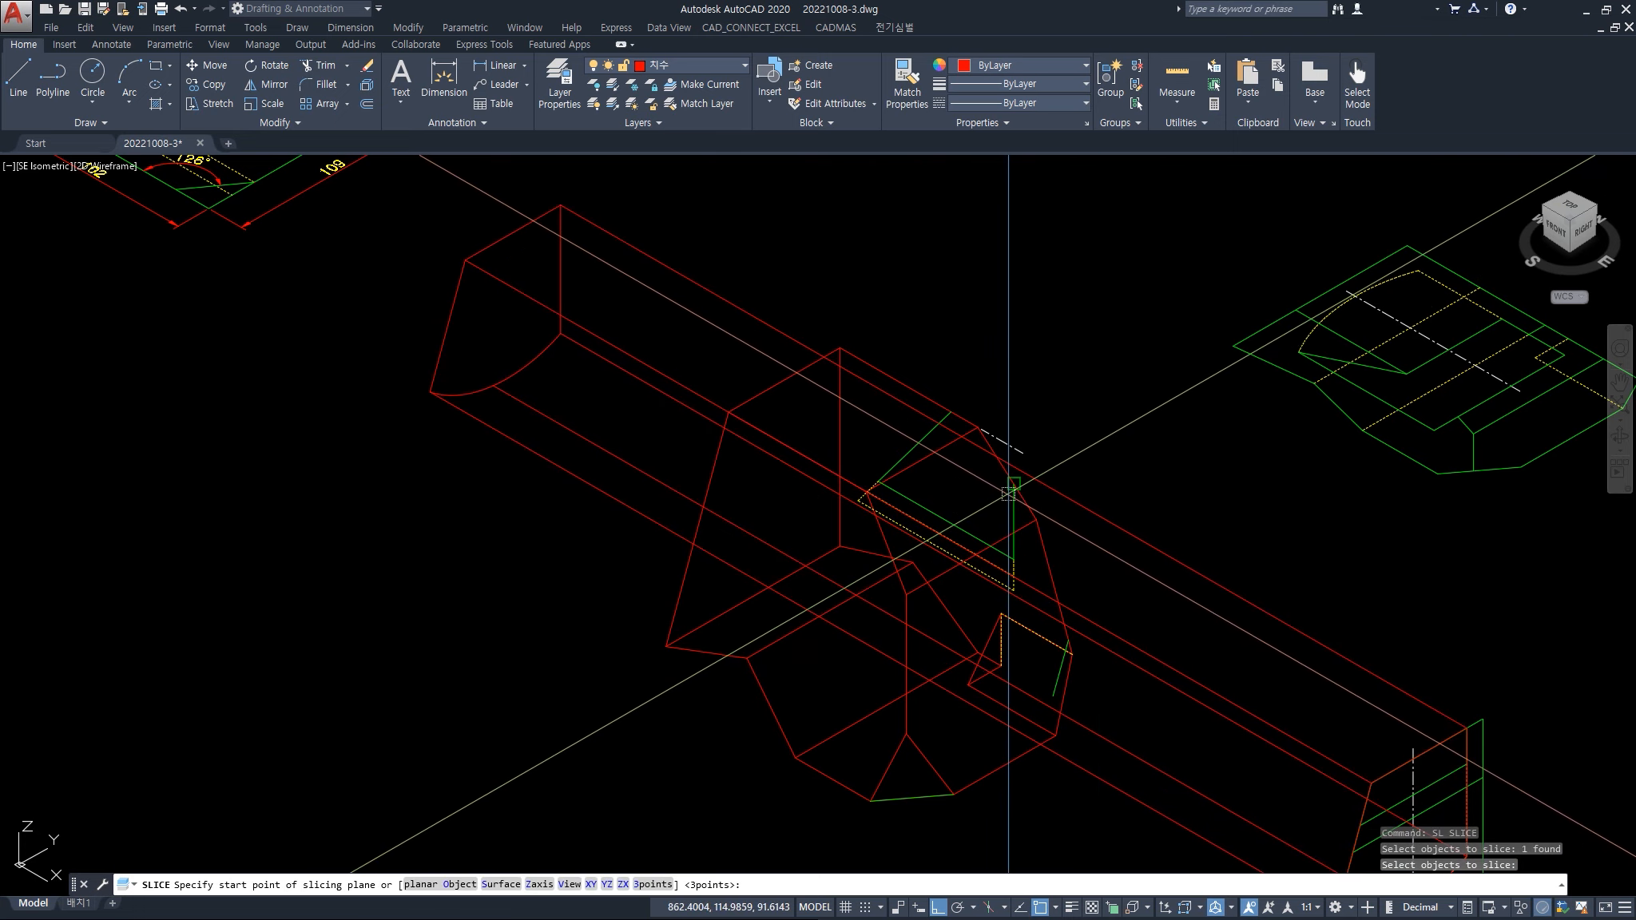
{"action": "left_click", "coordinate": [1013, 488]}
{"action": "scroll", "coordinate": [1013, 488], "scroll_direction": "up", "scroll_amount": 5}
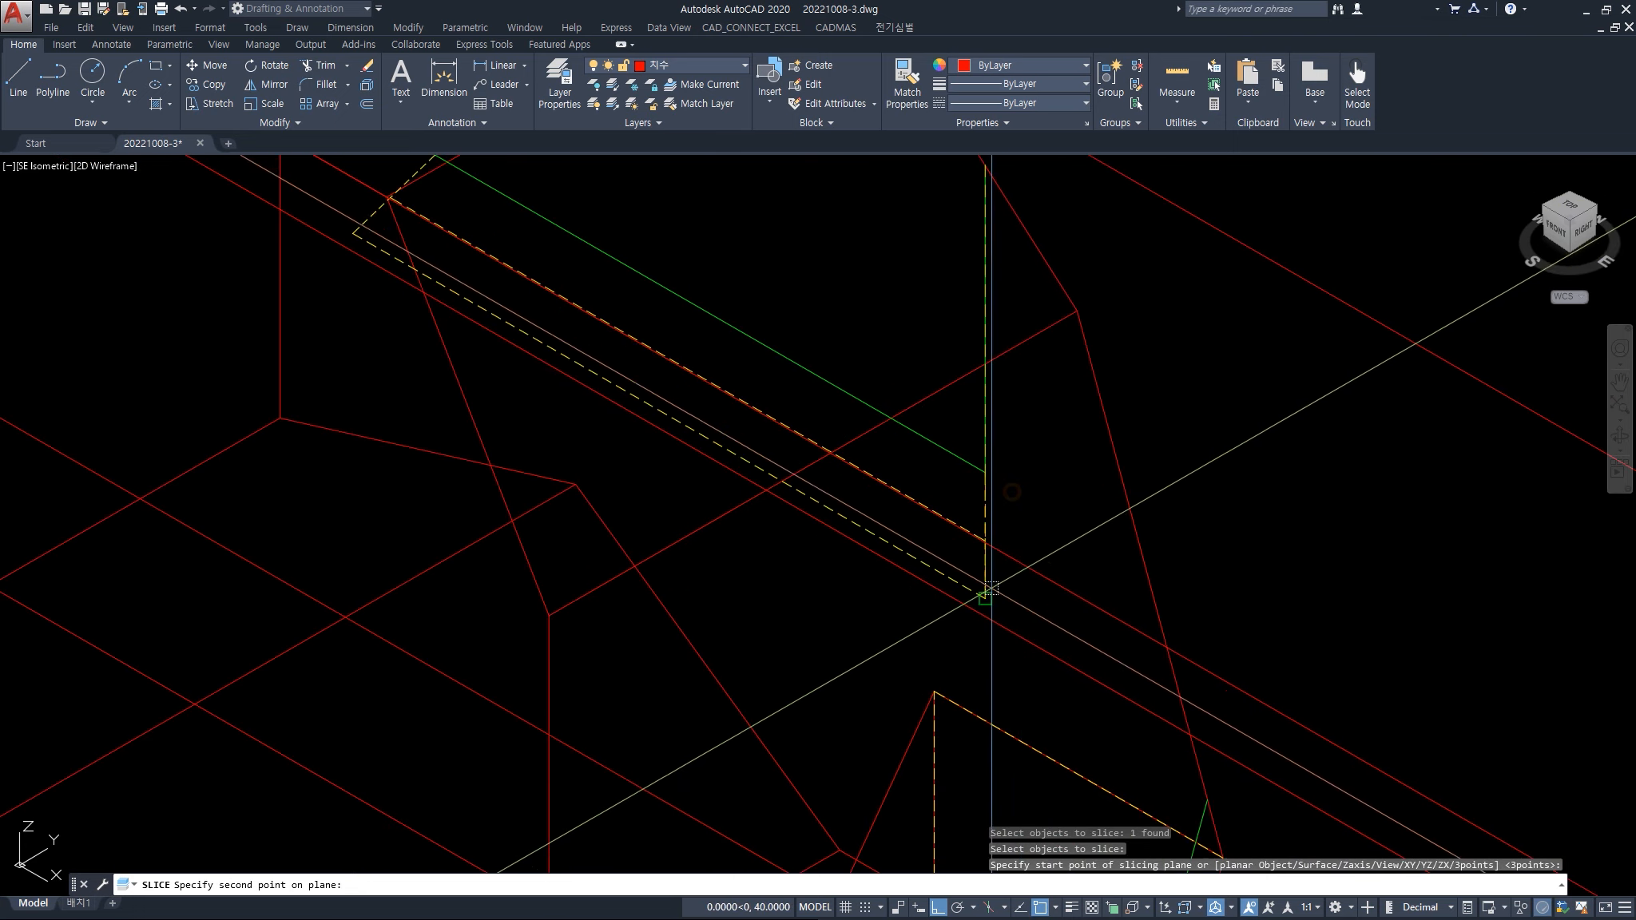
{"action": "left_click", "coordinate": [985, 597]}
{"action": "scroll", "coordinate": [986, 598], "scroll_direction": "down", "scroll_amount": 5}
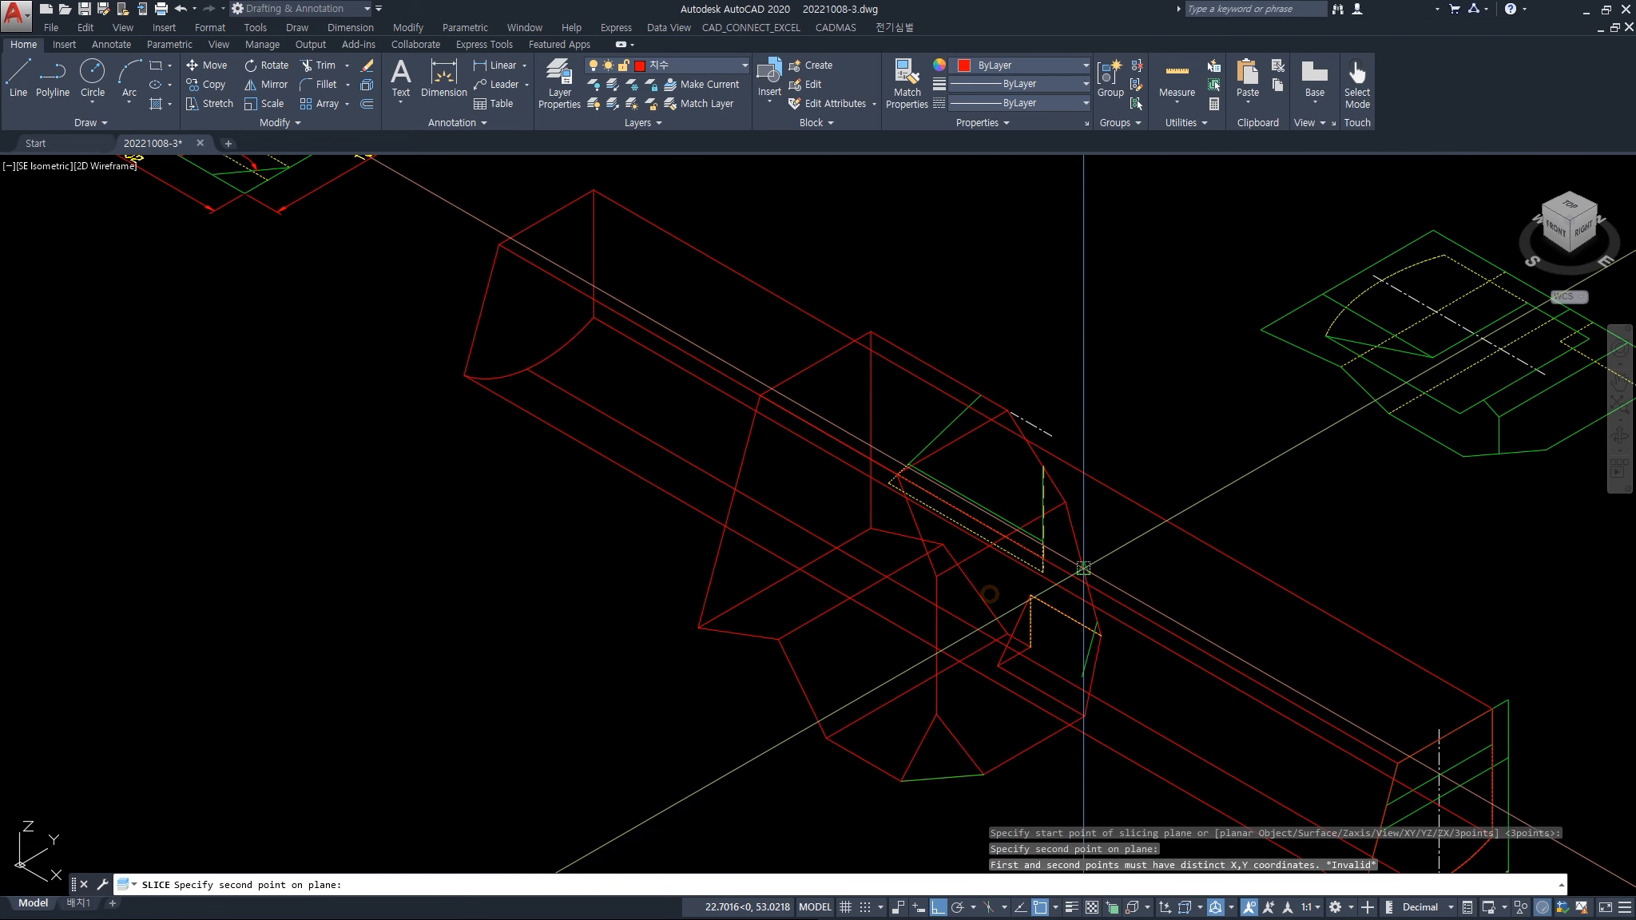
{"action": "scroll", "coordinate": [1156, 540], "scroll_direction": "down", "scroll_amount": 2}
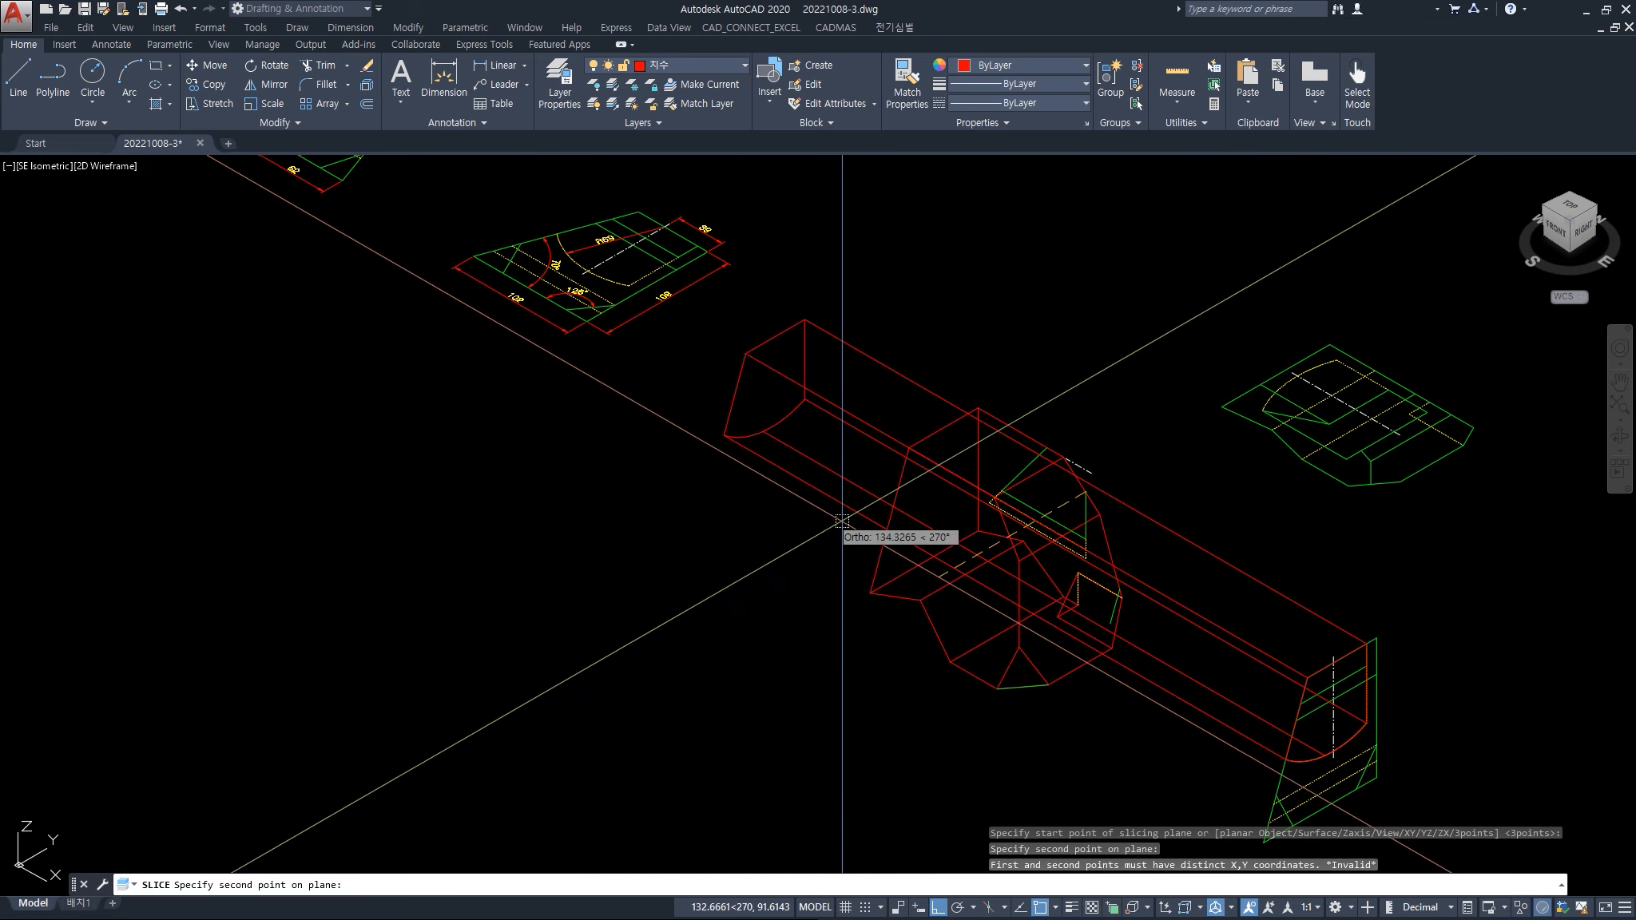
{"action": "key", "text": "Escape"}
{"action": "key", "text": "Escape"}
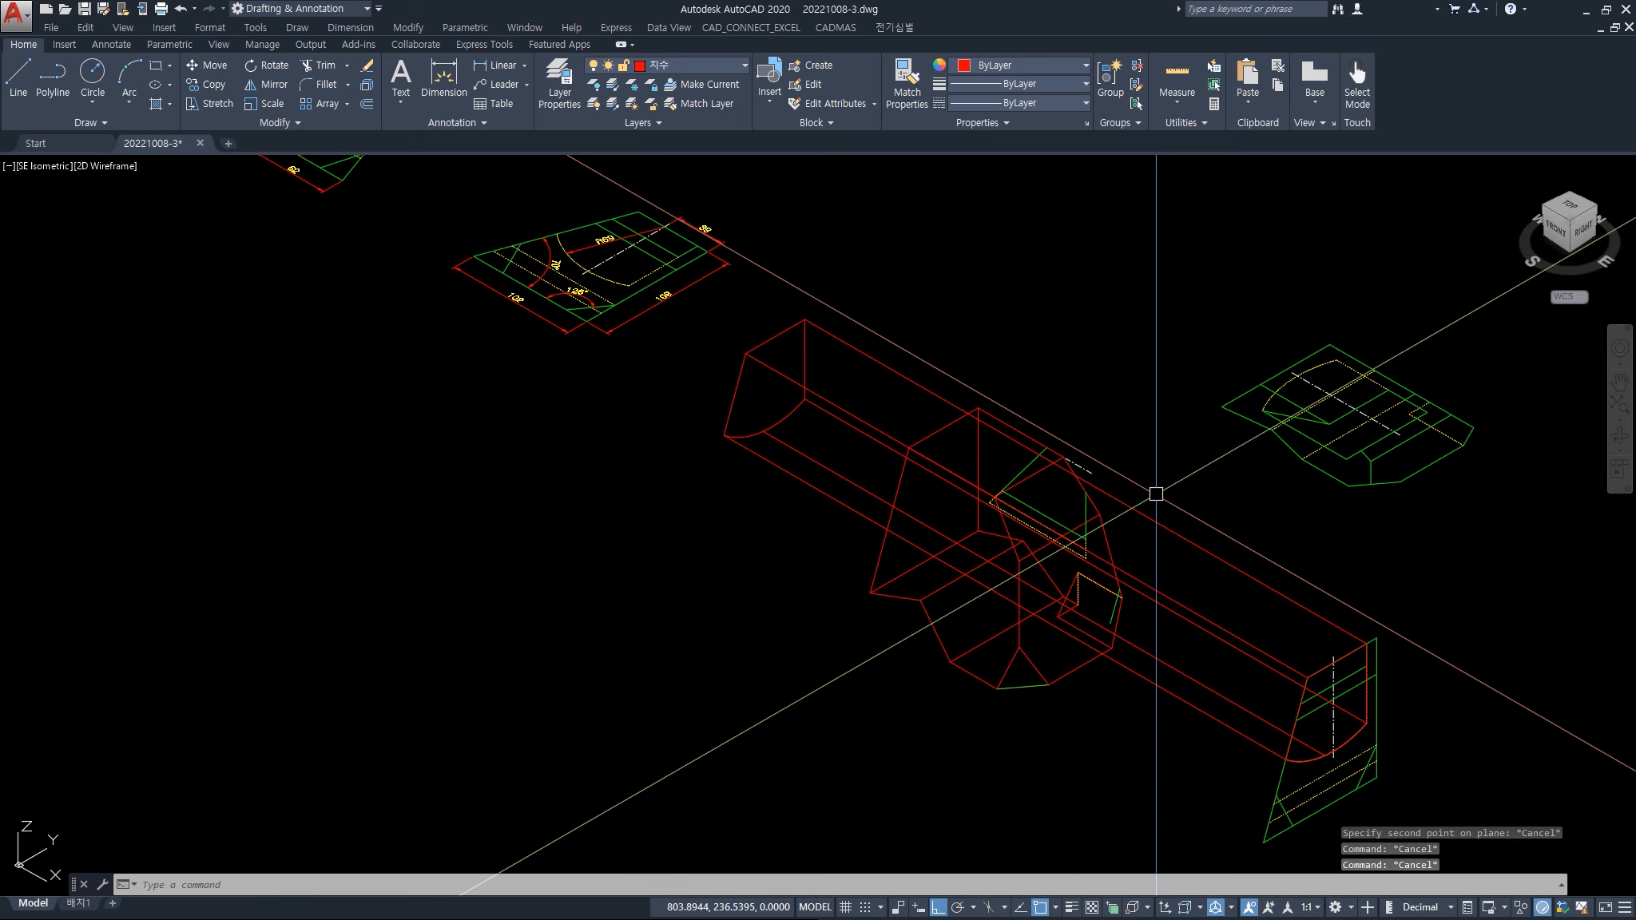
- Slice the long arc-bottomed solid with a vertical plane parallel to Y through the upper end of the front view's vertical line, keeping the negative X portion
{"action": "type", "text": "sl"}
{"action": "key", "text": "Return"}
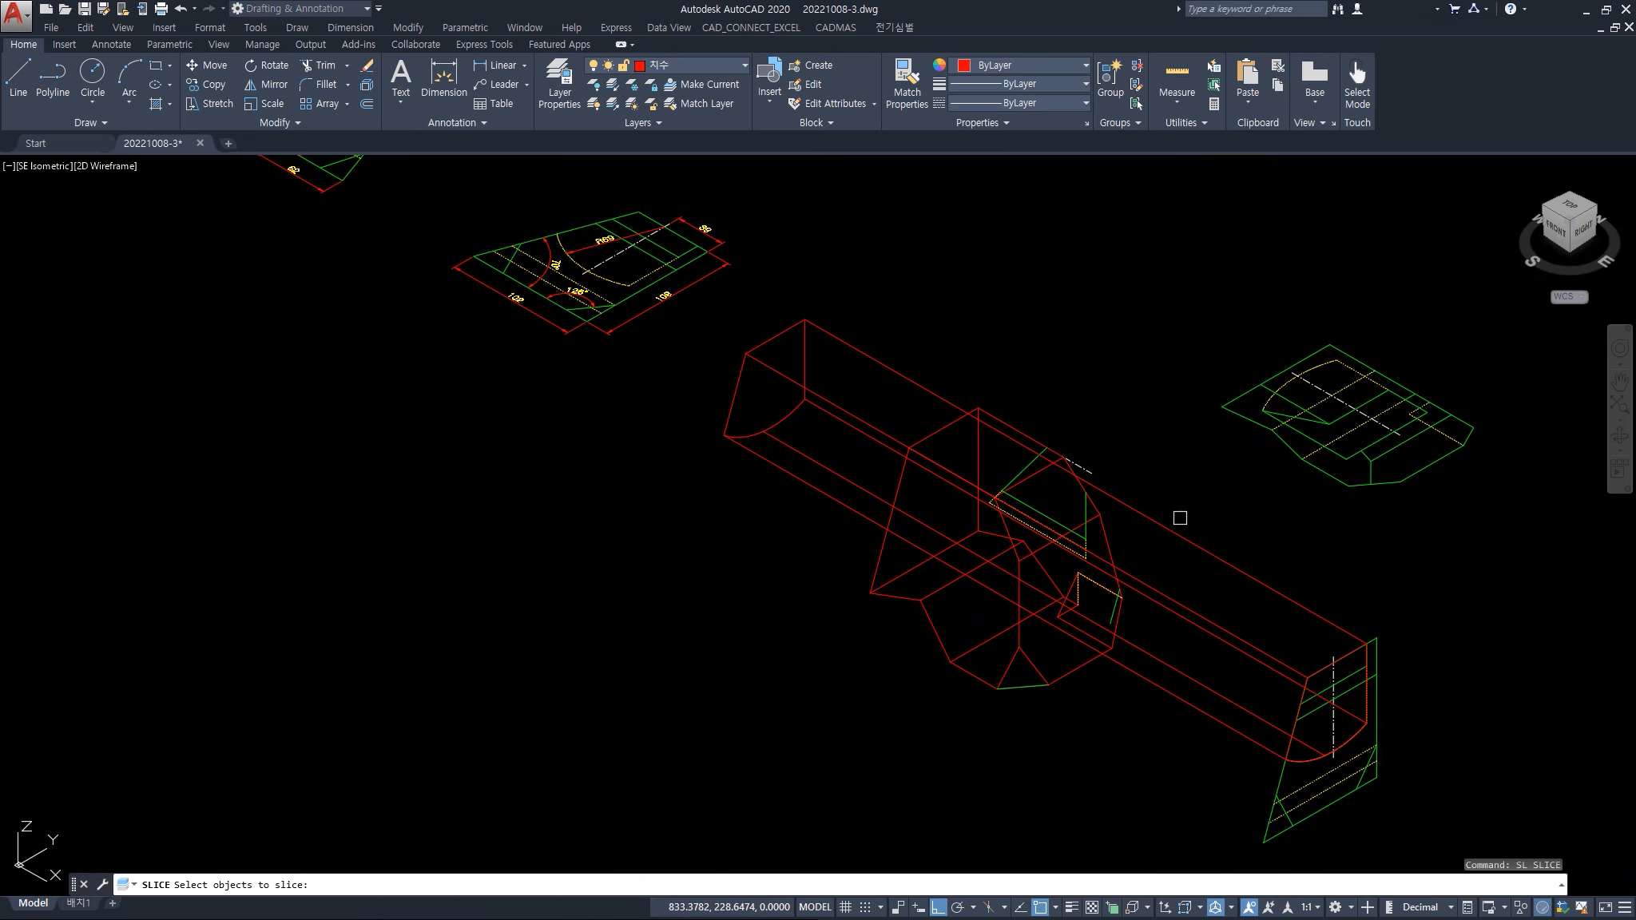
{"action": "left_click", "coordinate": [1179, 530]}
{"action": "key", "text": "Return"}
{"action": "scroll", "coordinate": [1084, 510], "scroll_direction": "up", "scroll_amount": 4}
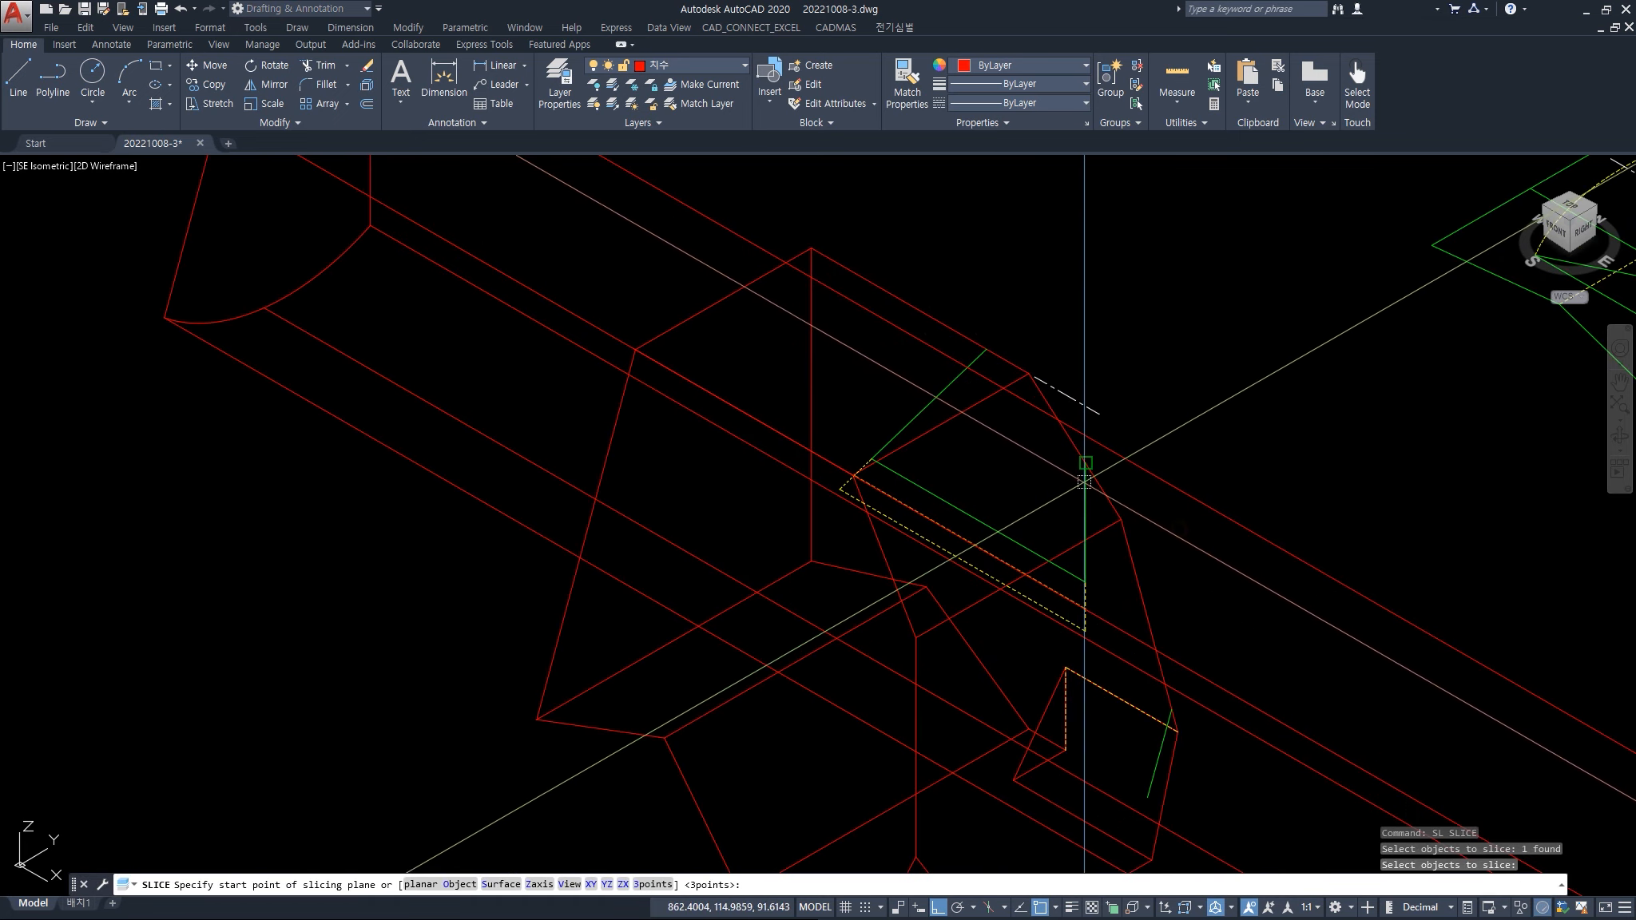
{"action": "left_click", "coordinate": [1086, 480]}
{"action": "scroll", "coordinate": [1089, 542], "scroll_direction": "up", "scroll_amount": 3}
{"action": "left_click", "coordinate": [1082, 644]}
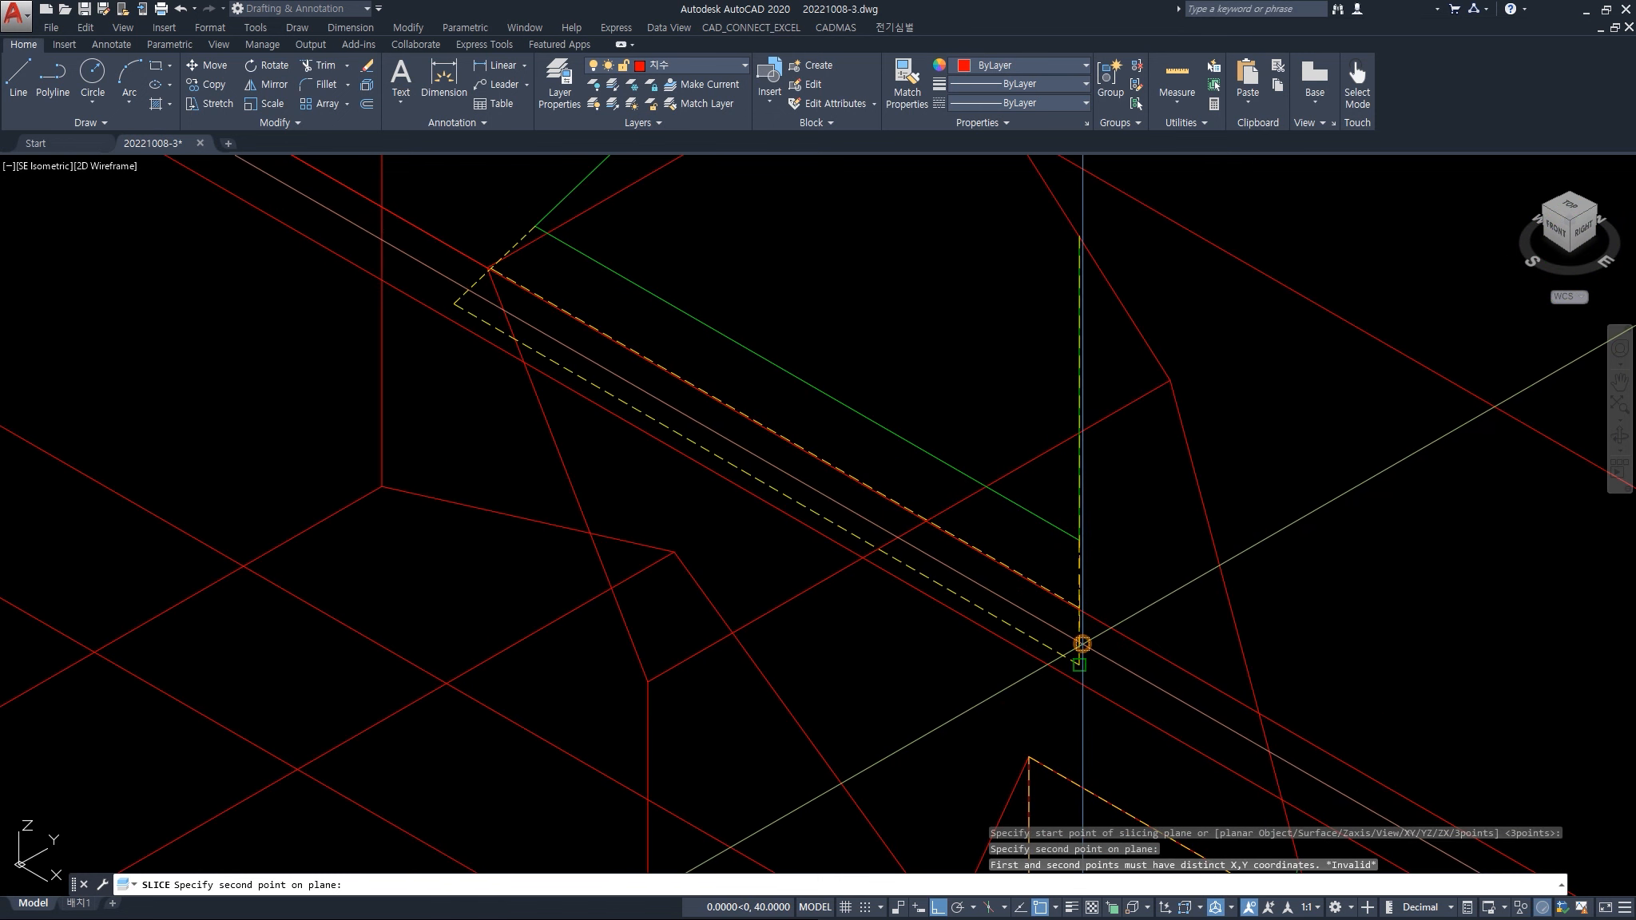
{"action": "scroll", "coordinate": [1082, 644], "scroll_direction": "down", "scroll_amount": 3}
{"action": "scroll", "coordinate": [1084, 644], "scroll_direction": "down", "scroll_amount": 5}
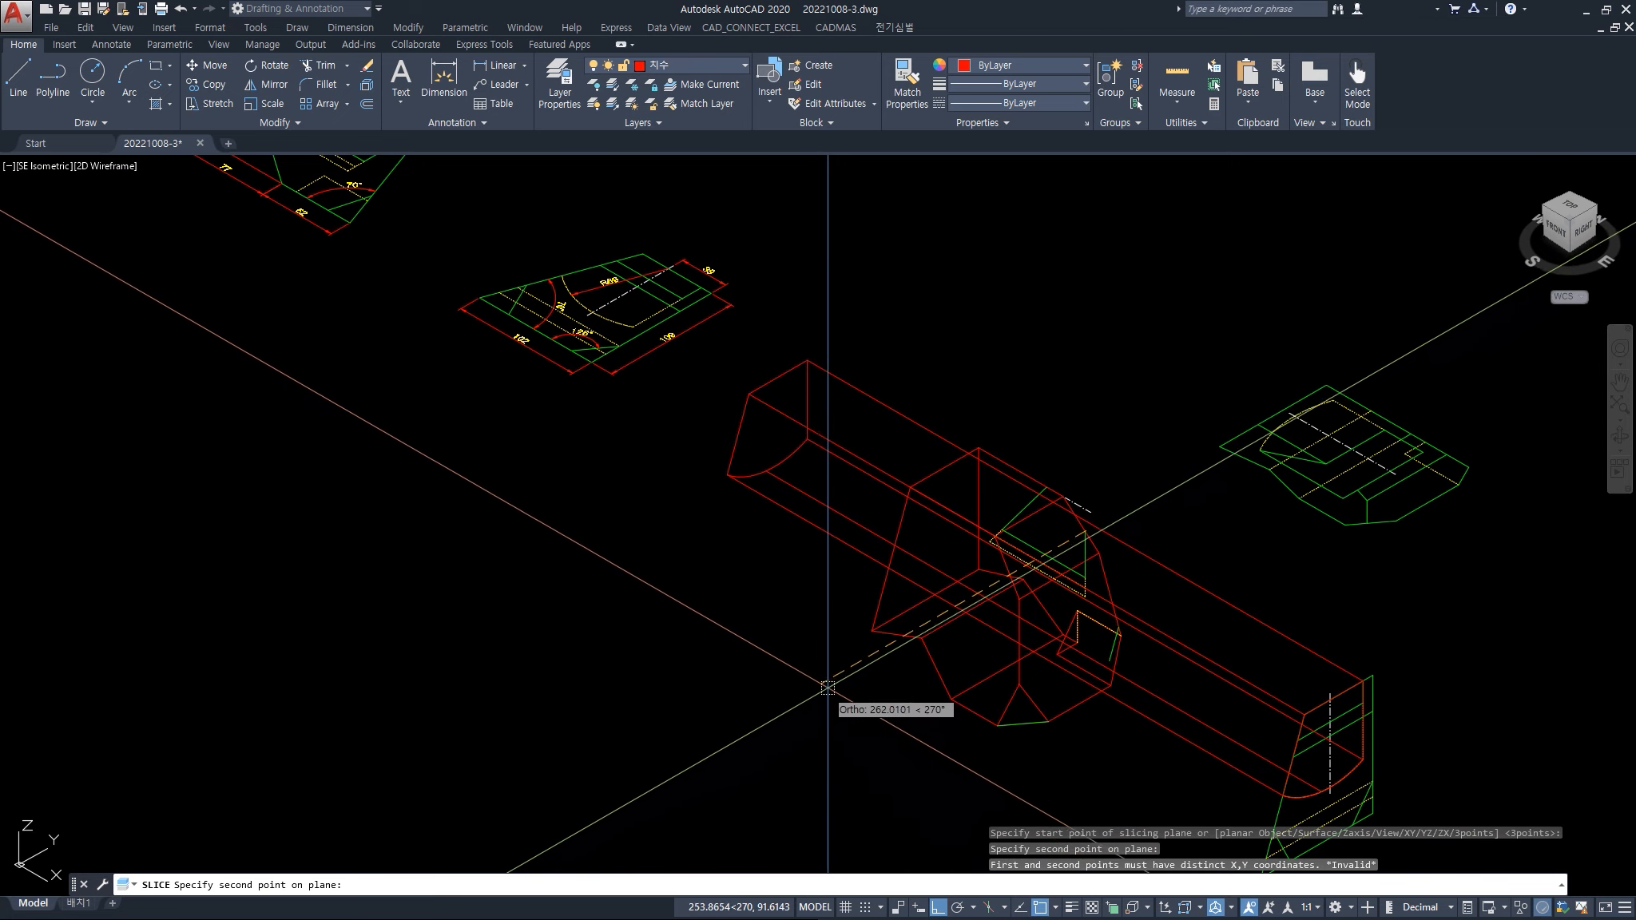
{"action": "left_click", "coordinate": [731, 735]}
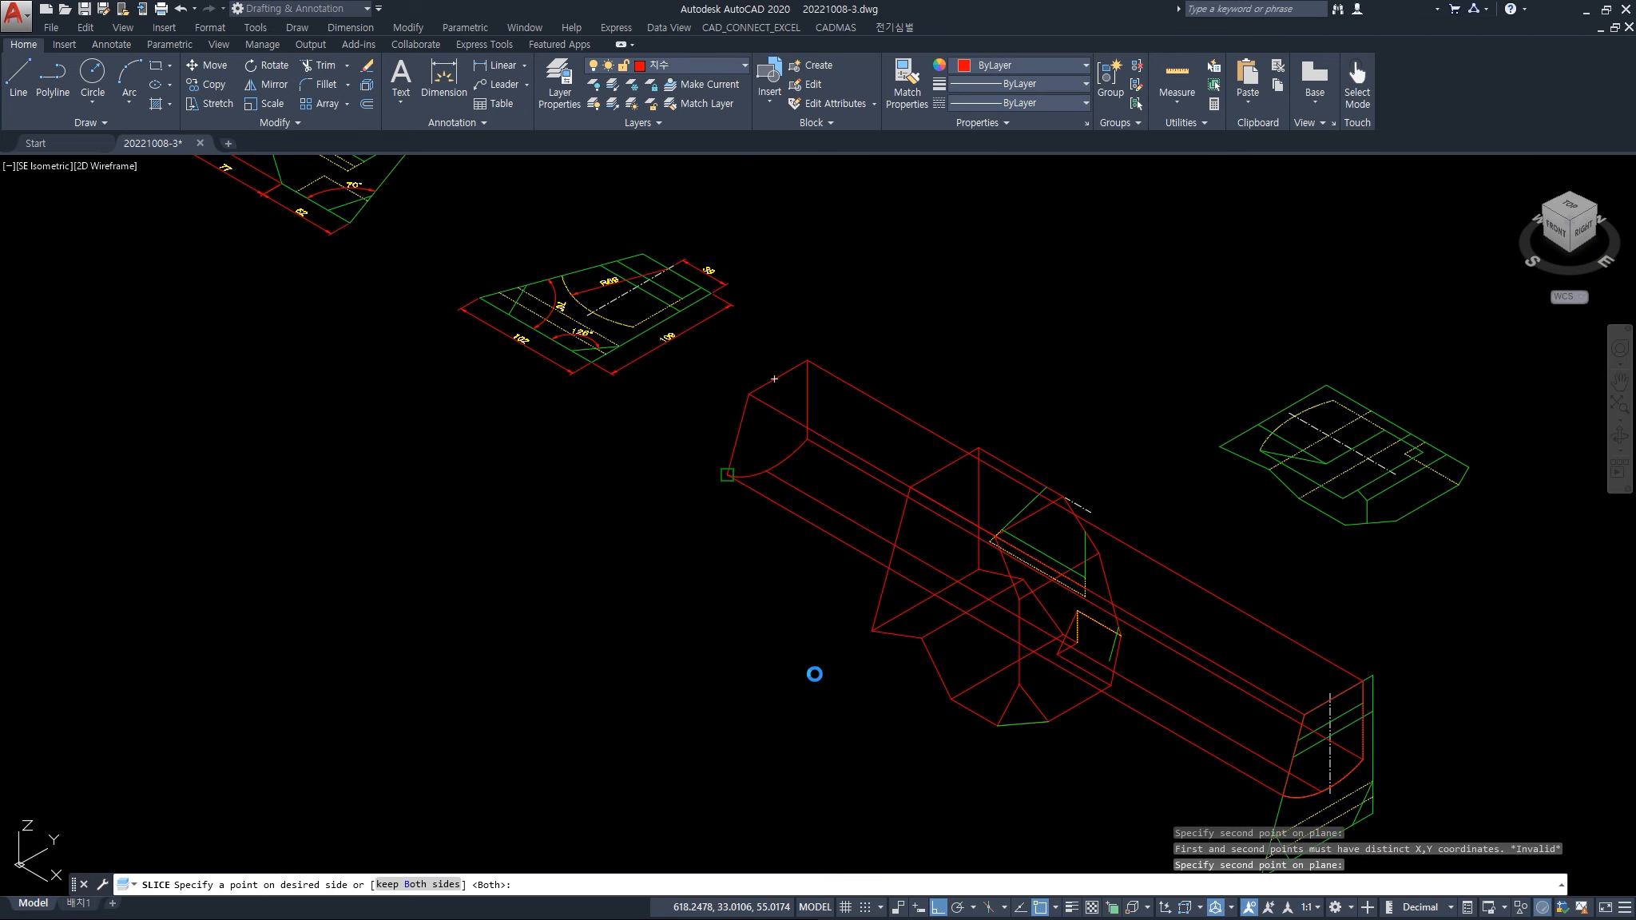
{"action": "left_click", "coordinate": [727, 474]}
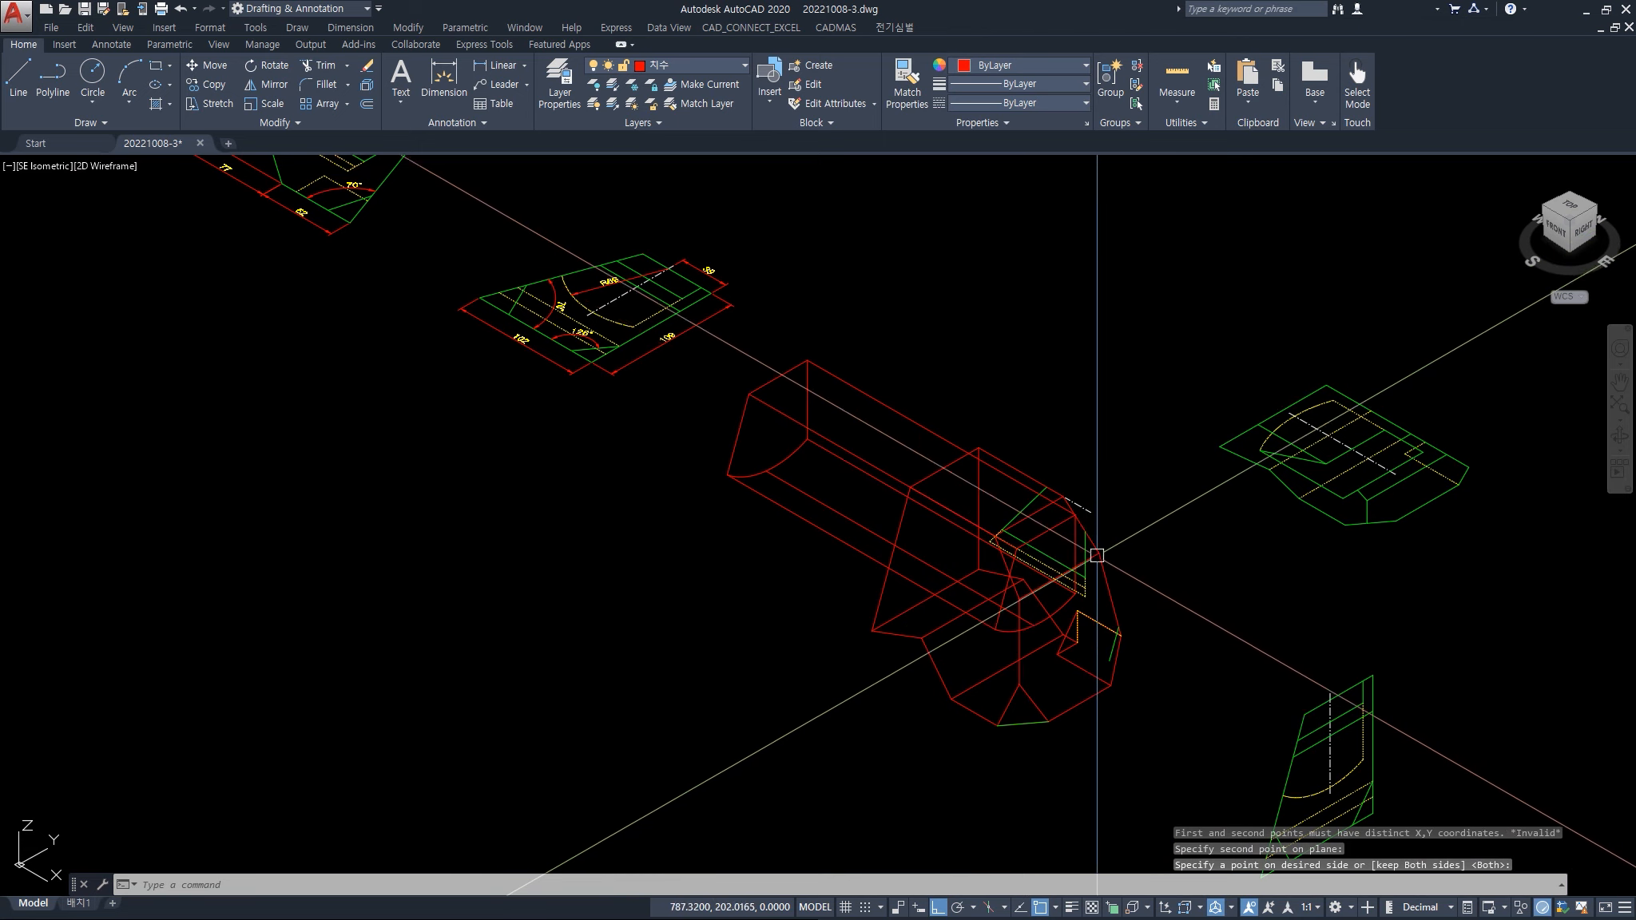
- Slice the long arc-bottomed solid with a three-point plane through the front view's sloped line and parallel to Y, keeping the positive X portion
{"action": "left_click", "coordinate": [1559, 235]}
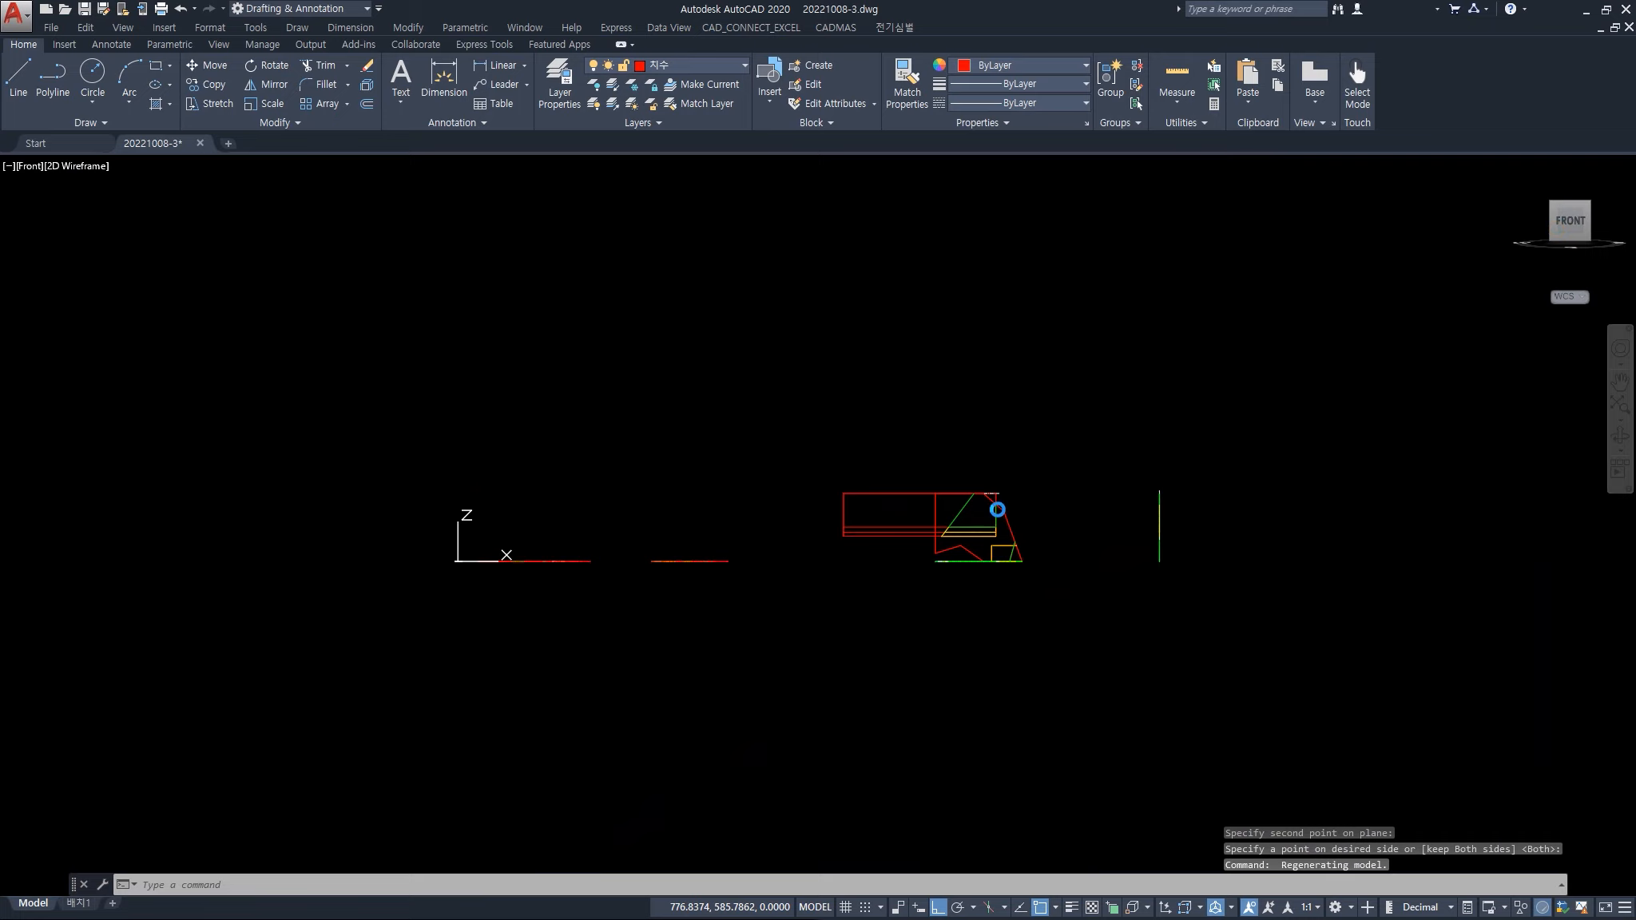
{"action": "scroll", "coordinate": [996, 524], "scroll_direction": "up", "scroll_amount": 10}
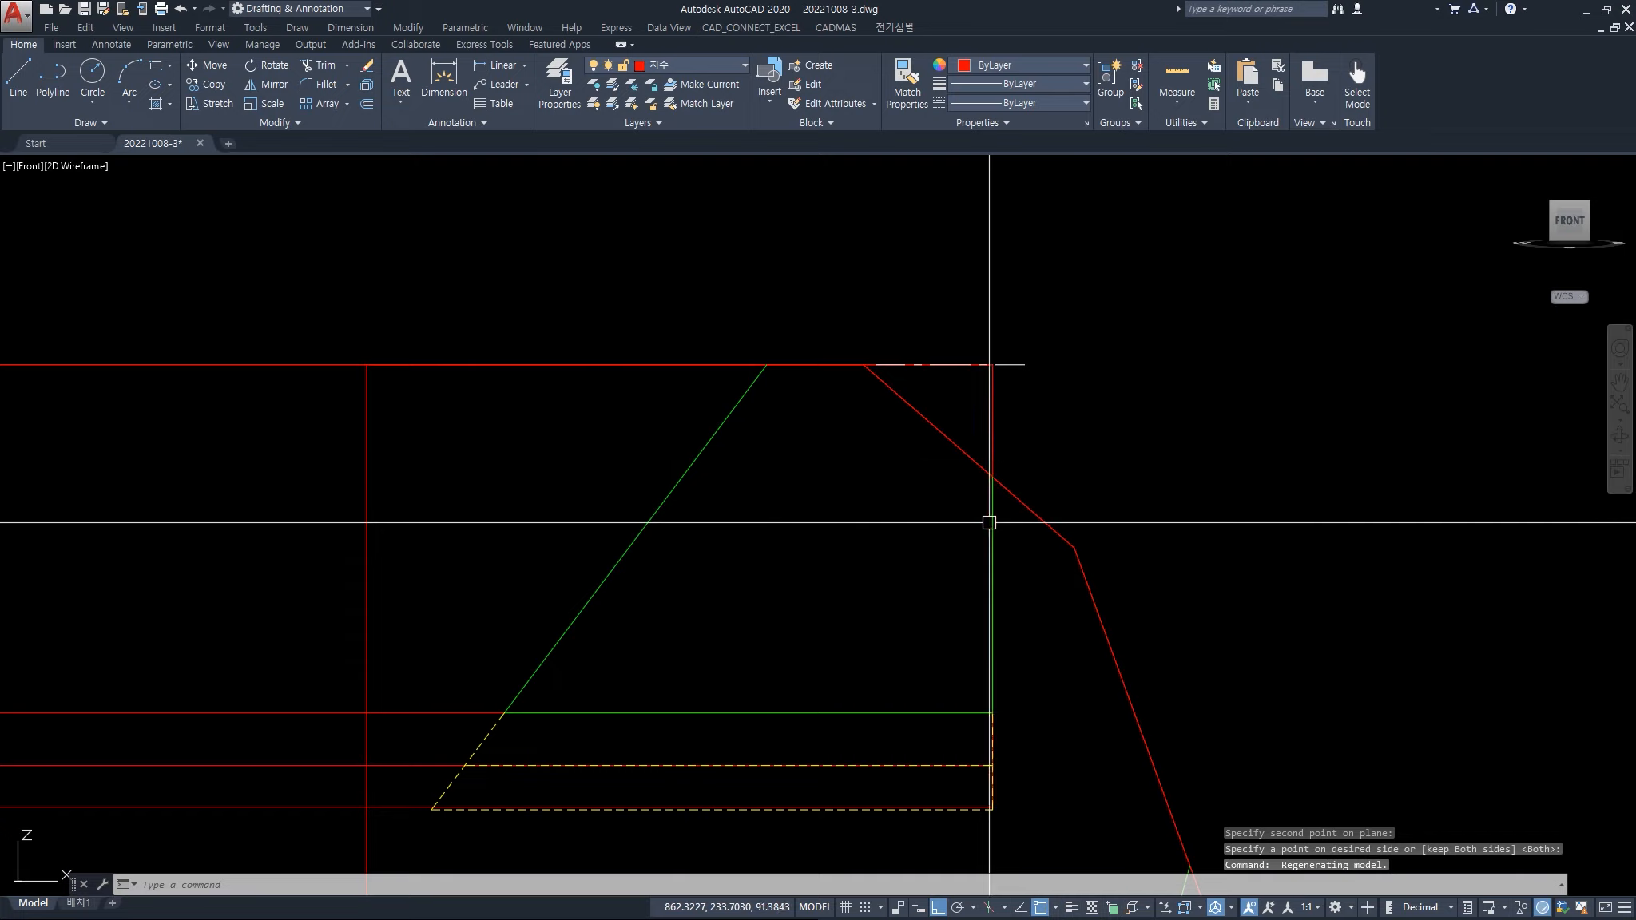
{"action": "left_click", "coordinate": [1584, 211]}
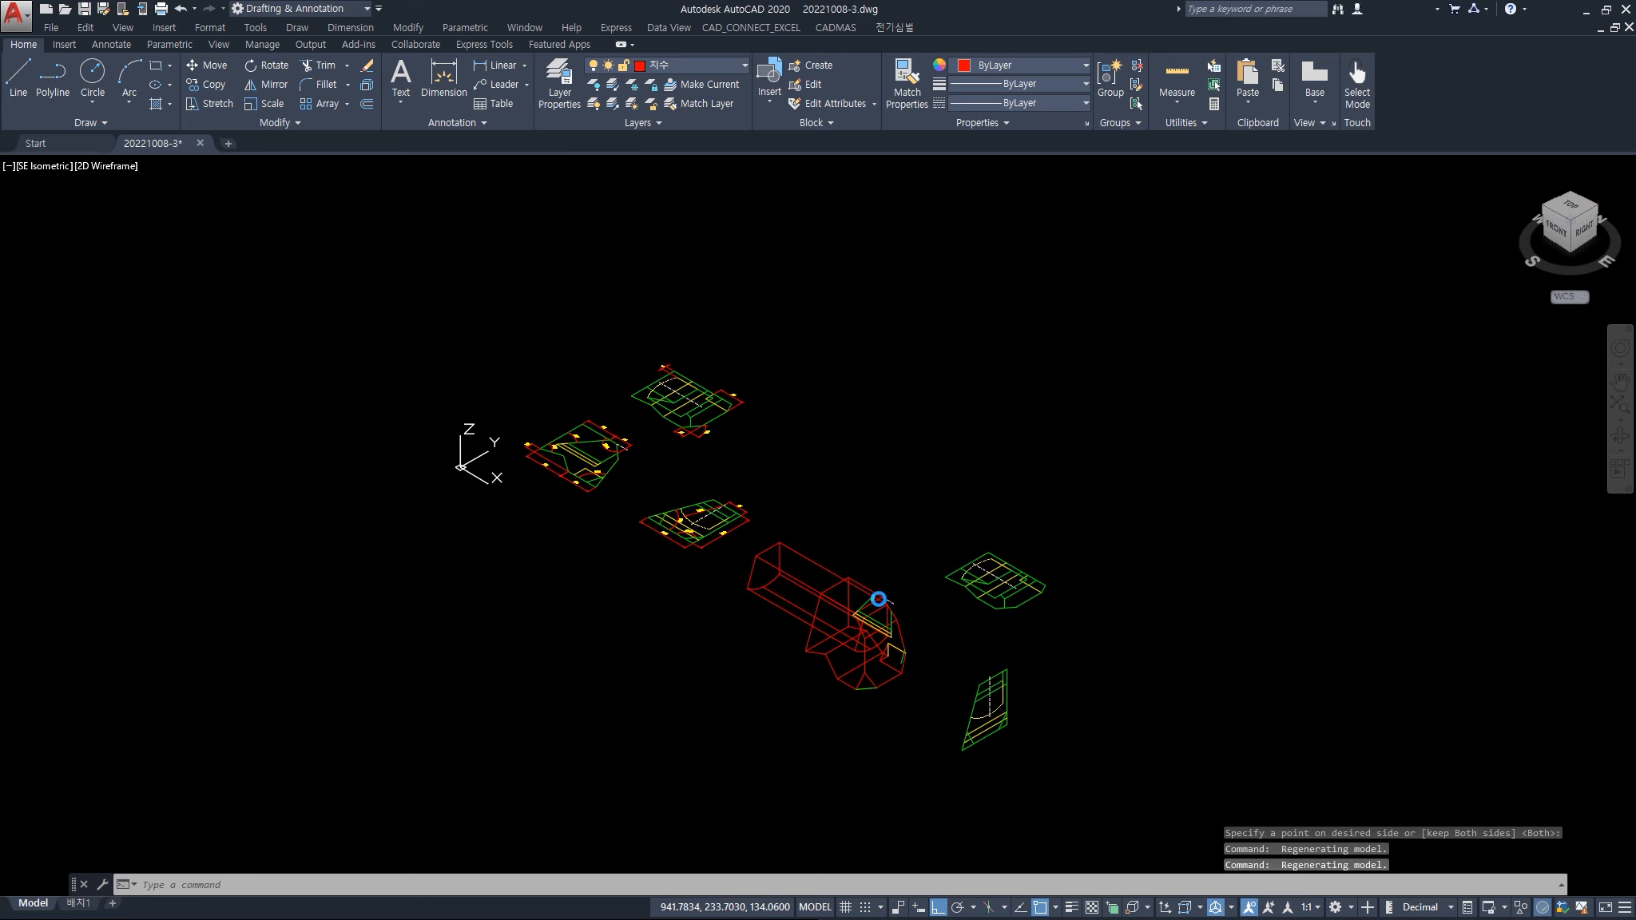
{"action": "scroll", "coordinate": [890, 639], "scroll_direction": "up", "scroll_amount": 8}
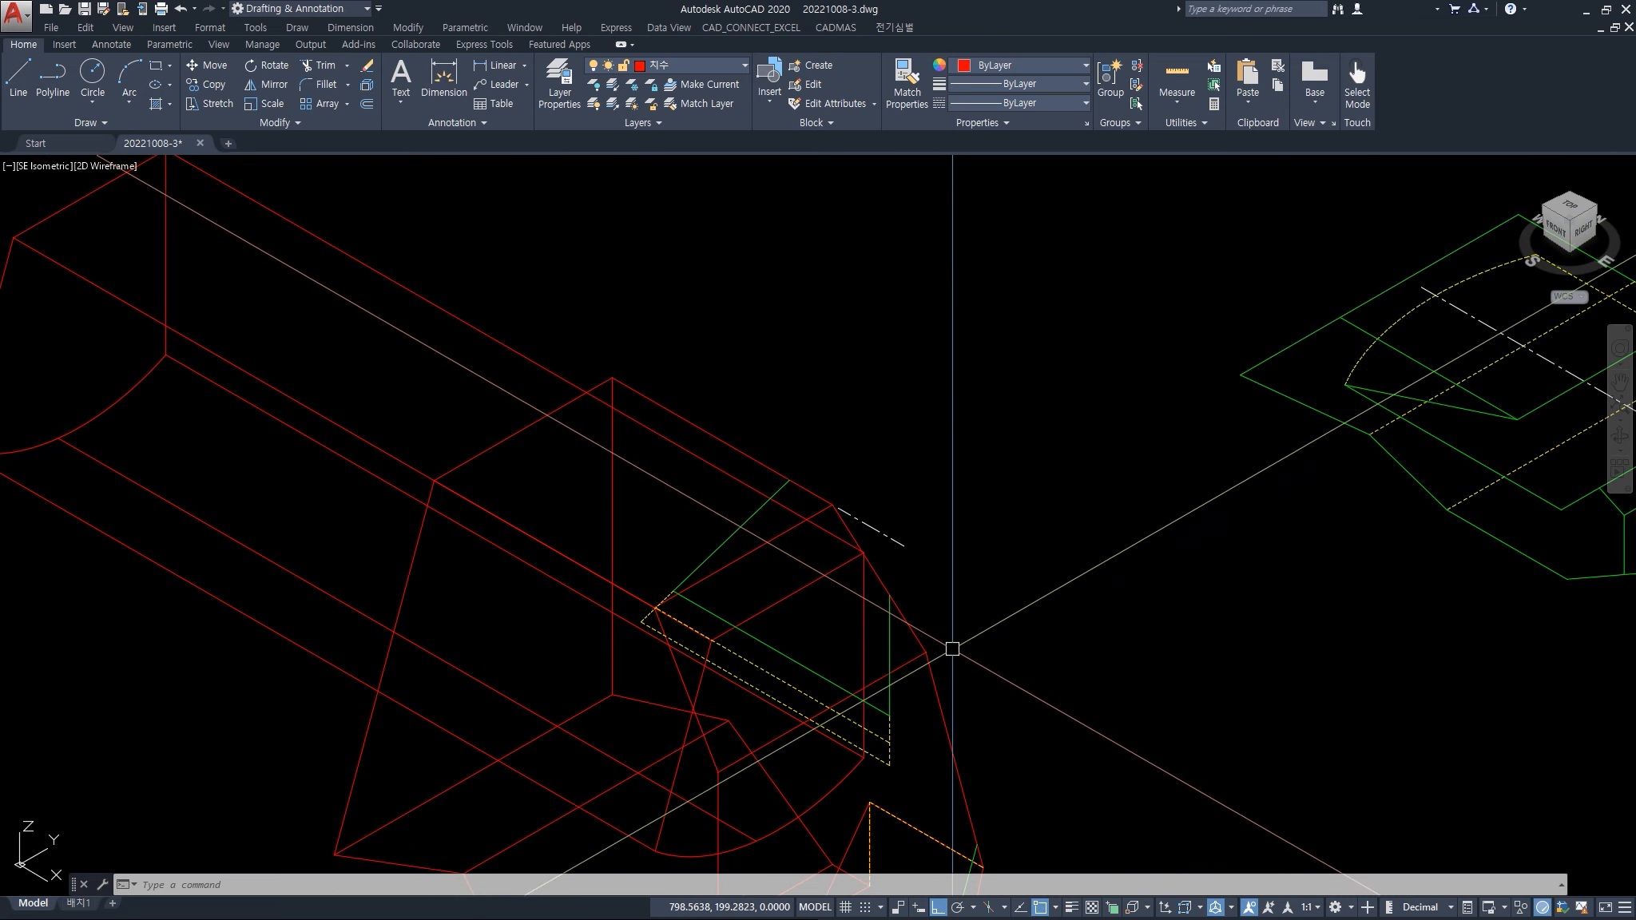
{"action": "scroll", "coordinate": [955, 648], "scroll_direction": "down", "scroll_amount": 4}
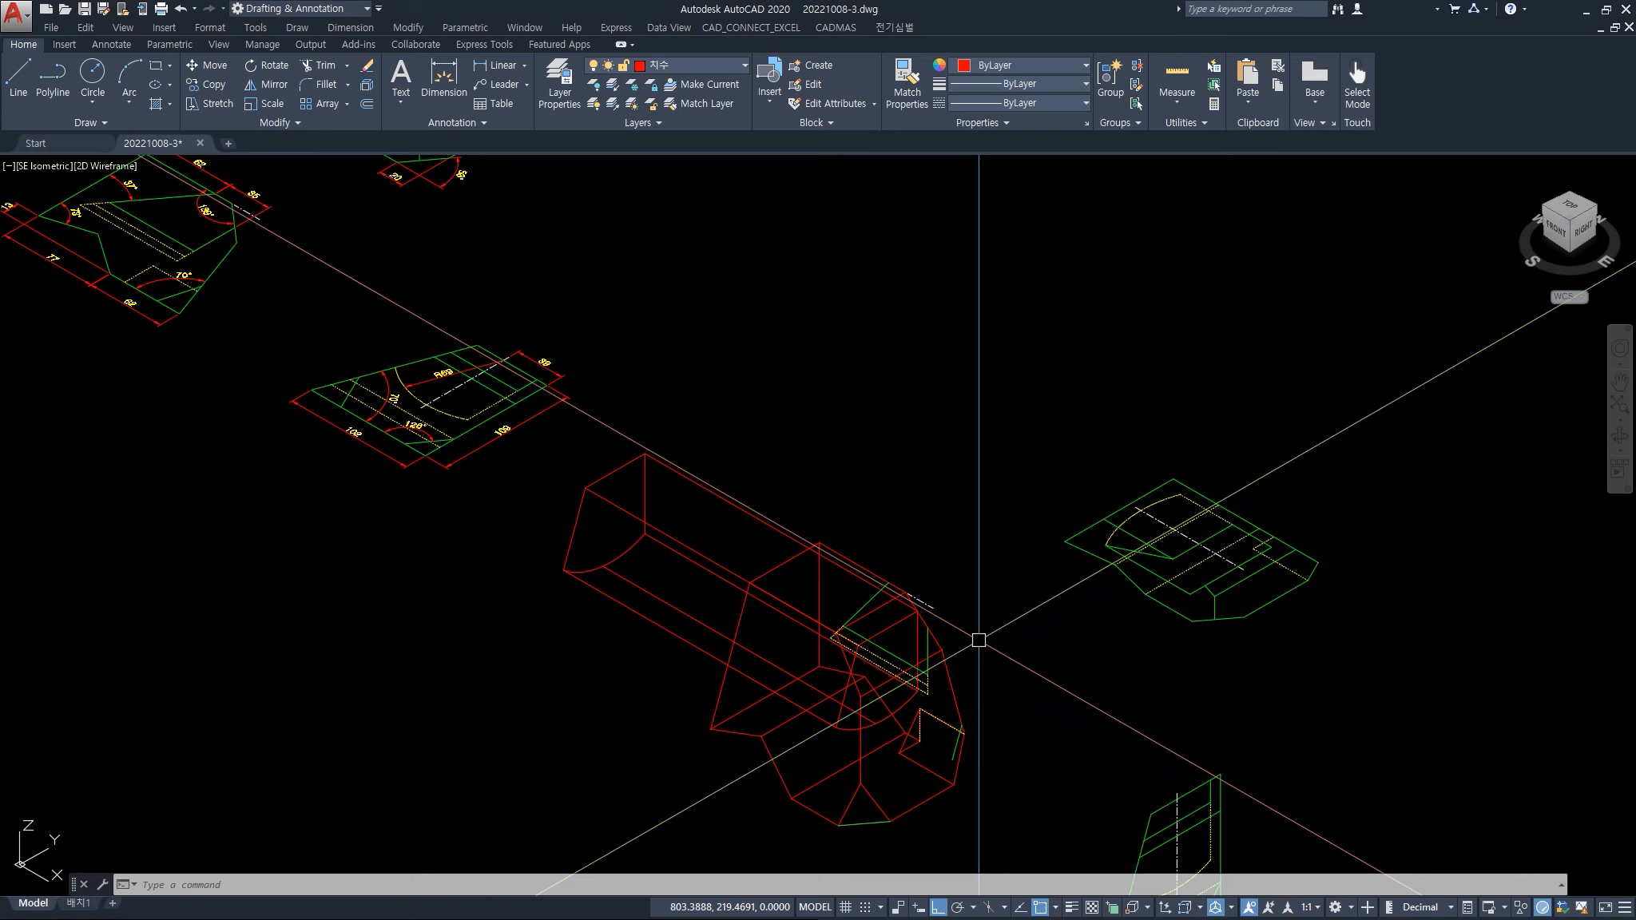
{"action": "type", "text": "sl"}
{"action": "key", "text": "Return"}
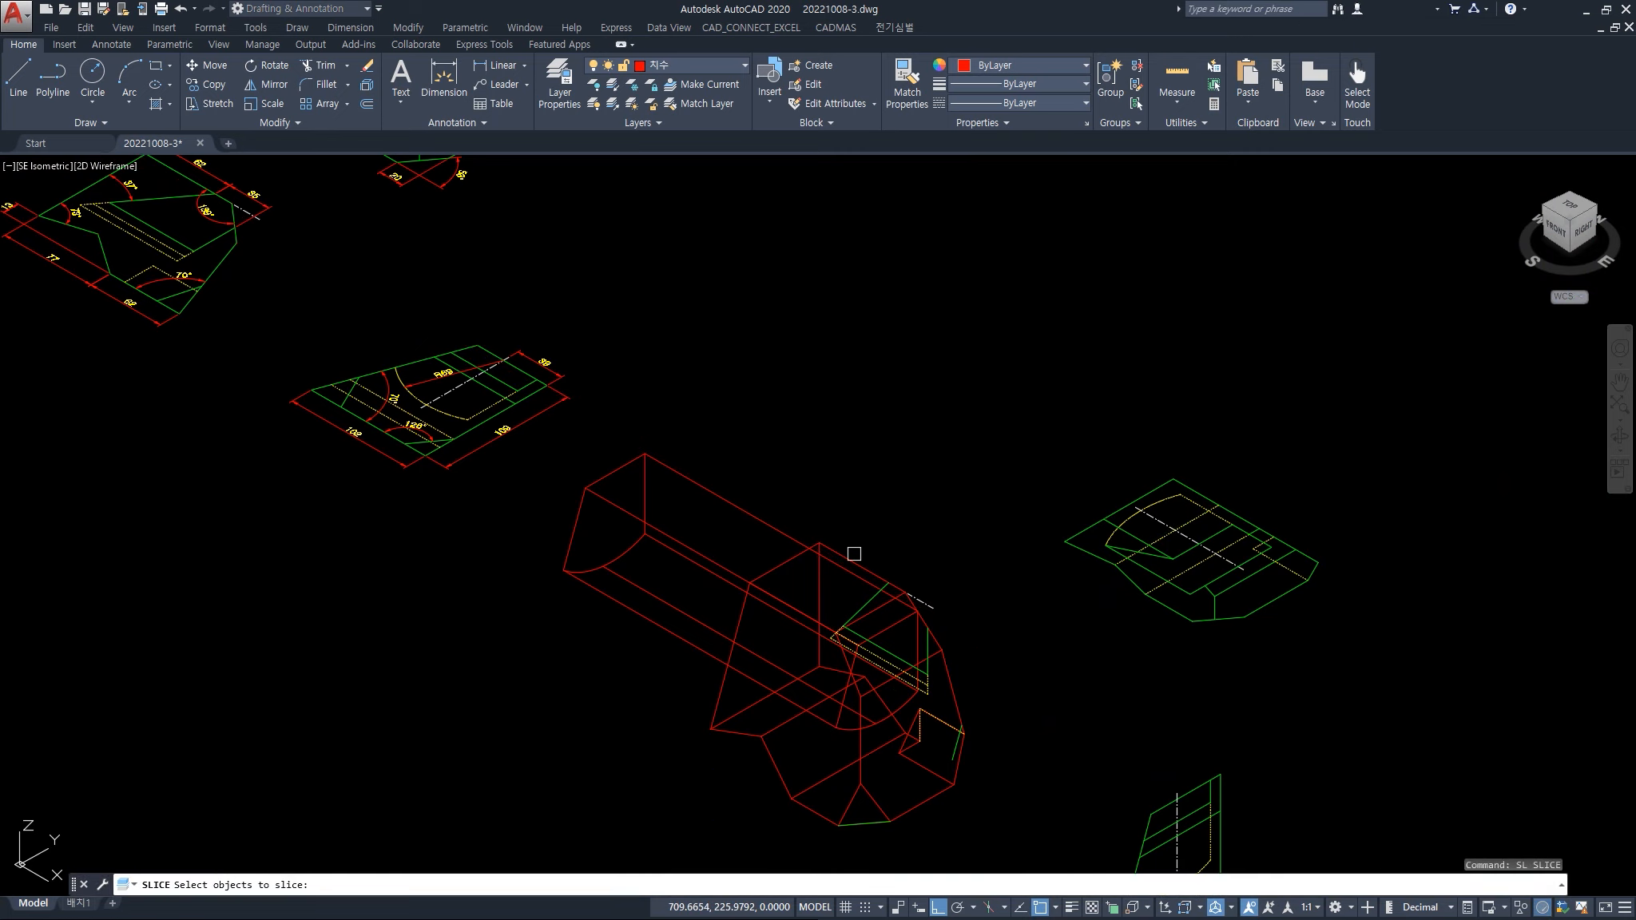
{"action": "left_click", "coordinate": [767, 519]}
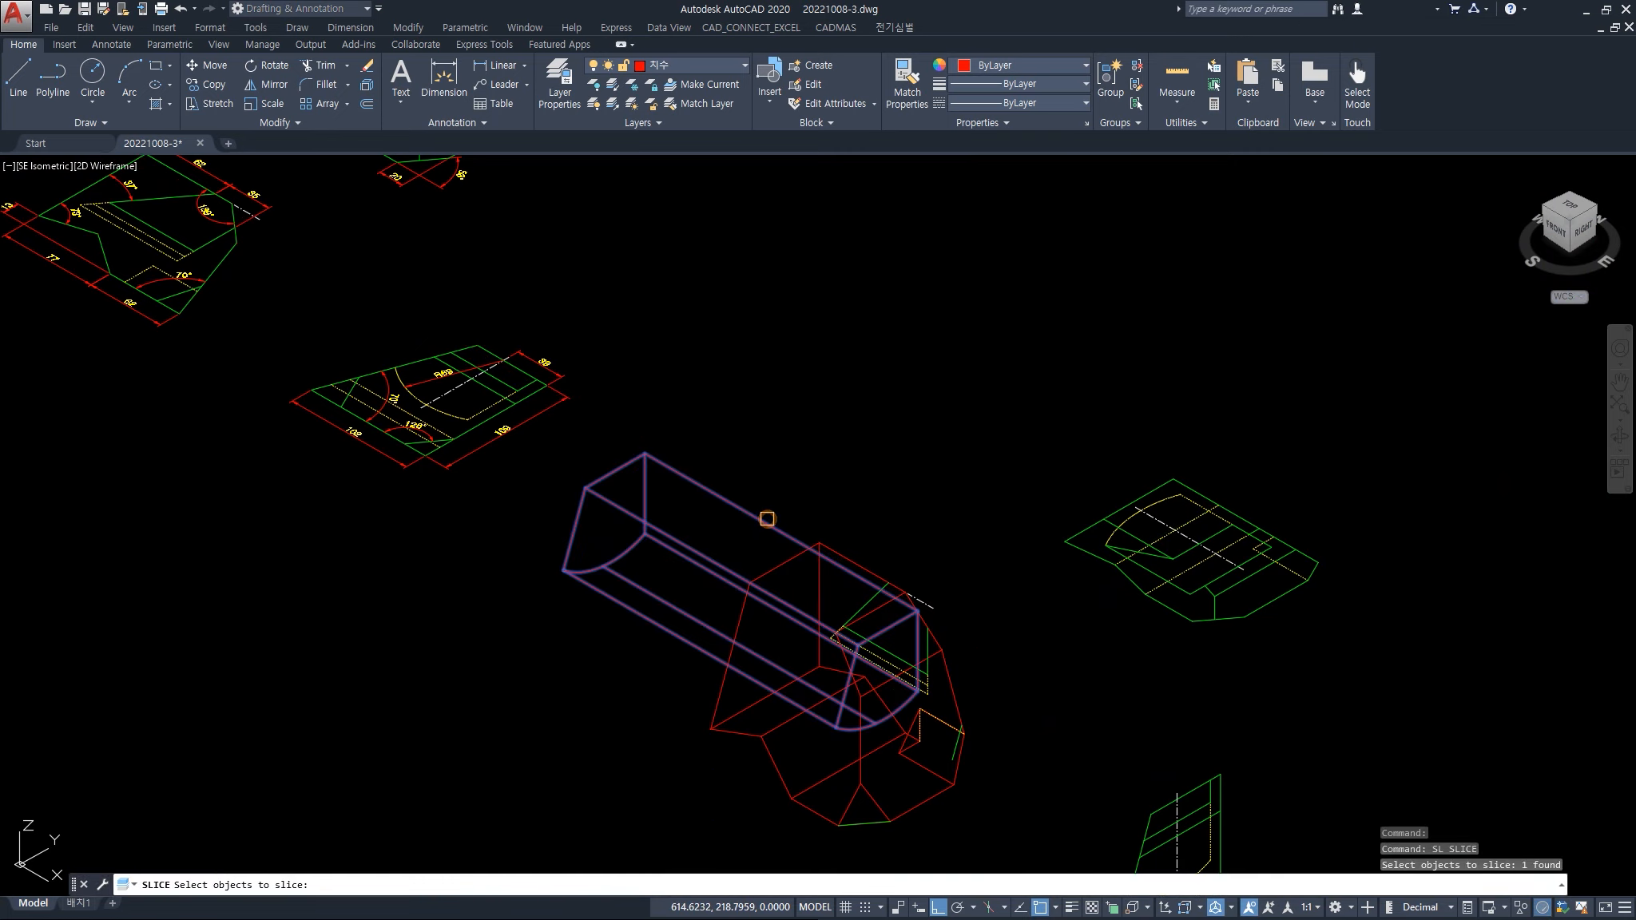
{"action": "key", "text": "Return"}
{"action": "scroll", "coordinate": [767, 521], "scroll_direction": "up", "scroll_amount": 4}
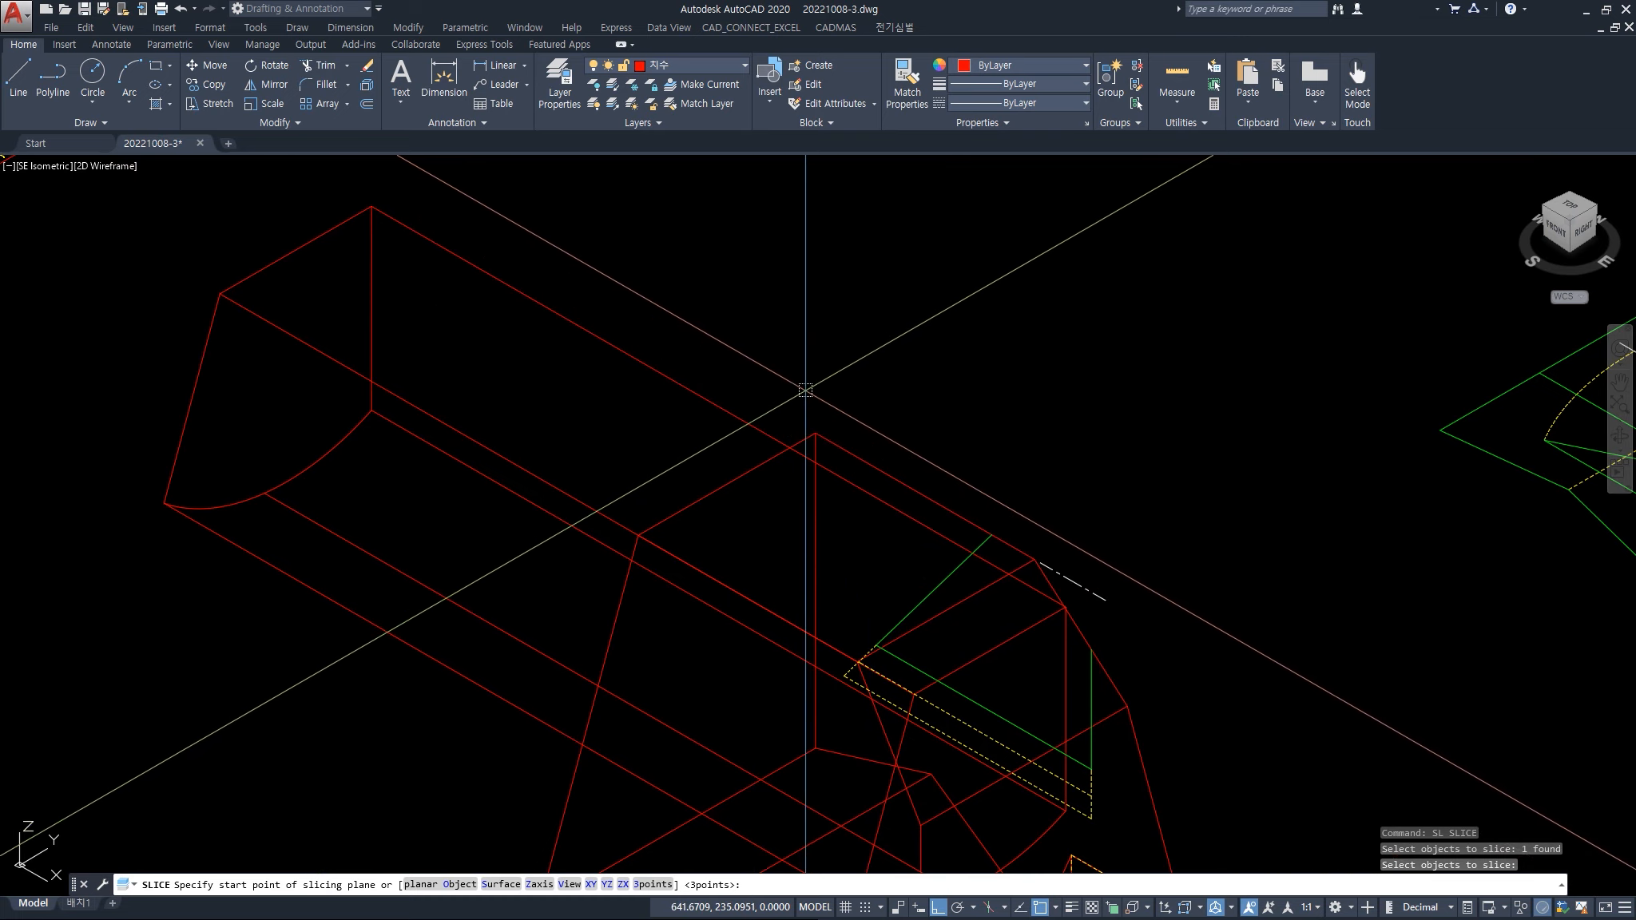
{"action": "key", "text": "Return"}
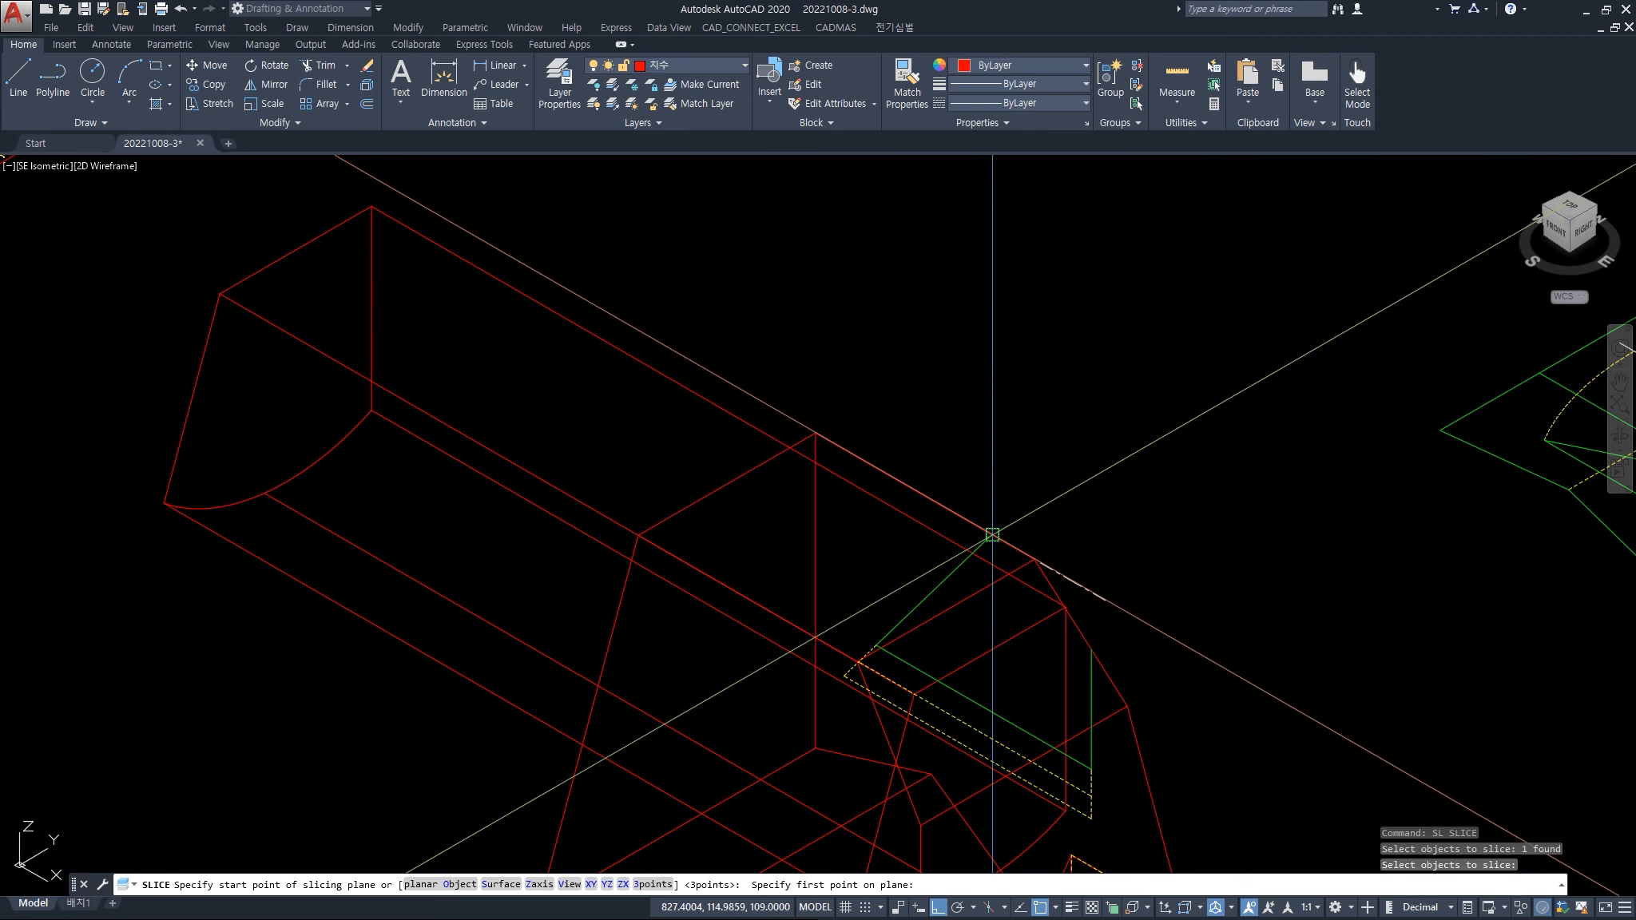
{"action": "left_click", "coordinate": [993, 534]}
{"action": "scroll", "coordinate": [991, 535], "scroll_direction": "up", "scroll_amount": 4}
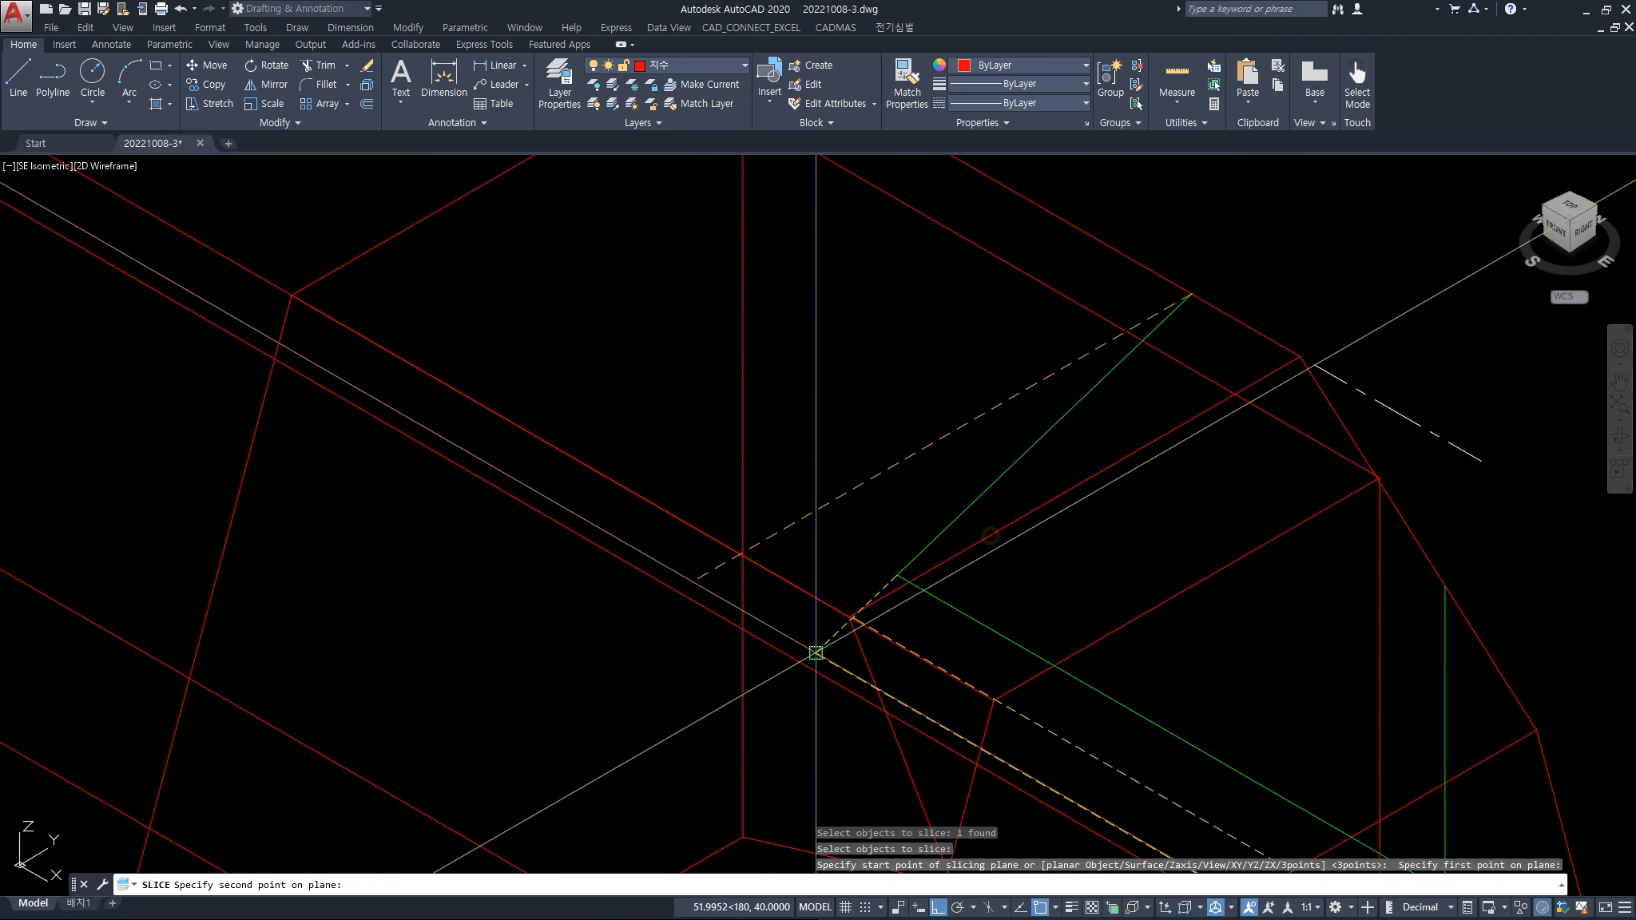
{"action": "left_click", "coordinate": [815, 653]}
{"action": "scroll", "coordinate": [816, 653], "scroll_direction": "down", "scroll_amount": 5}
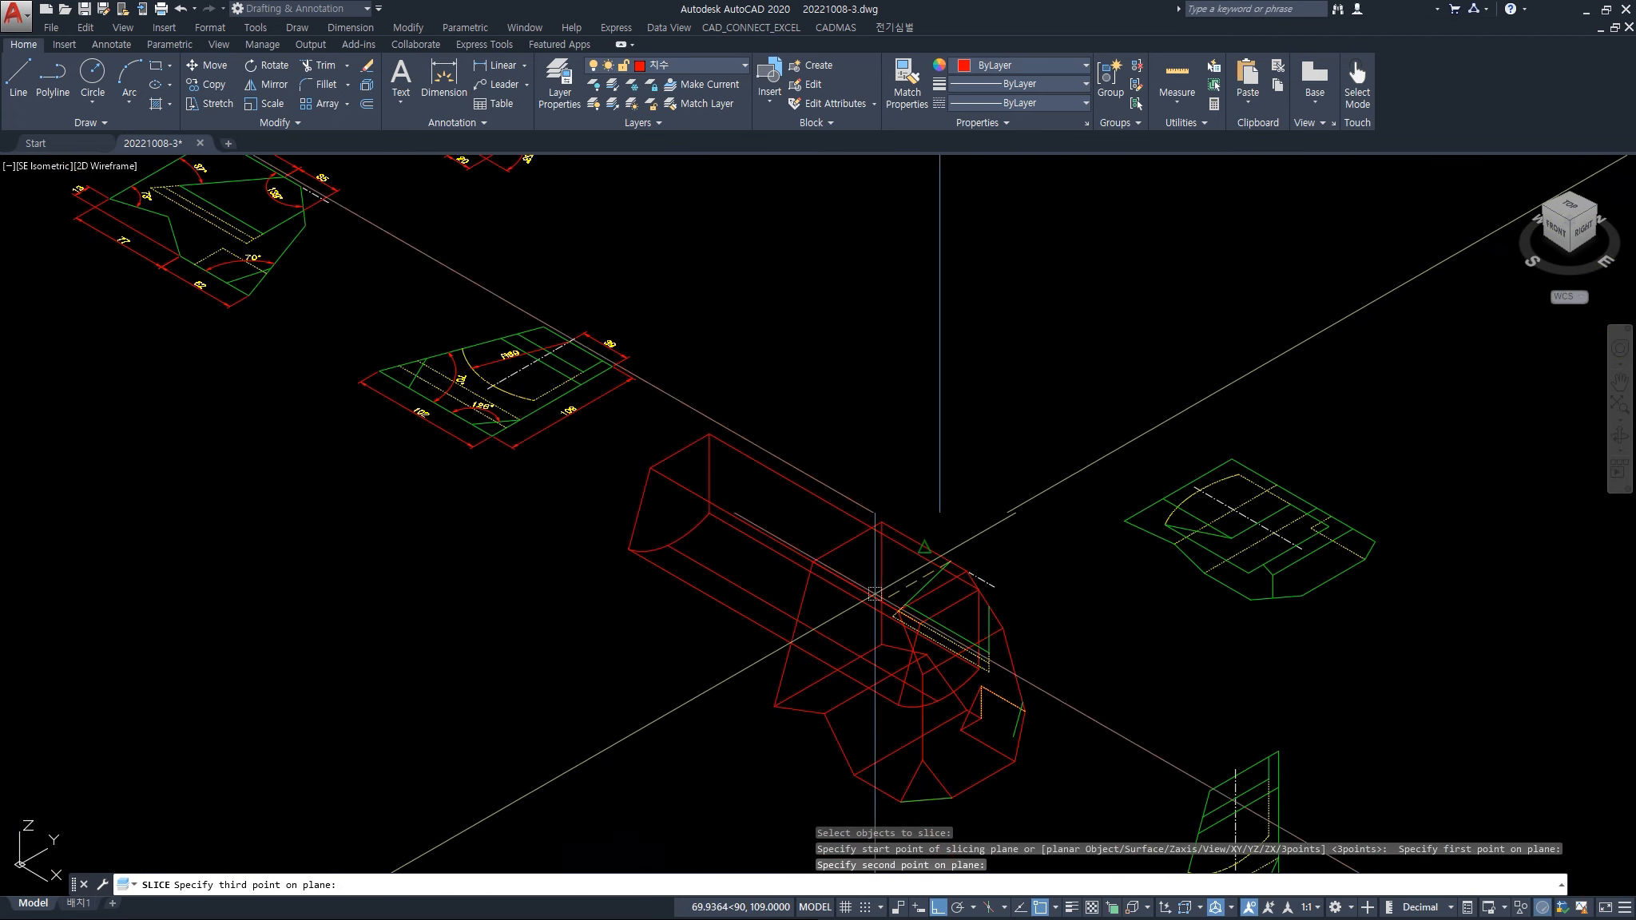
{"action": "left_click", "coordinate": [575, 764]}
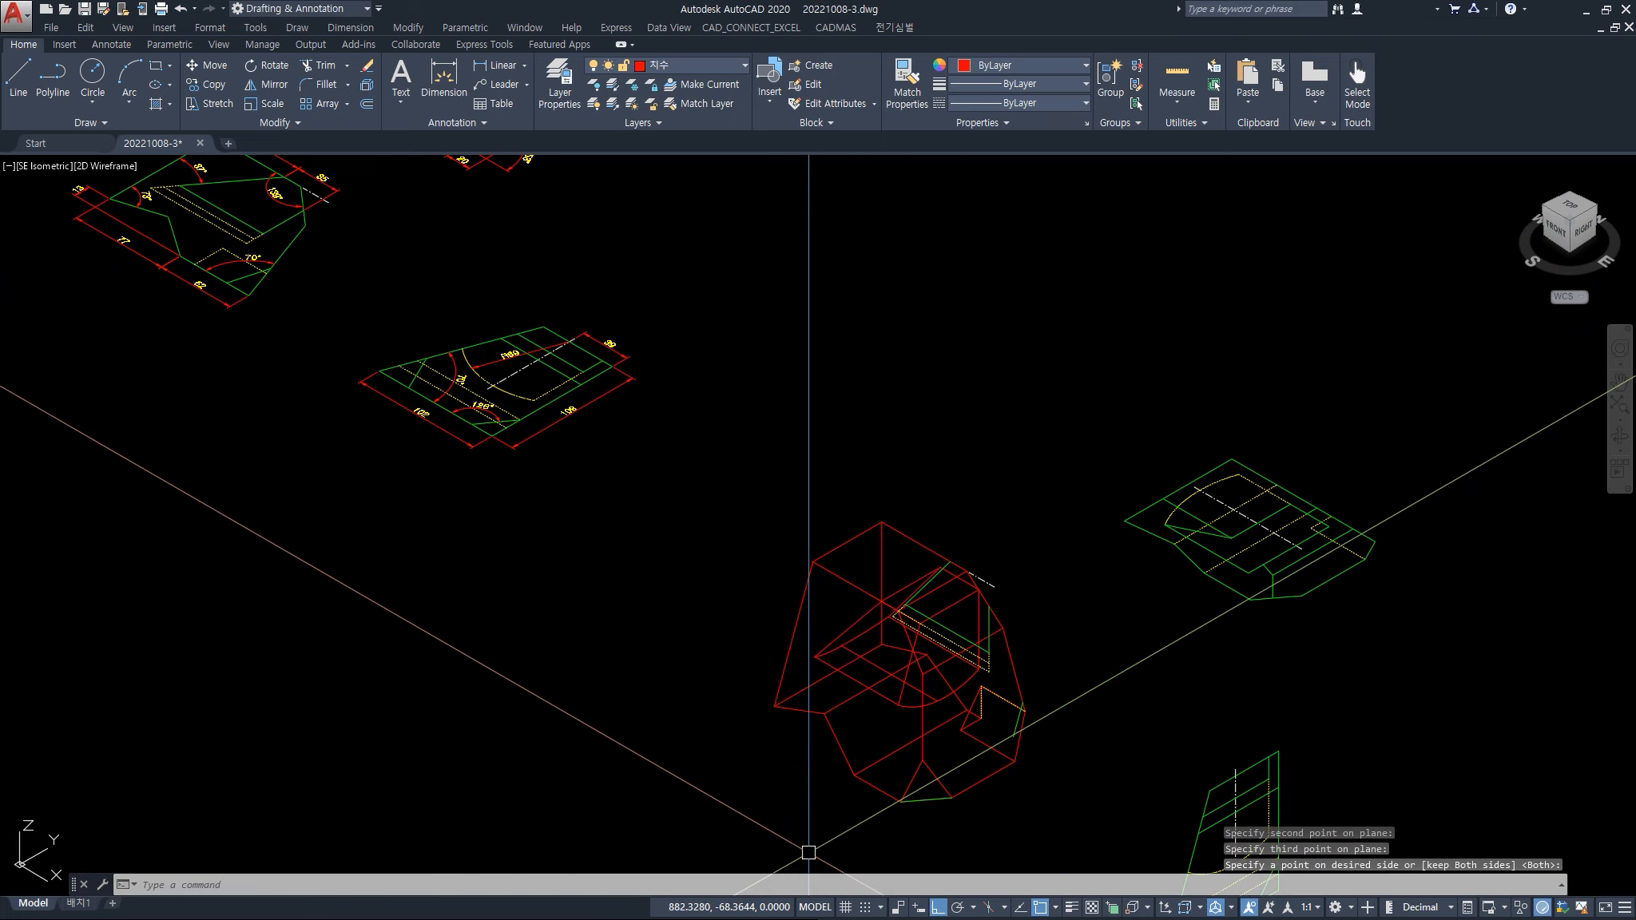
- Subtract the sliced arc-bottomed solid from the main solid
{"action": "type", "text": "su"}
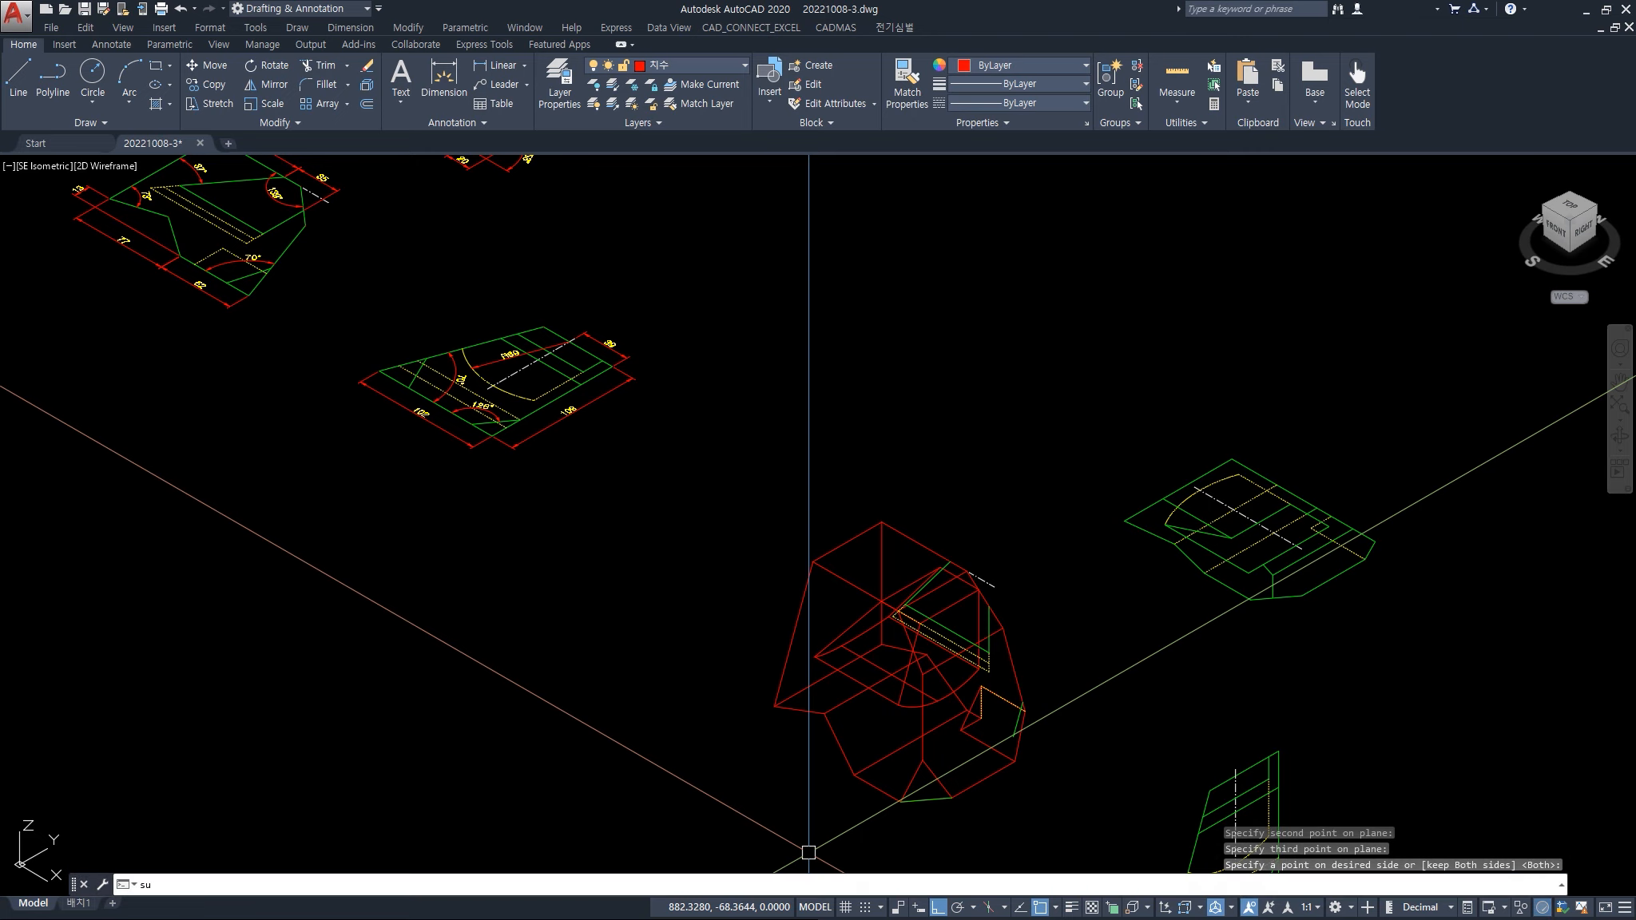
{"action": "key", "text": "Return"}
{"action": "left_click", "coordinate": [845, 755]}
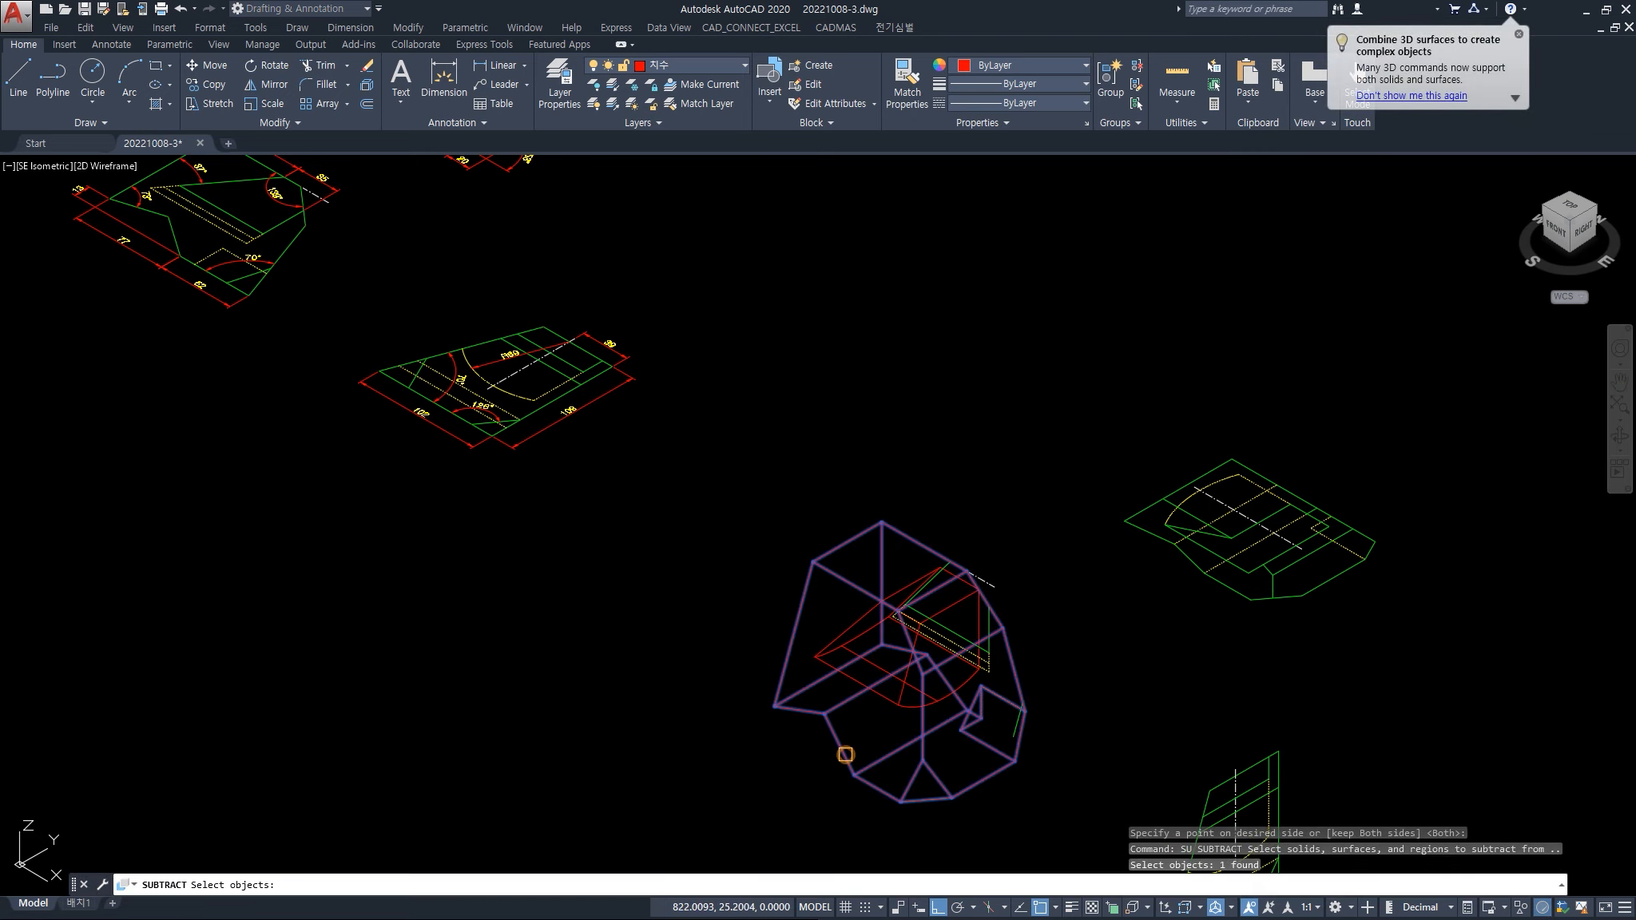
{"action": "key", "text": "Return"}
{"action": "left_click", "coordinate": [900, 709]}
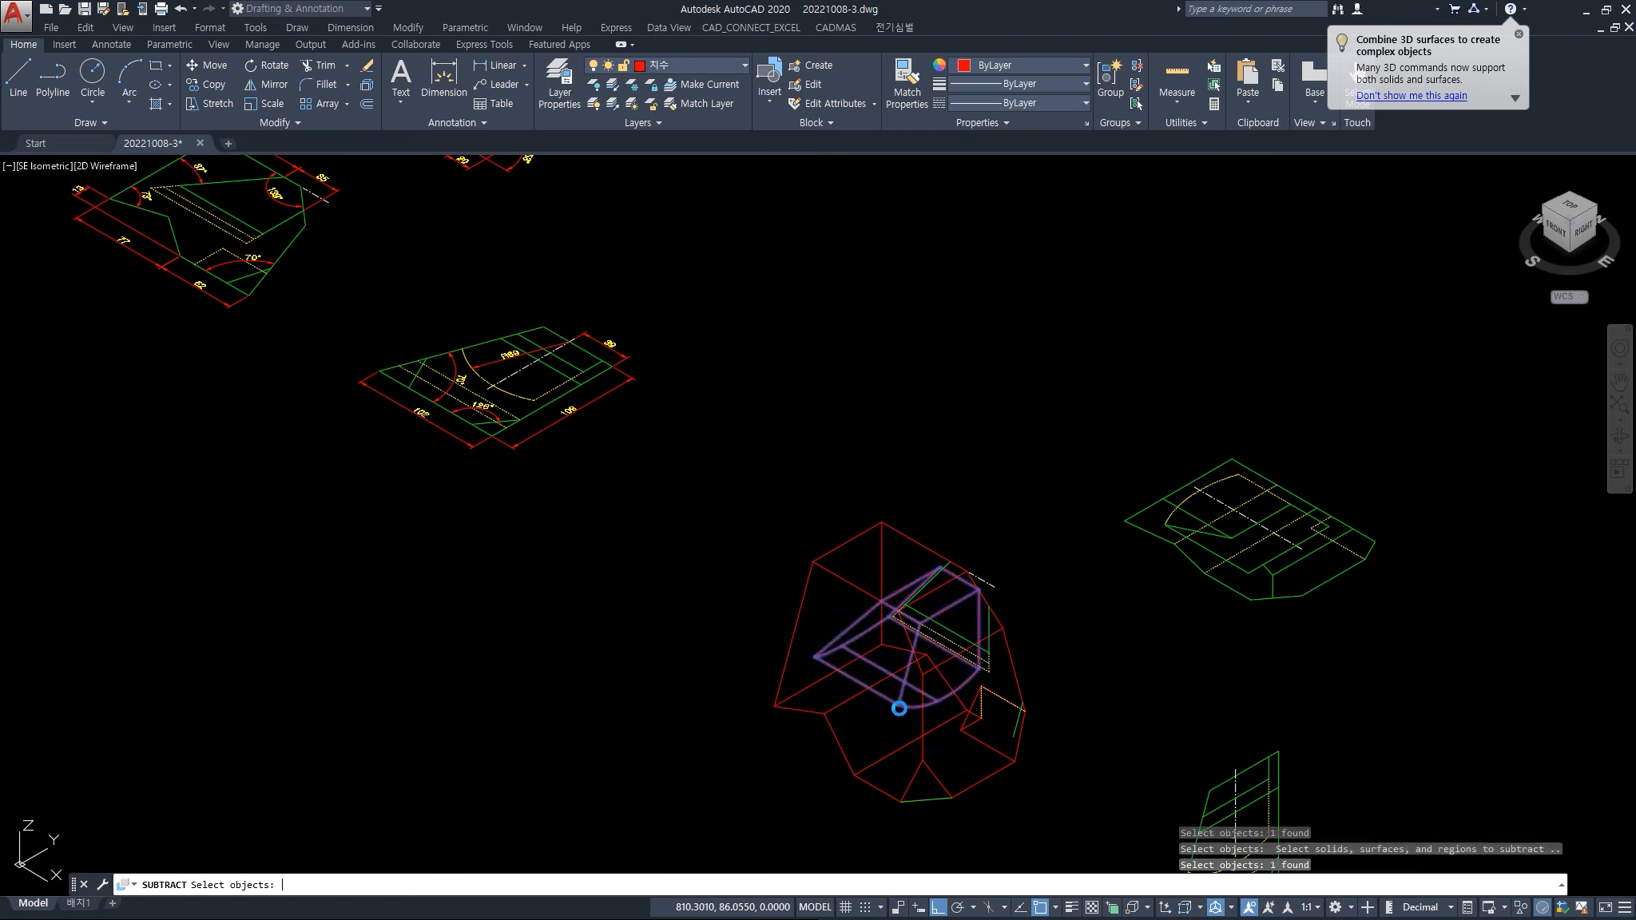
{"action": "key", "text": "Return"}
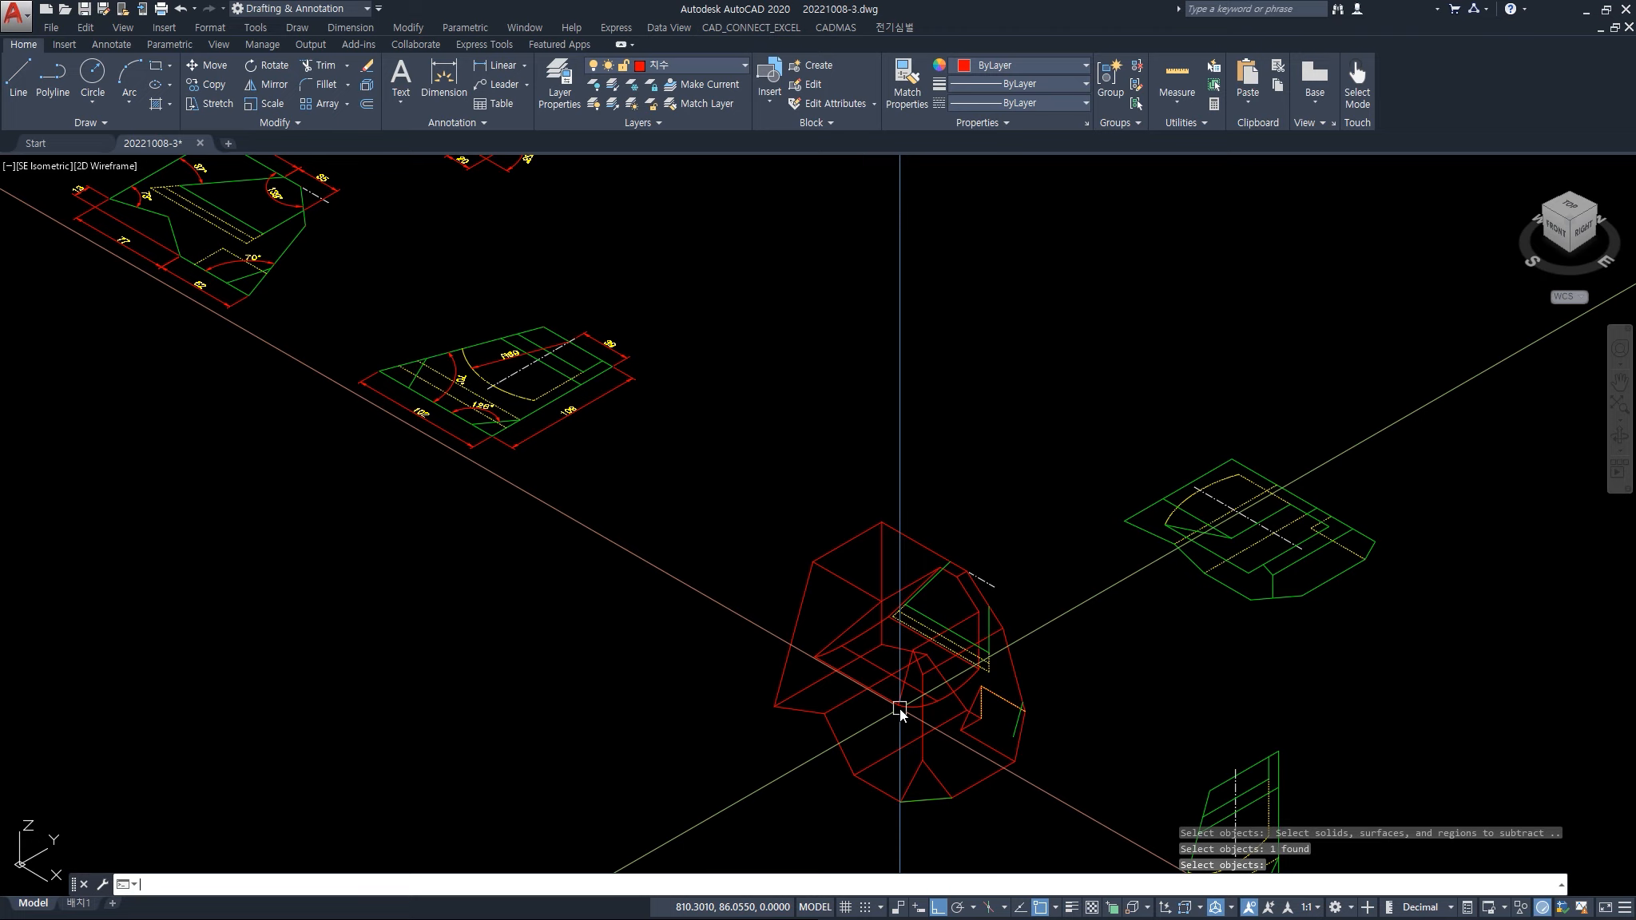
- Move the finished solid in the positive Y direction, clear of the copied views and leftover profile lines
{"action": "middle_click_drag", "start_coordinate": [979, 676], "coordinate": [839, 640]}
{"action": "scroll", "coordinate": [839, 641], "scroll_direction": "down", "scroll_amount": 2}
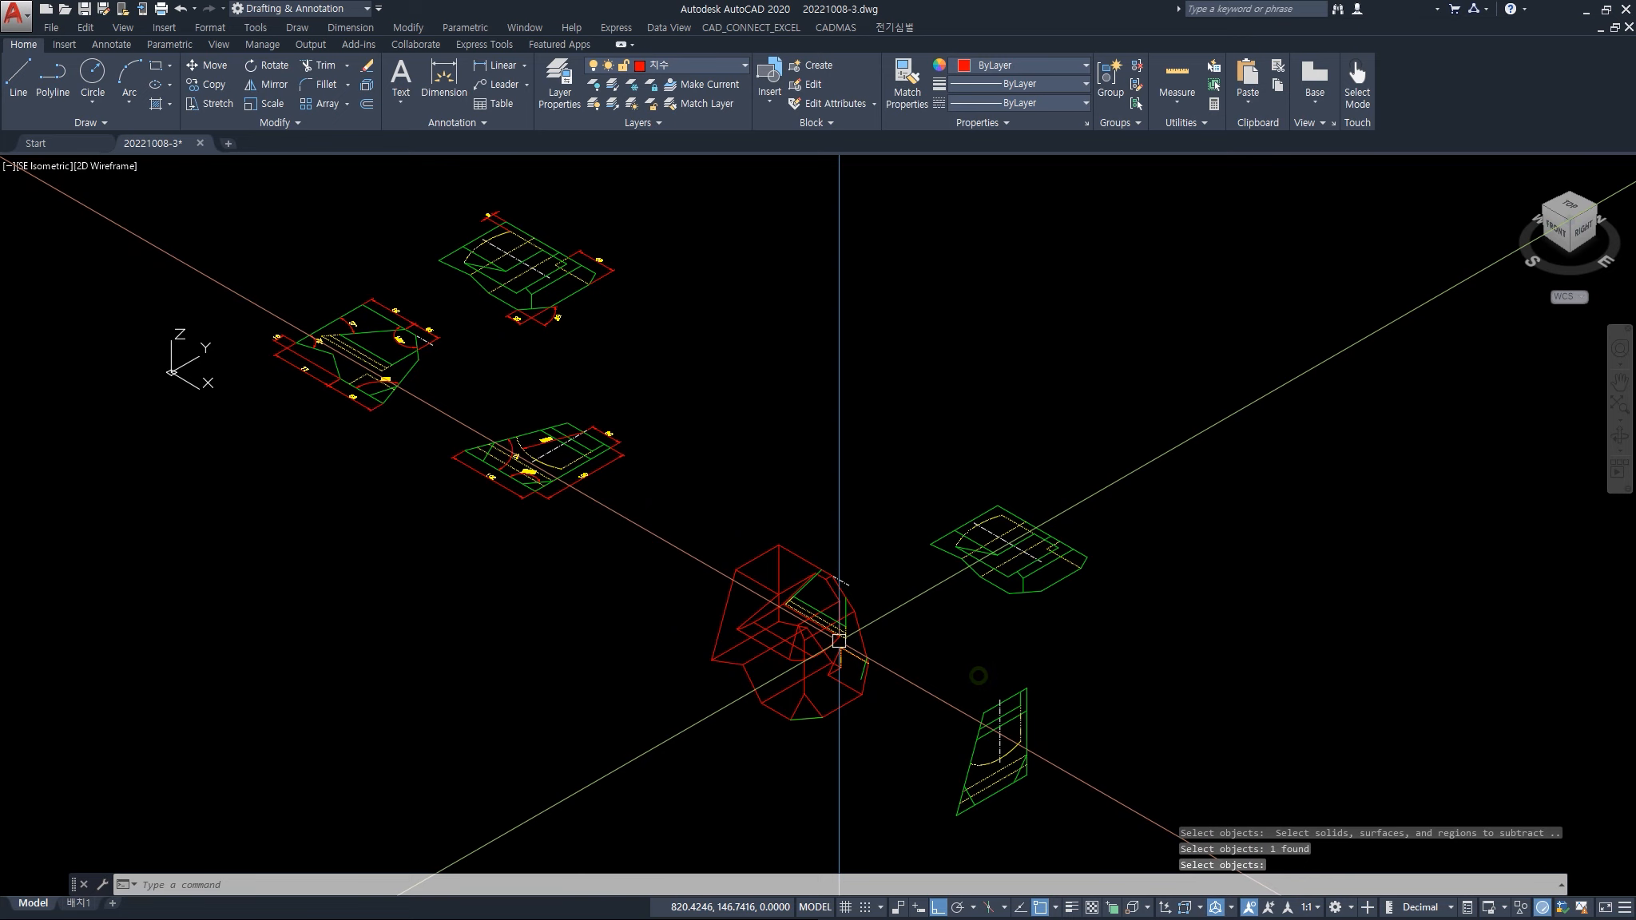
{"action": "type", "text": "m"}
{"action": "key", "text": "Return"}
{"action": "left_click", "coordinate": [808, 680]}
{"action": "key", "text": "Return"}
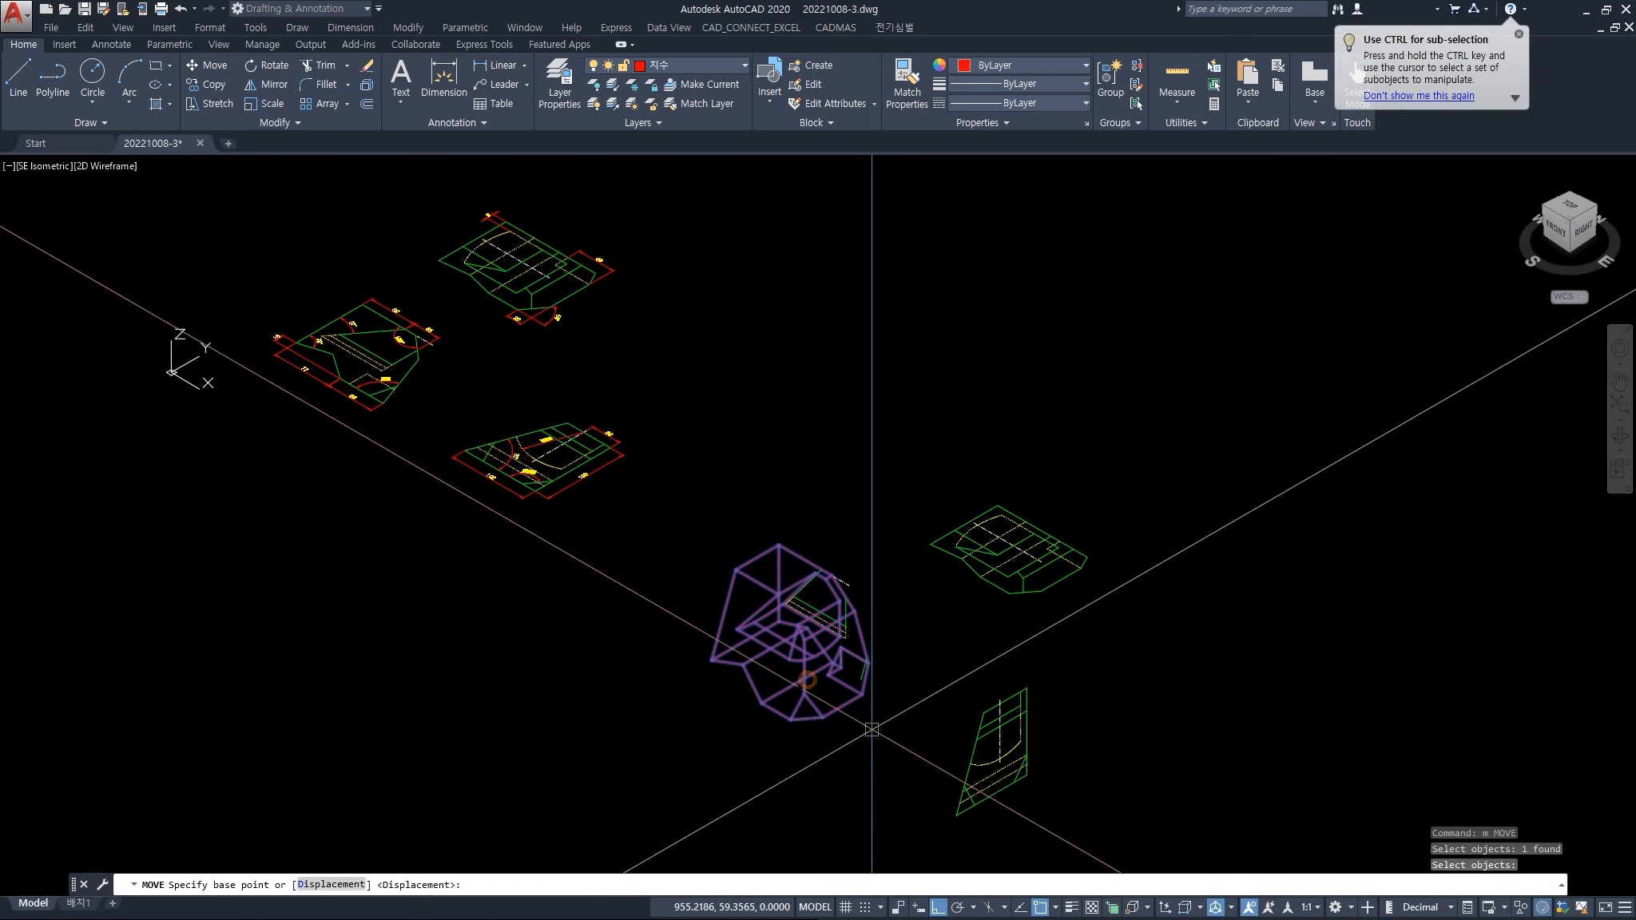
{"action": "left_click", "coordinate": [858, 744]}
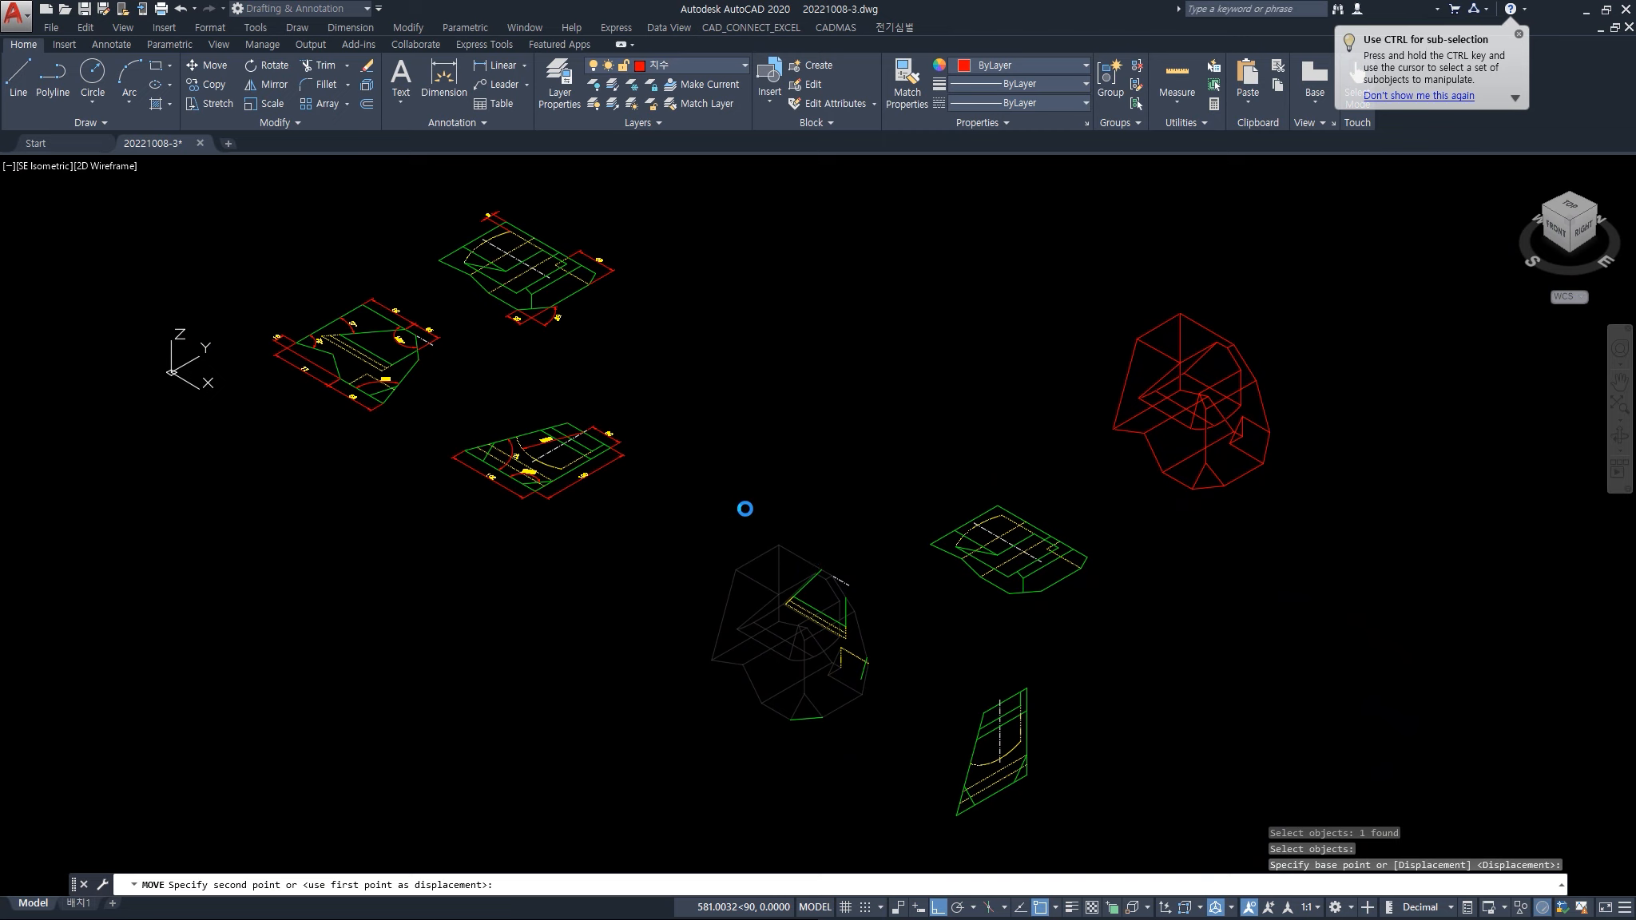
{"action": "key", "text": "Escape"}
- Delete the copied top and side views together with the leftover front view lines, keeping the solid and the dimensioned drawing
{"action": "left_click", "coordinate": [702, 486]}
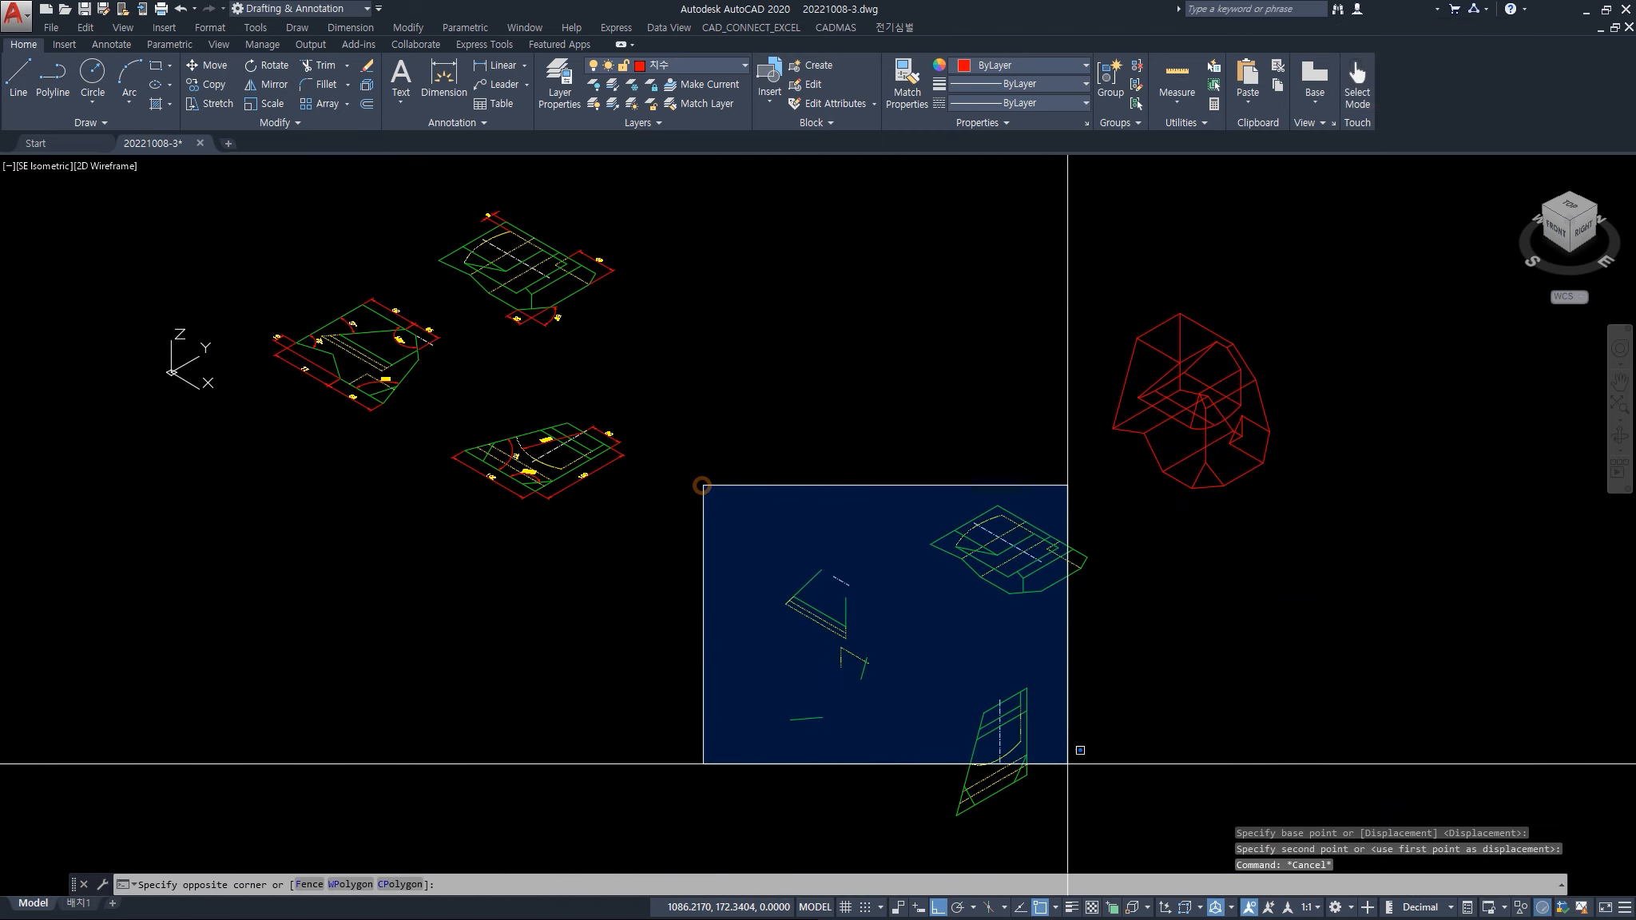
{"action": "left_click", "coordinate": [1128, 840]}
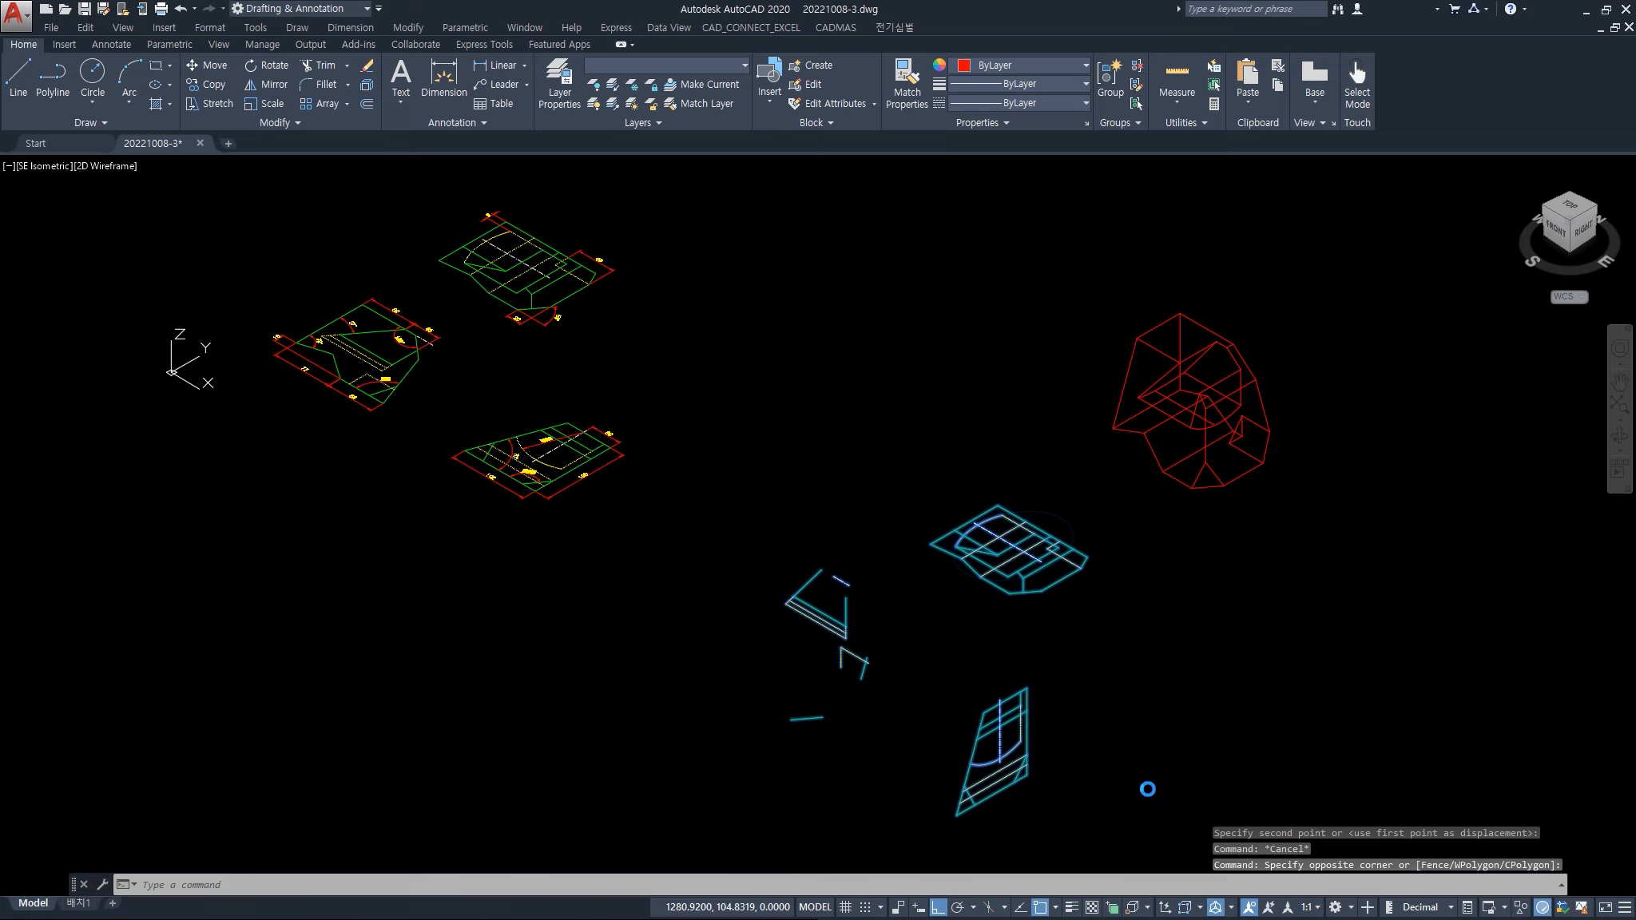
{"action": "key", "text": "Delete"}
{"action": "middle_click_drag", "start_coordinate": [1211, 571], "coordinate": [1101, 713]}
{"action": "scroll", "coordinate": [1111, 592], "scroll_direction": "up", "scroll_amount": 2}
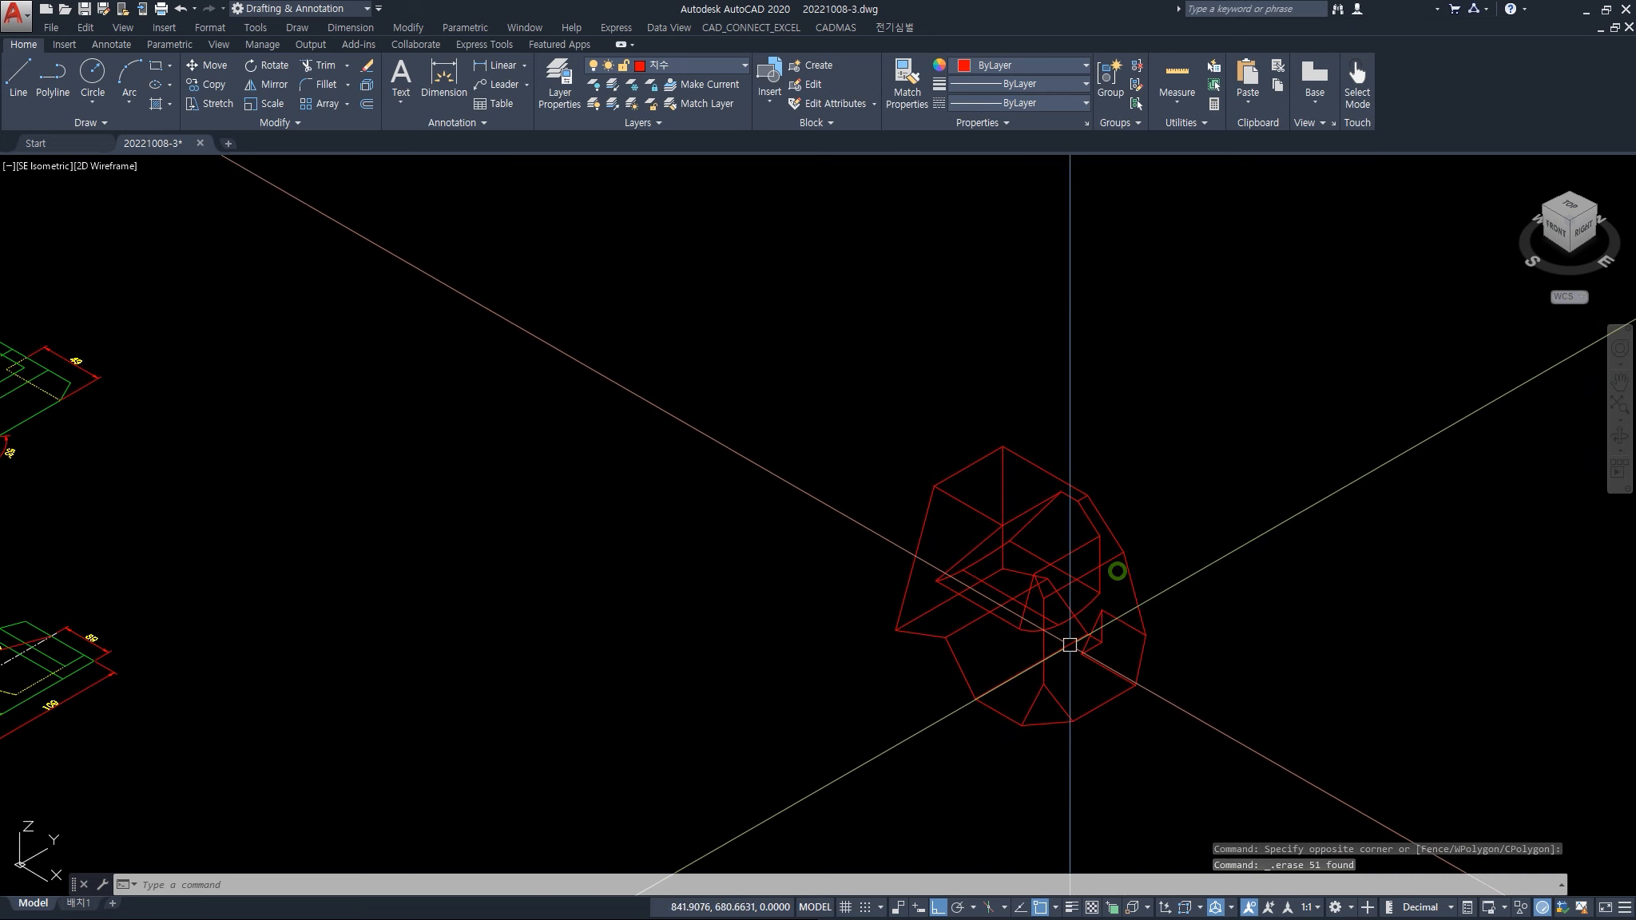
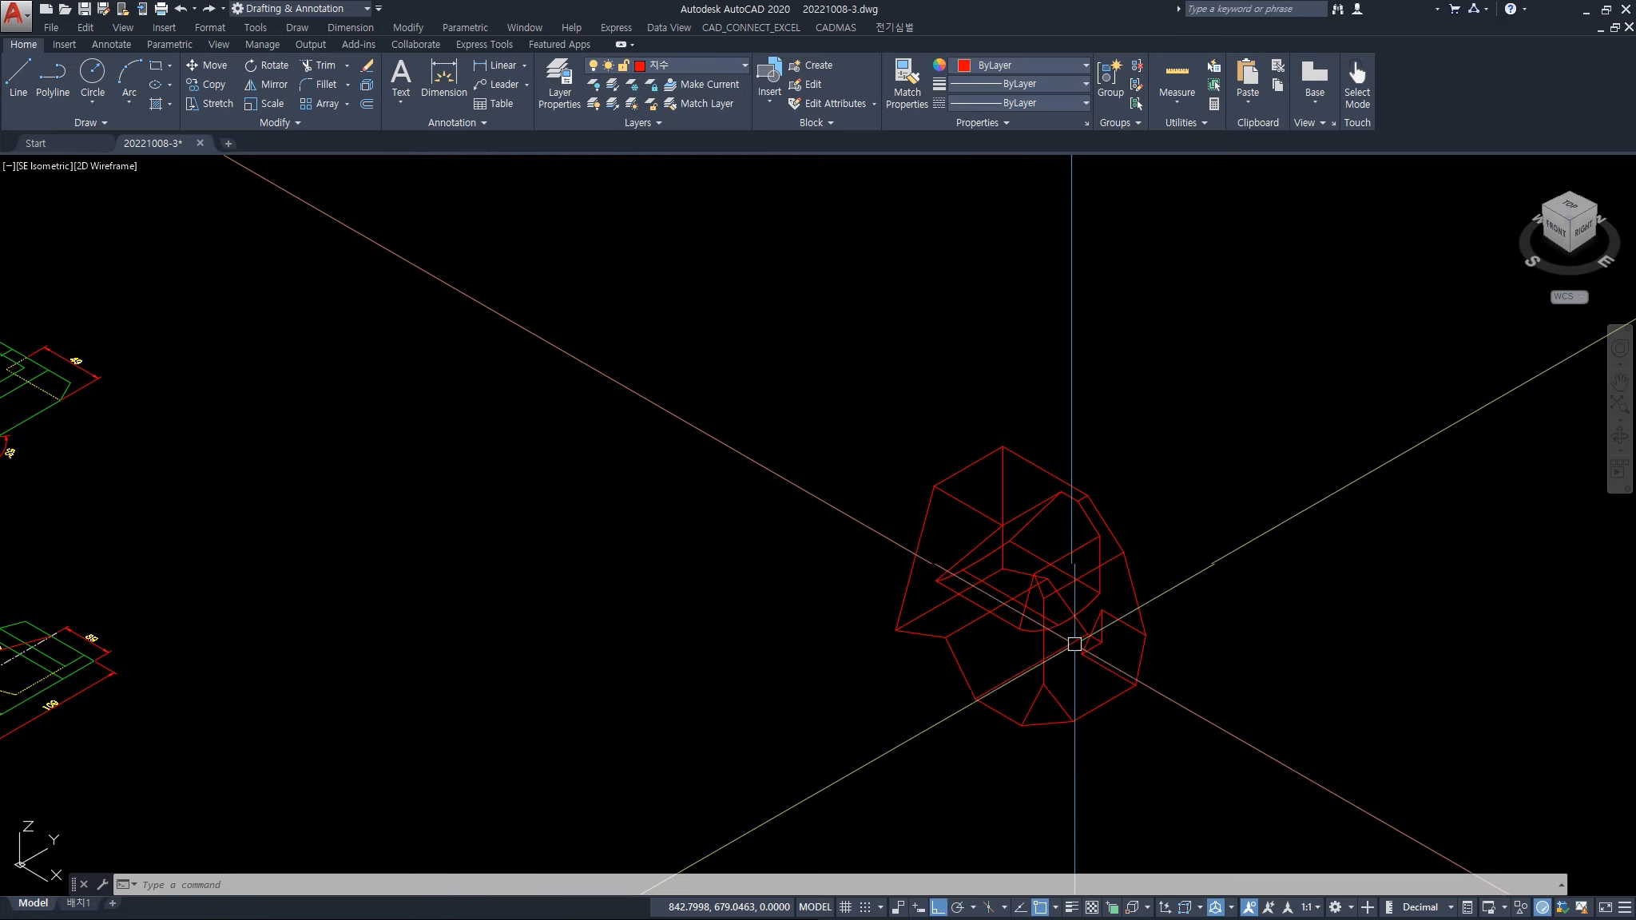
- Set the visual style to Conceptual and inspect the finished solid up close from different angles
{"action": "scroll", "coordinate": [1036, 668], "scroll_direction": "down", "scroll_amount": 3}
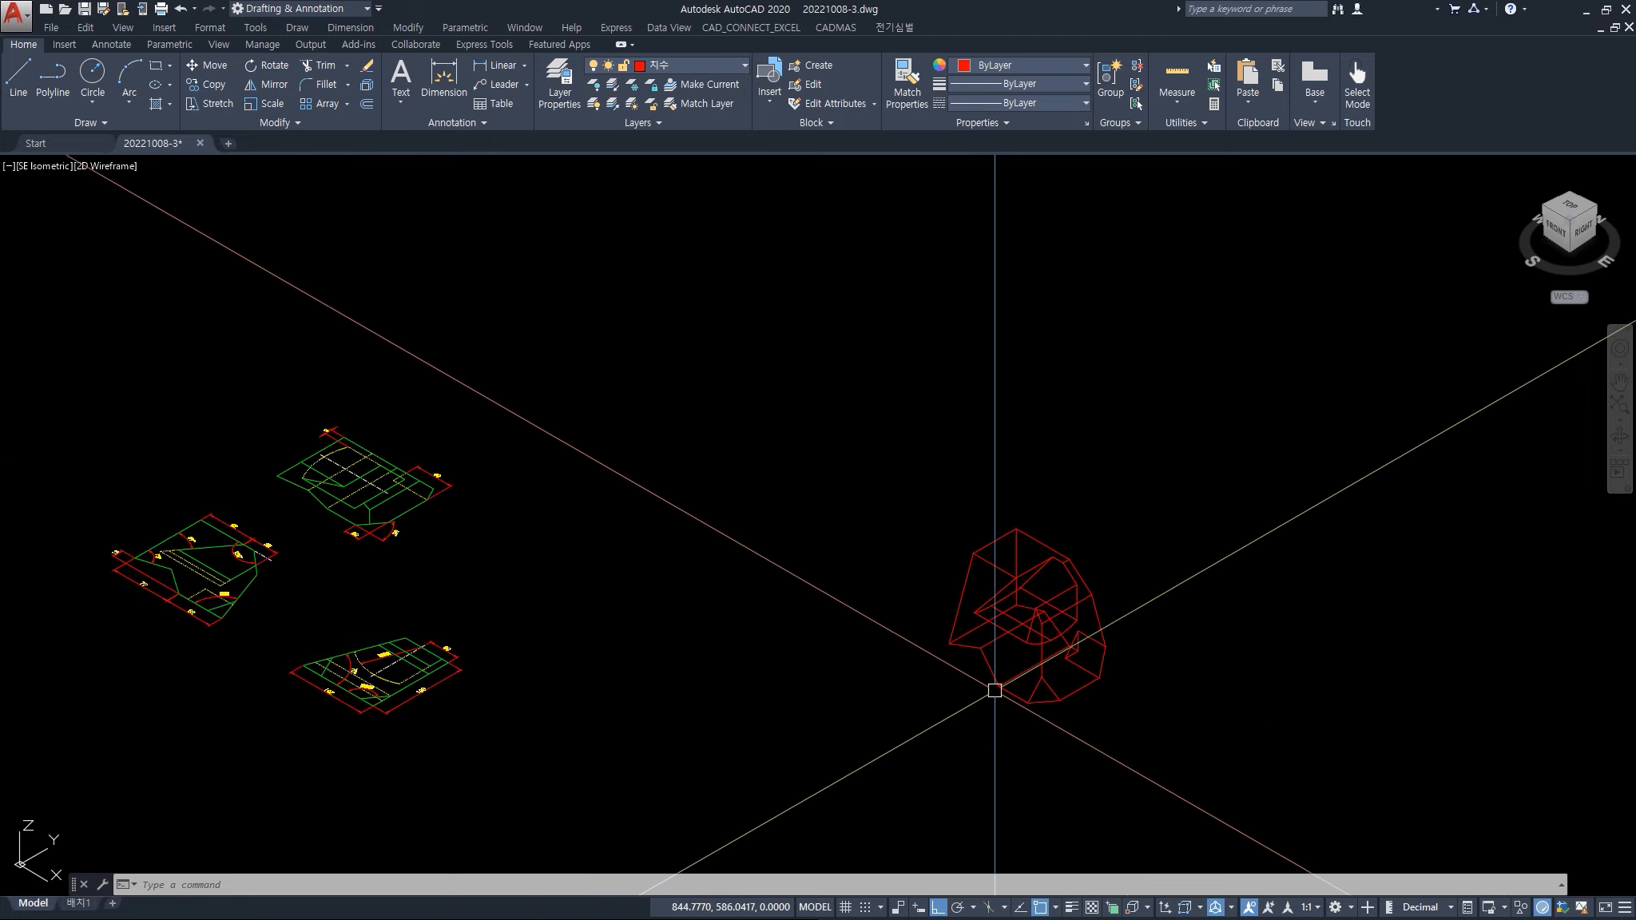
{"action": "middle_click_drag", "start_coordinate": [958, 700], "coordinate": [1041, 677]}
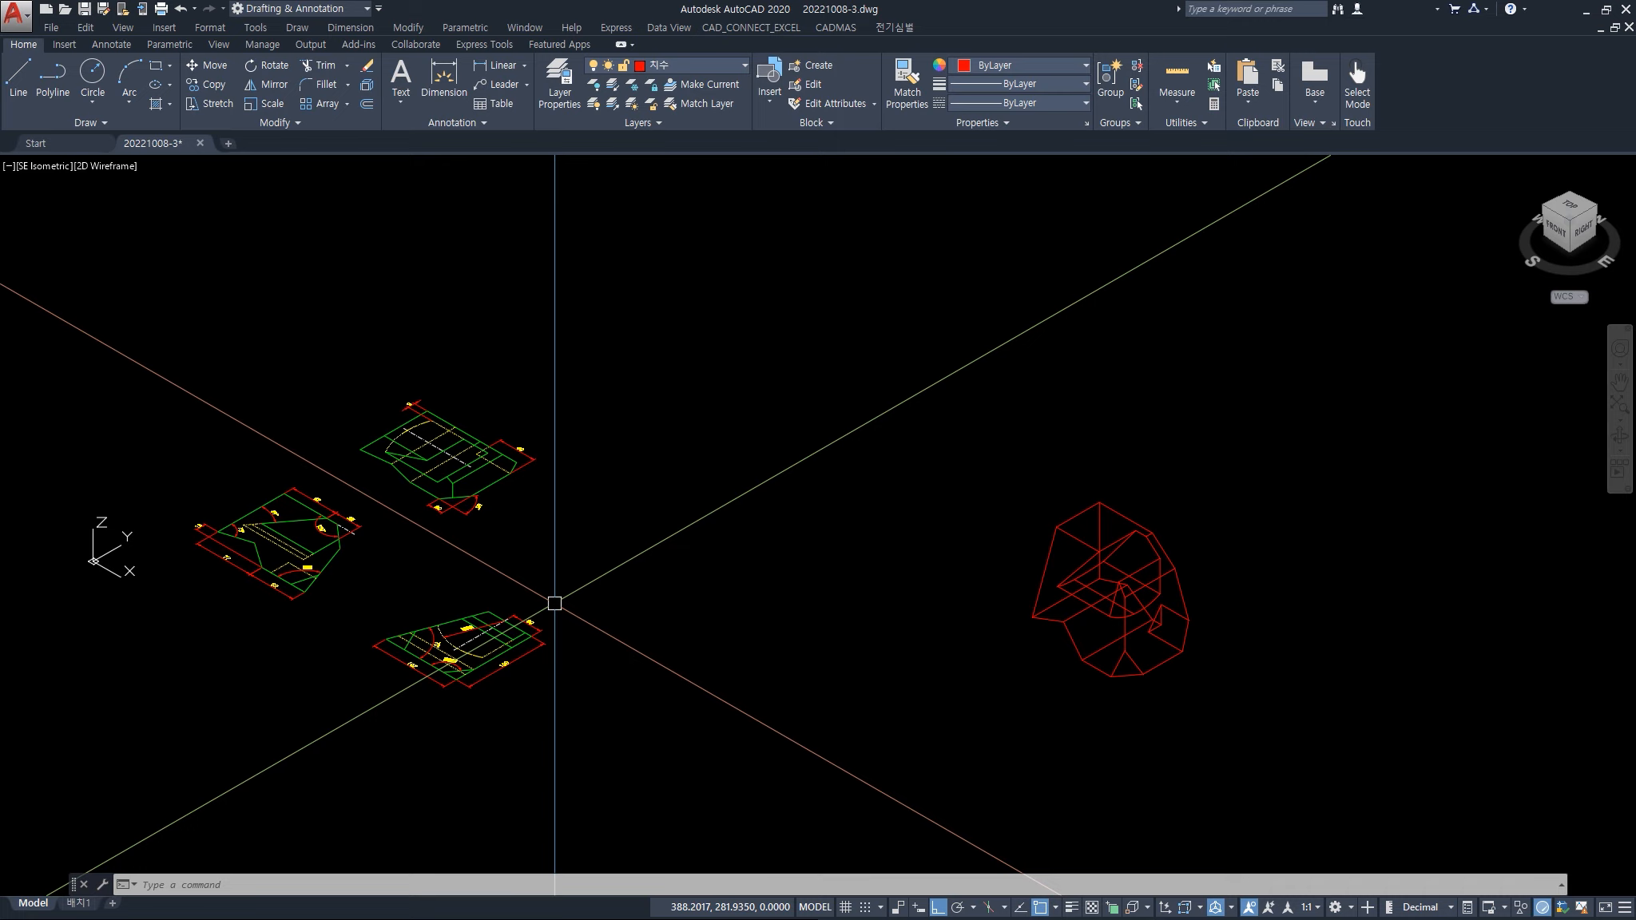
{"action": "type", "text": "vs"}
{"action": "key", "text": "Return"}
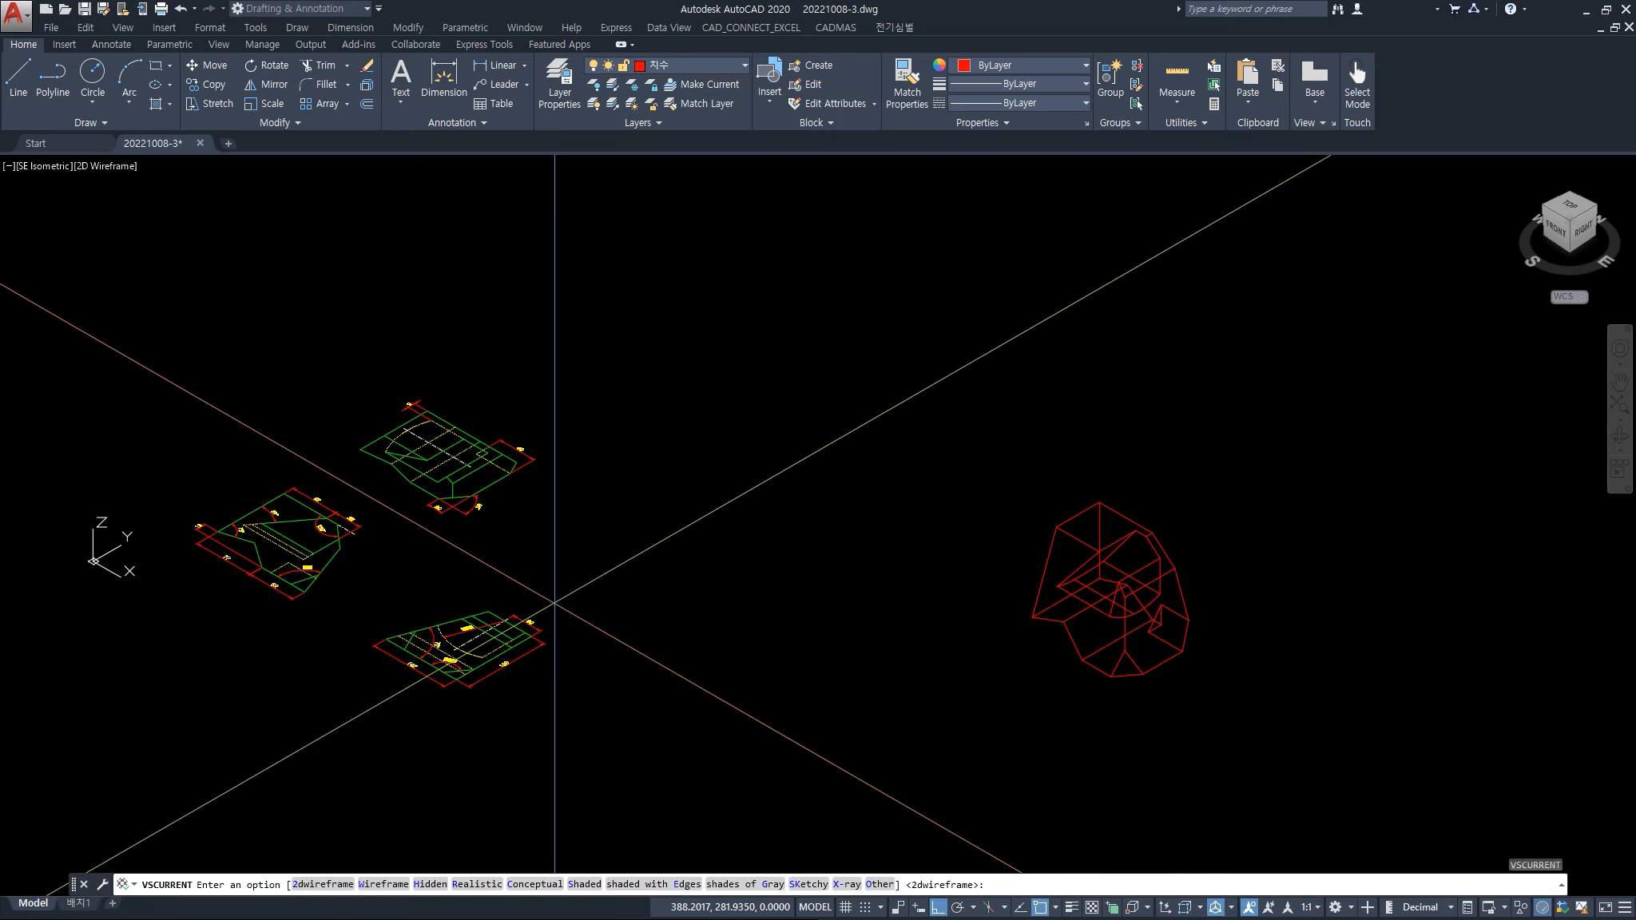
{"action": "type", "text": "c"}
{"action": "key", "text": "Return"}
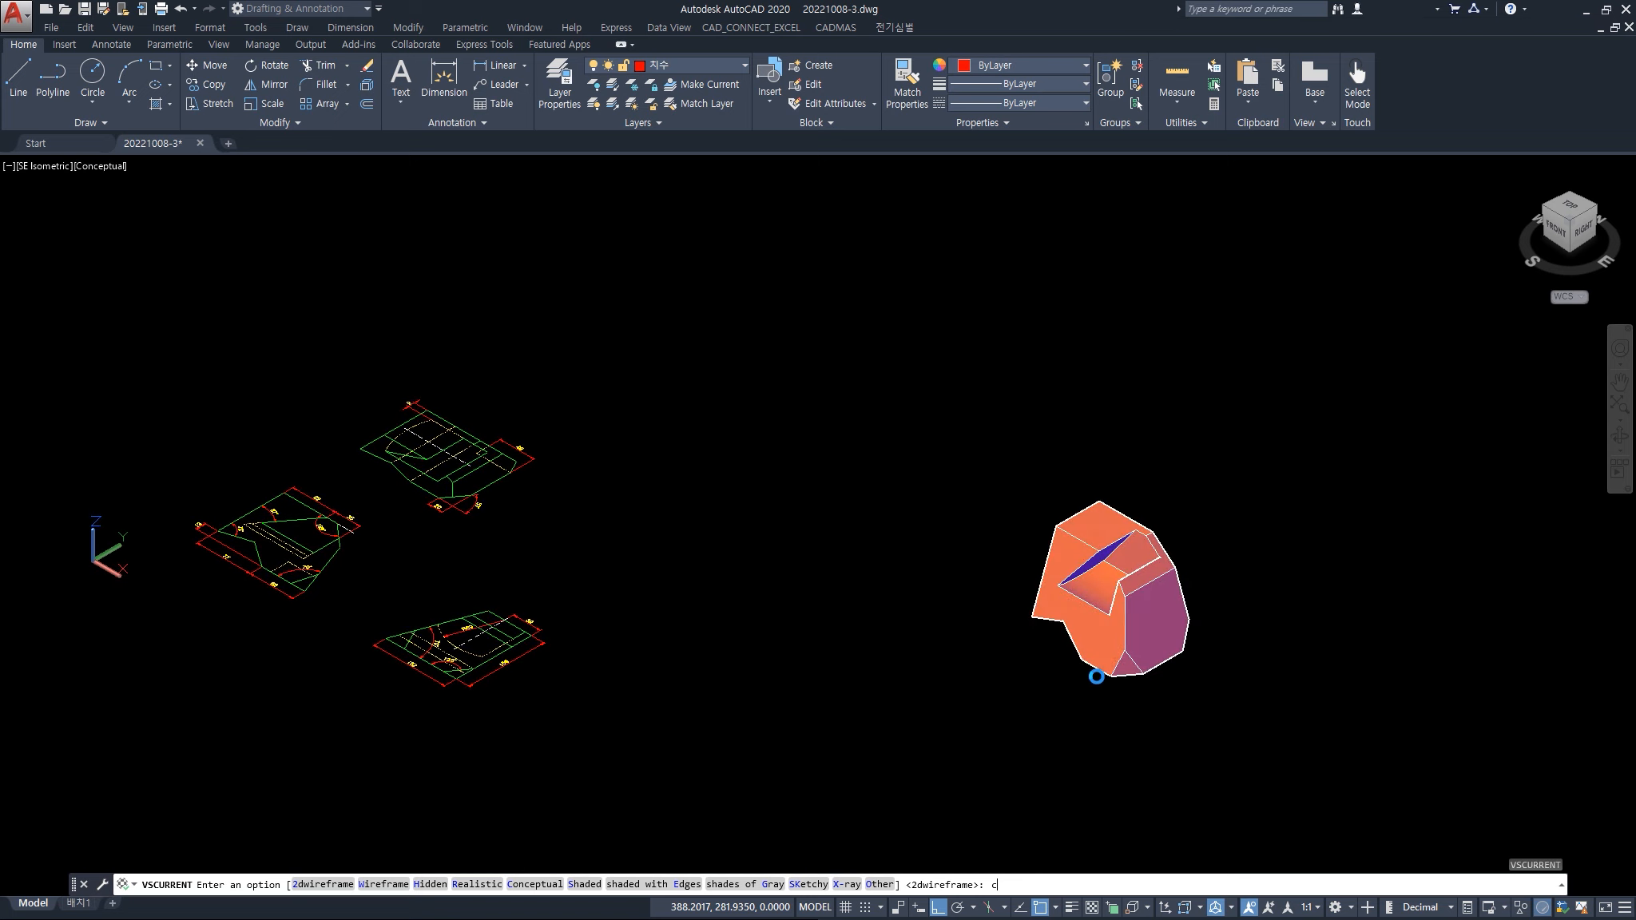
{"action": "mouse_move", "coordinate": [1085, 678]}
{"action": "middle_mouse_down", "text": "shift"}
{"action": "mouse_move", "coordinate": [1133, 647]}
{"action": "mouse_move", "coordinate": [1055, 662]}
{"action": "middle_mouse_up", "text": "shift"}
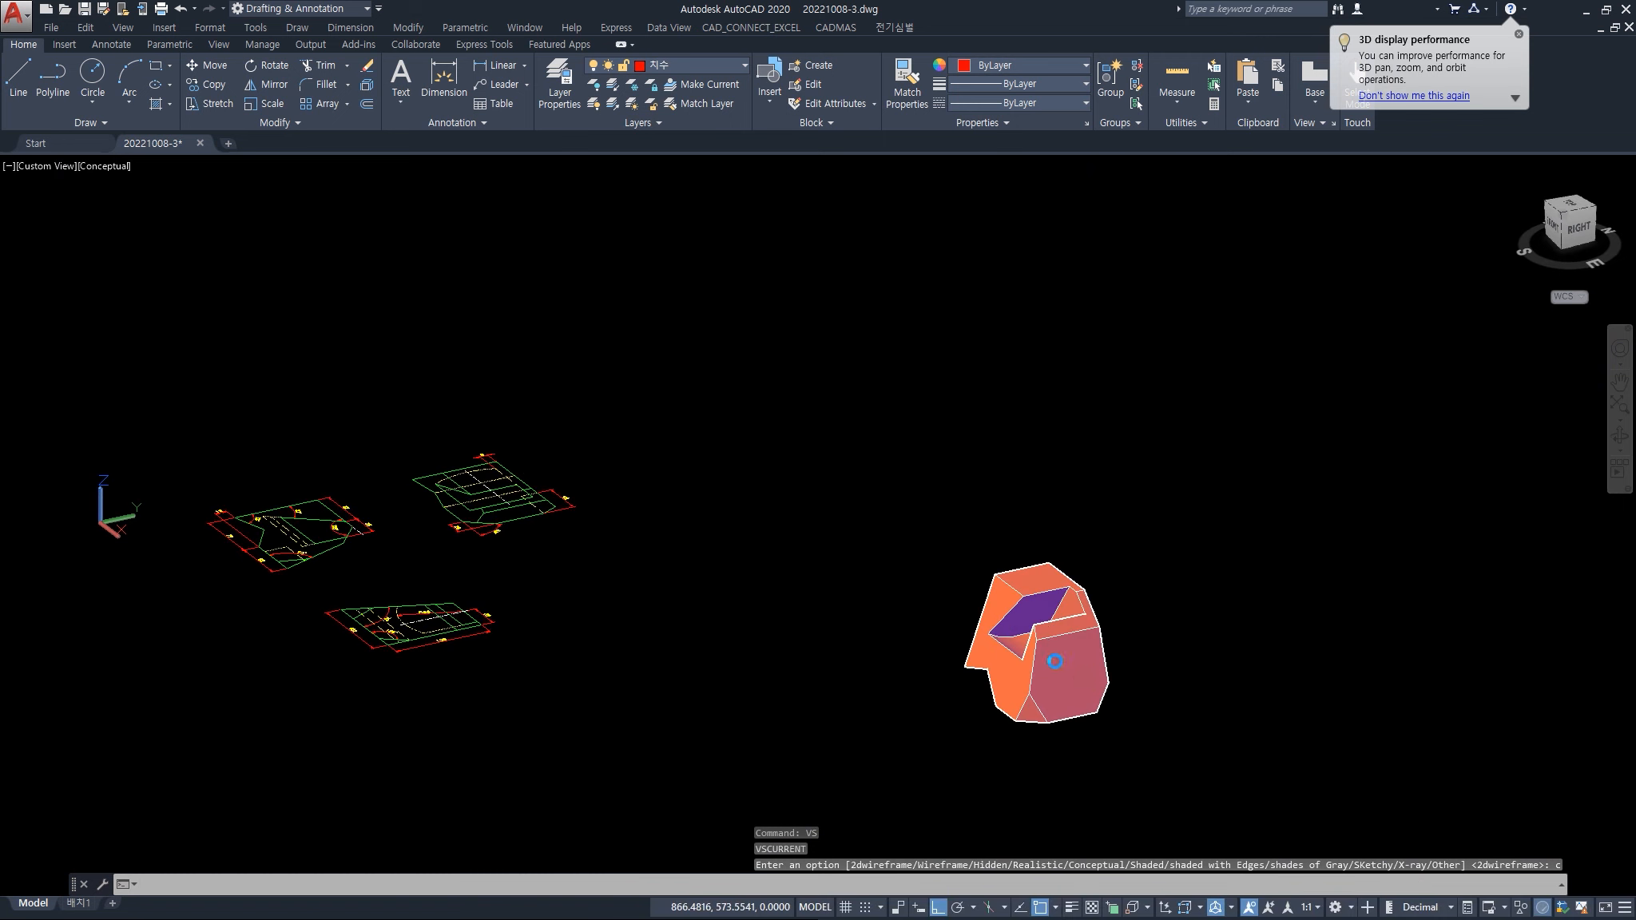
{"action": "left_click", "coordinate": [1055, 661]}
{"action": "scroll", "coordinate": [1055, 661], "scroll_direction": "up", "scroll_amount": 5}
{"action": "middle_click_drag", "start_coordinate": [1055, 661], "coordinate": [1104, 723], "text": "shift"}
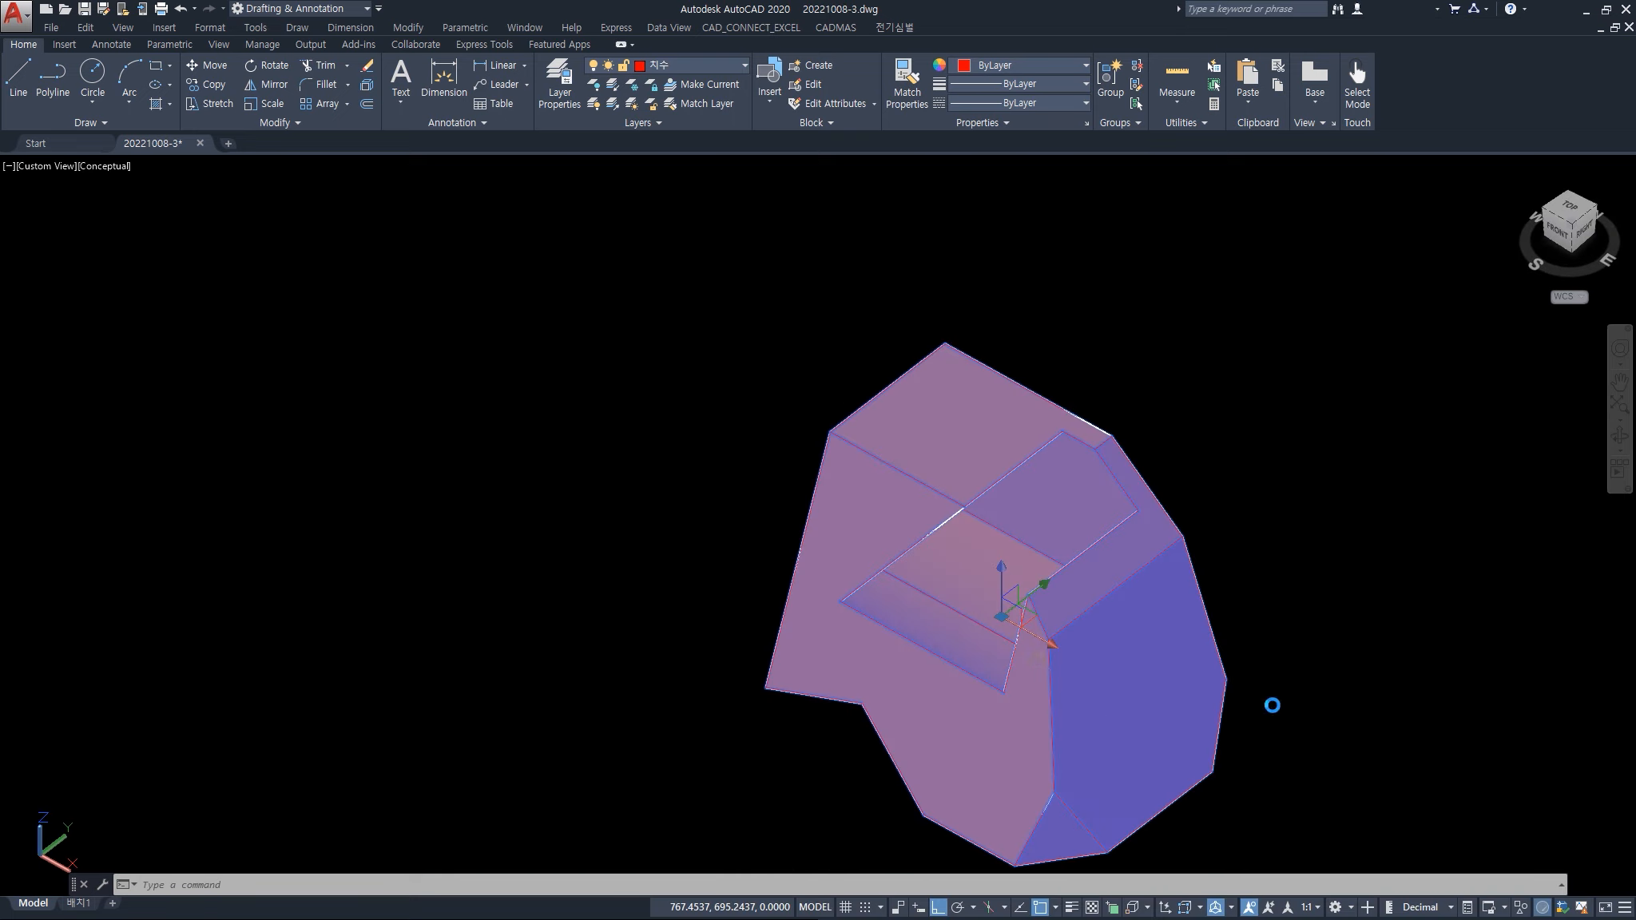